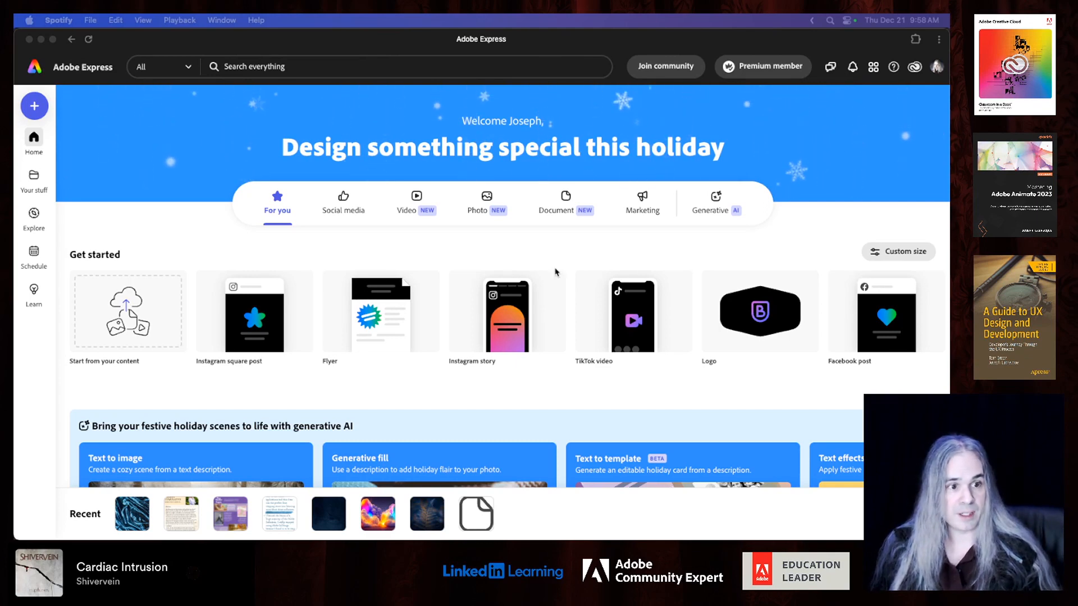
# Look through the home page's generative AI tools, suggested quick actions, and popular and seasonal templates.
pyautogui.scroll(-2, 724, 298)
pyautogui.scroll(2, 724, 298)
pyautogui.scroll(-1, 726, 295)
pyautogui.scroll(1, 701, 270)
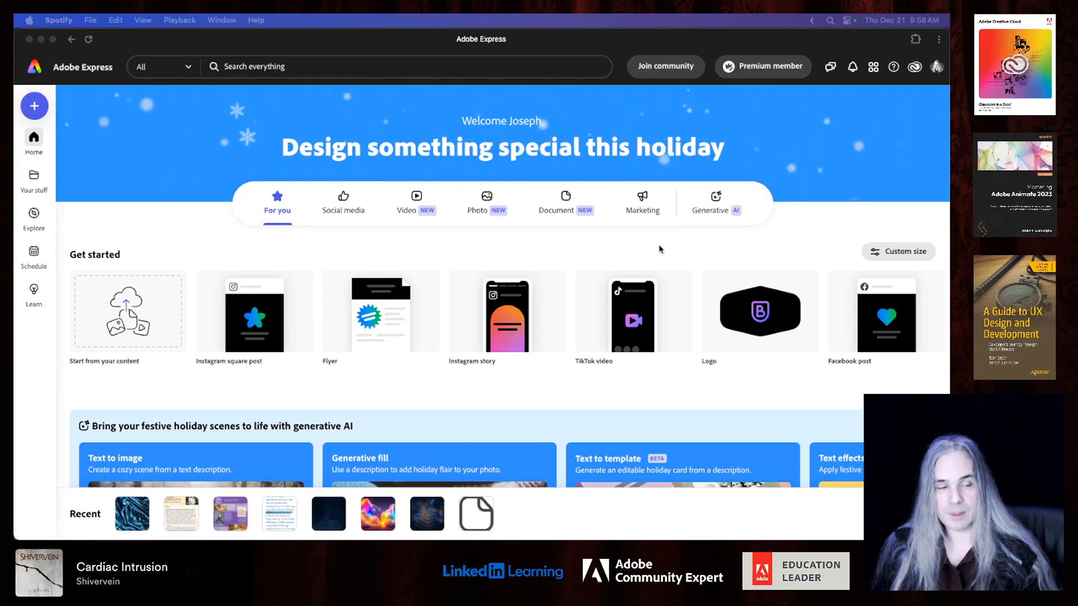
pyautogui.scroll(-3, 659, 249)
pyautogui.scroll(-3, 660, 249)
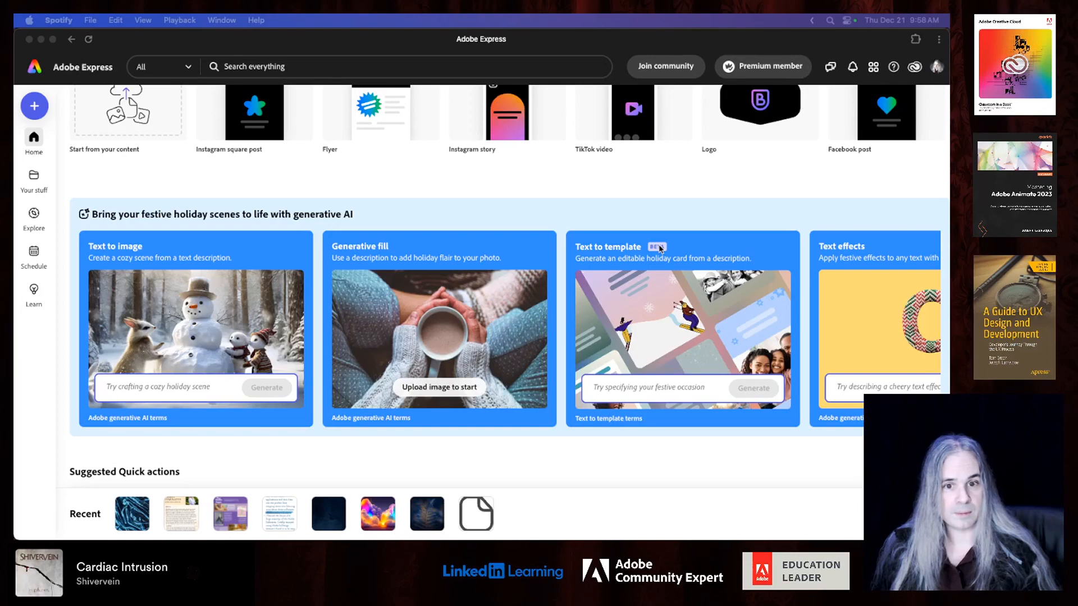
pyautogui.scroll(-6, 659, 250)
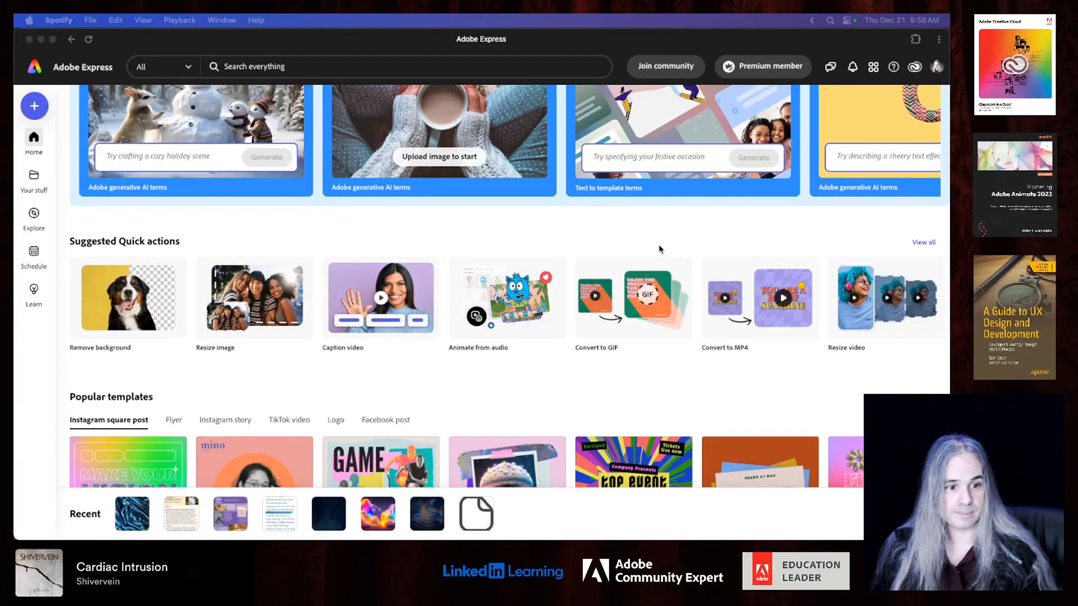
pyautogui.scroll(-4, 660, 249)
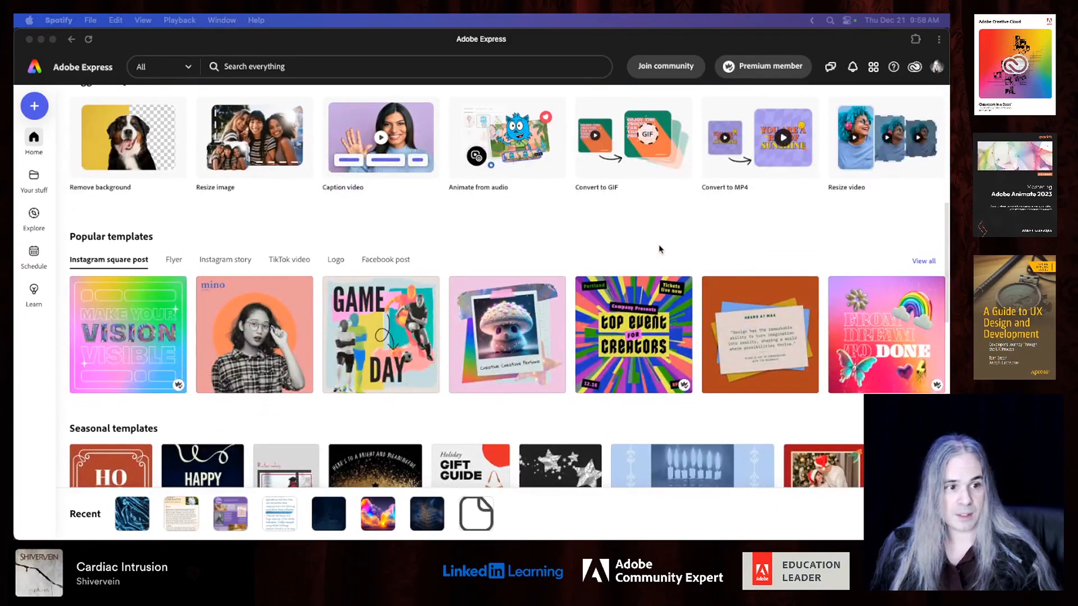
pyautogui.scroll(-3, 659, 249)
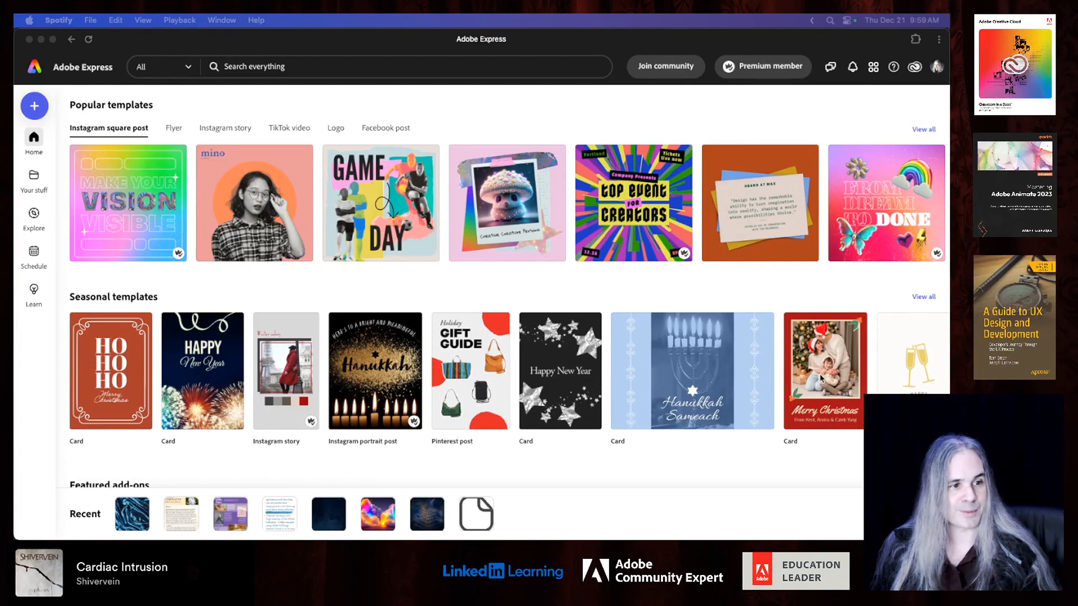
pyautogui.scroll(10, 560, 316)
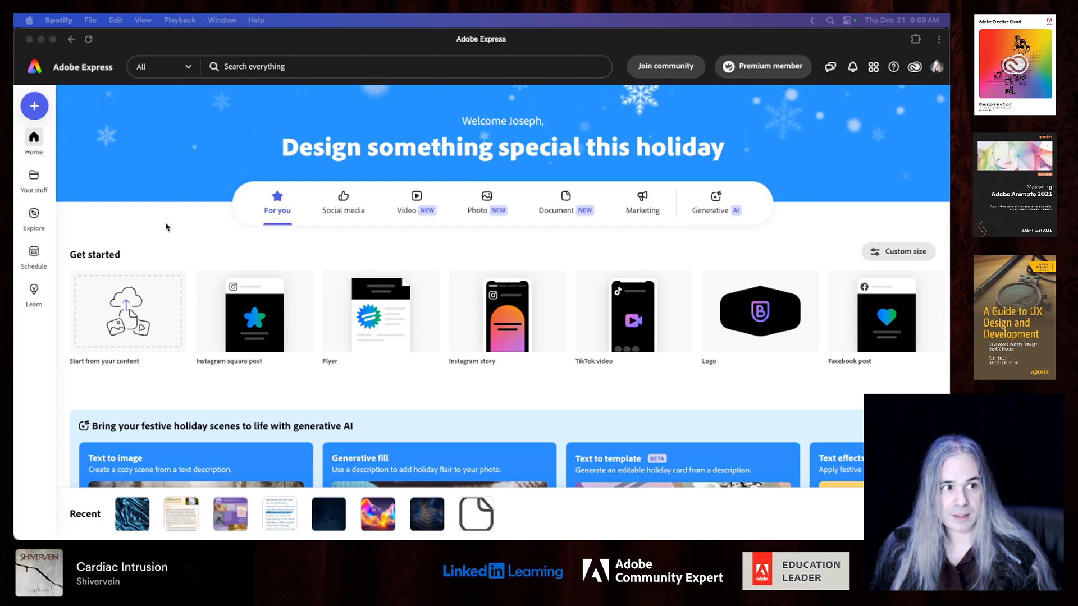
# Find the postcard format among the creation sizes and start a new 6 x 4 in postcard.
pyautogui.click(34, 107)
pyautogui.click(34, 106)
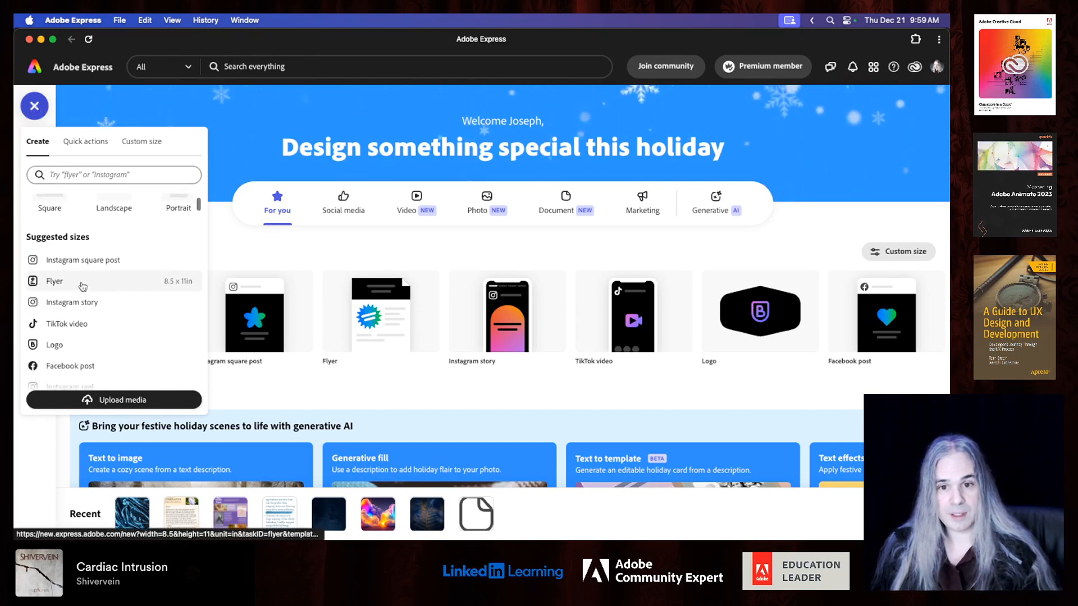
pyautogui.scroll(-3, 114, 345)
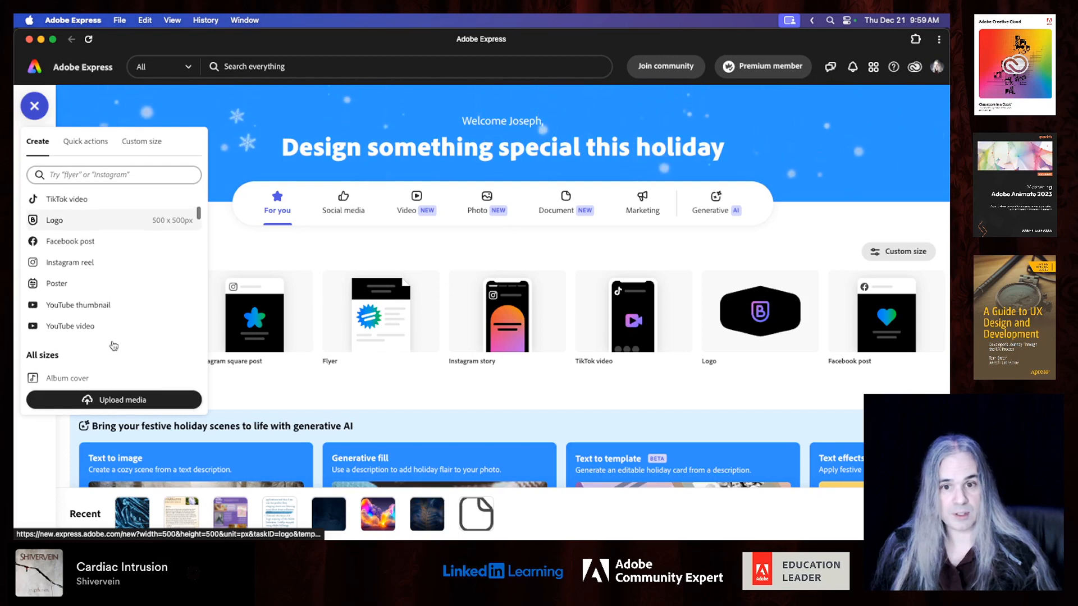
pyautogui.scroll(3, 114, 346)
pyautogui.scroll(1, 114, 346)
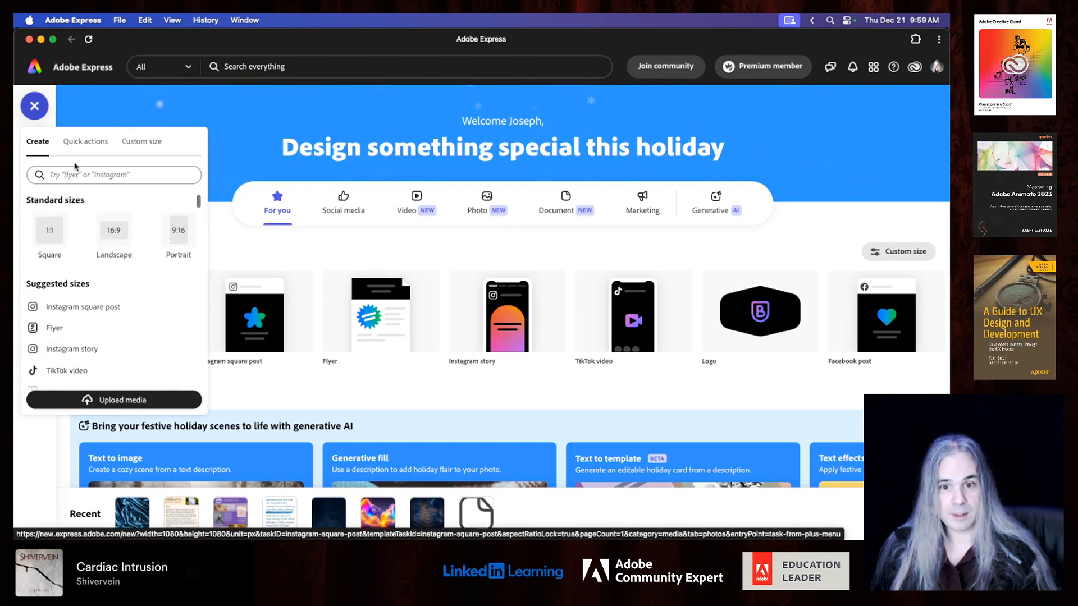
pyautogui.click(109, 175)
pyautogui.write('po')
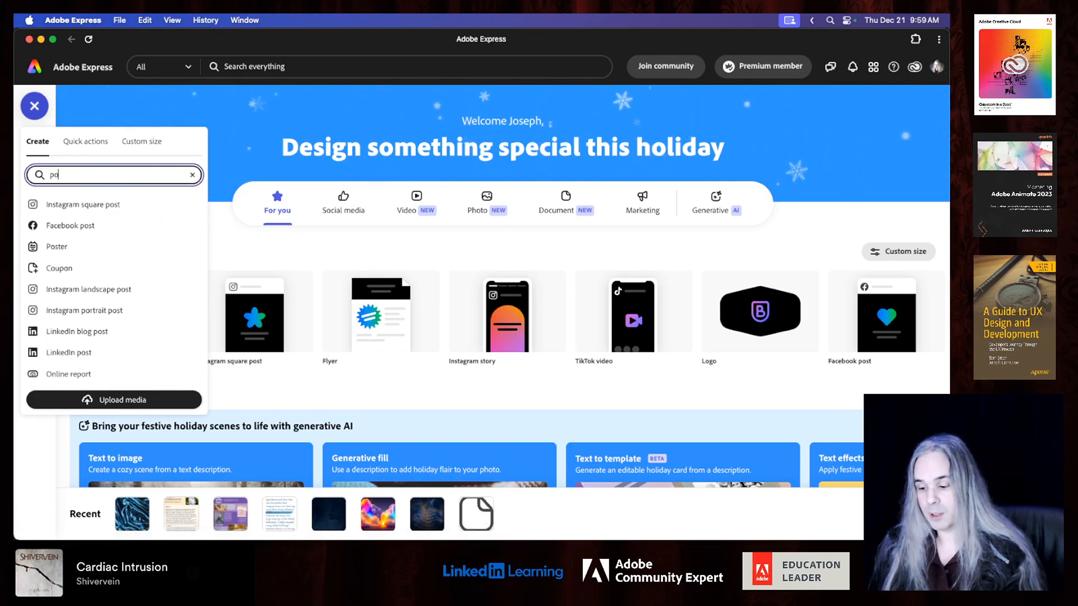
pyautogui.write('stcard')
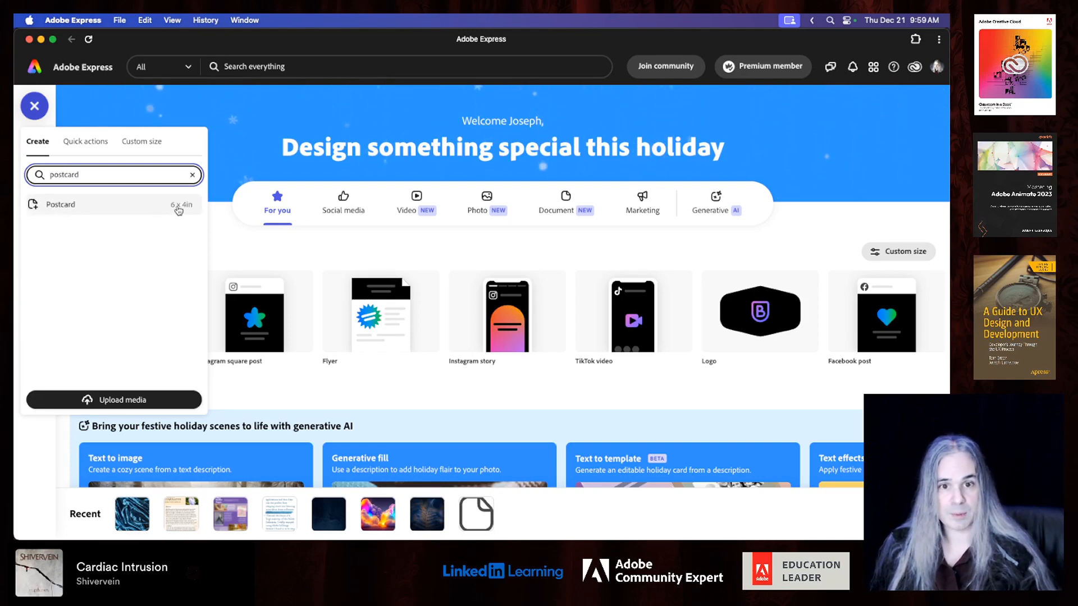
pyautogui.click(72, 208)
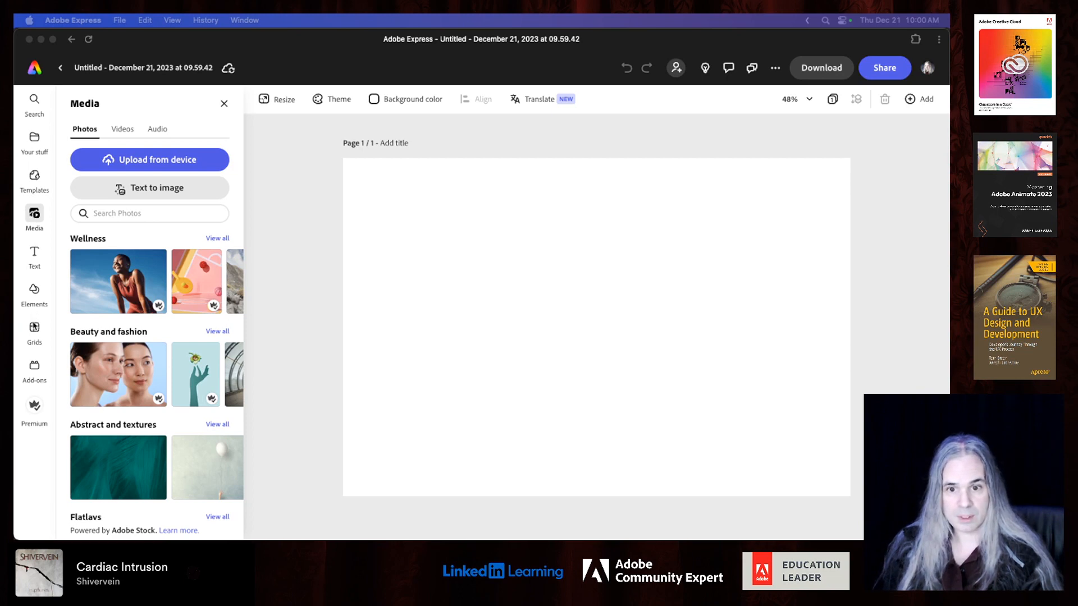
# Search the stock photos for "texture" and add a light beige paper texture to the blank page.
pyautogui.scroll(-10, 186, 288)
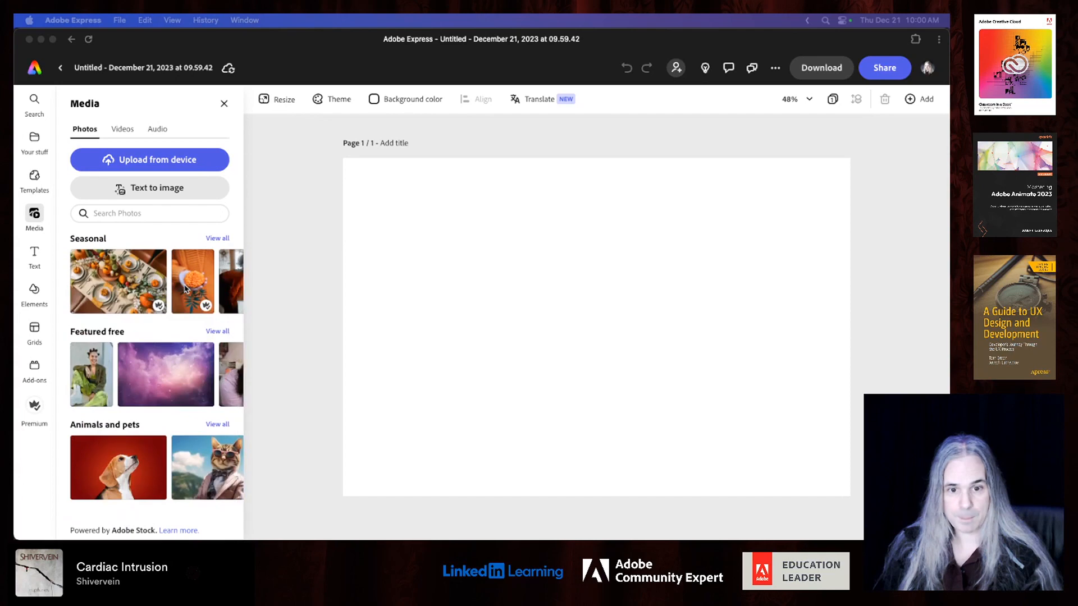
pyautogui.scroll(10, 187, 289)
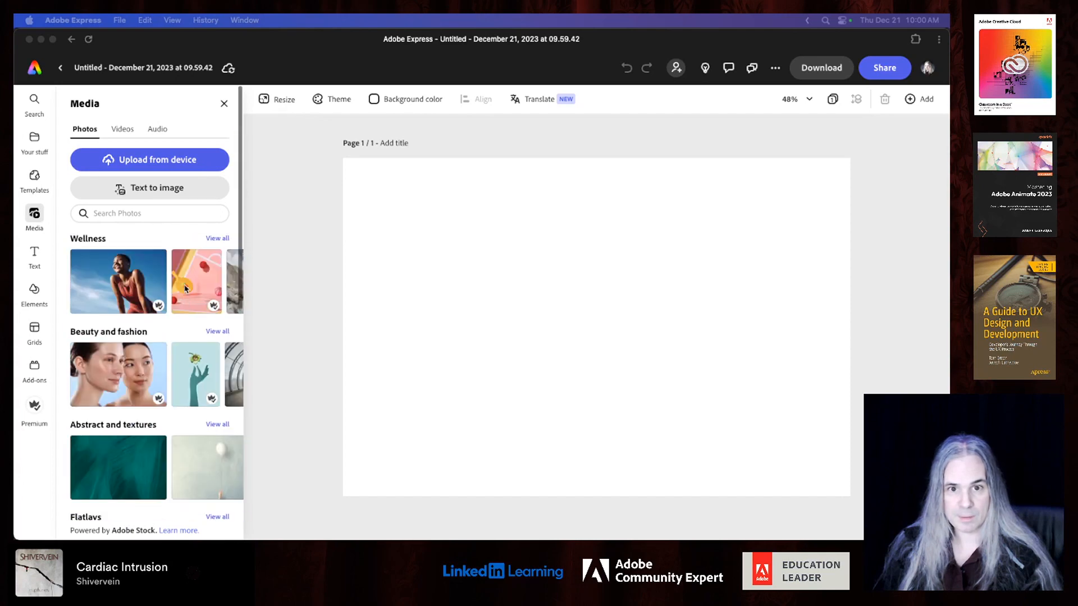
pyautogui.click(141, 216)
pyautogui.click(160, 214)
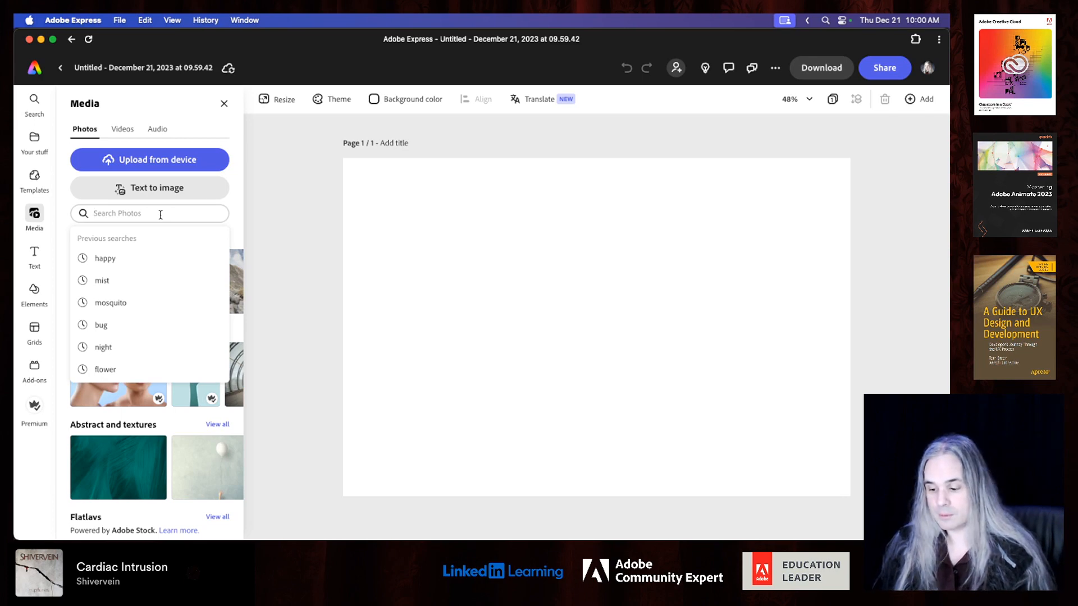
pyautogui.write('texture')
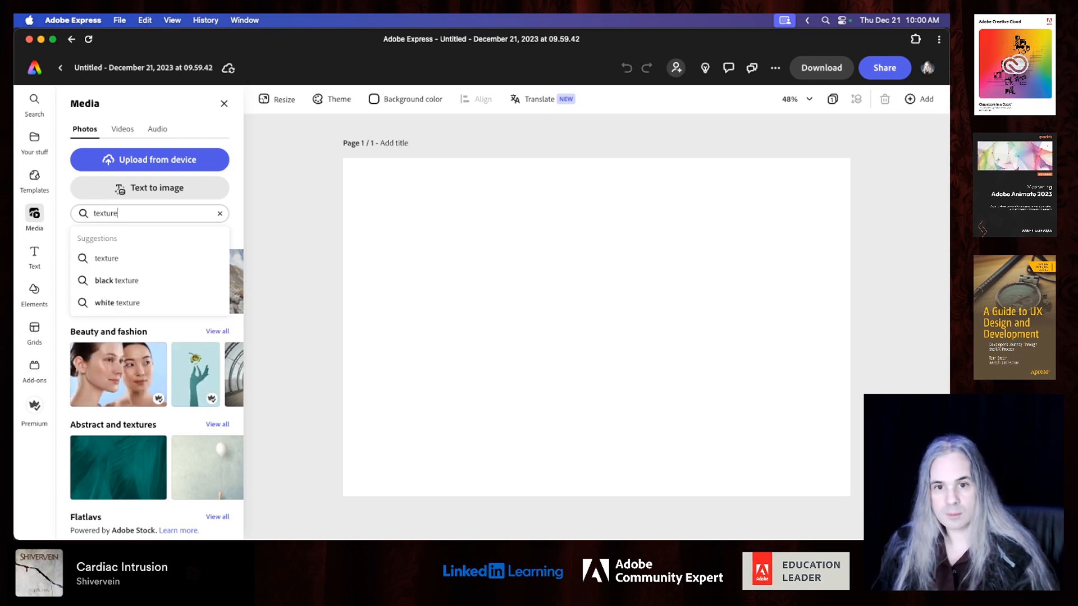
pyautogui.click(133, 257)
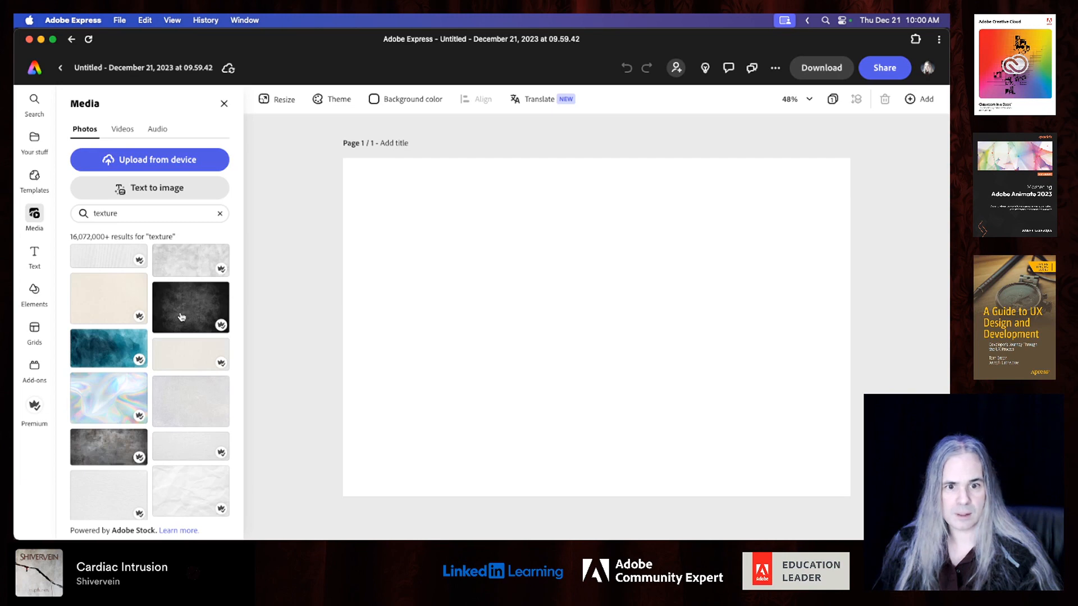
pyautogui.scroll(-5, 181, 360)
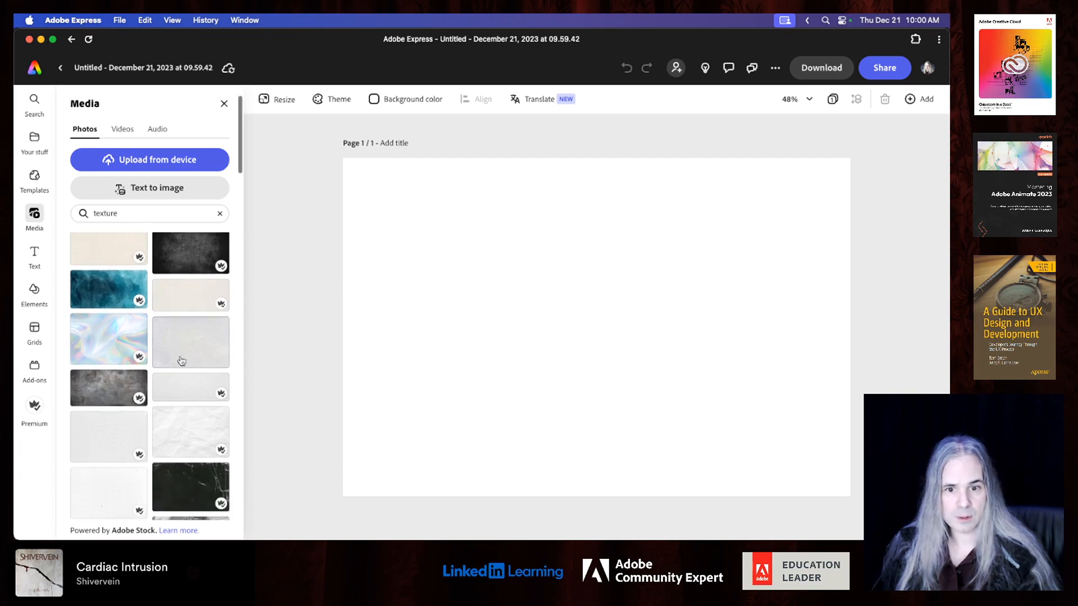
pyautogui.scroll(-5, 181, 361)
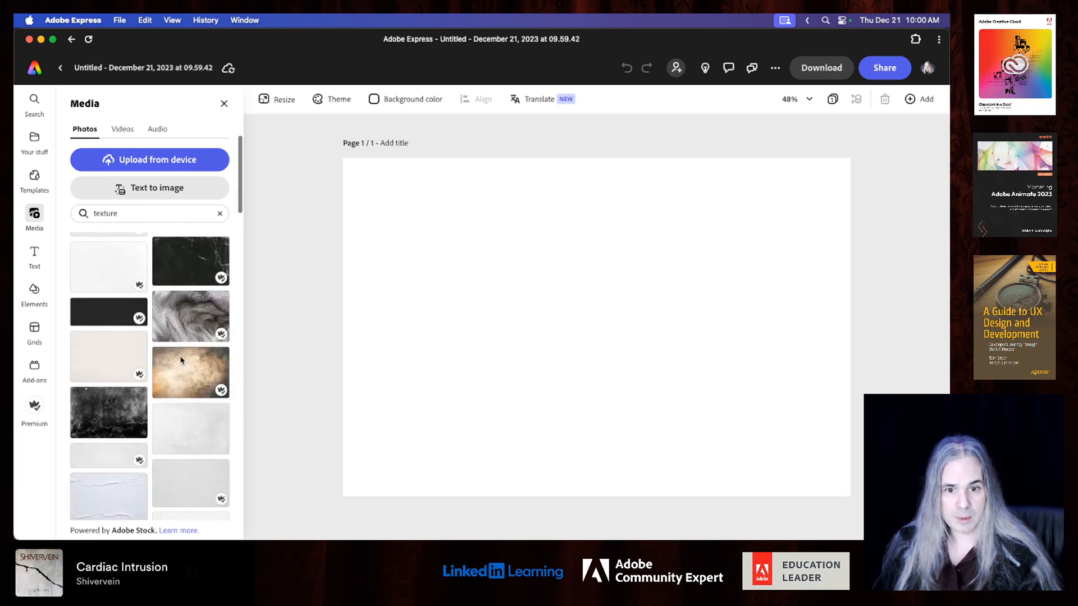
pyautogui.click(108, 371)
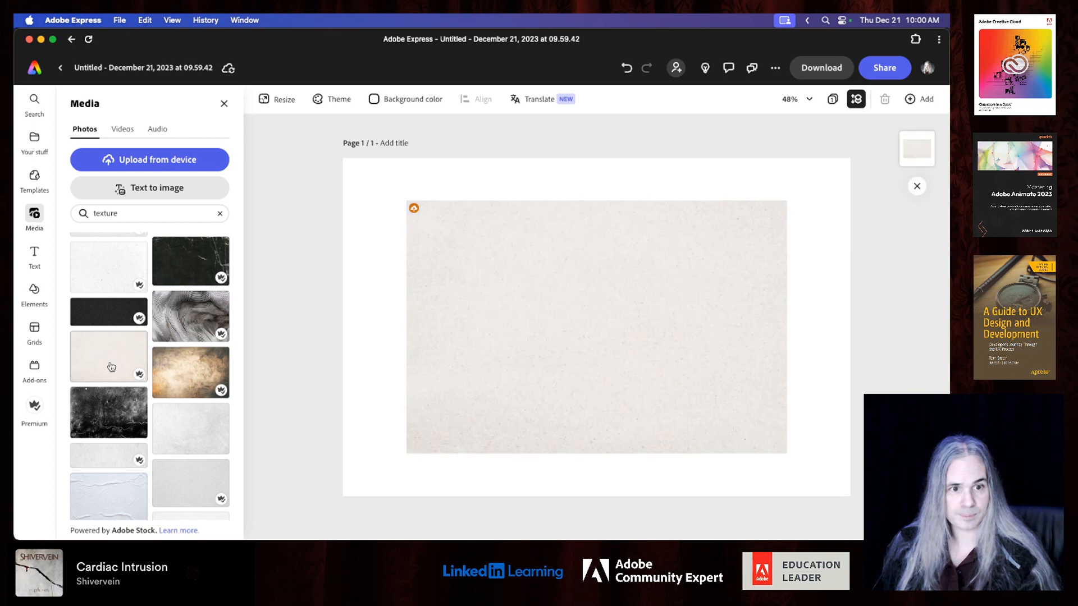
# Set the beige texture image as the page background.
pyautogui.click(610, 277)
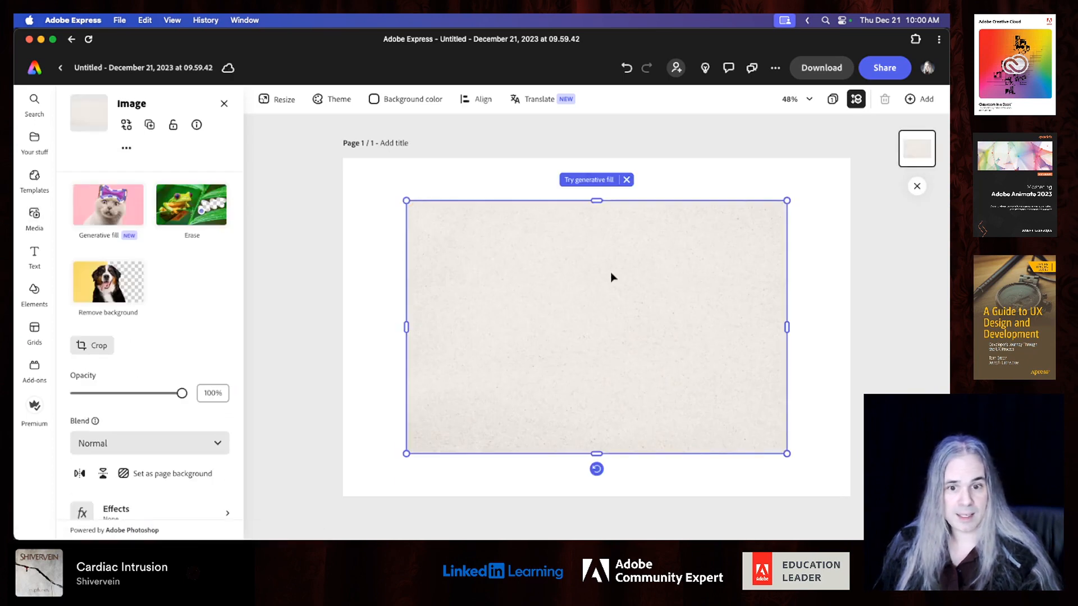
pyautogui.moveTo(407, 202)
pyautogui.mouseDown()
pyautogui.moveTo(356, 165)
pyautogui.moveTo(416, 208)
pyautogui.moveTo(408, 195)
pyautogui.mouseUp()
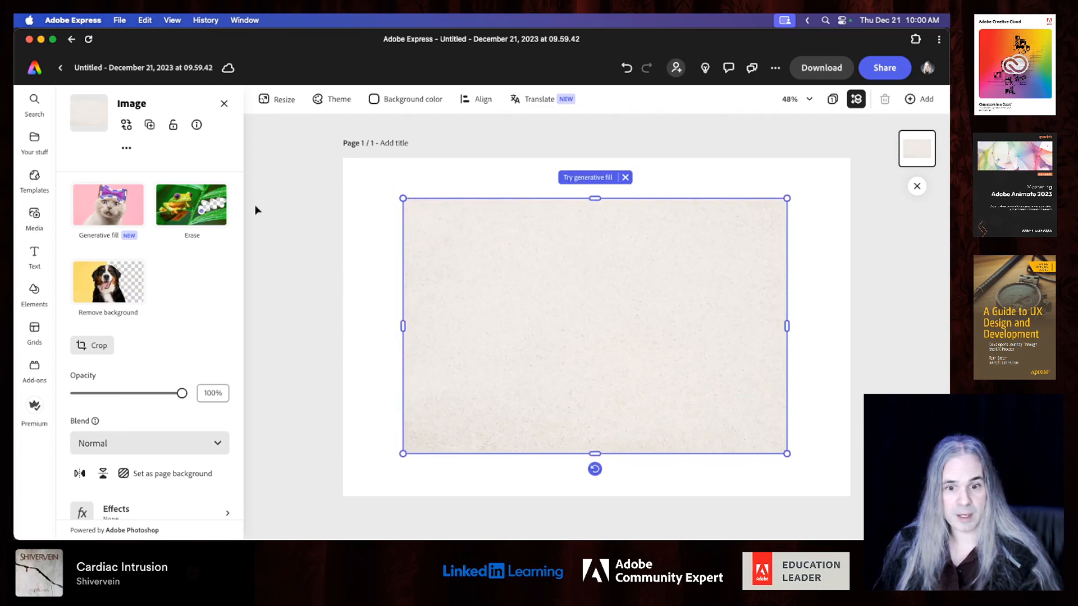
pyautogui.click(160, 474)
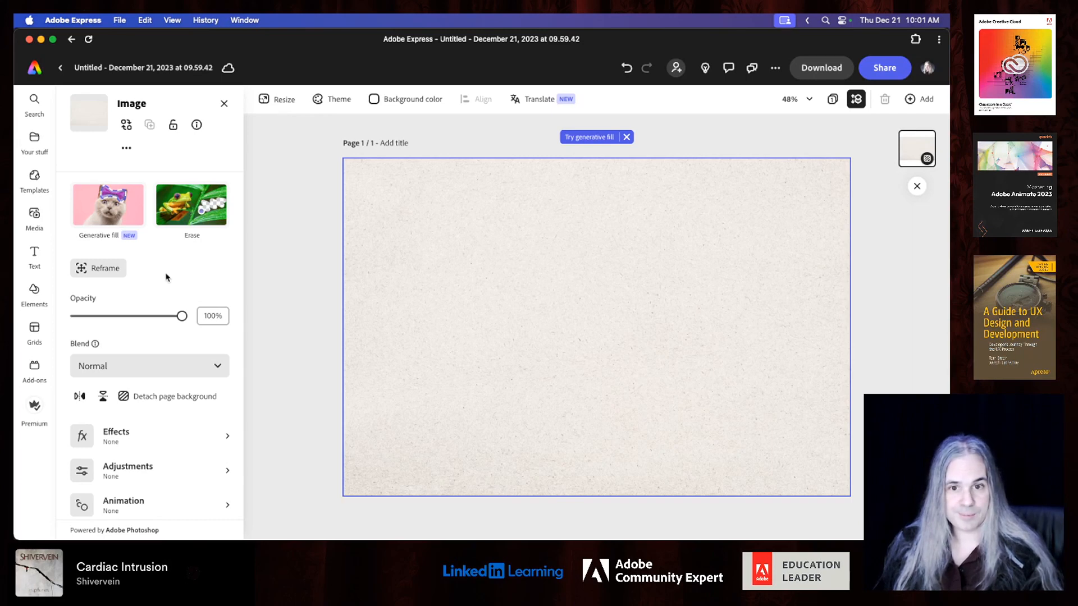
# Add a text object to the postcard reading "Winter Greetings".
pyautogui.click(34, 255)
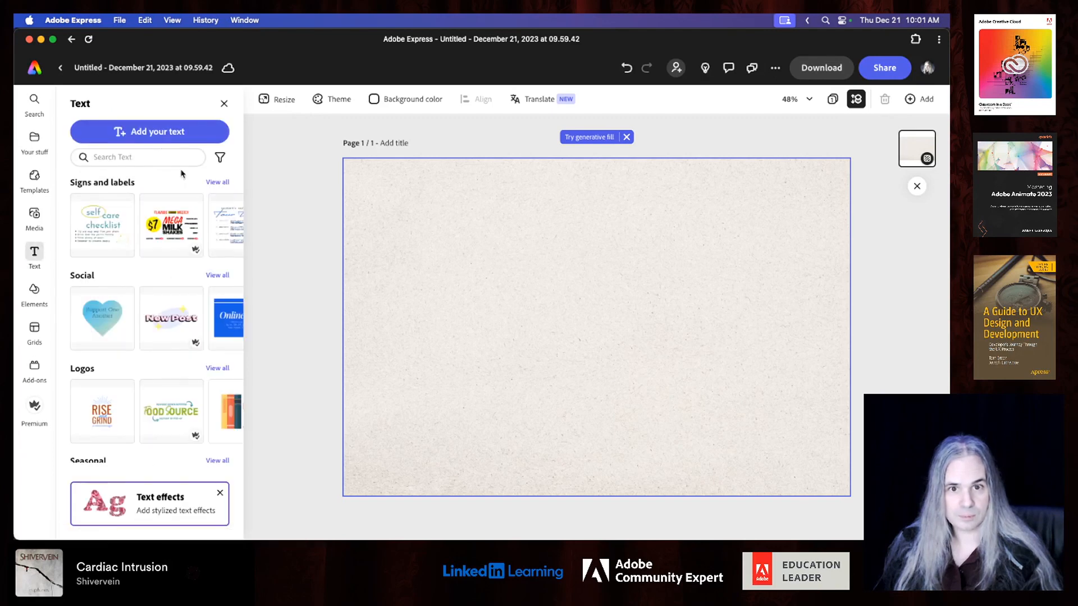
pyautogui.click(146, 132)
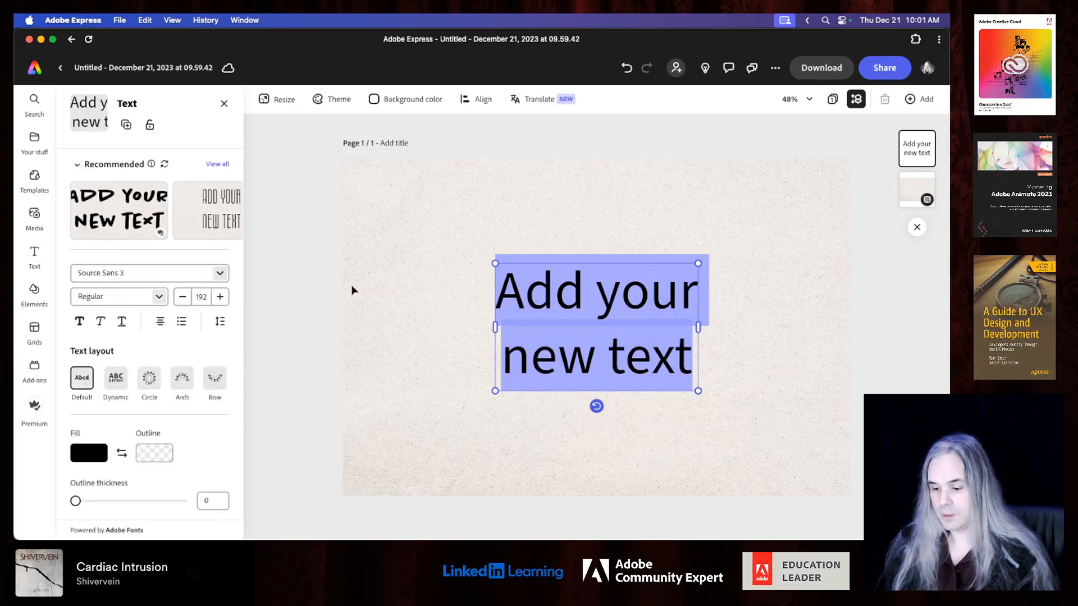
pyautogui.write('Winter Greetings')
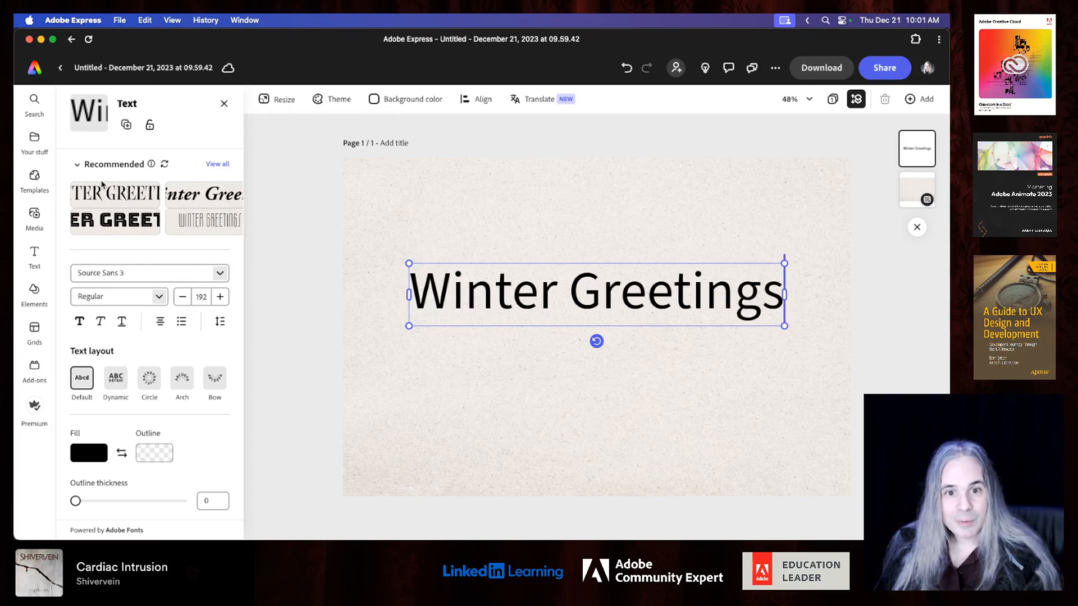
# Restyle the "Winter Greetings" heading in Bungee Inline at size 150 and centre it near the page's upper edge.
pyautogui.click(103, 224)
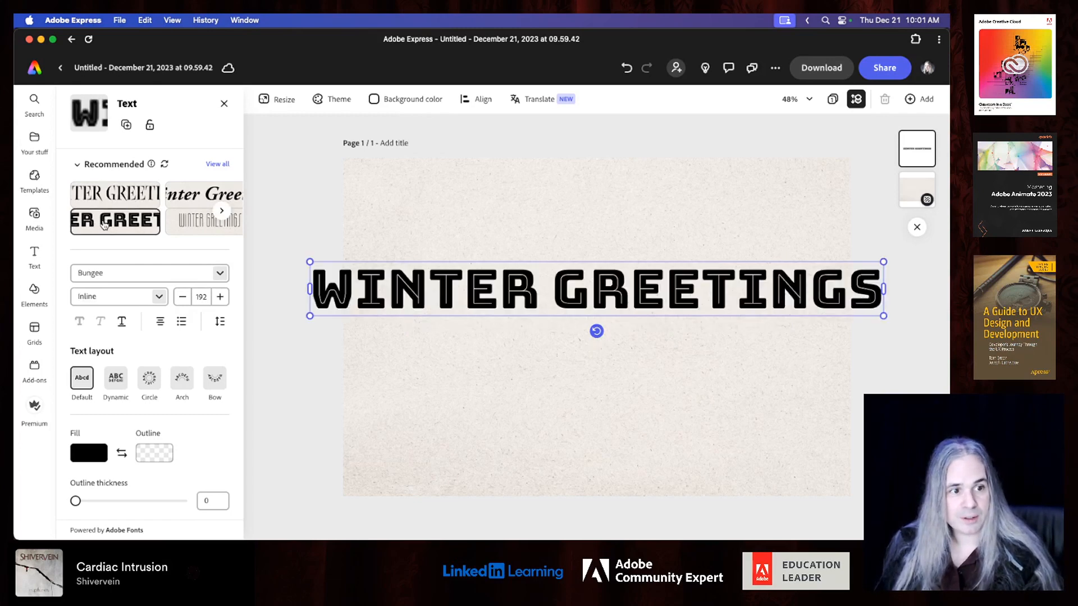
pyautogui.moveTo(309, 316); pyautogui.dragTo(437, 304)
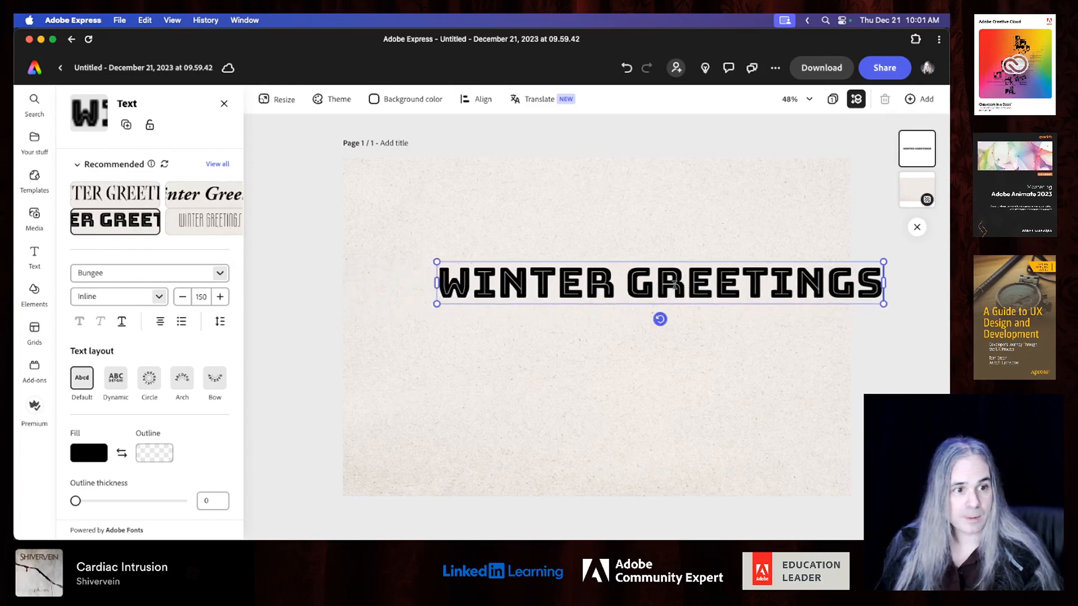
pyautogui.moveTo(678, 290); pyautogui.dragTo(611, 211)
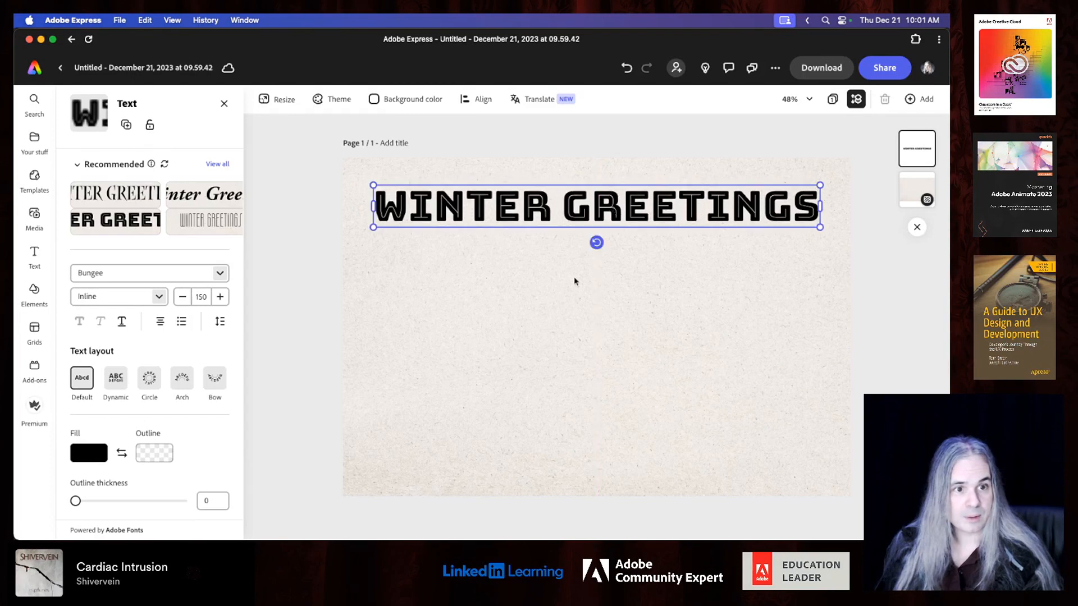
# Change the heading's fill to a custom dark red and deselect the text.
pyautogui.click(88, 453)
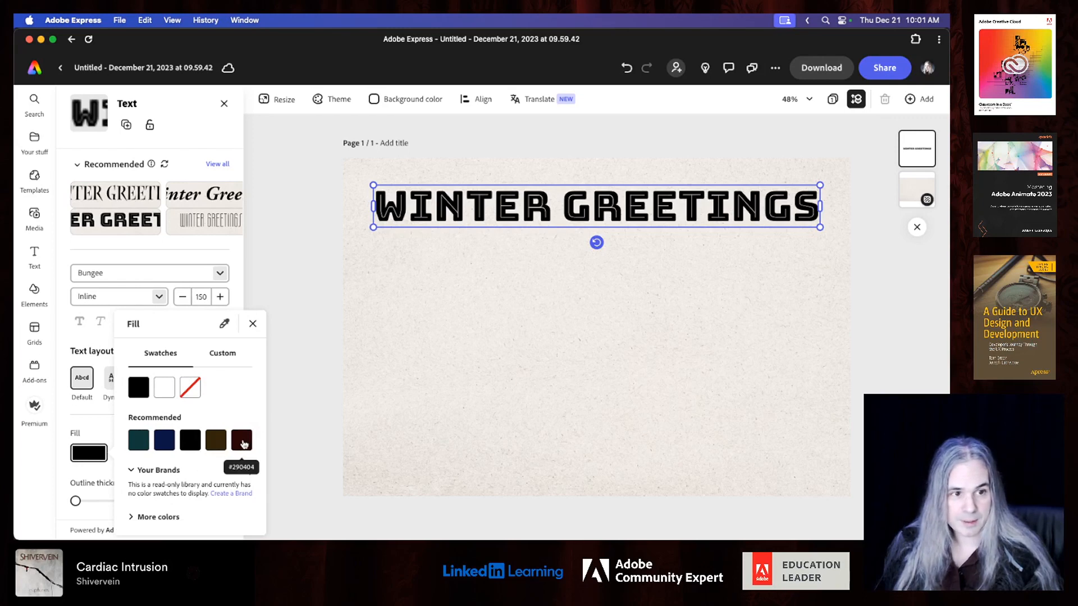
pyautogui.click(243, 442)
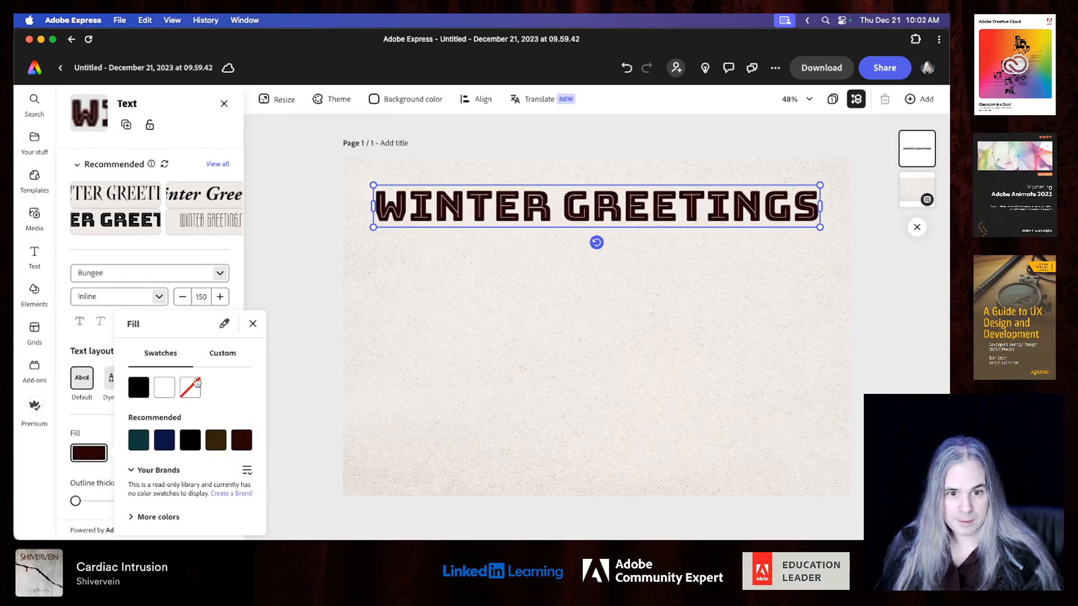
pyautogui.click(222, 353)
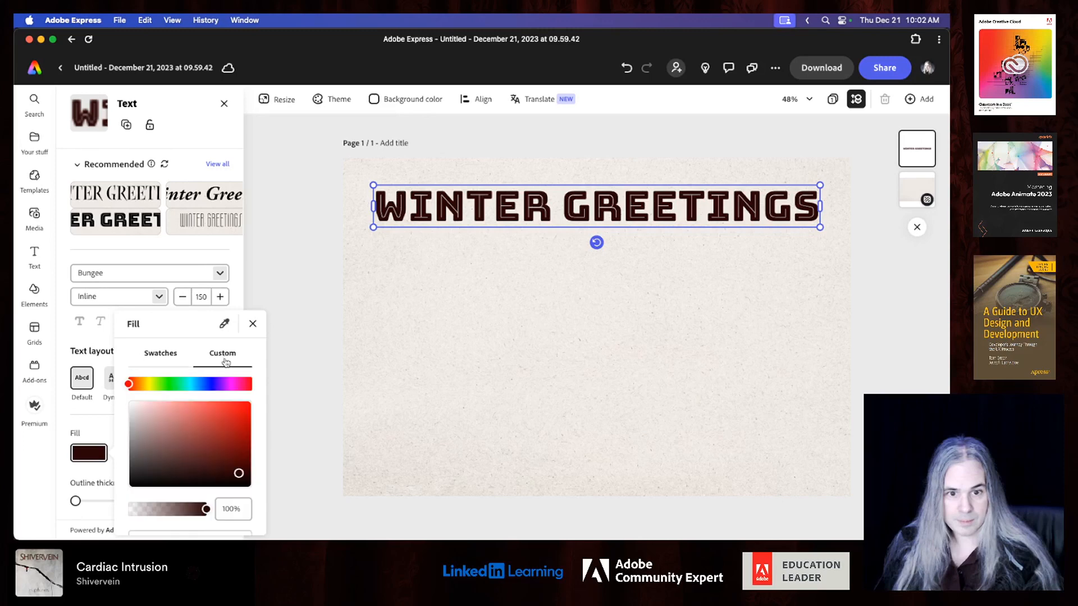
pyautogui.click(237, 456)
pyautogui.click(234, 450)
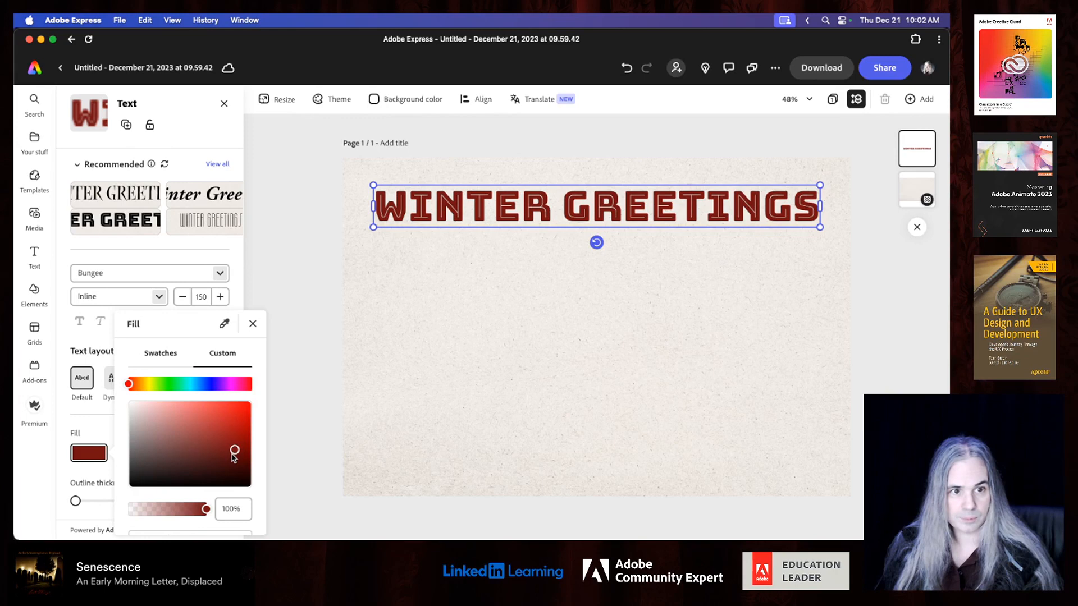
pyautogui.click(239, 262)
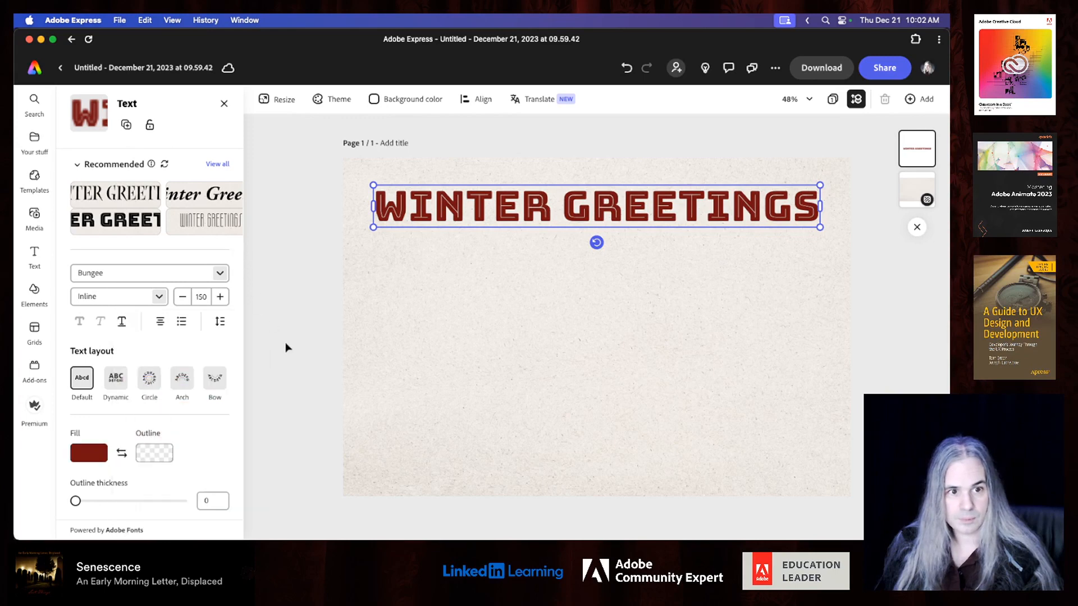
pyautogui.click(298, 376)
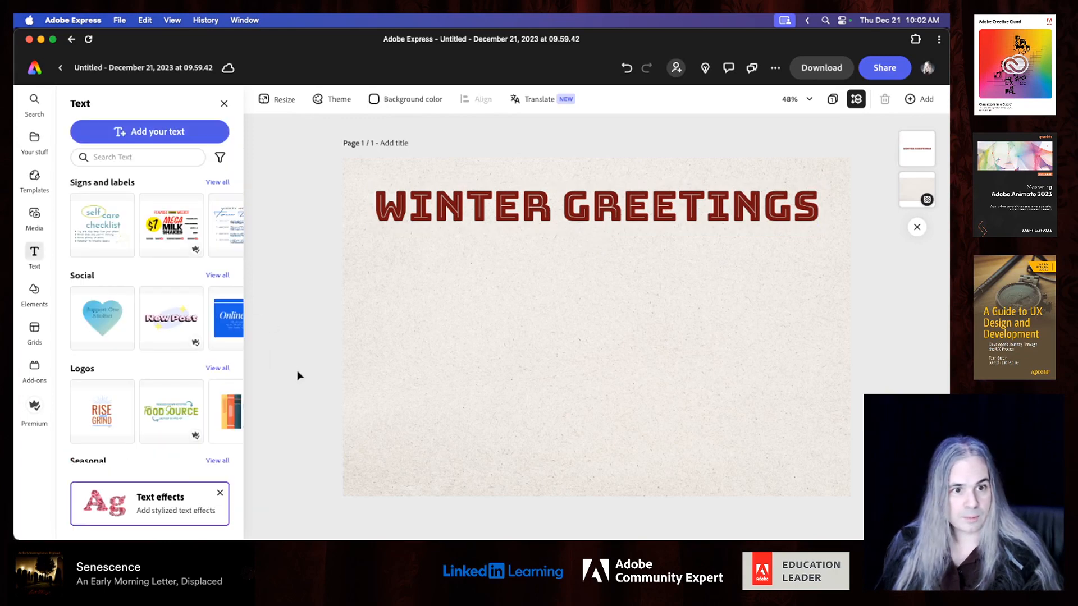
# Add a text object reading "Welcome 2024" below the heading and set it in the recommended Nyx Std font.
pyautogui.click(149, 131)
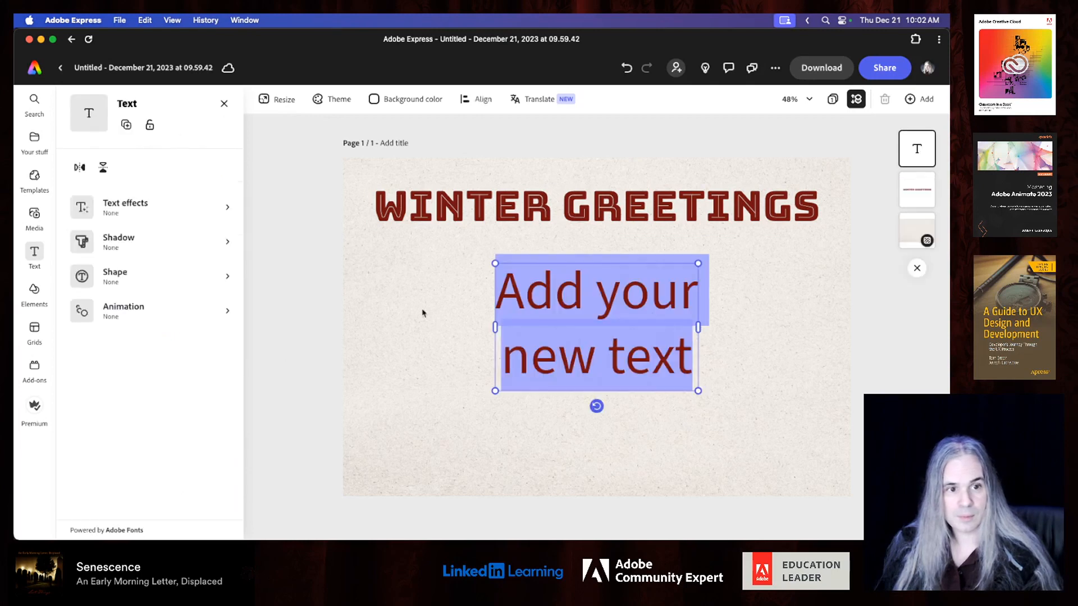
pyautogui.write('Welc')
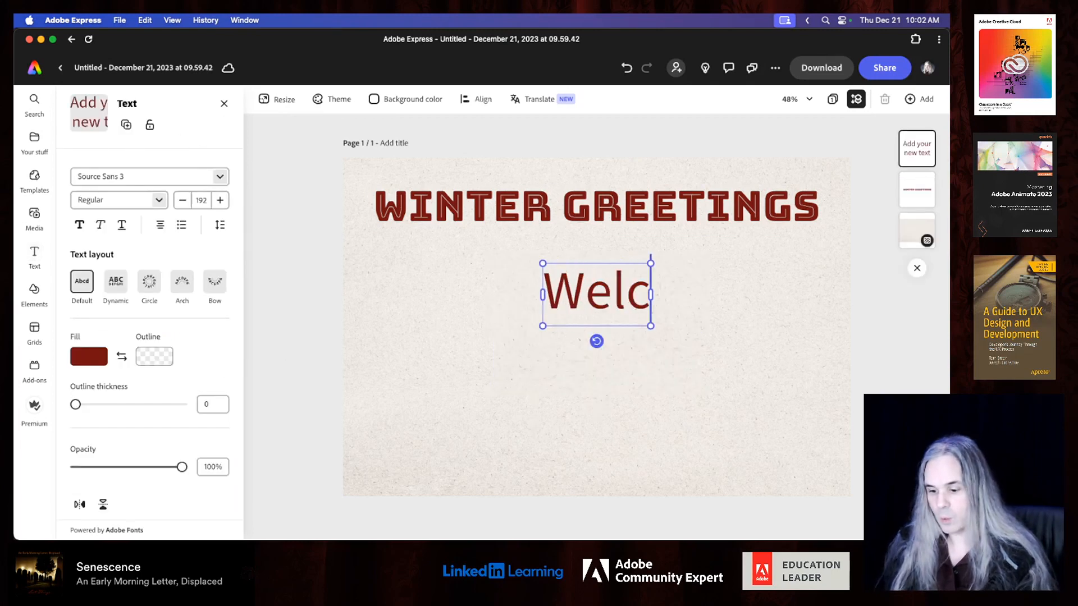
pyautogui.write('ome 2024')
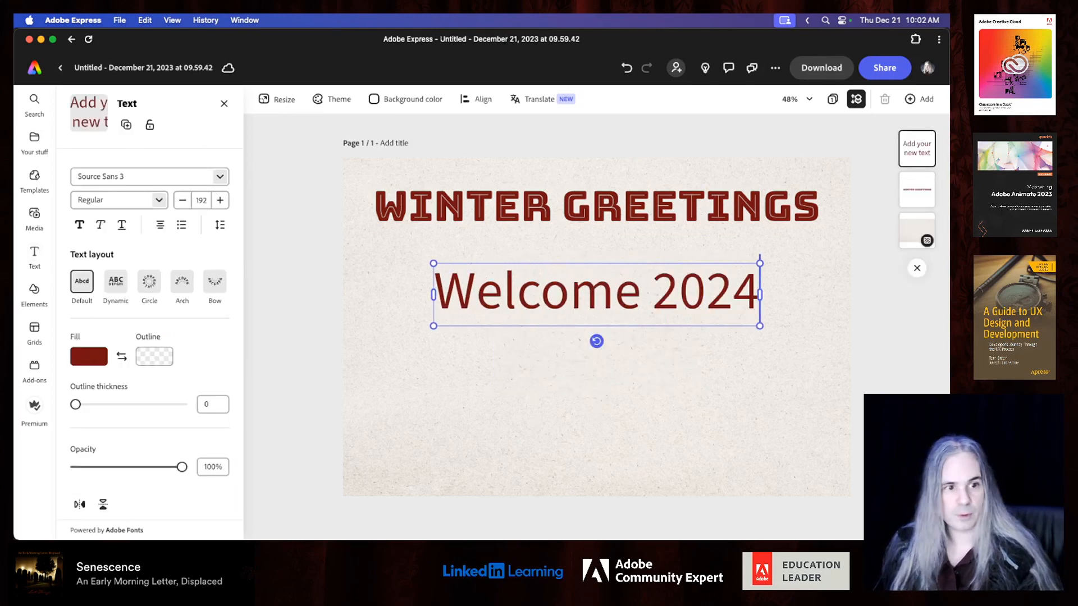
pyautogui.press('super+a')
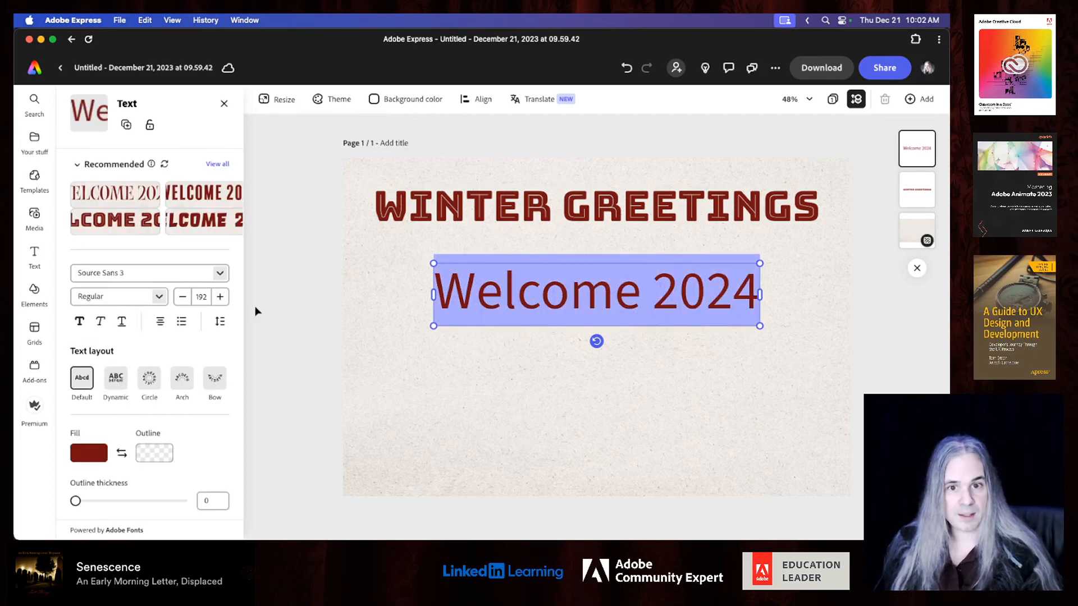
pyautogui.click(124, 196)
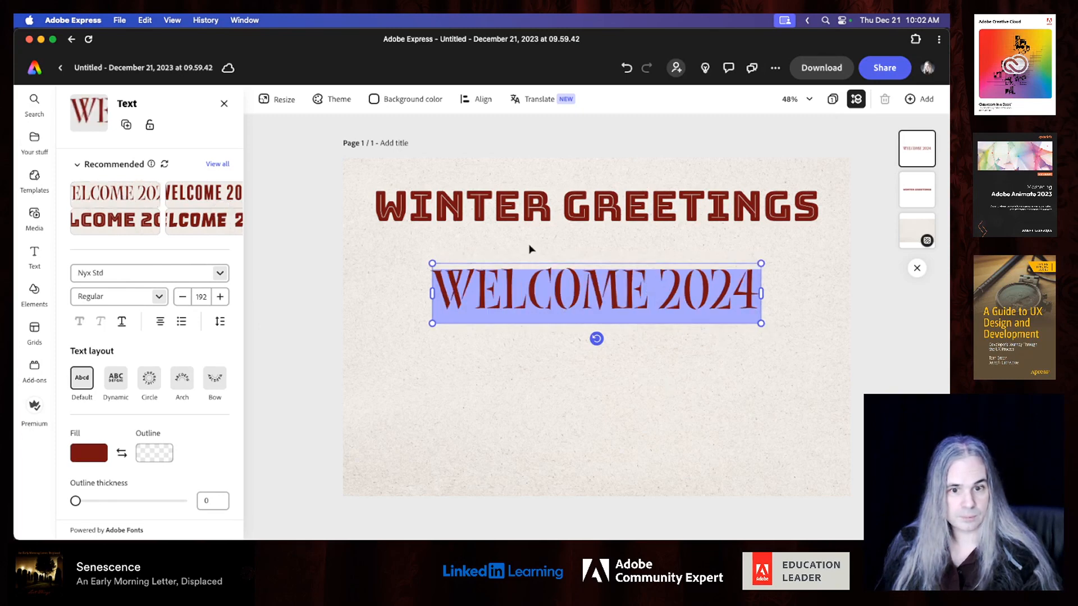
# Give the "Welcome 2024" text a custom brownish-orange fill and move it to the centre of the page's lower edge.
pyautogui.click(93, 454)
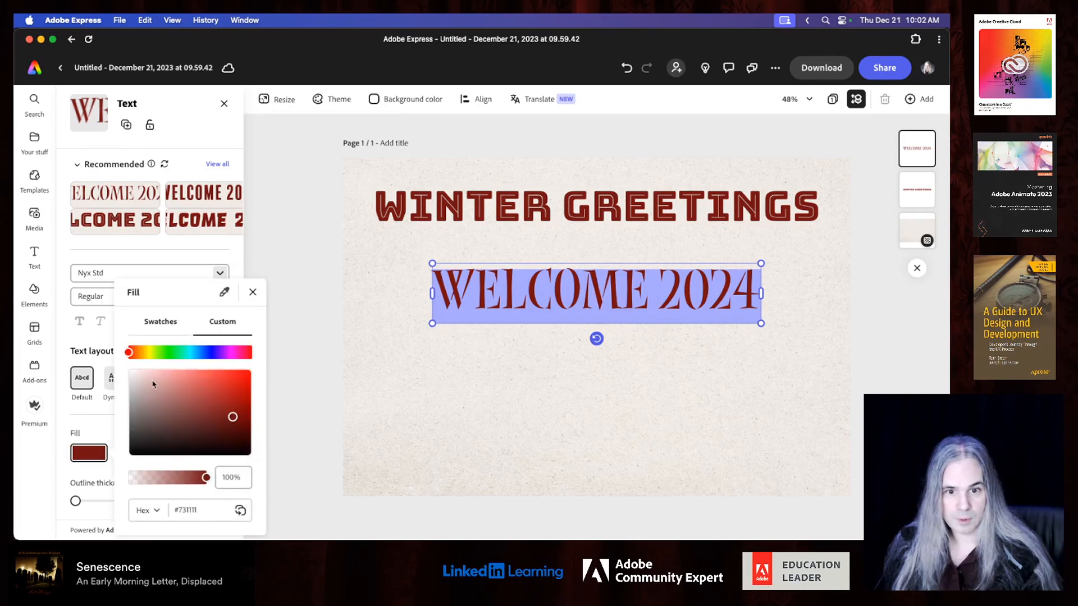
pyautogui.click(147, 352)
pyautogui.moveTo(148, 353); pyautogui.dragTo(144, 353)
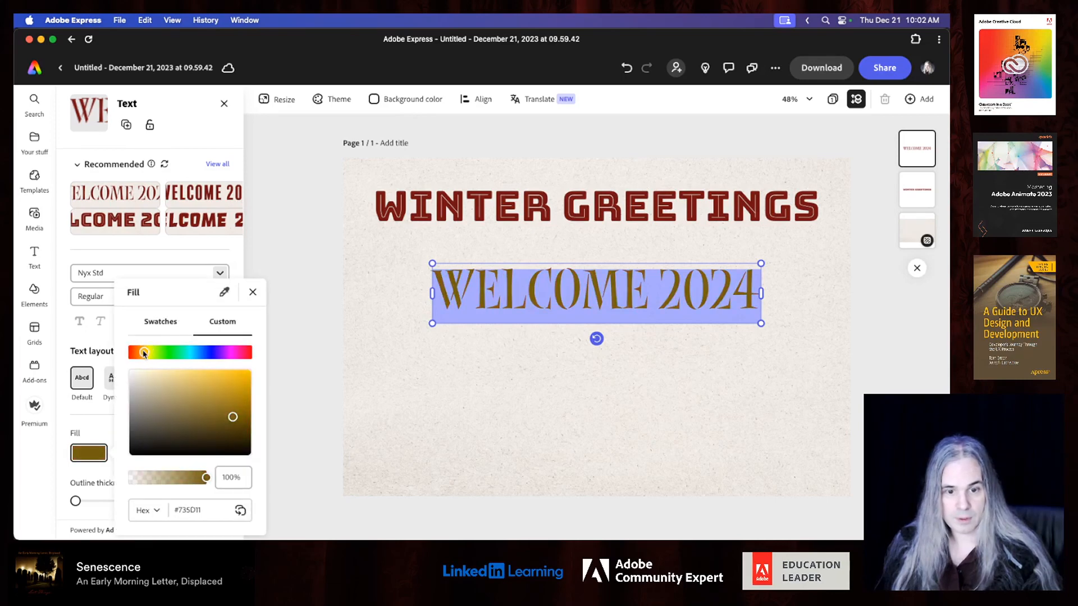
pyautogui.click(220, 384)
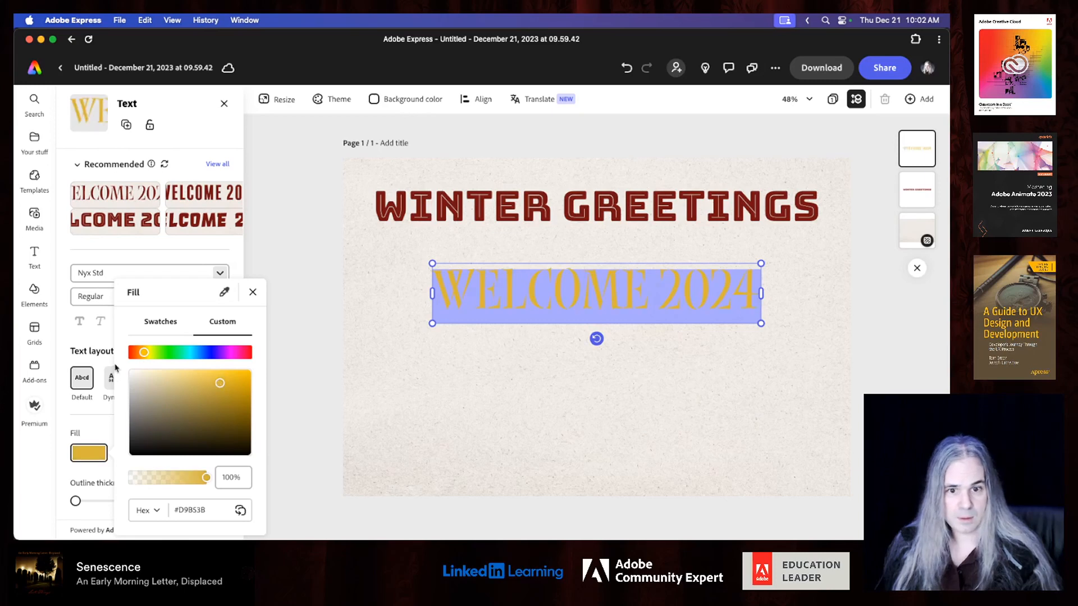
pyautogui.moveTo(143, 355); pyautogui.dragTo(138, 359)
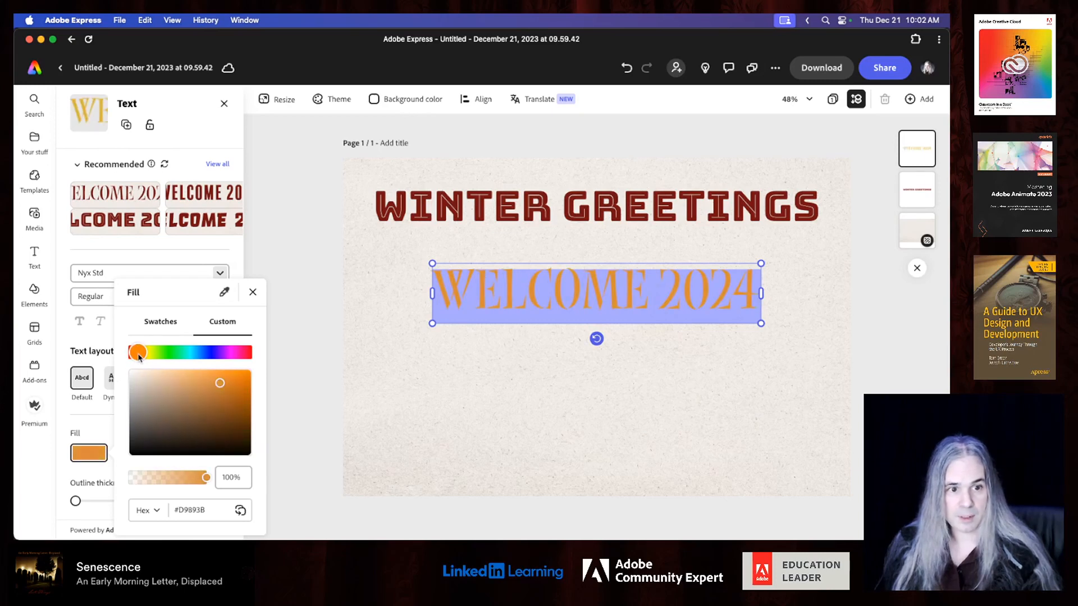
pyautogui.click(229, 402)
pyautogui.click(327, 344)
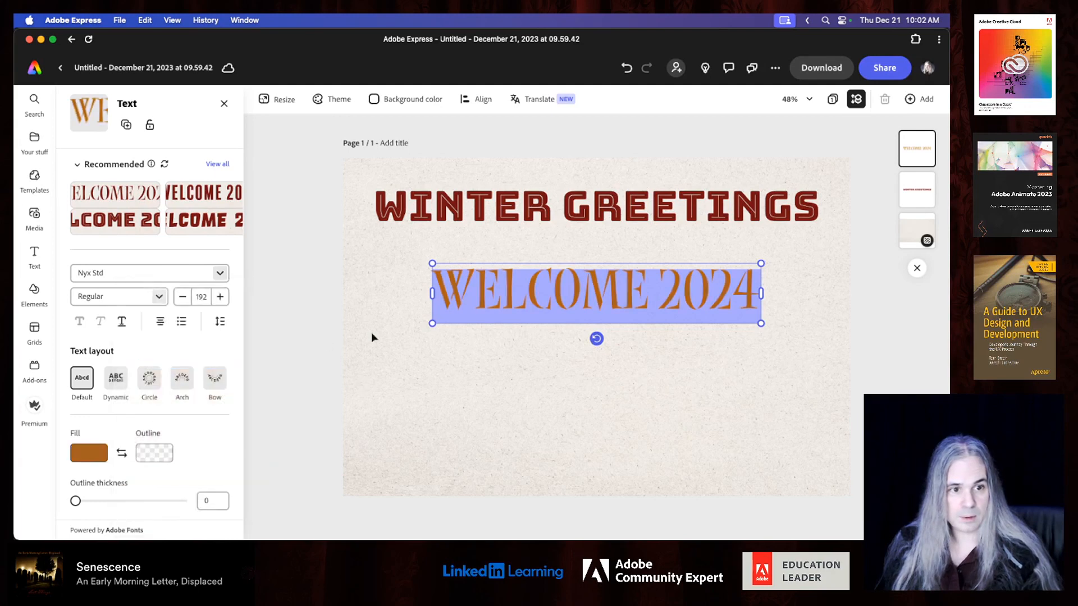
pyautogui.moveTo(614, 301); pyautogui.dragTo(614, 460)
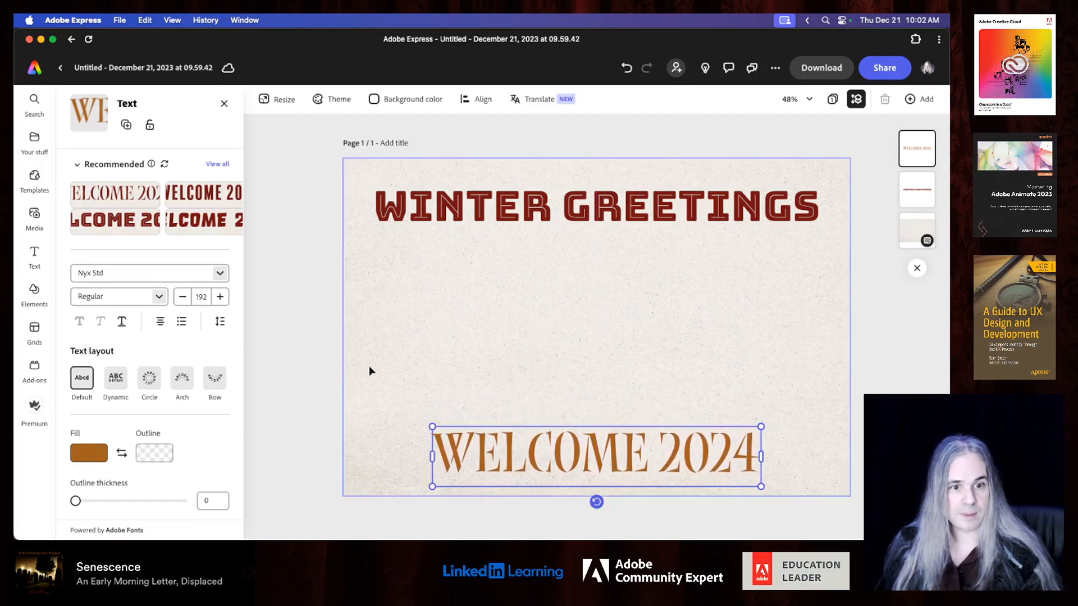
pyautogui.click(310, 359)
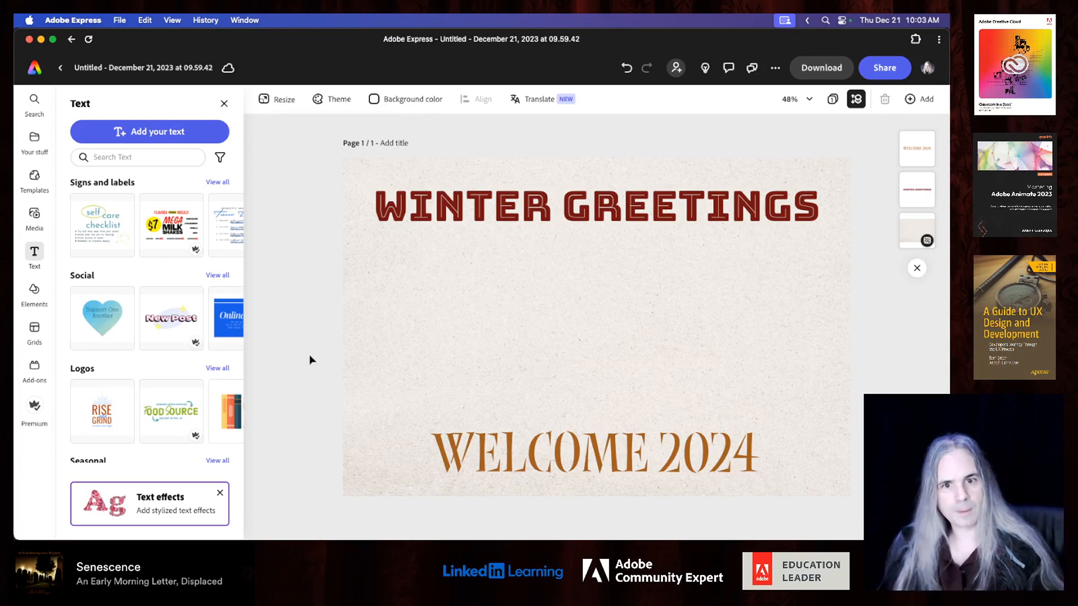
# Insert the blue and pink watercolor splatter from the Paint brushes onto the postcard.
pyautogui.click(34, 292)
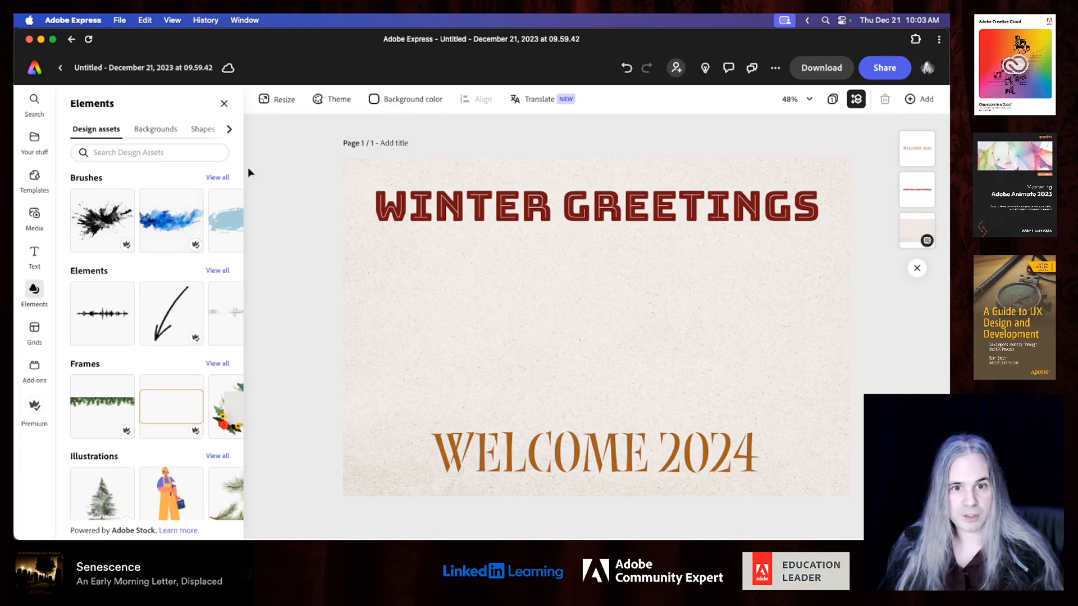
pyautogui.click(217, 178)
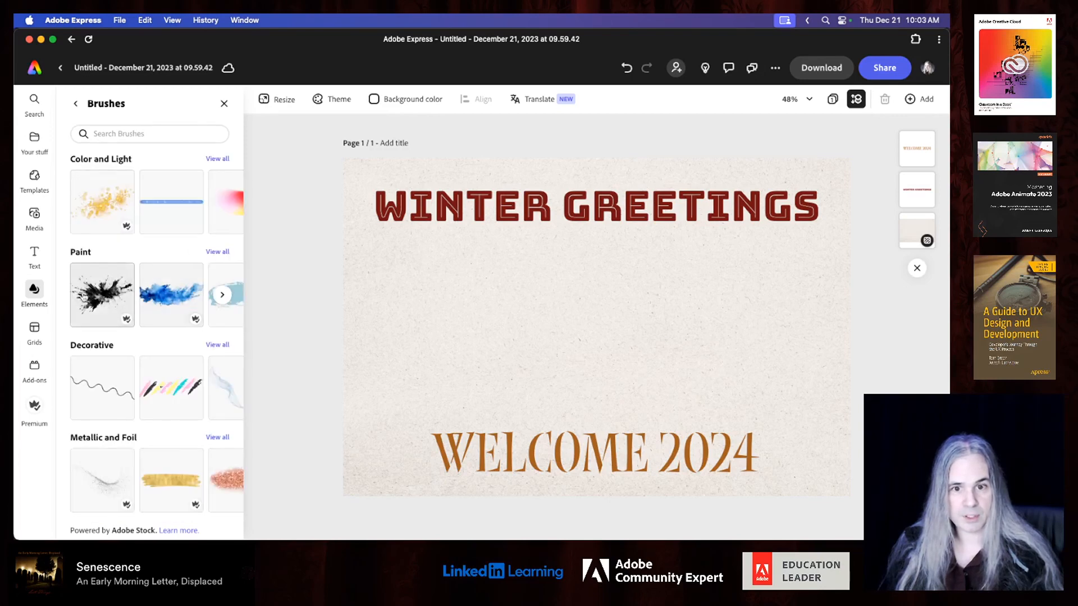
pyautogui.click(223, 295)
pyautogui.click(224, 296)
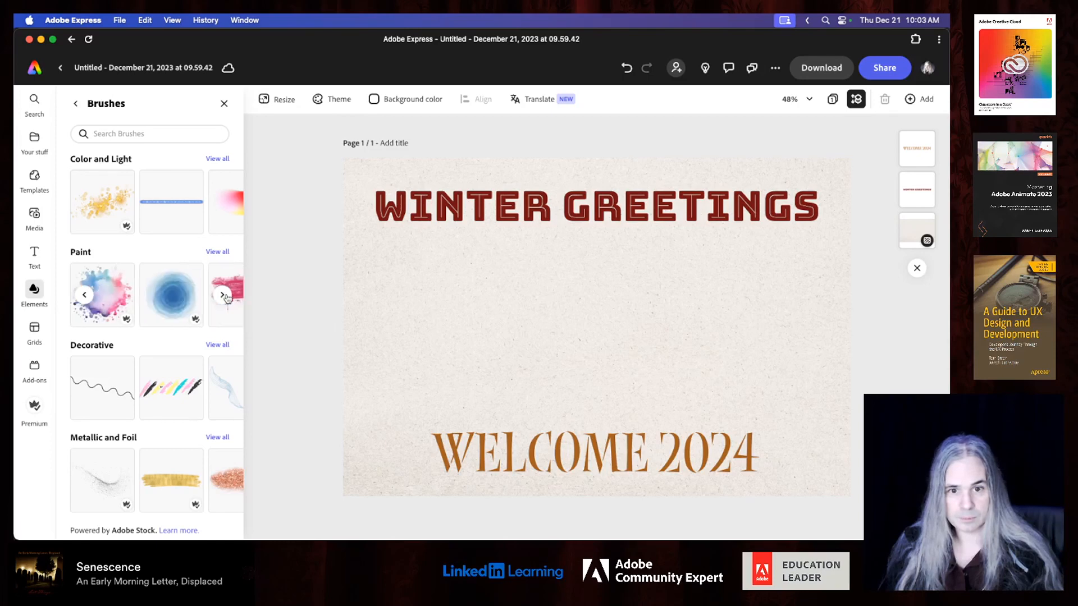
pyautogui.click(223, 296)
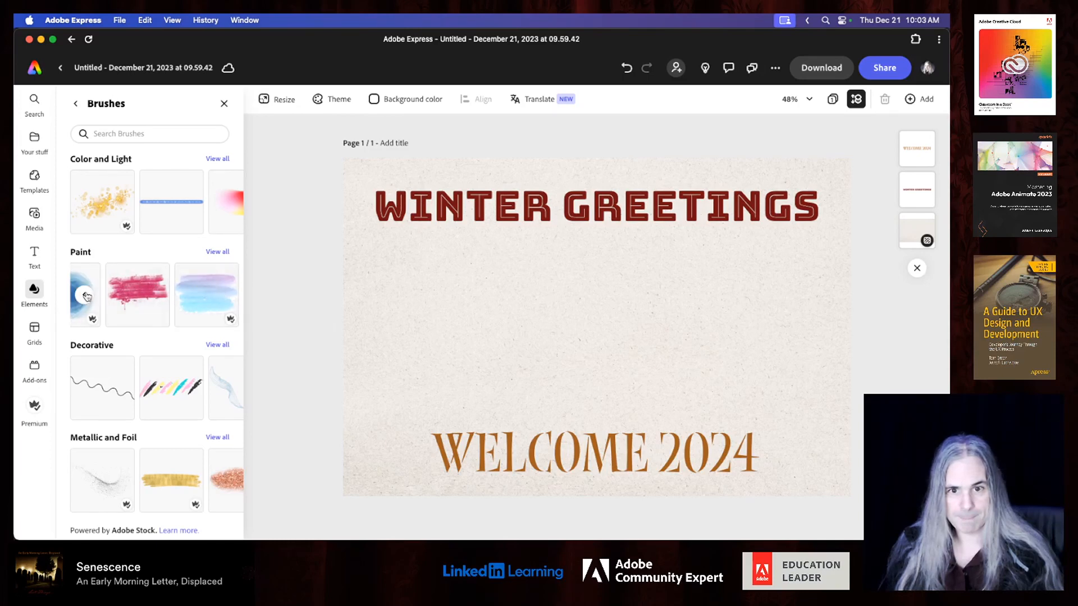
pyautogui.click(85, 295)
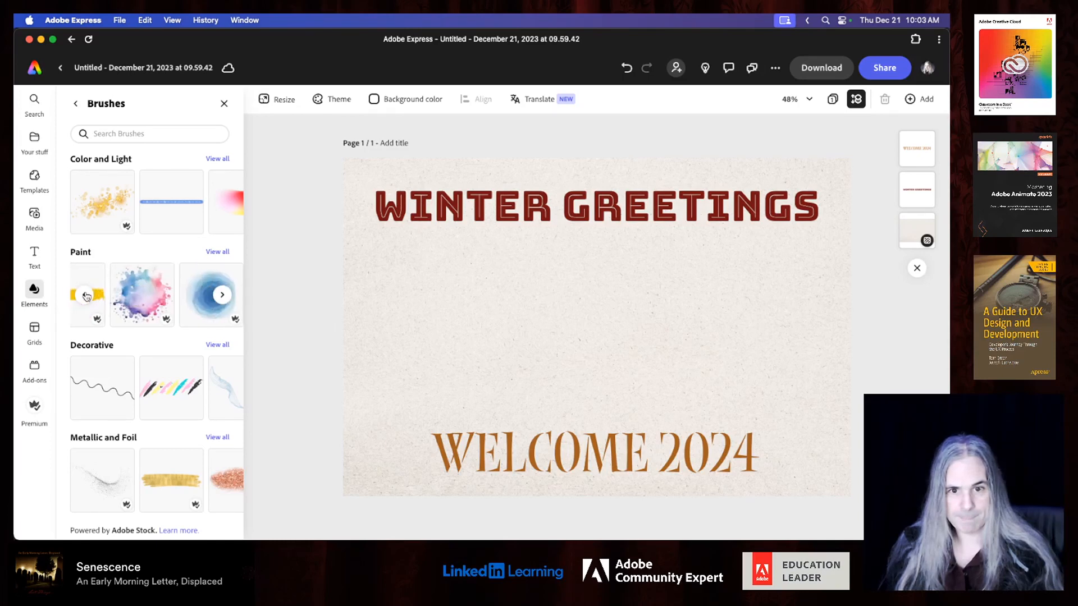
pyautogui.click(141, 293)
pyautogui.click(615, 310)
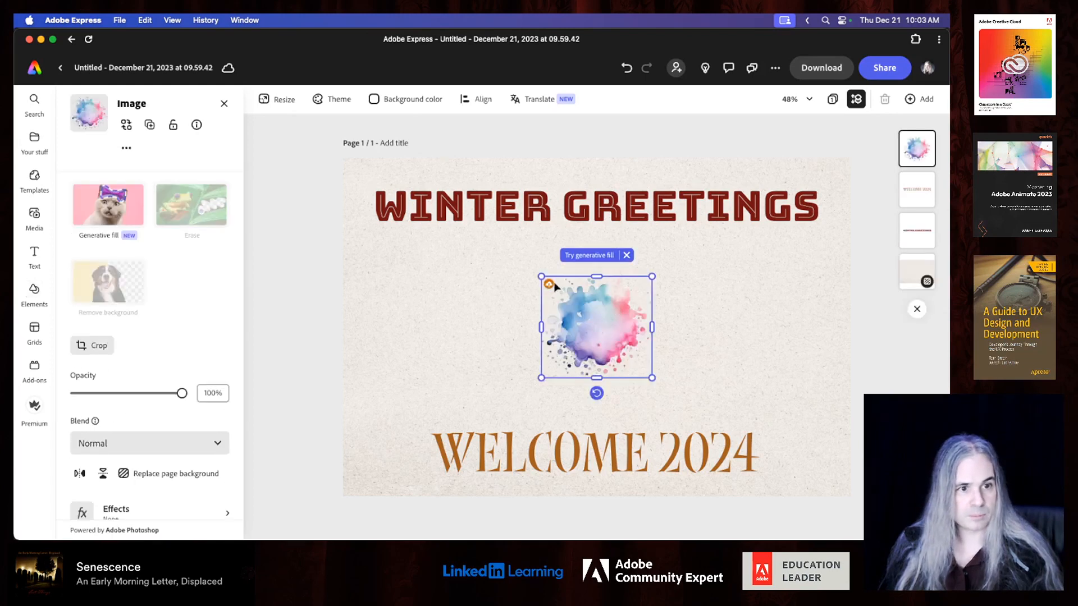
# Enlarge the watercolor splatter to fill the page's middle and place it behind both texts, above the background.
pyautogui.moveTo(542, 276); pyautogui.dragTo(392, 139)
pyautogui.moveTo(543, 298); pyautogui.dragTo(620, 363)
pyautogui.moveTo(727, 449); pyautogui.dragTo(798, 514)
pyautogui.moveTo(652, 356); pyautogui.dragTo(620, 321)
pyautogui.moveTo(916, 145); pyautogui.dragTo(919, 235)
pyautogui.click(874, 347)
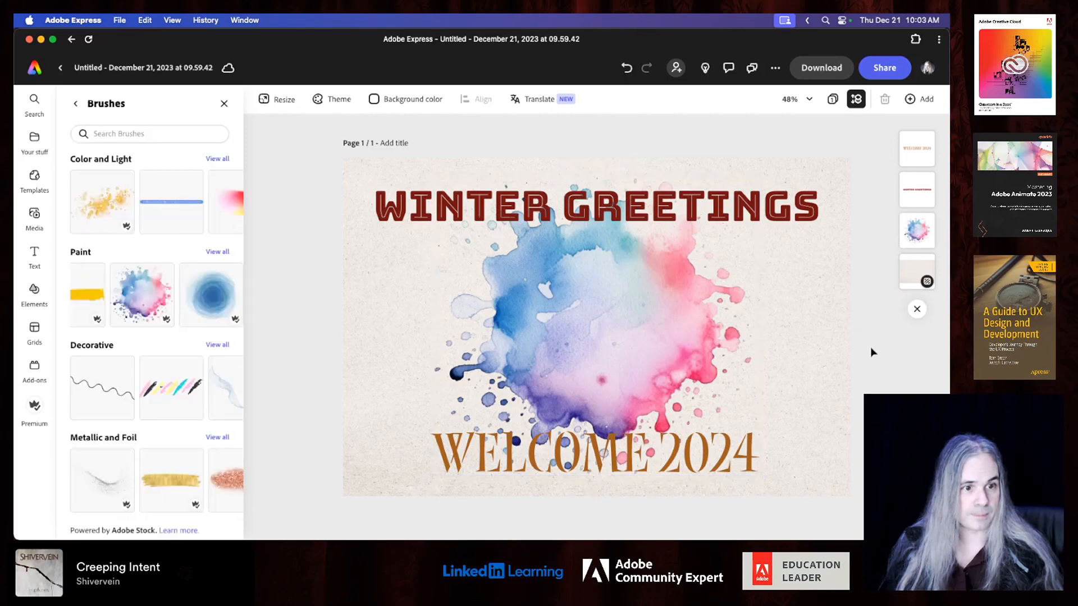
# Try the Classic, Strong, Lift and Halo shadows on the "Welcome 2024" text, settling on a Custom shadow based on Lift.
pyautogui.click(464, 452)
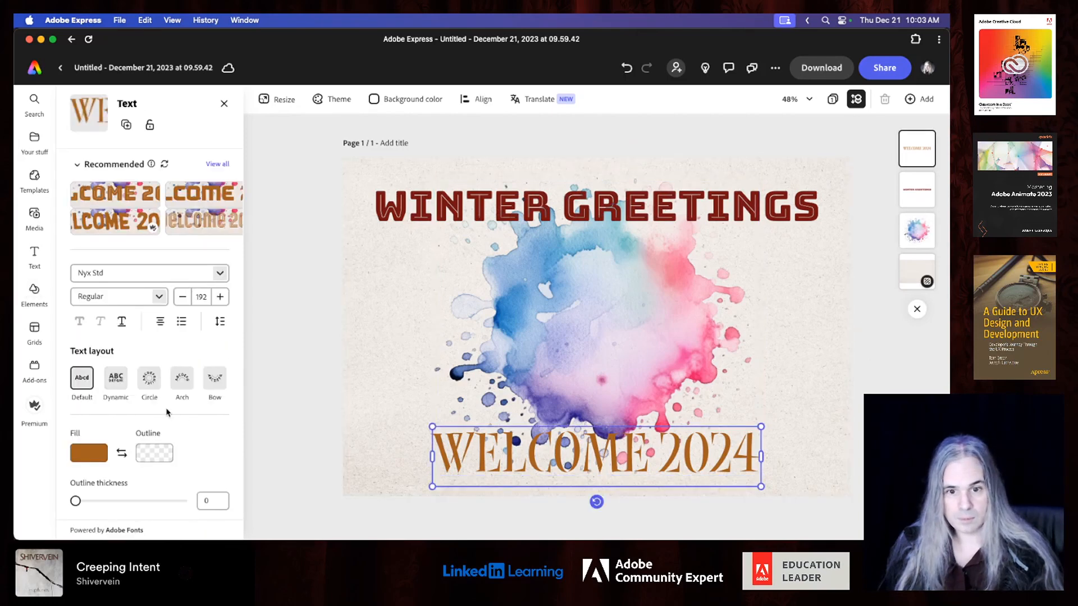
pyautogui.scroll(-5, 201, 433)
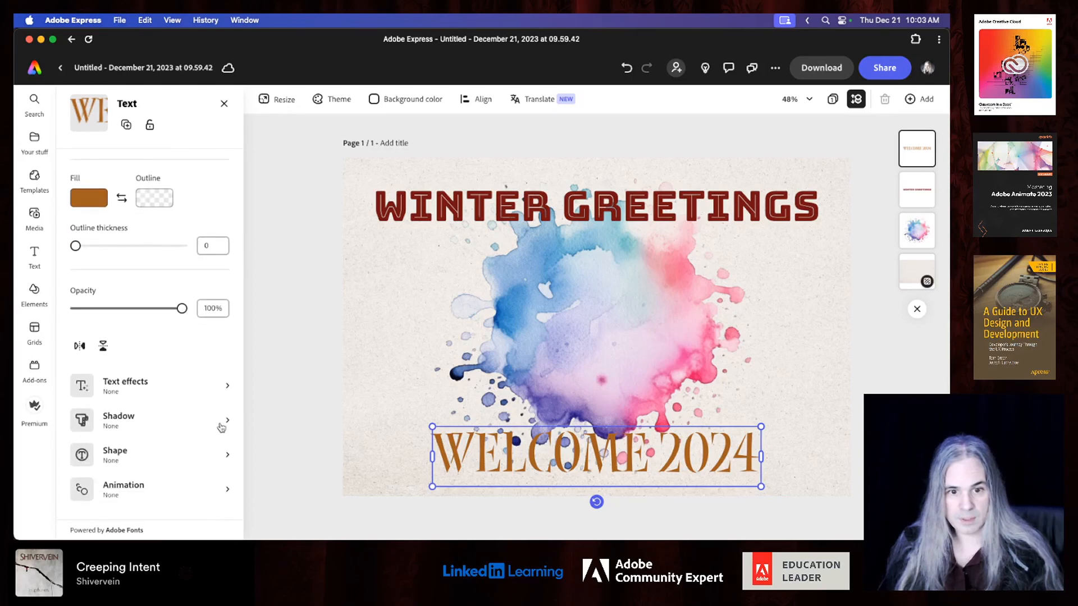
pyautogui.click(223, 425)
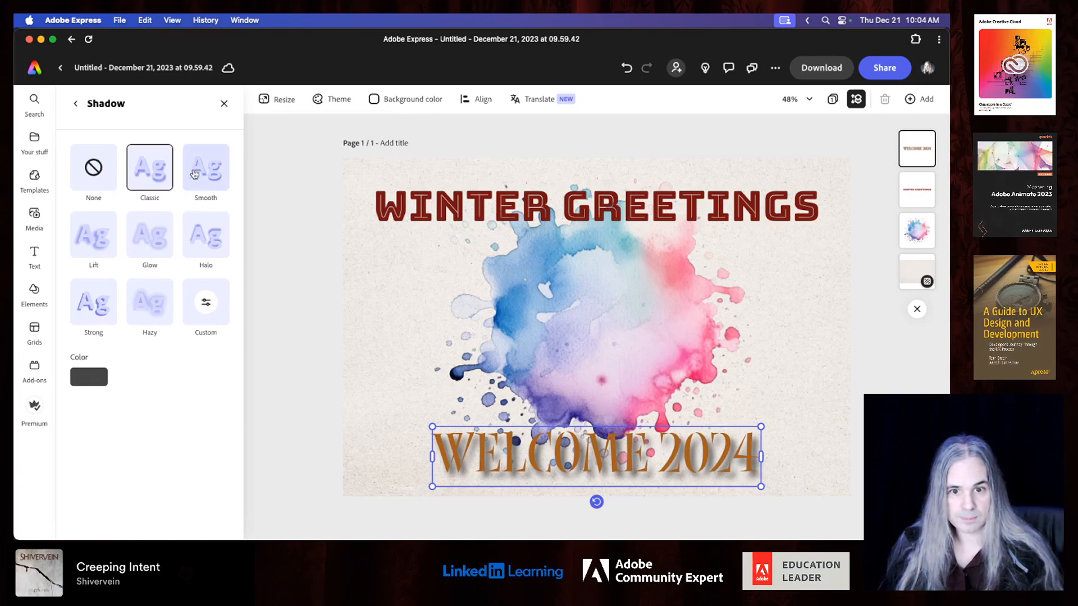
pyautogui.click(88, 313)
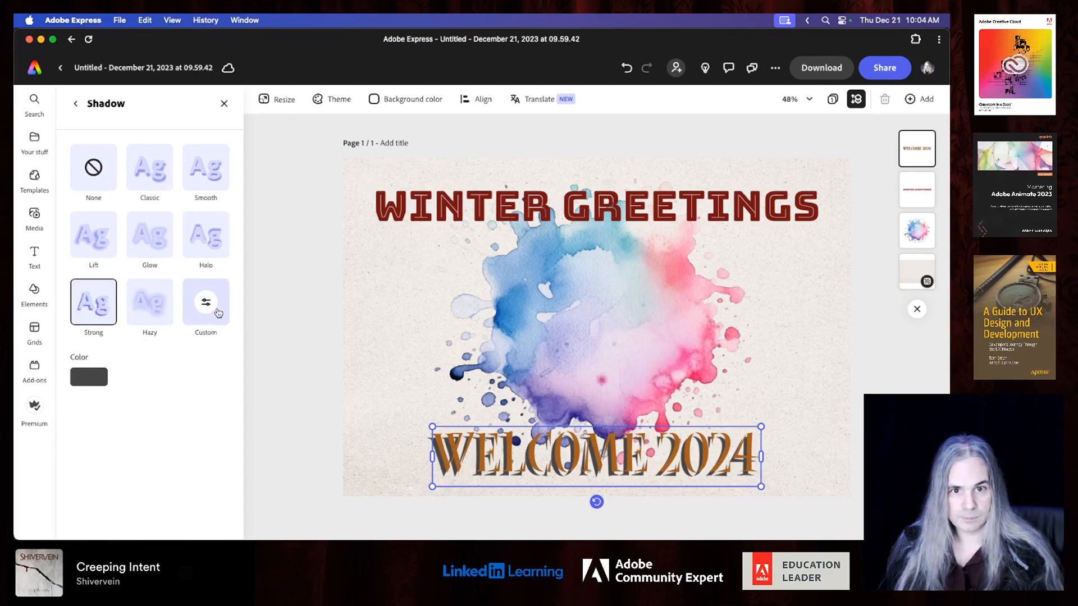
pyautogui.click(98, 241)
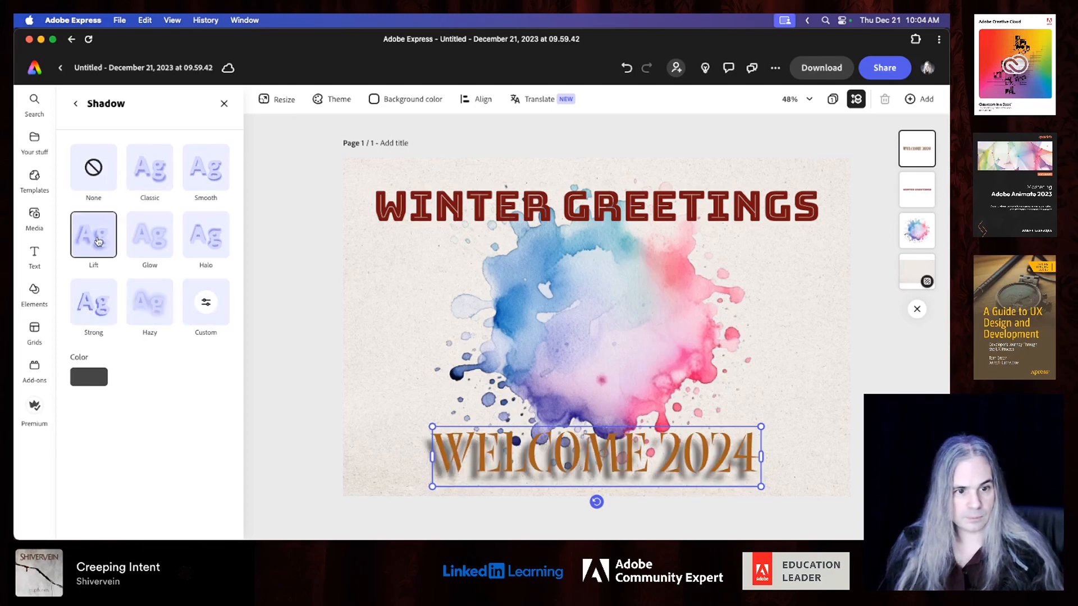
pyautogui.click(199, 236)
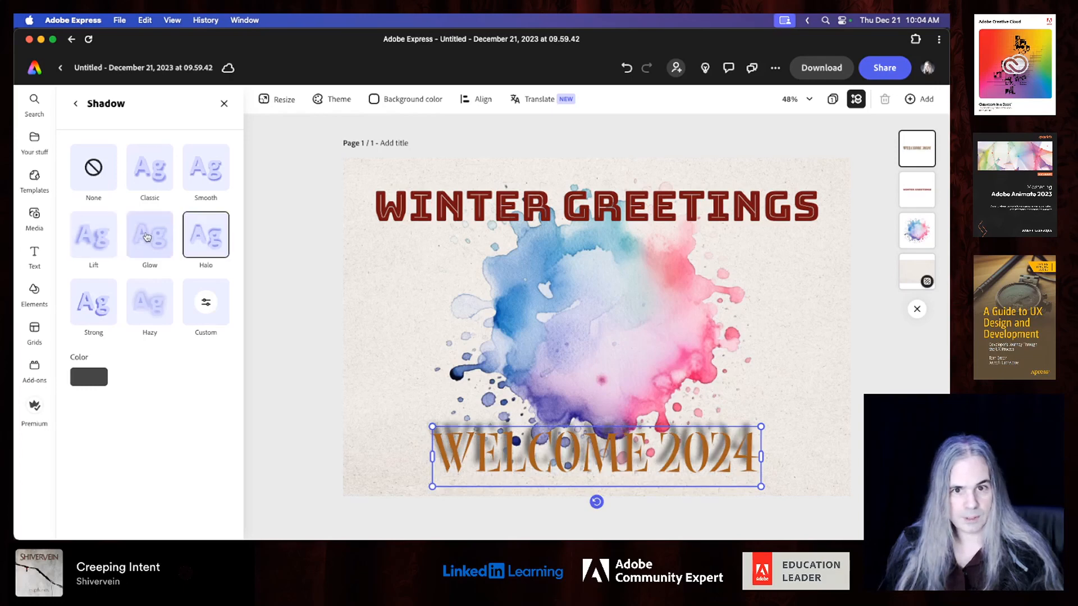
pyautogui.click(94, 236)
pyautogui.click(213, 325)
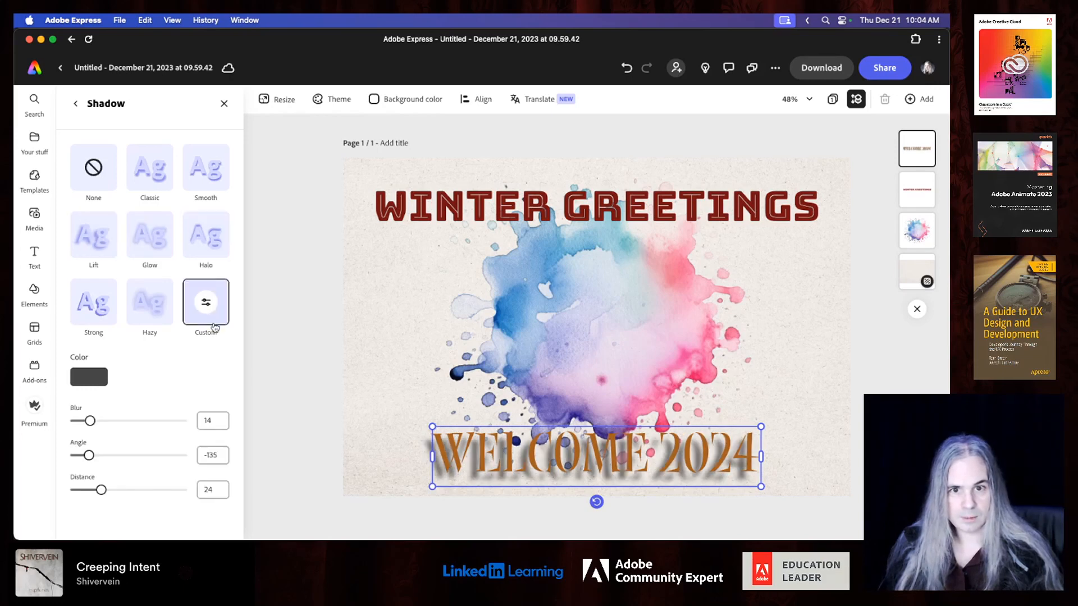
# Set the "Welcome 2024" text's custom shadow to blur 10, angle -180 and distance 2.
pyautogui.moveTo(89, 456); pyautogui.dragTo(77, 492)
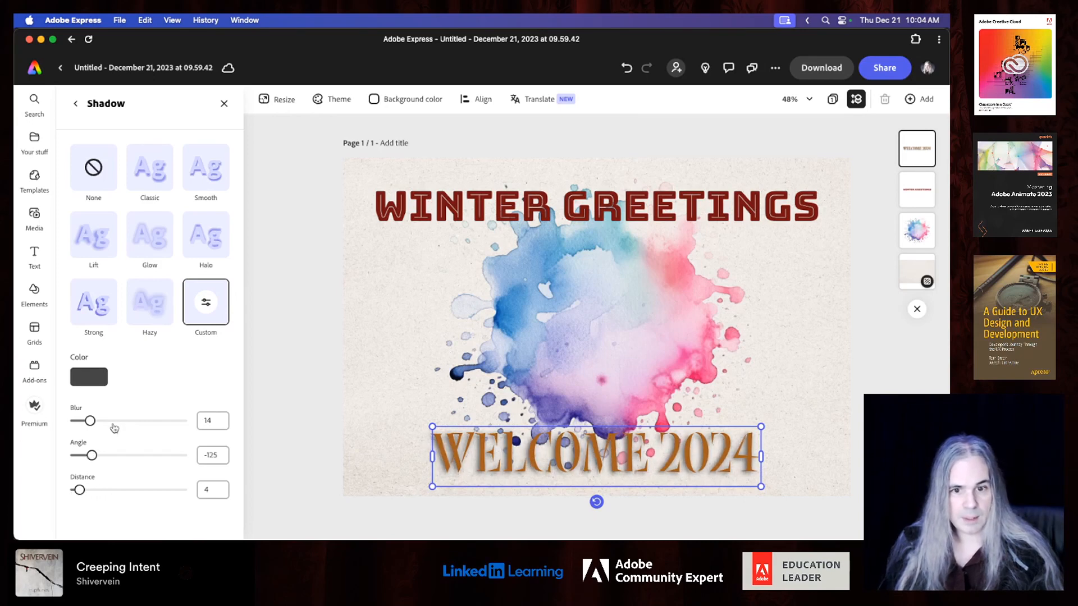
pyautogui.moveTo(88, 421); pyautogui.dragTo(90, 423)
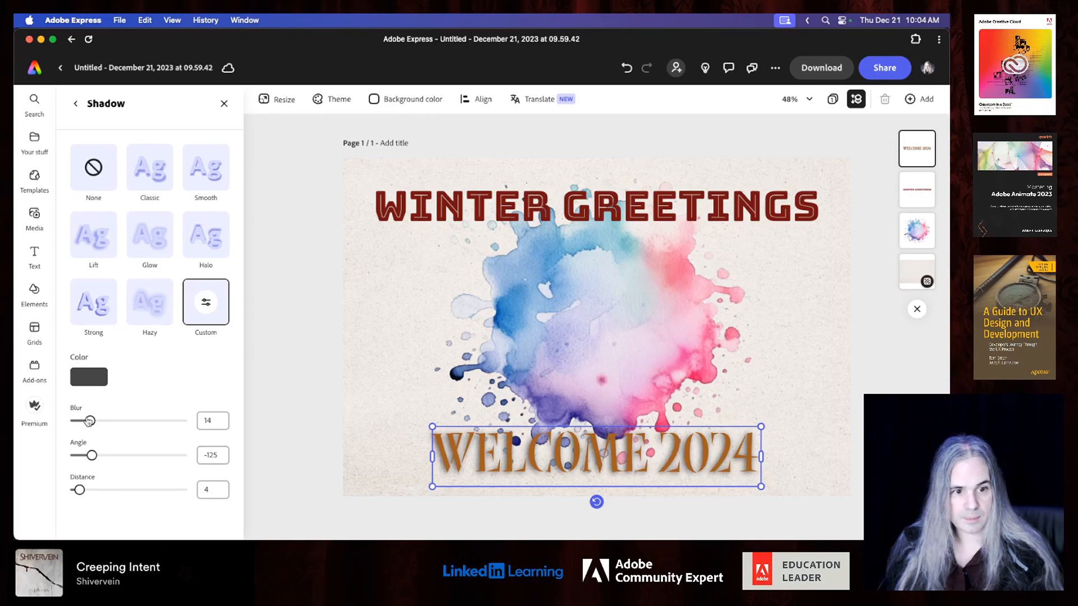
pyautogui.moveTo(81, 493); pyautogui.dragTo(57, 458)
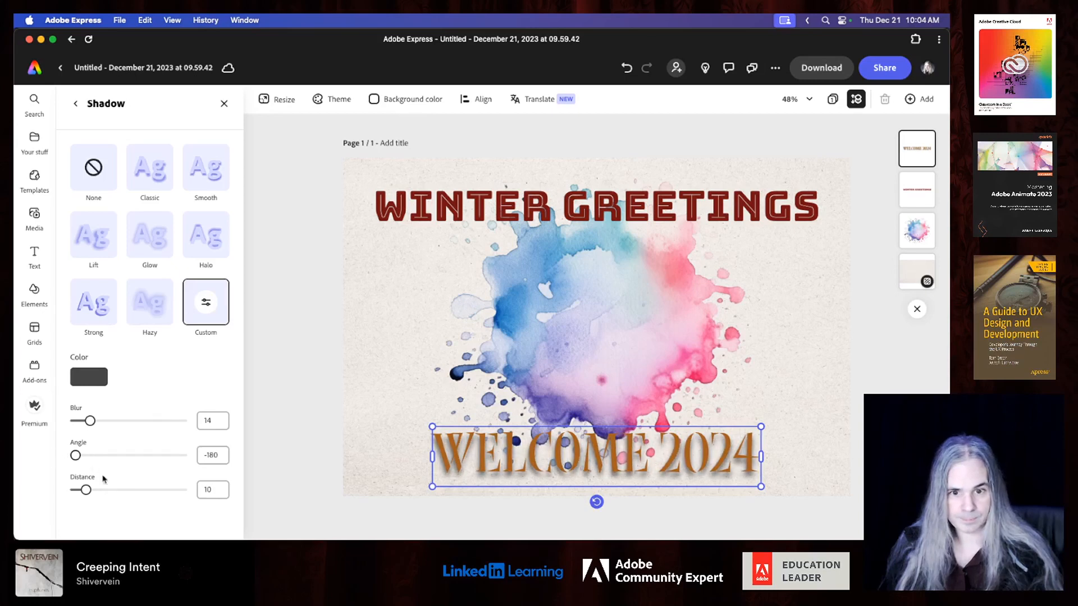
pyautogui.moveTo(91, 421); pyautogui.dragTo(86, 421)
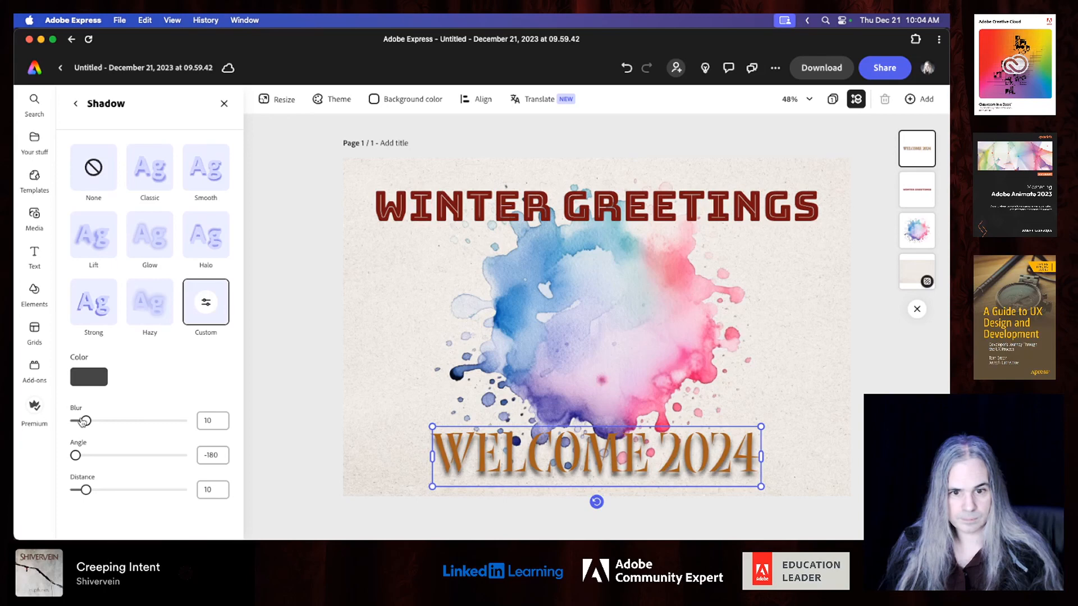
pyautogui.moveTo(87, 487); pyautogui.dragTo(80, 491)
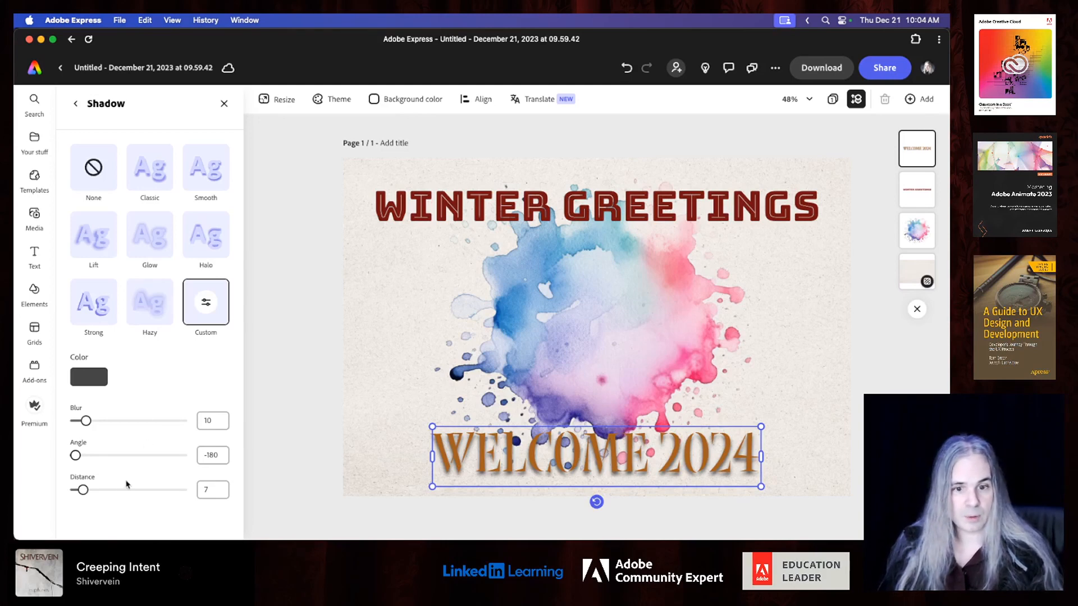
pyautogui.moveTo(83, 491); pyautogui.dragTo(74, 493)
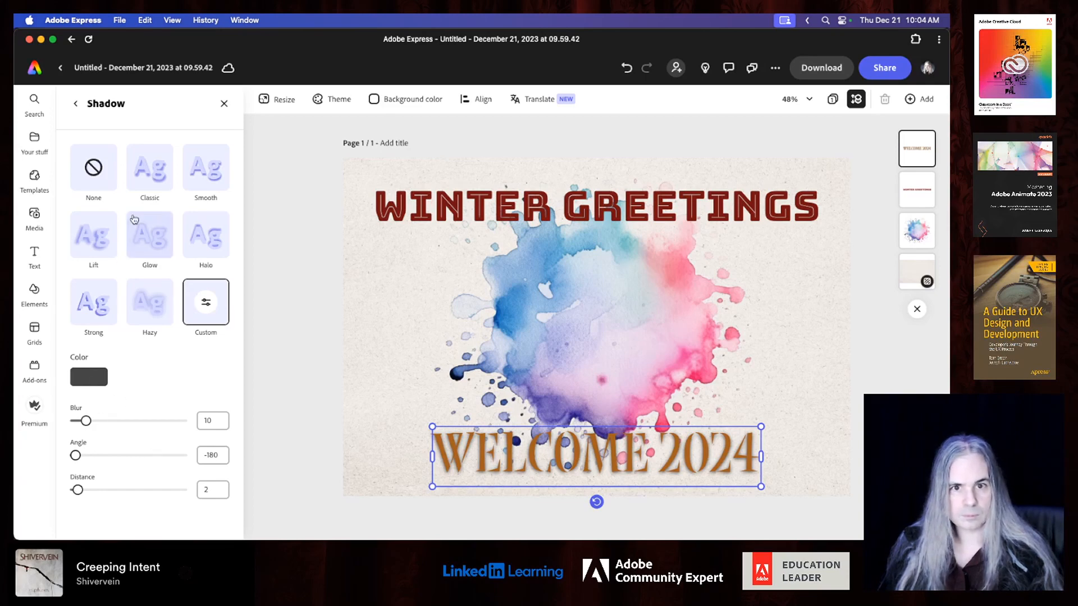
pyautogui.click(76, 104)
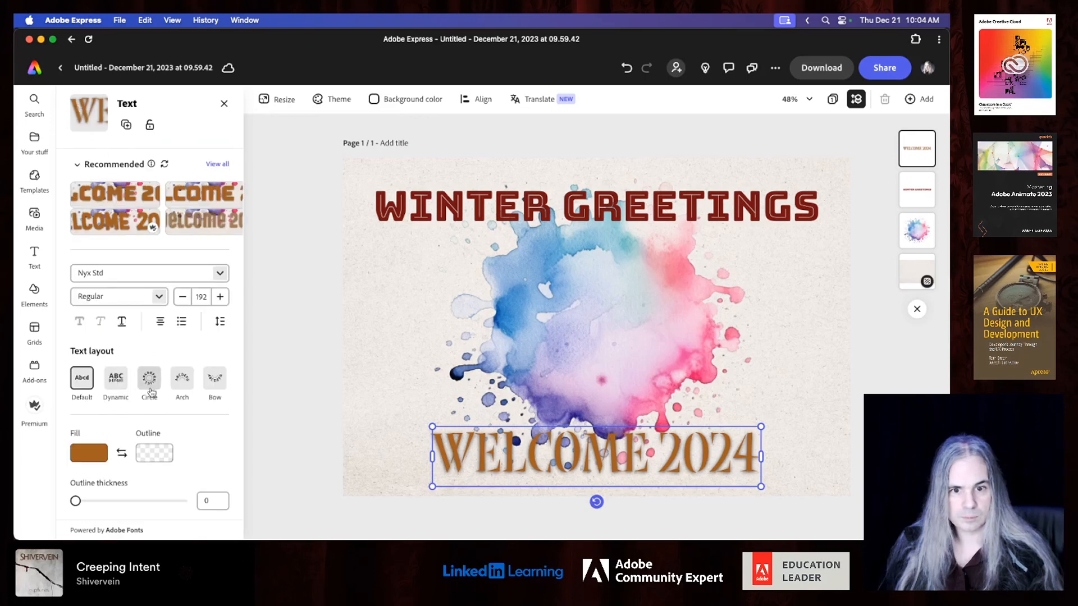
# Give the "WINTER GREETINGS" text a Custom shadow based on Classic with blur 11.
pyautogui.click(493, 197)
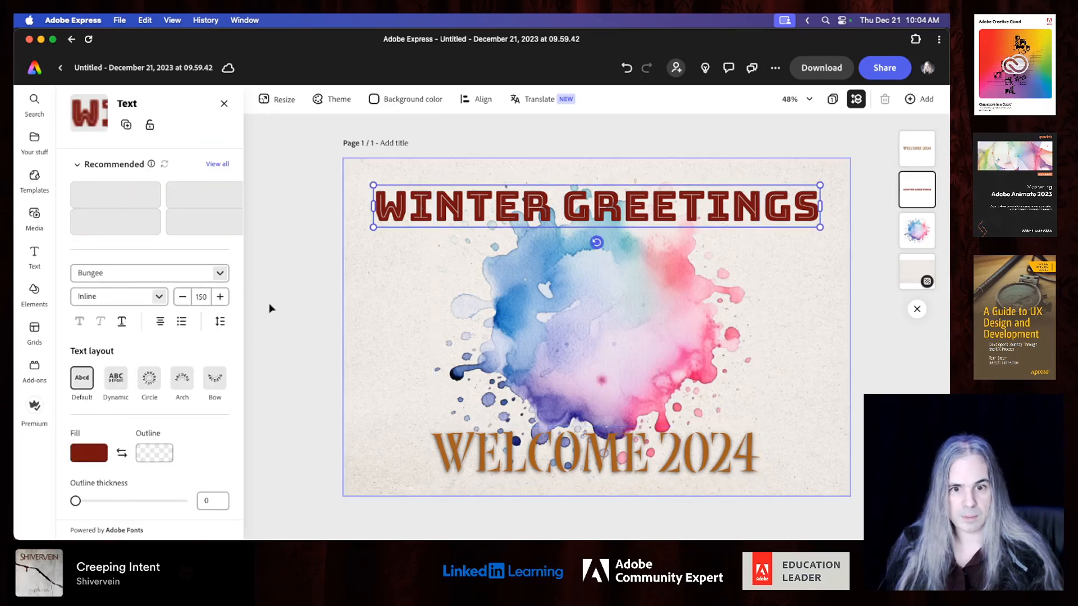
pyautogui.scroll(-5, 188, 448)
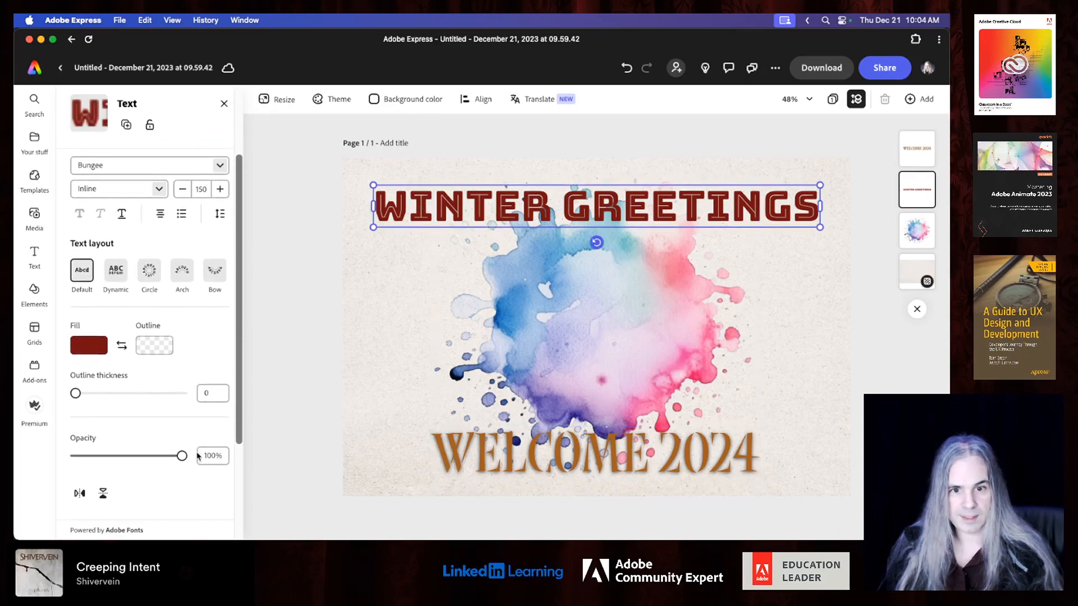
pyautogui.scroll(-5, 196, 453)
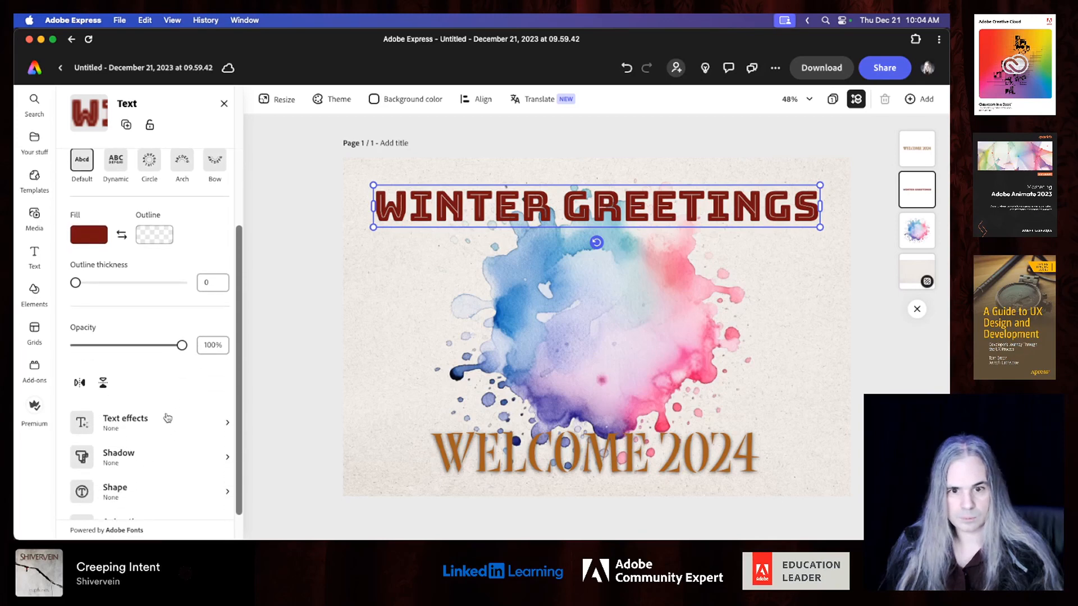
pyautogui.click(224, 460)
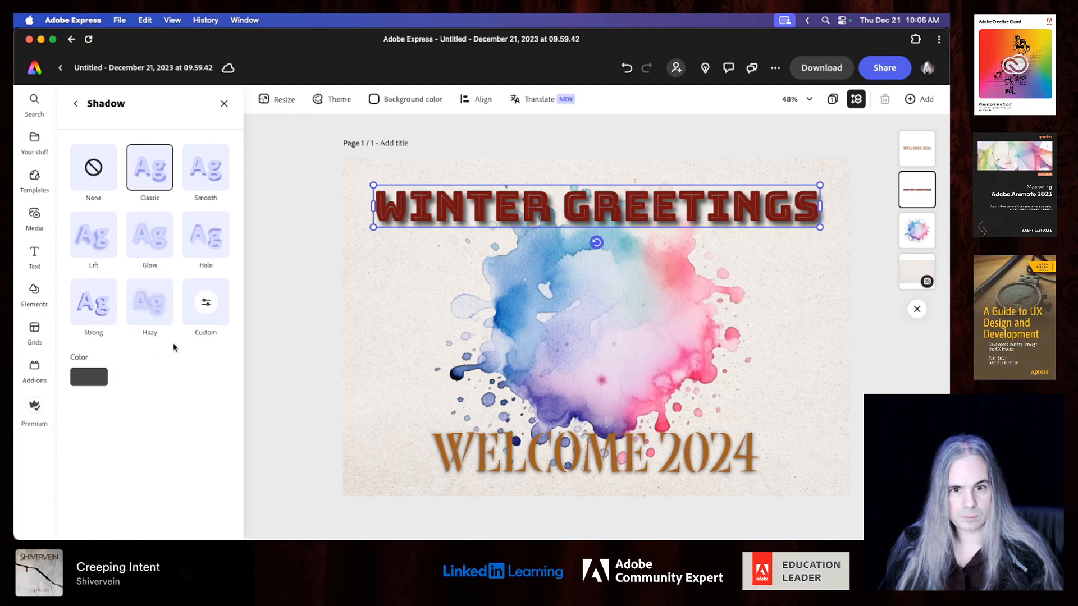
pyautogui.click(207, 312)
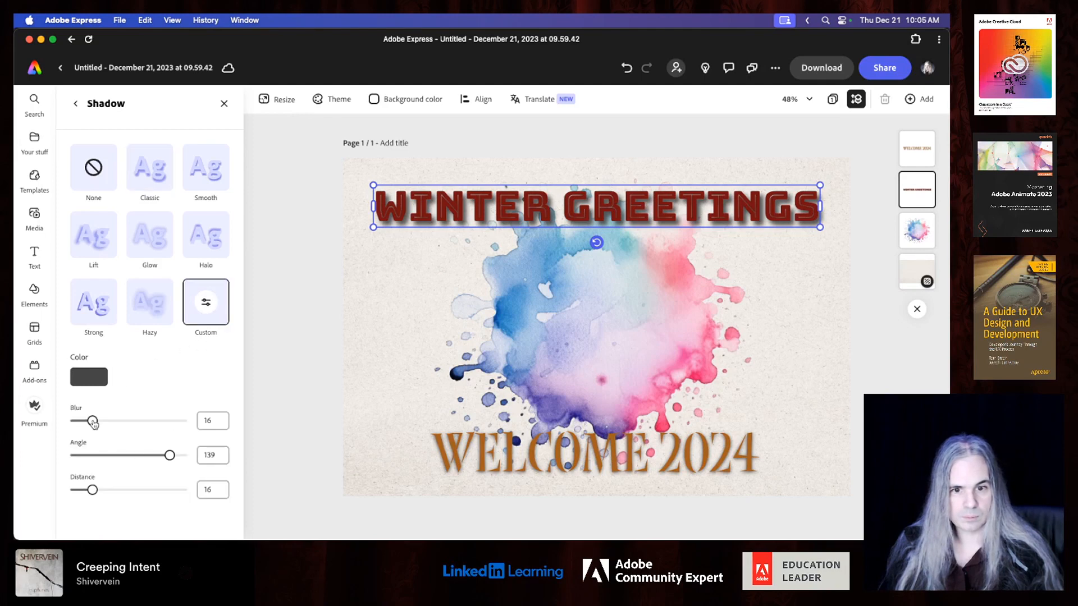
pyautogui.moveTo(92, 421); pyautogui.dragTo(87, 421)
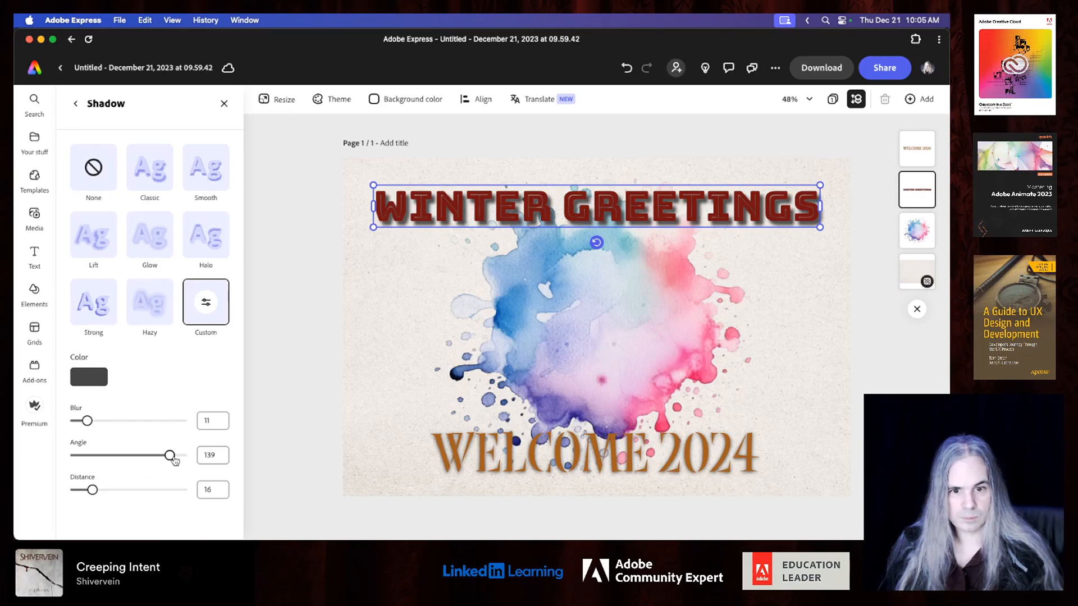
# Set the "WINTER GREETINGS" shadow colour to light pink #FFC4C4 and its distance to 12.
pyautogui.click(88, 376)
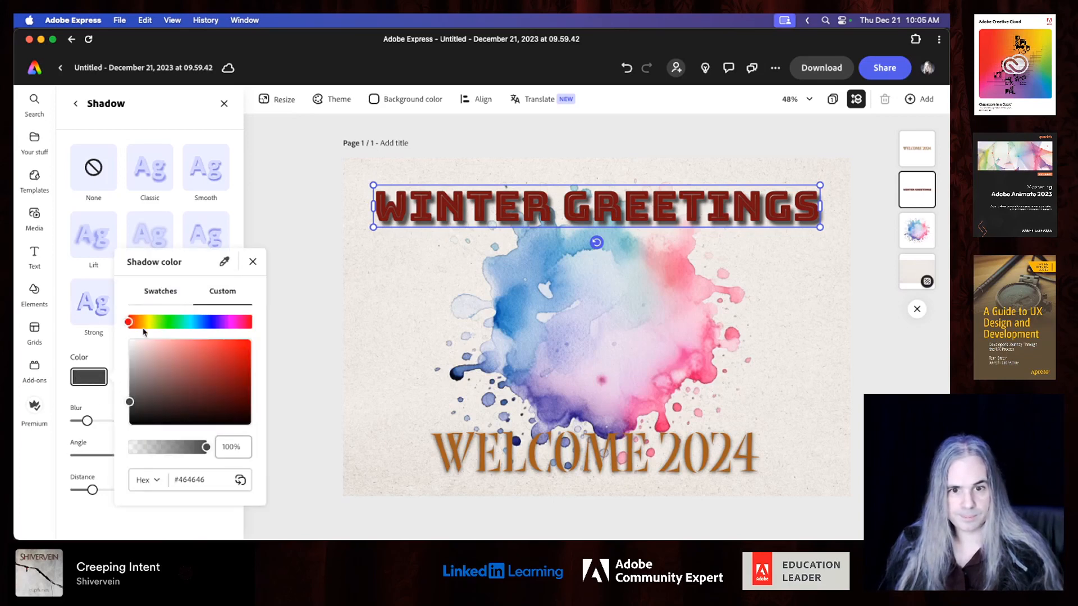
pyautogui.moveTo(196, 344)
pyautogui.mouseDown()
pyautogui.moveTo(149, 343)
pyautogui.moveTo(158, 336)
pyautogui.mouseUp()
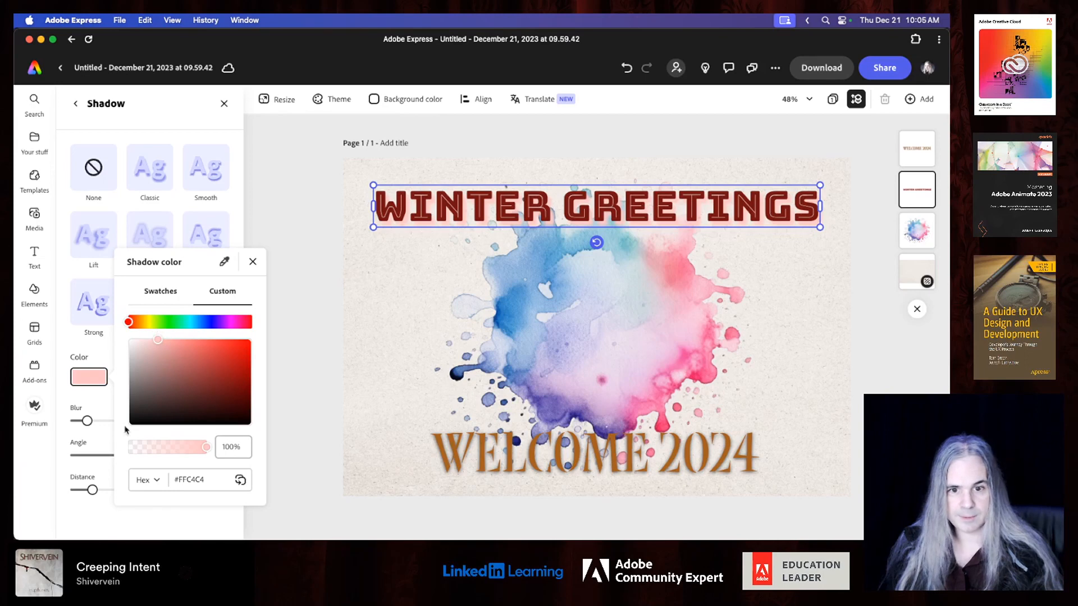
pyautogui.click(113, 514)
pyautogui.moveTo(92, 490)
pyautogui.mouseDown()
pyautogui.moveTo(79, 493)
pyautogui.moveTo(88, 491)
pyautogui.mouseUp()
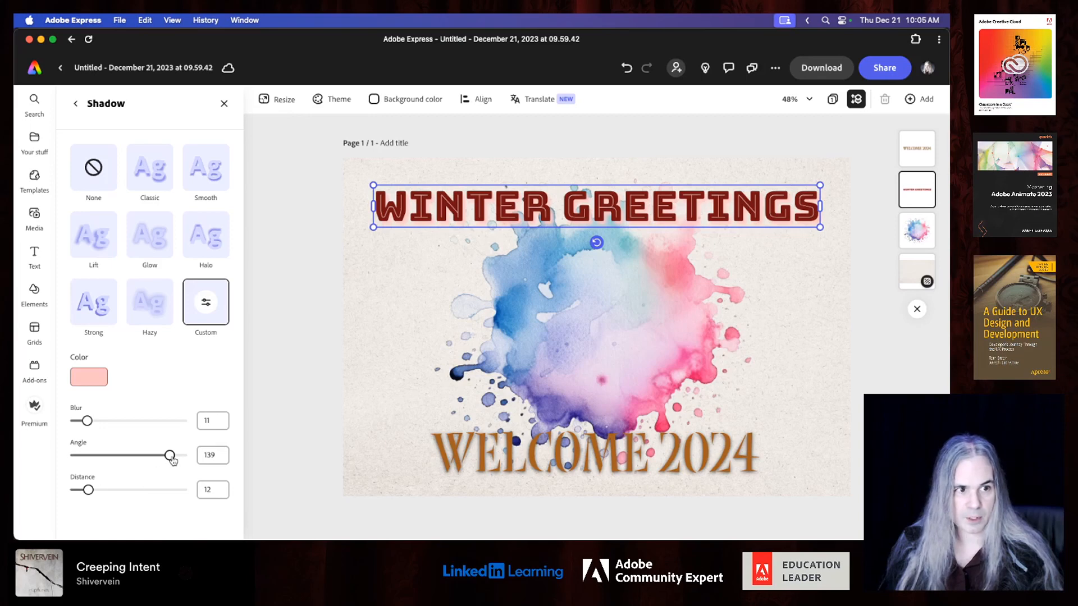
# Change the "WELCOME 2024" text's shadow colour to pale gold #E0CC7E.
pyautogui.click(477, 472)
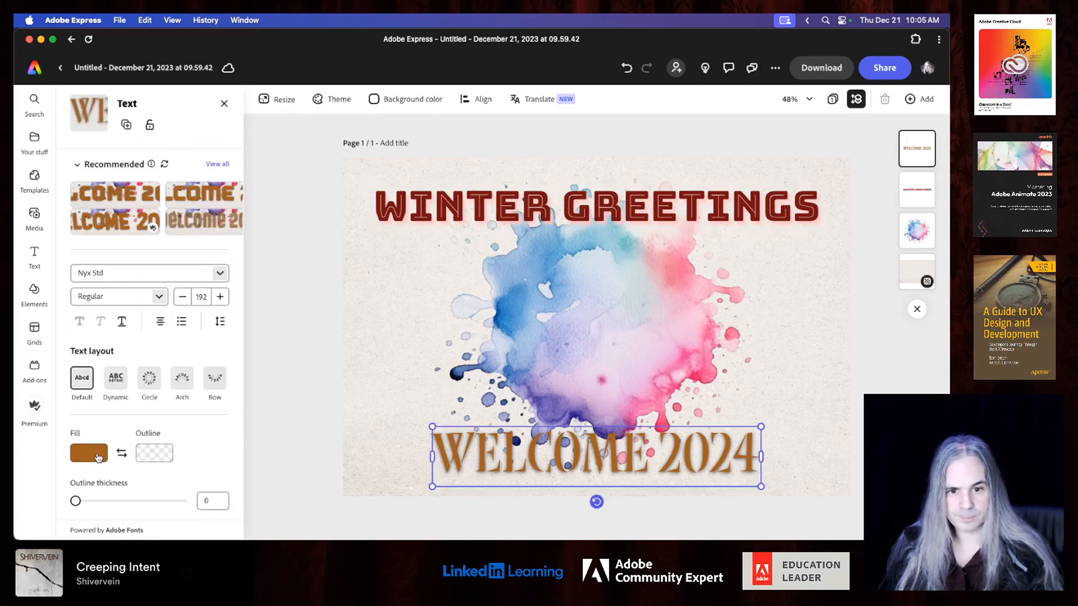
pyautogui.click(98, 456)
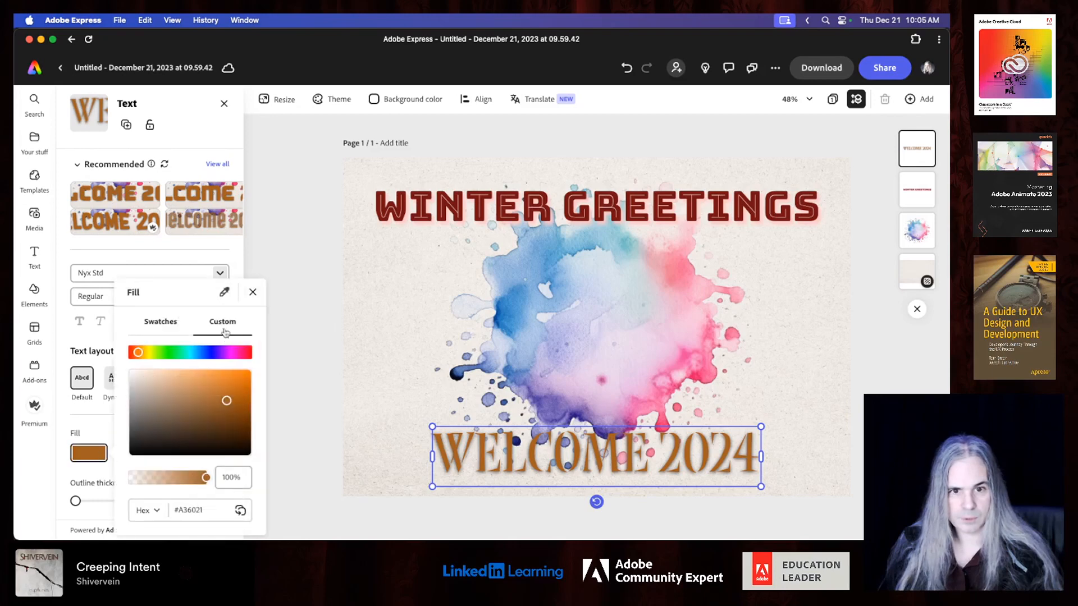
pyautogui.click(254, 294)
pyautogui.scroll(-5, 202, 434)
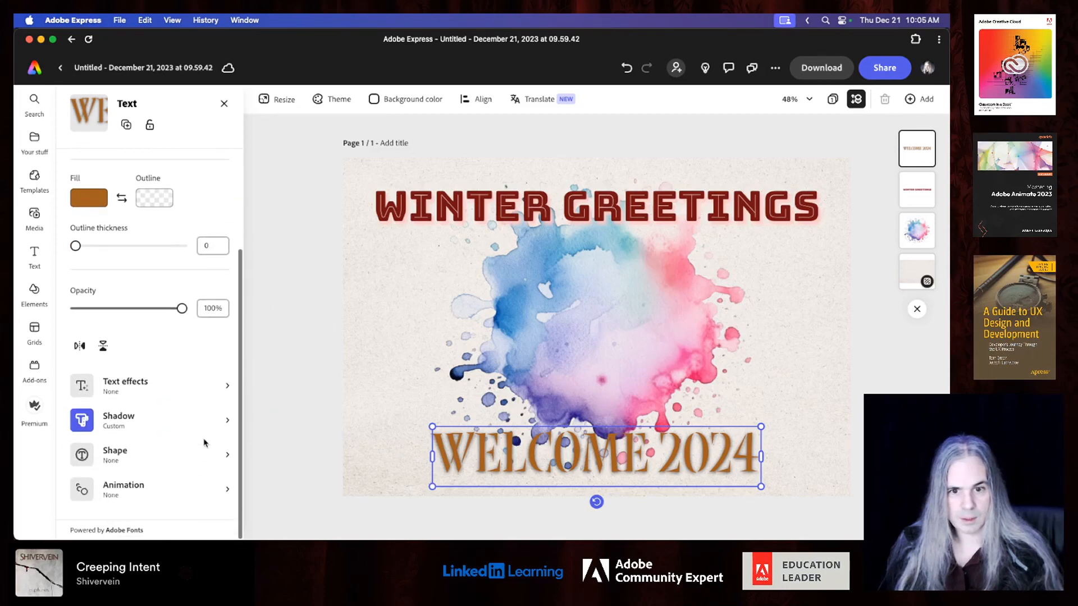
pyautogui.click(200, 428)
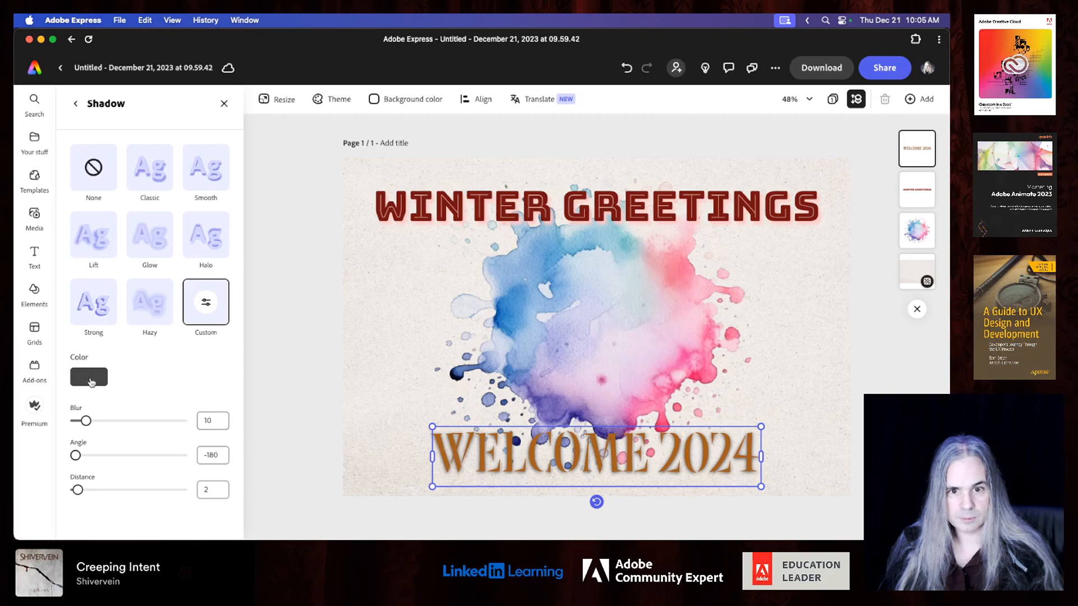
pyautogui.click(89, 377)
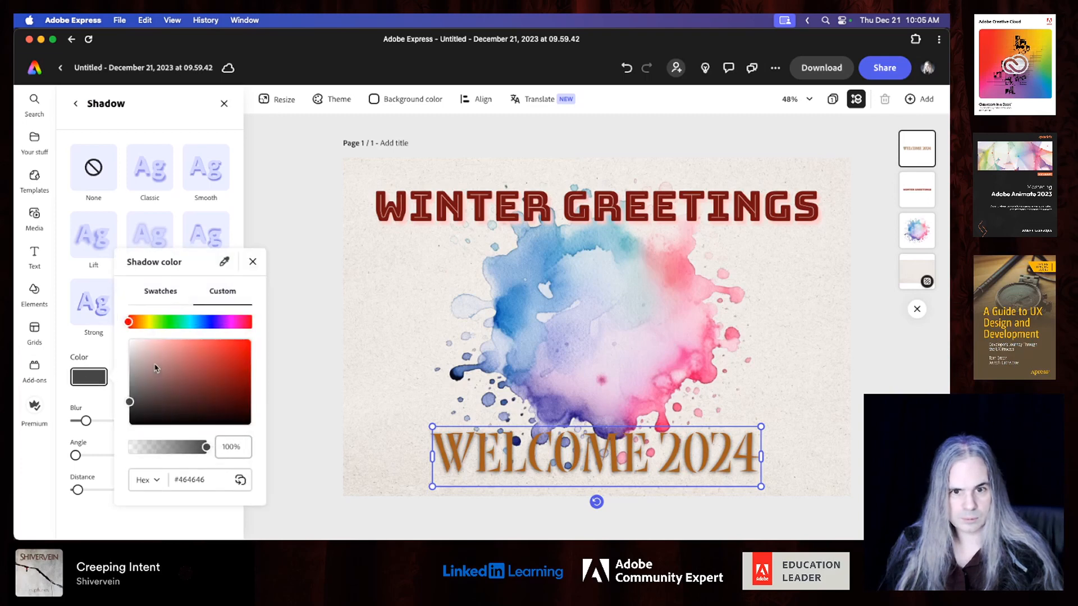
pyautogui.click(144, 322)
pyautogui.moveTo(160, 371); pyautogui.dragTo(184, 350)
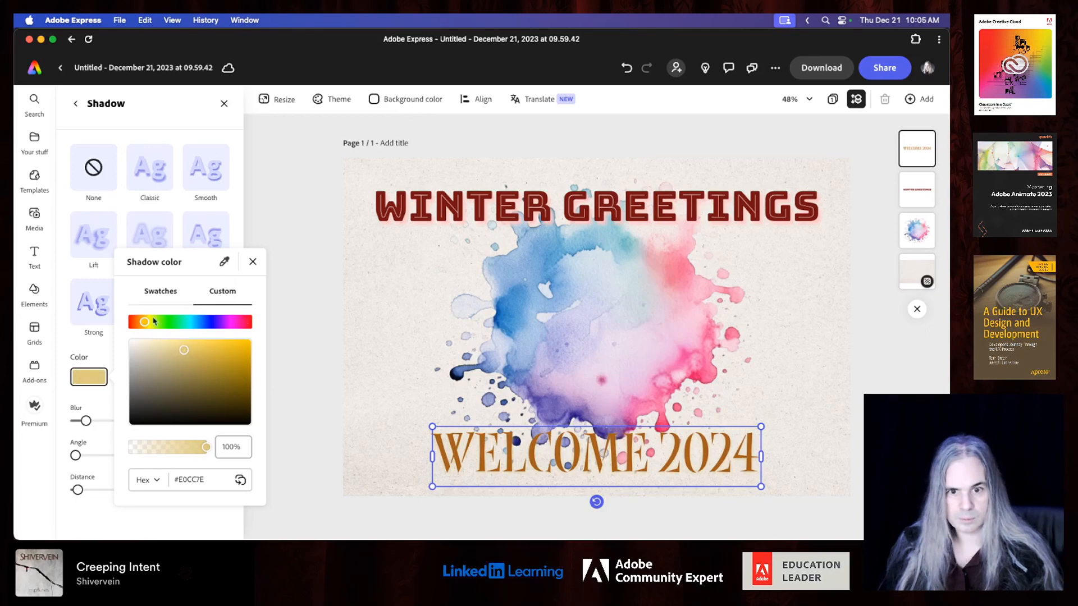
# Base the "WELCOME 2024" text's shadow on Classic and customize it with blur 11 and distance 7.
pyautogui.click(153, 173)
pyautogui.click(150, 169)
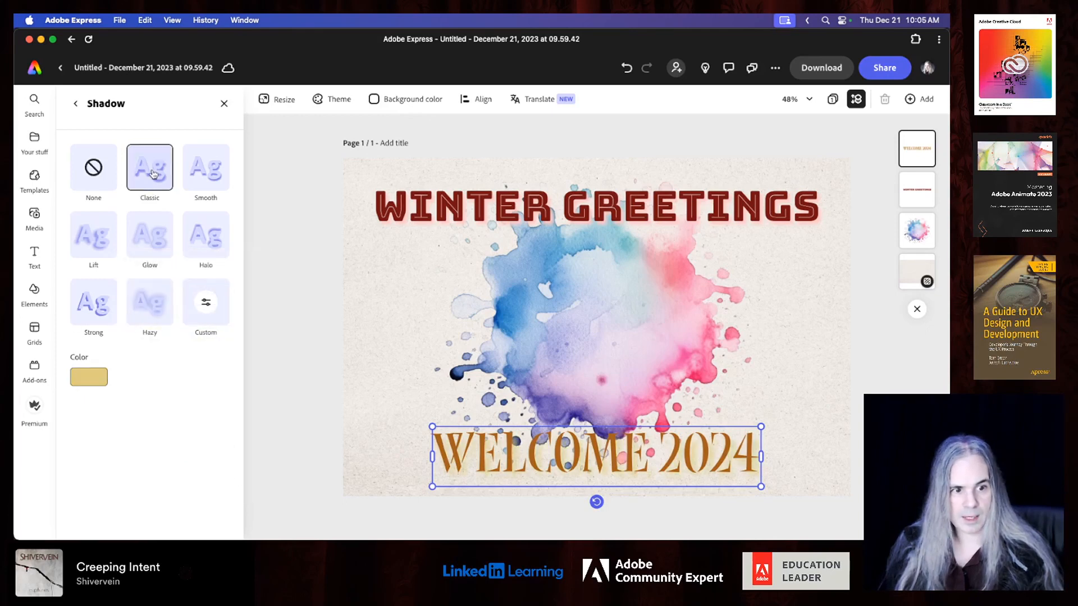
pyautogui.click(99, 381)
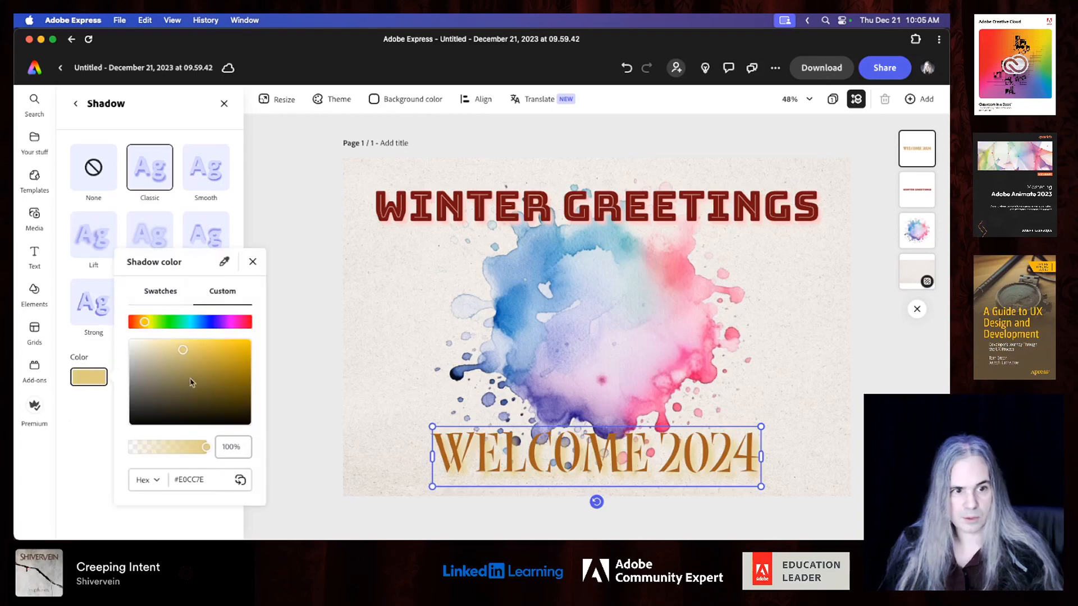
pyautogui.click(79, 461)
pyautogui.click(205, 307)
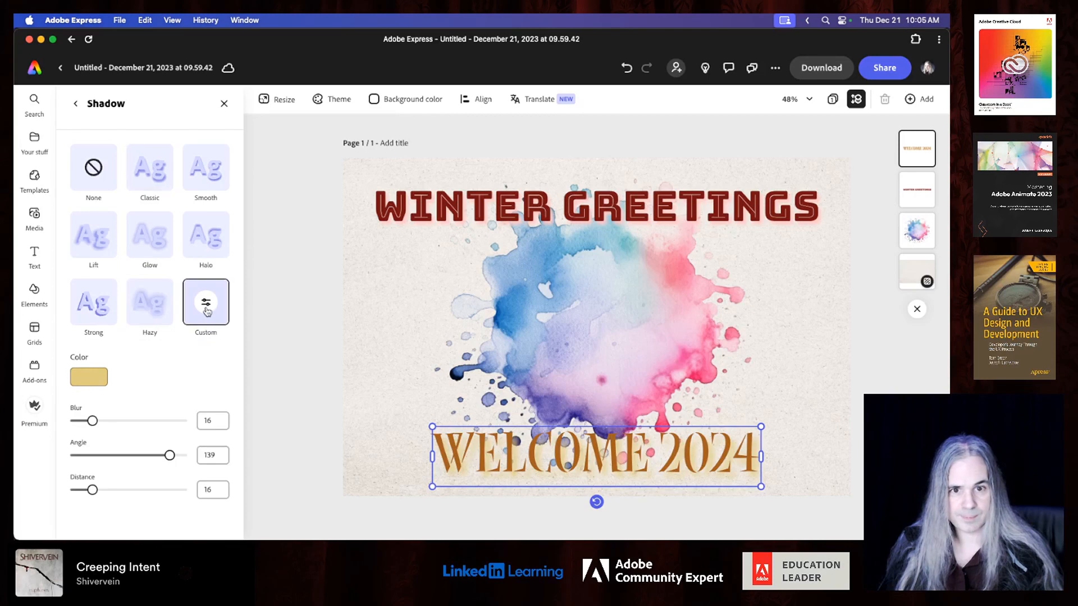
pyautogui.moveTo(92, 420); pyautogui.dragTo(87, 421)
pyautogui.moveTo(92, 489); pyautogui.dragTo(81, 491)
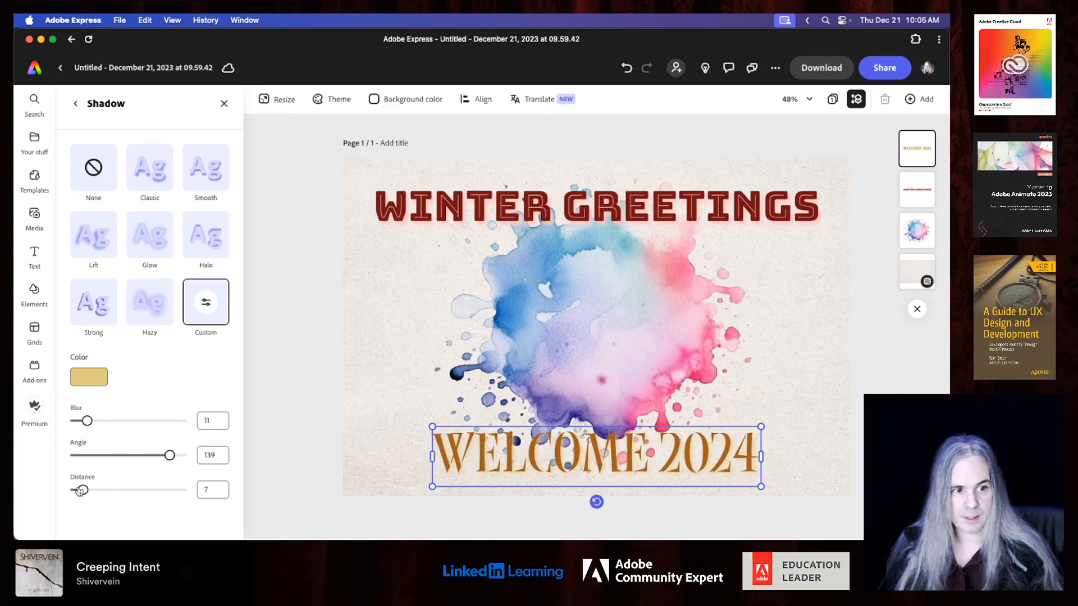
pyautogui.click(313, 475)
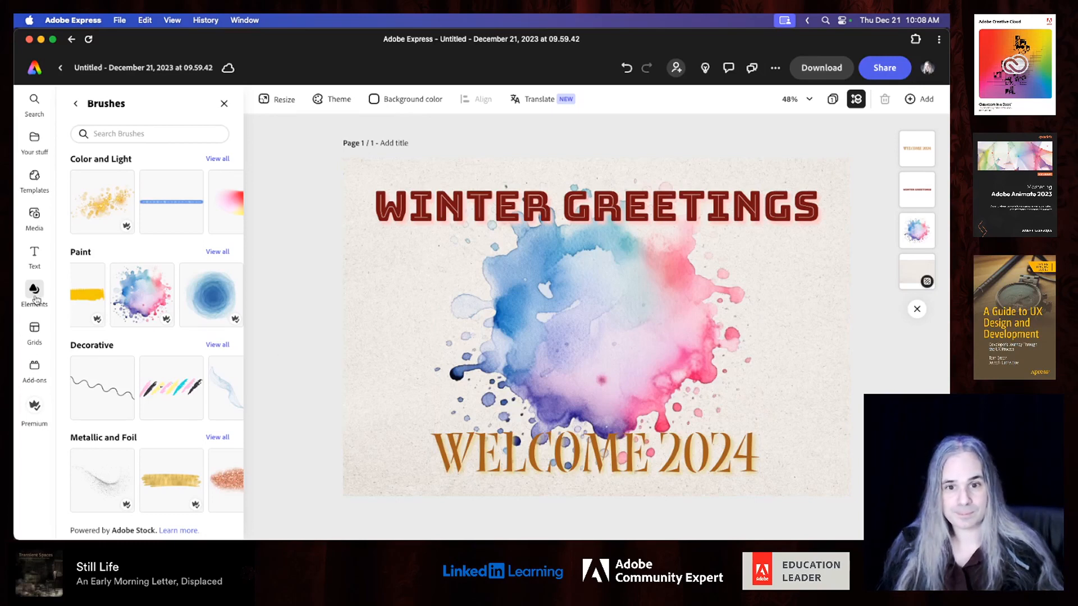
# Insert a solid black square from the Rectangles shapes onto the middle of the postcard.
pyautogui.click(77, 108)
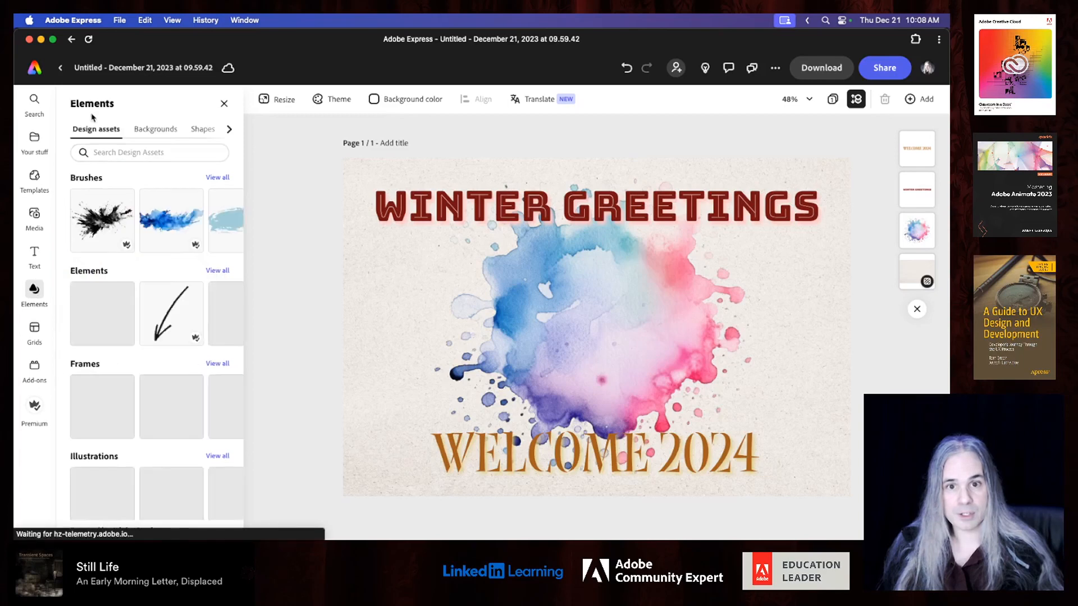
pyautogui.click(189, 130)
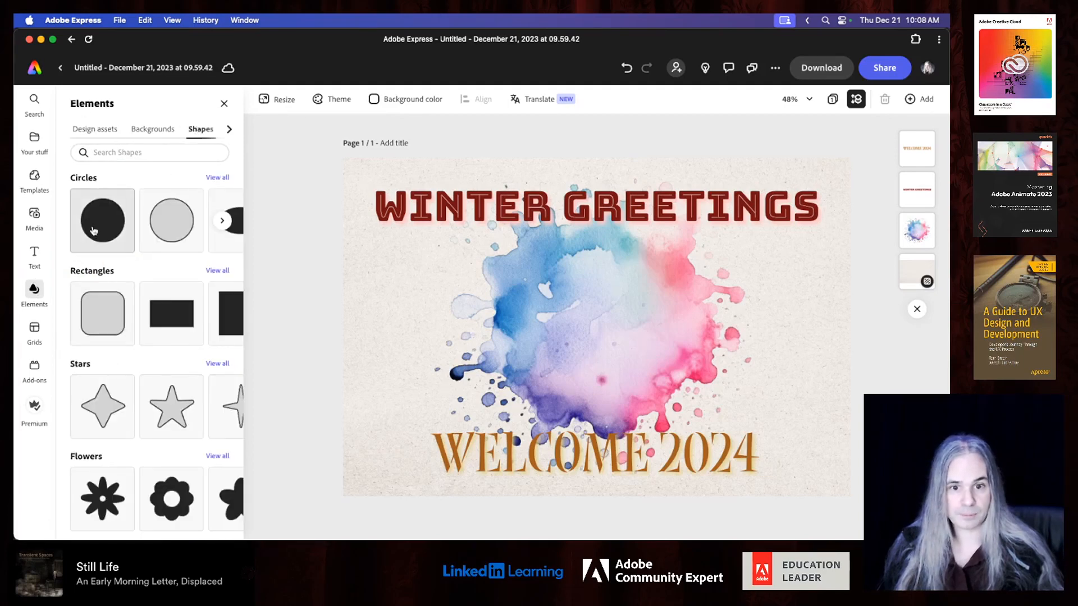
pyautogui.click(231, 334)
pyautogui.click(560, 293)
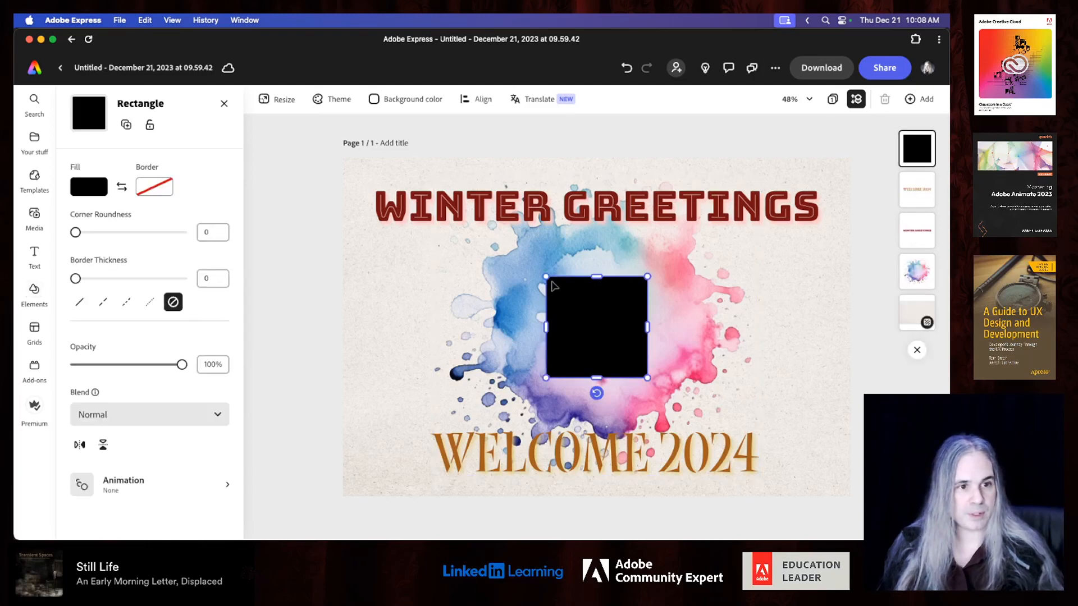
# Stretch the black square into a tall rectangle filling the space between the two texts.
pyautogui.moveTo(596, 276); pyautogui.dragTo(597, 224)
pyautogui.moveTo(597, 377); pyautogui.dragTo(597, 425)
pyautogui.moveTo(546, 323); pyautogui.dragTo(528, 323)
pyautogui.moveTo(647, 323)
pyautogui.mouseDown()
pyautogui.moveTo(676, 322)
pyautogui.moveTo(667, 323)
pyautogui.mouseUp()
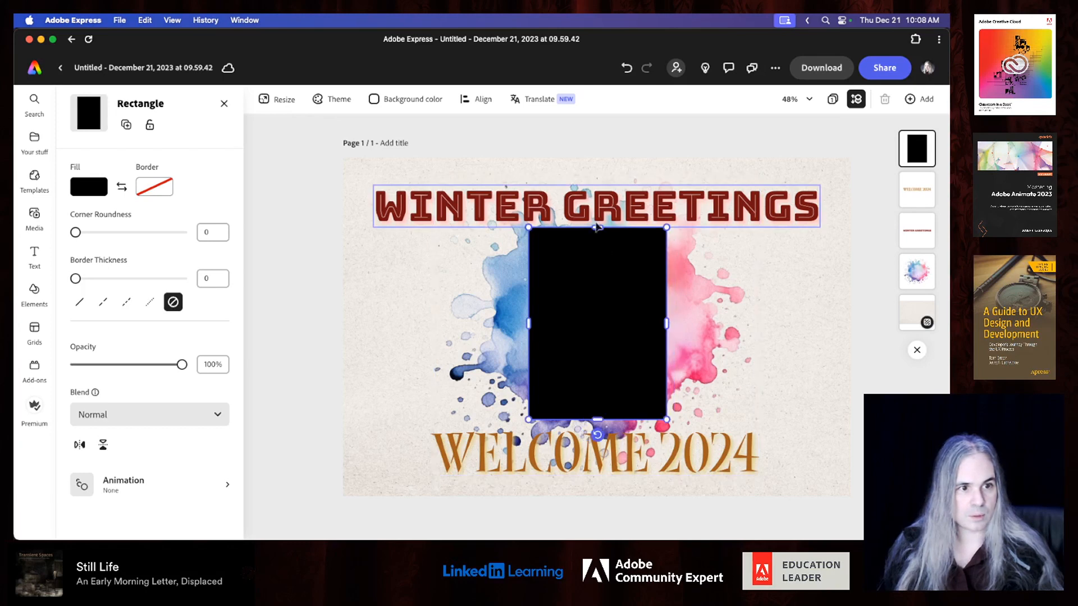
pyautogui.moveTo(597, 227); pyautogui.dragTo(597, 235)
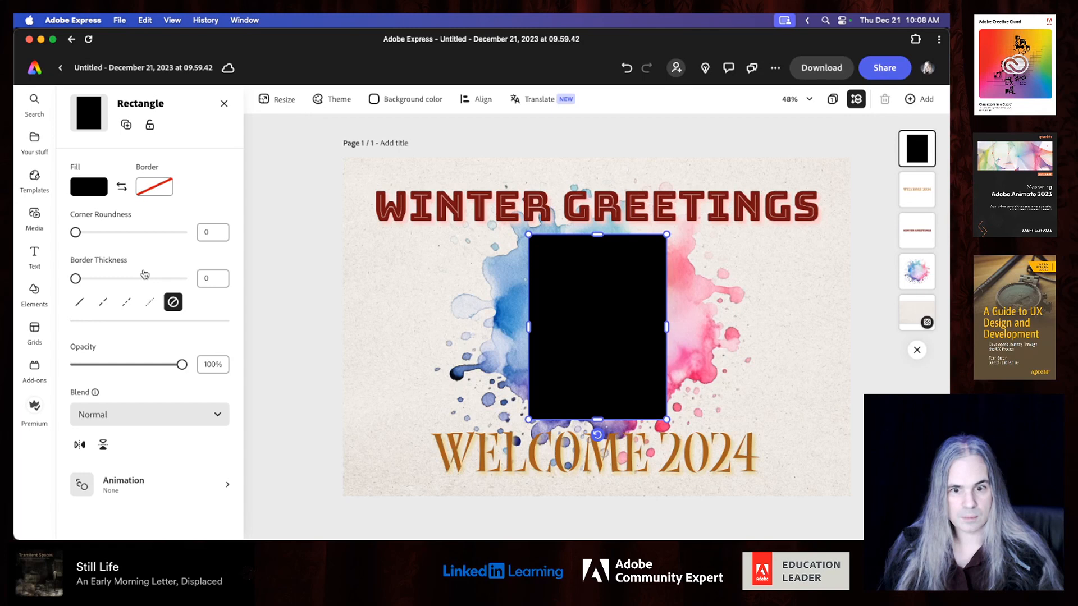
pyautogui.click(318, 337)
pyautogui.click(629, 319)
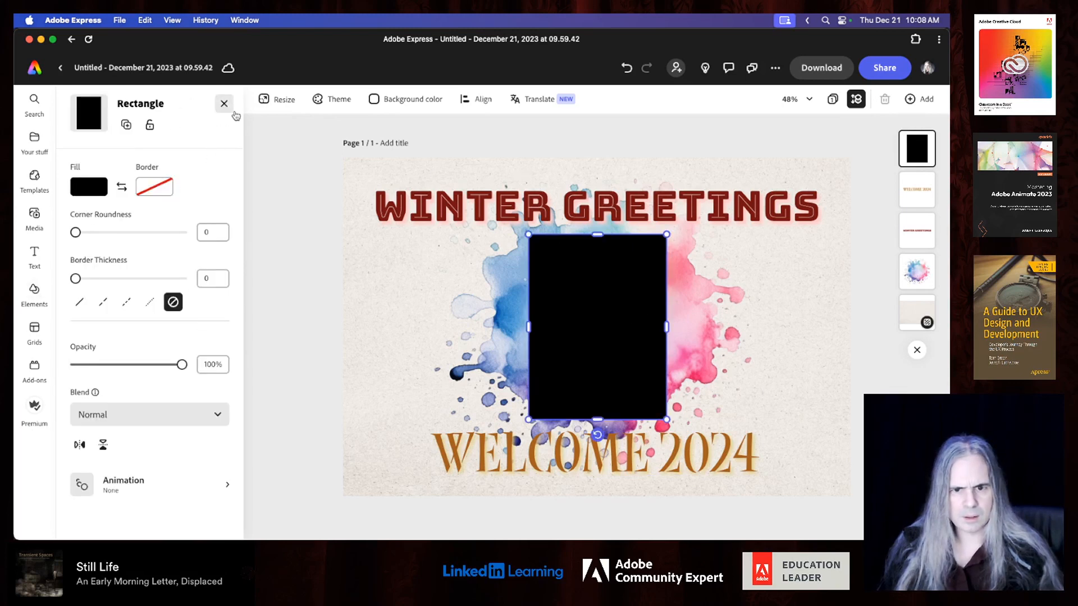
# Look through the design asset categories, from brushes and frames to illustrations, overlays and textures.
pyautogui.click(224, 104)
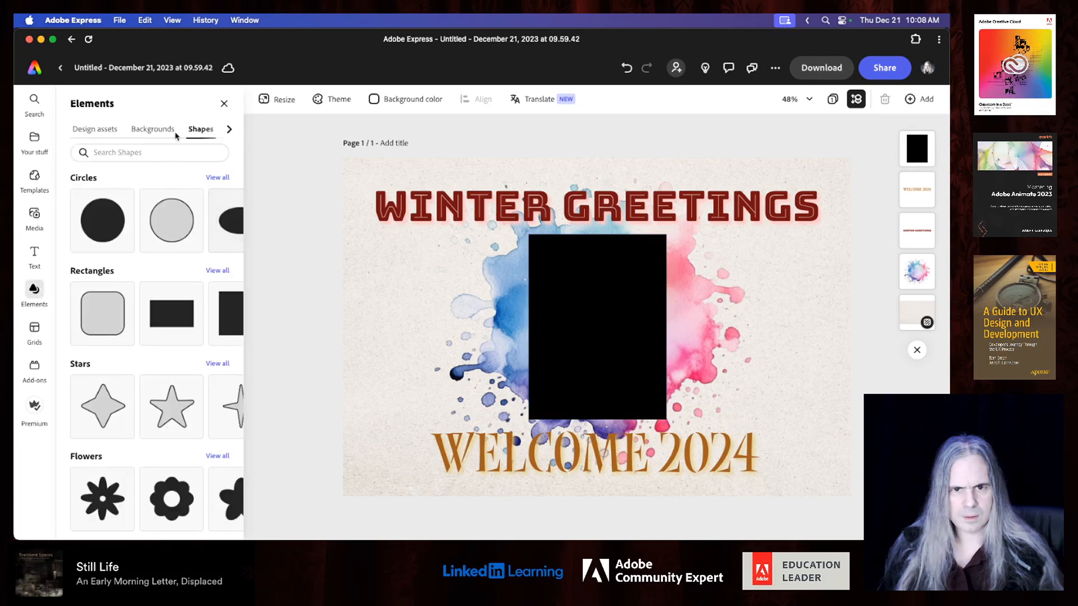
pyautogui.click(95, 128)
pyautogui.scroll(-5, 177, 297)
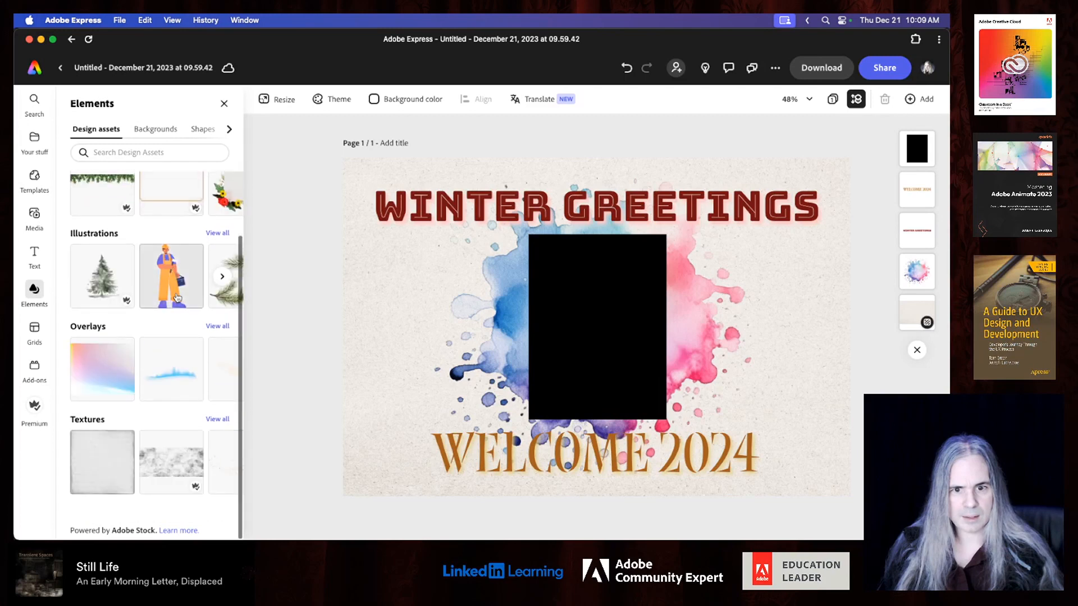
pyautogui.scroll(5, 177, 298)
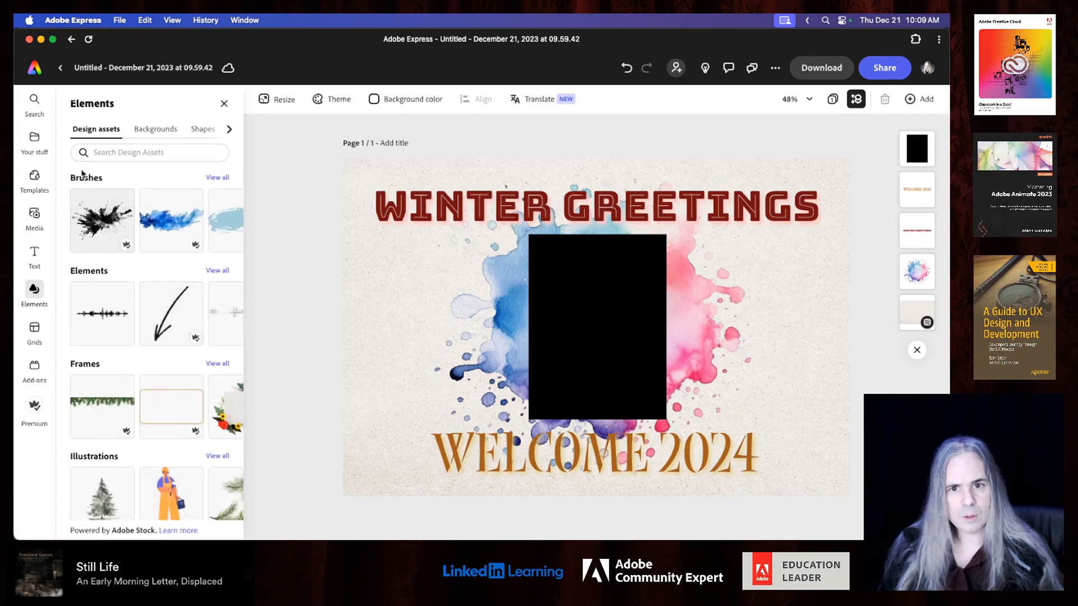
# Bring up the media photos and delete the black rectangle from the postcard.
pyautogui.click(30, 221)
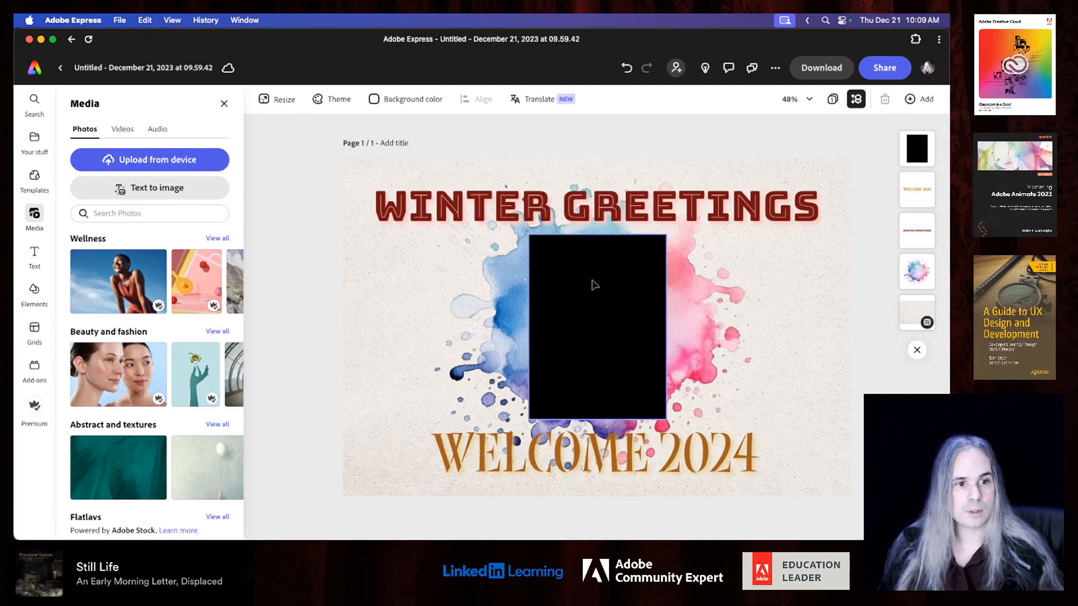
pyautogui.click(591, 297)
pyautogui.press('Delete')
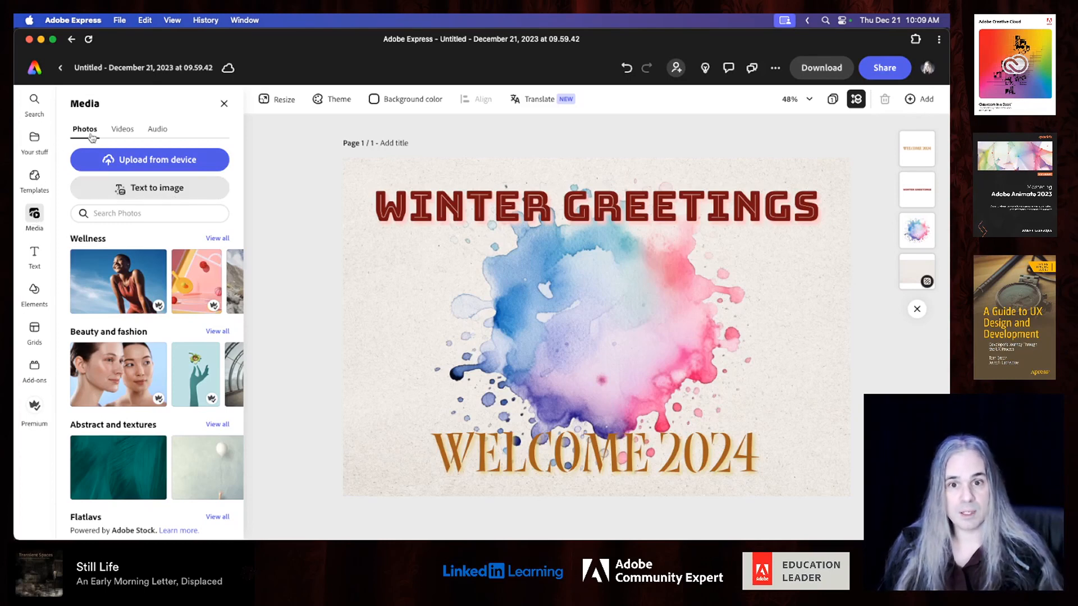
# Add a Portrait (3:4) text-to-image placeholder and enlarge it to span the space between the two texts.
pyautogui.click(164, 192)
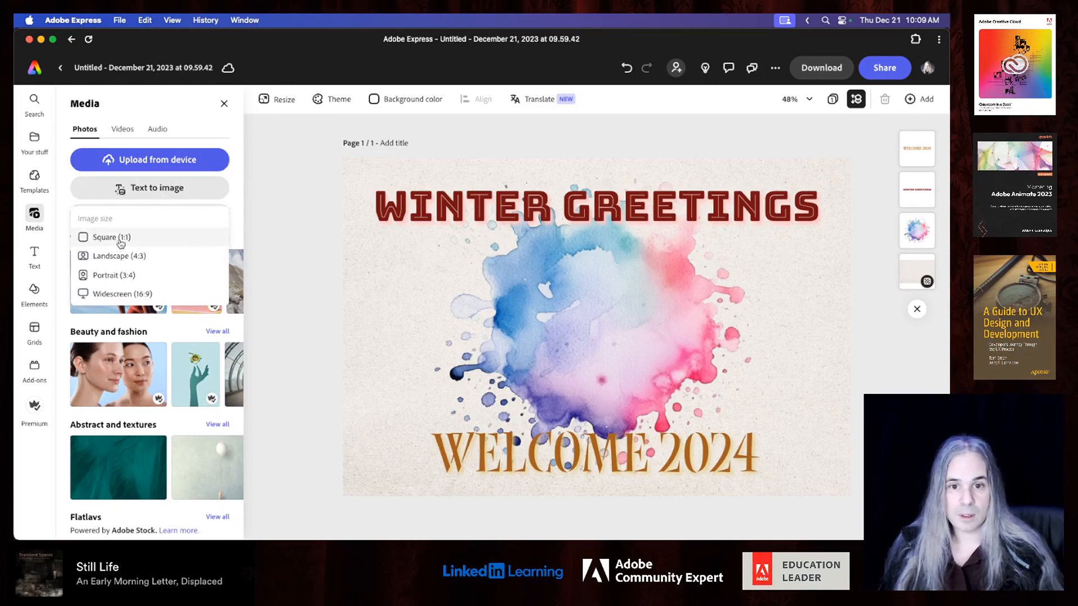
pyautogui.click(126, 275)
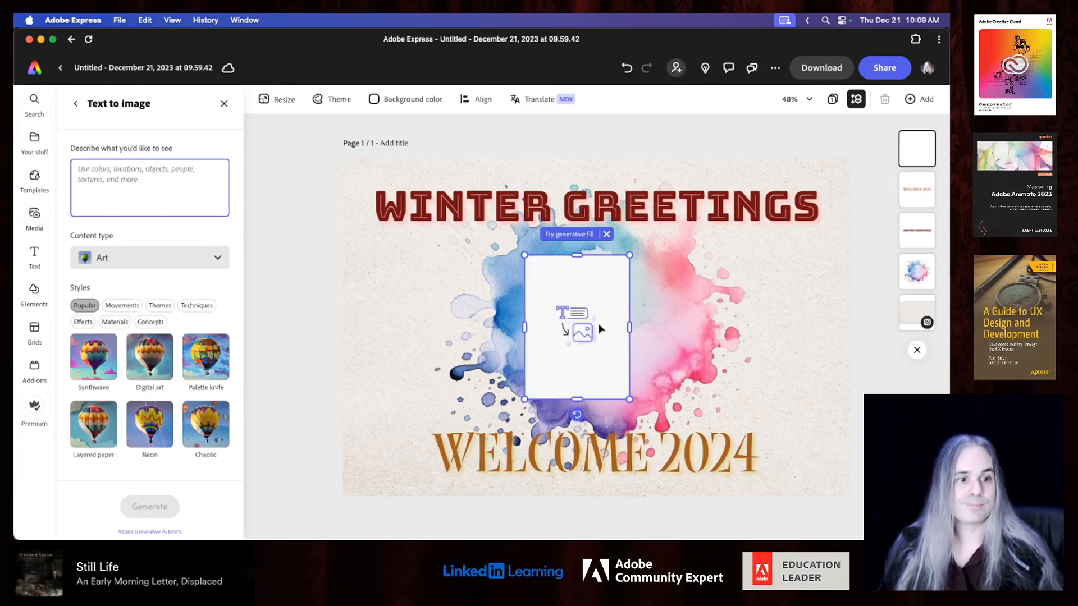
pyautogui.moveTo(630, 327); pyautogui.dragTo(612, 387)
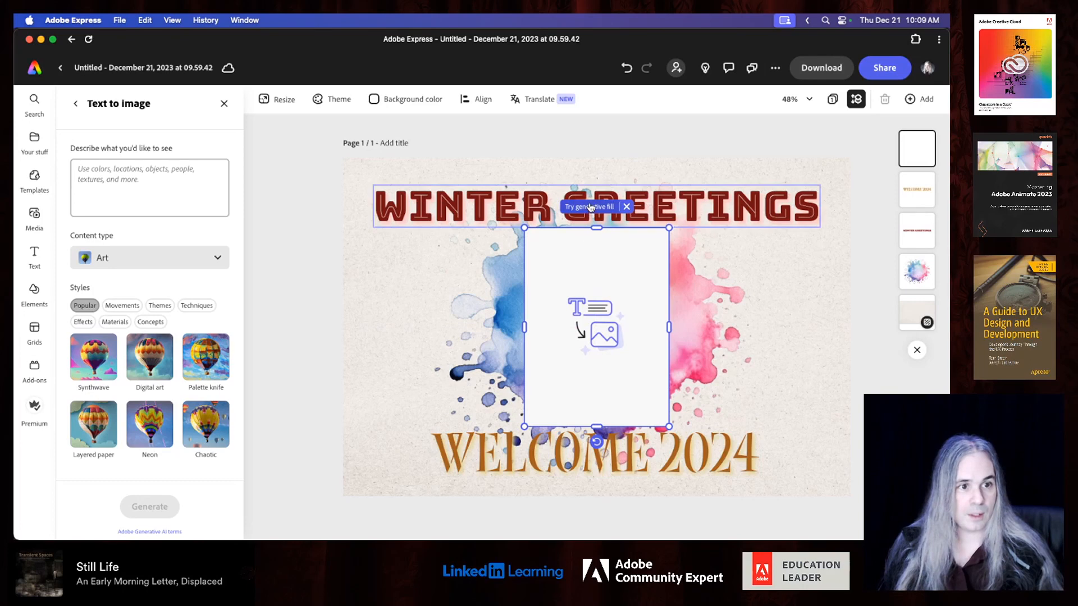
# Generate an image from the prompt "cheerful winter snowman on a neutral background" and pick the snowman on the dark blue-grey background.
pyautogui.click(139, 187)
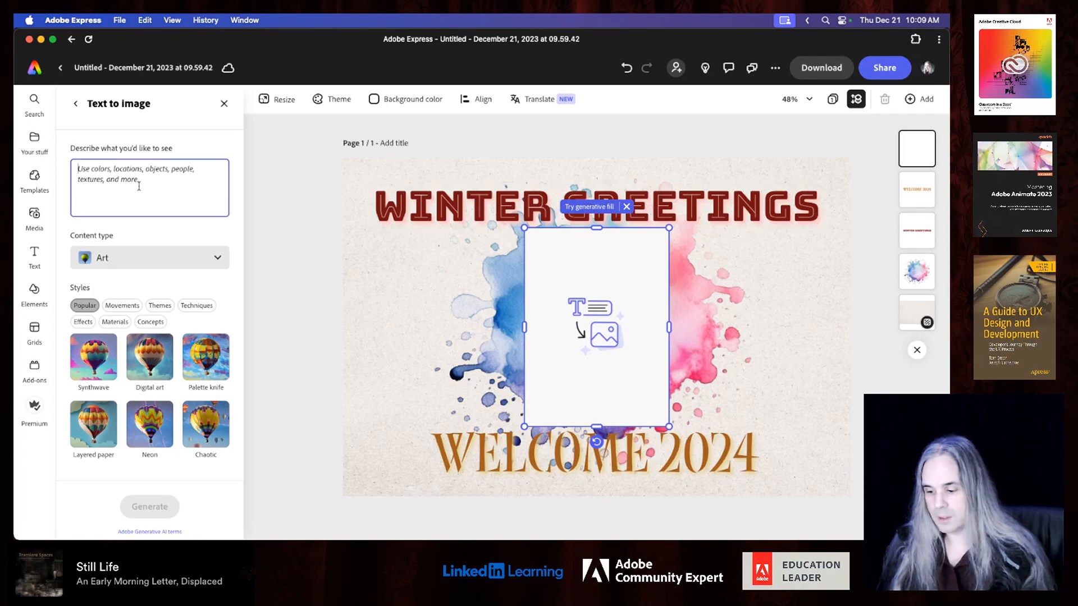
pyautogui.write('cheerful winter snowman on a neutra')
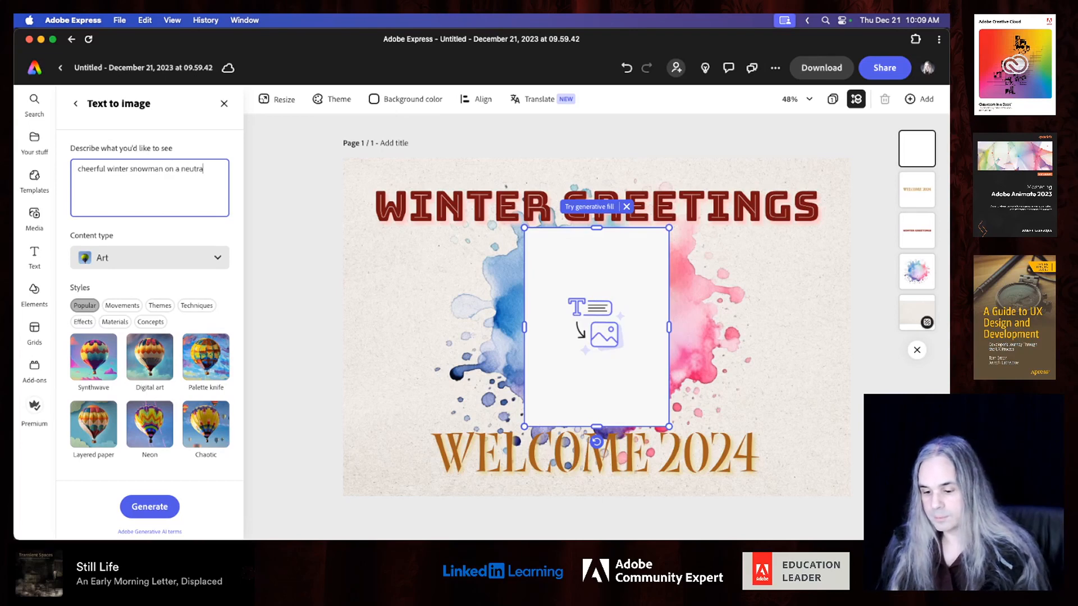
pyautogui.write('kground')
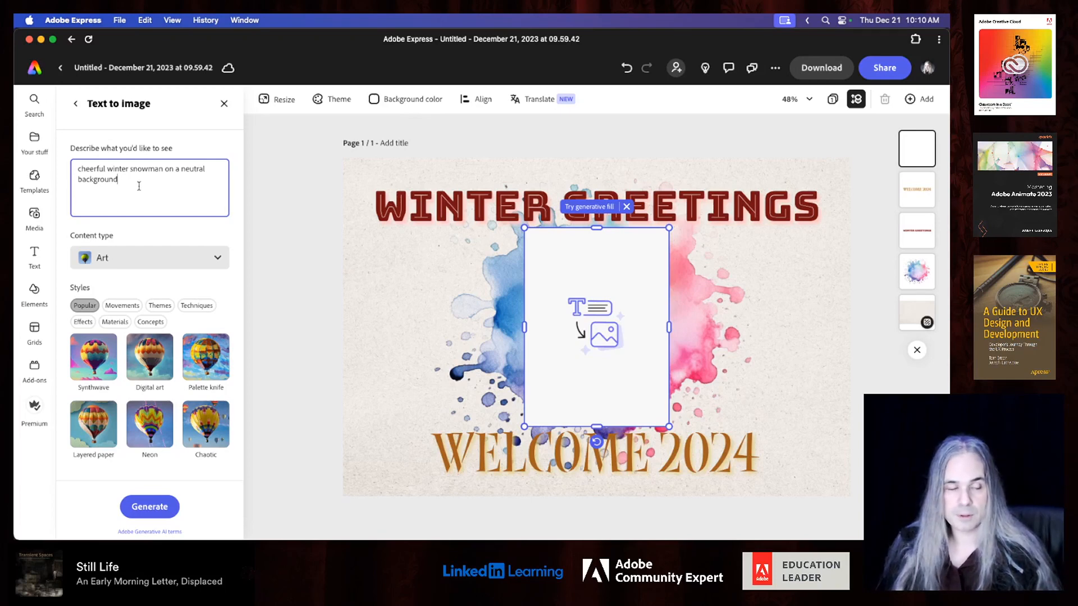
pyautogui.click(144, 509)
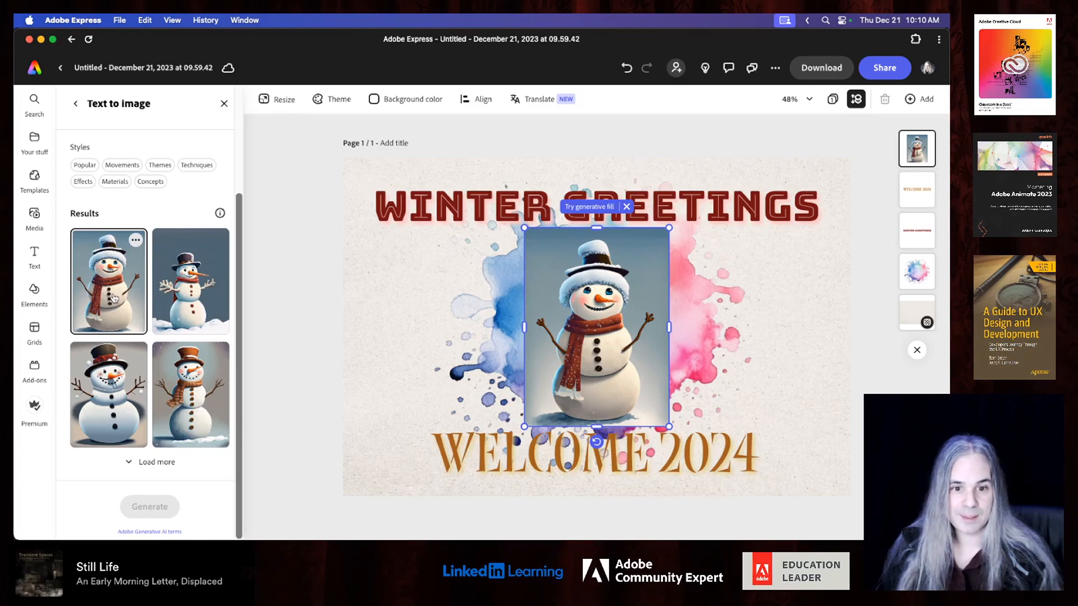
pyautogui.click(194, 302)
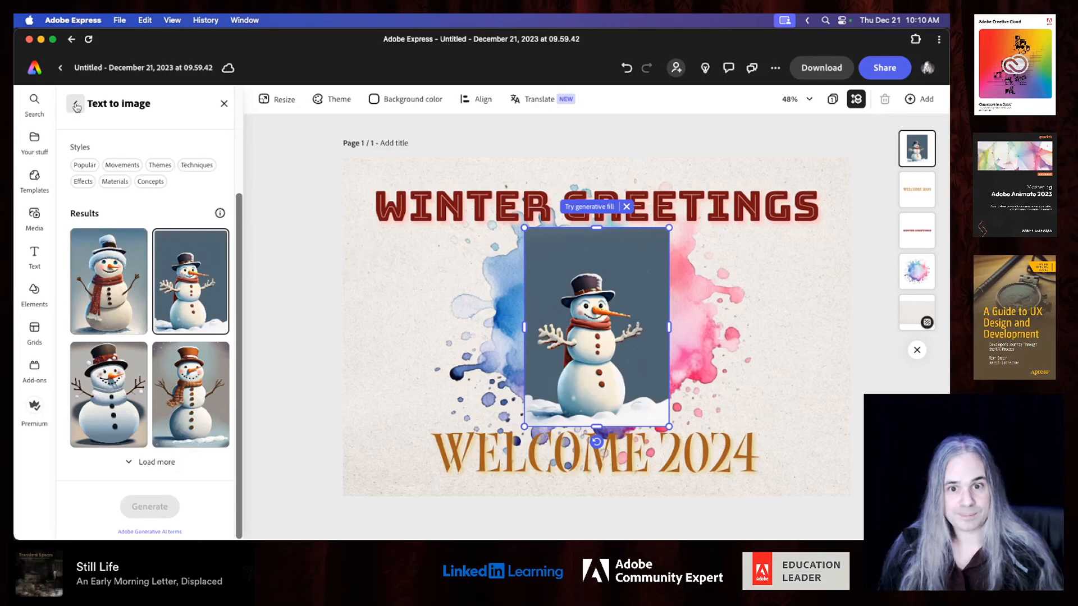
# Return to the image options and remove the background from the snowman image.
pyautogui.click(76, 104)
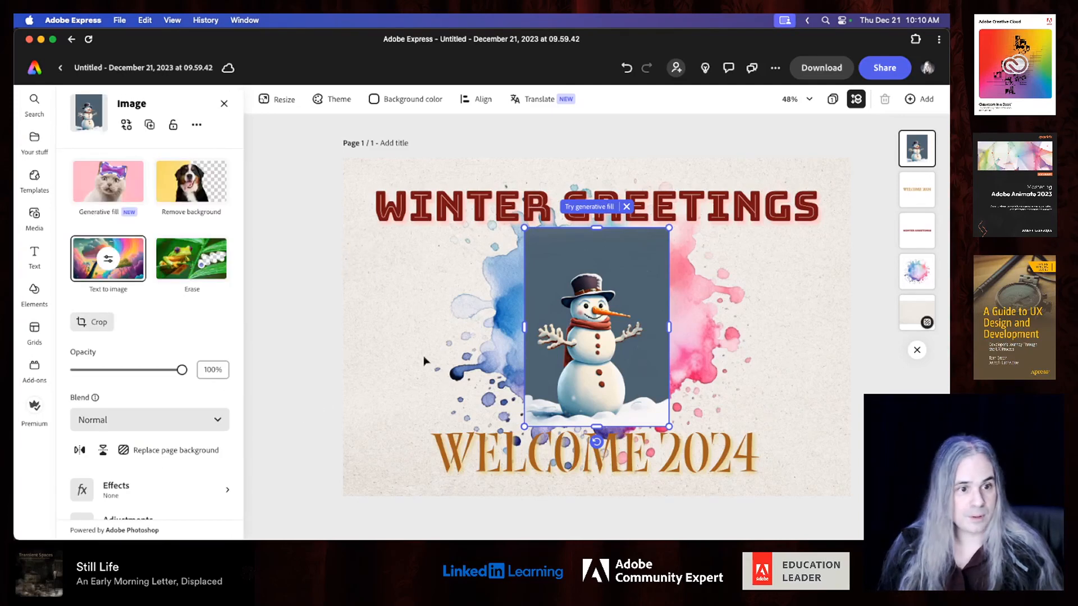
pyautogui.moveTo(602, 341); pyautogui.dragTo(595, 334)
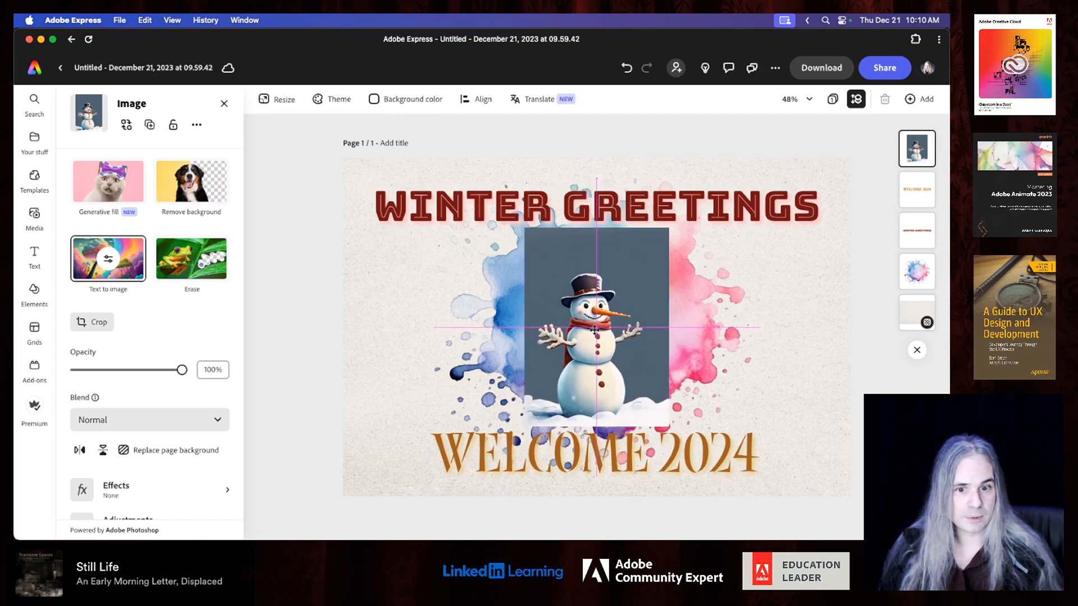
pyautogui.scroll(-3, 160, 337)
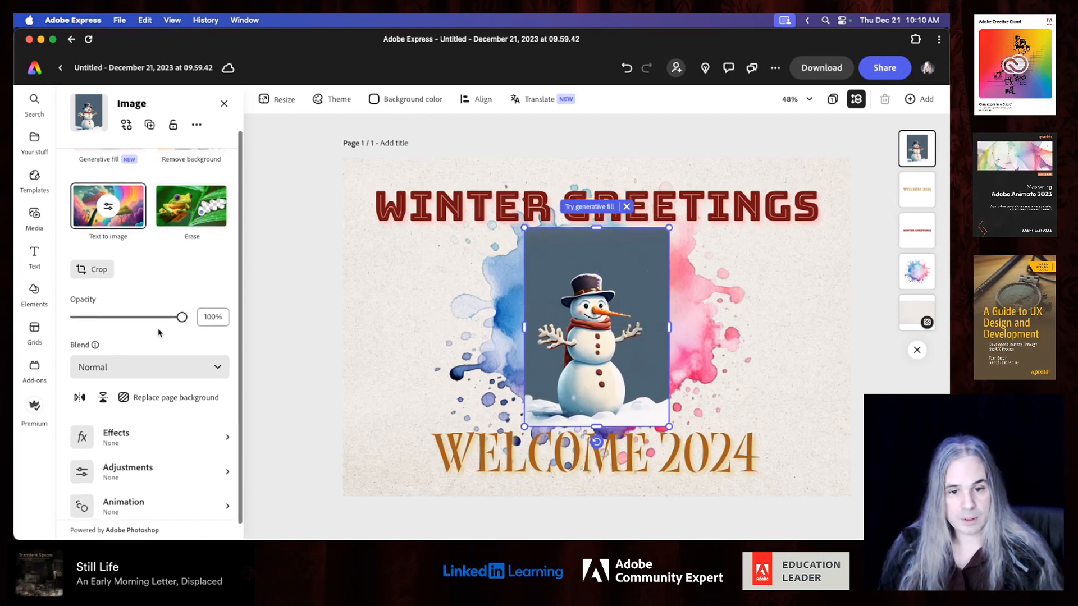
pyautogui.scroll(-1, 168, 440)
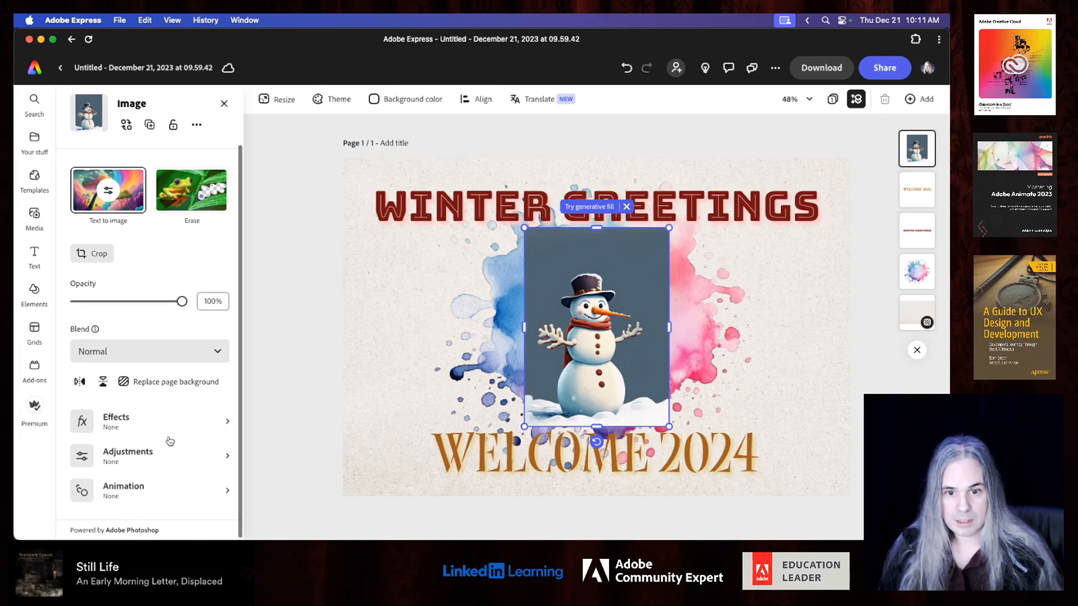
pyautogui.scroll(3, 169, 441)
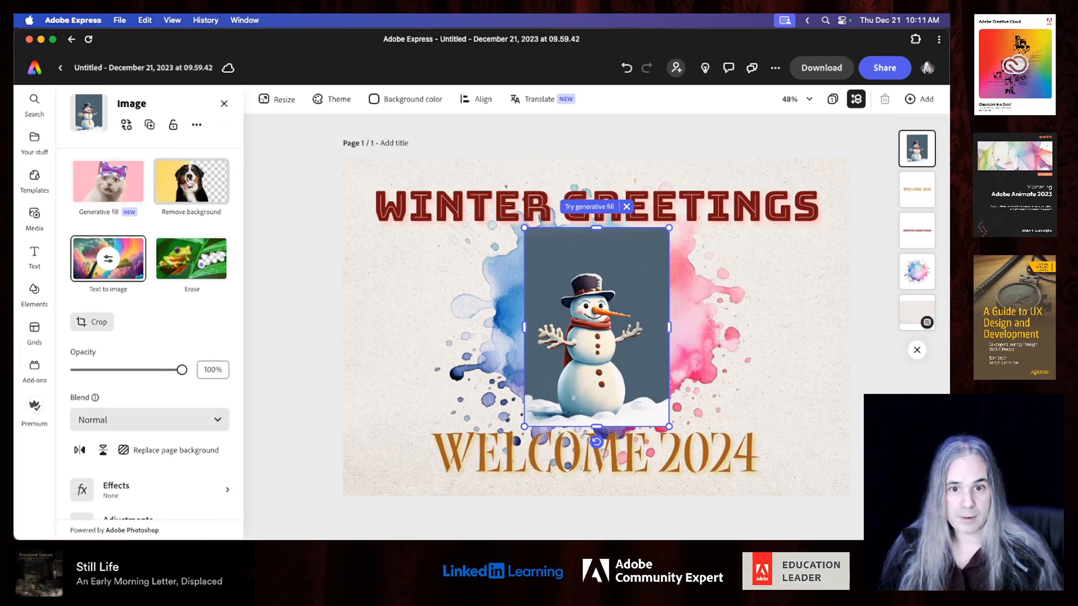
pyautogui.click(184, 182)
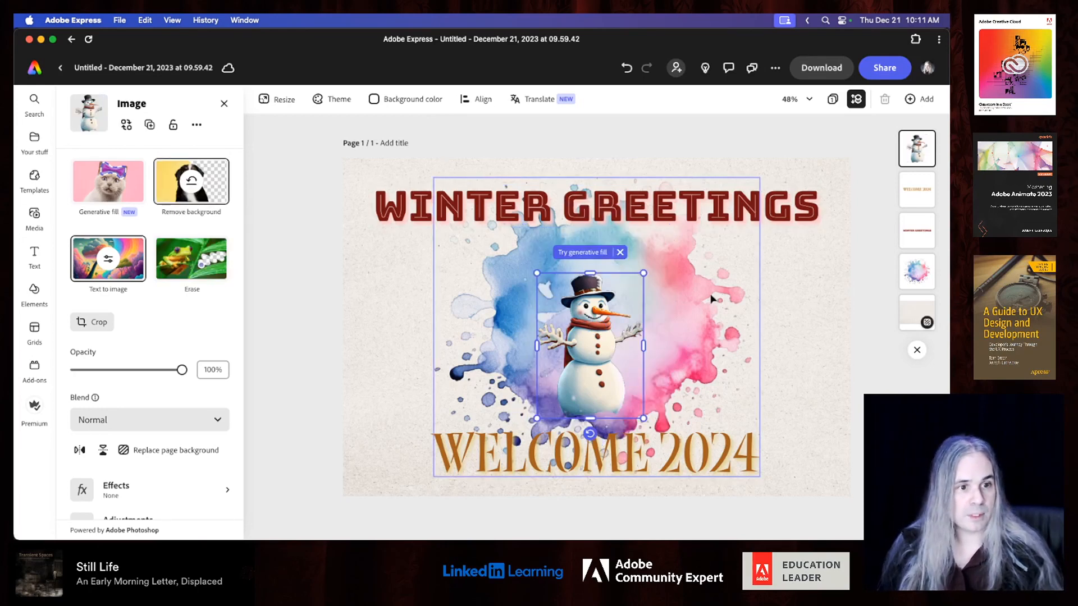
# Enlarge the cut-out snowman, center it over the watercolor splatter between the two texts and flip it horizontally.
pyautogui.moveTo(644, 274); pyautogui.dragTo(667, 239)
pyautogui.moveTo(619, 379); pyautogui.dragTo(608, 372)
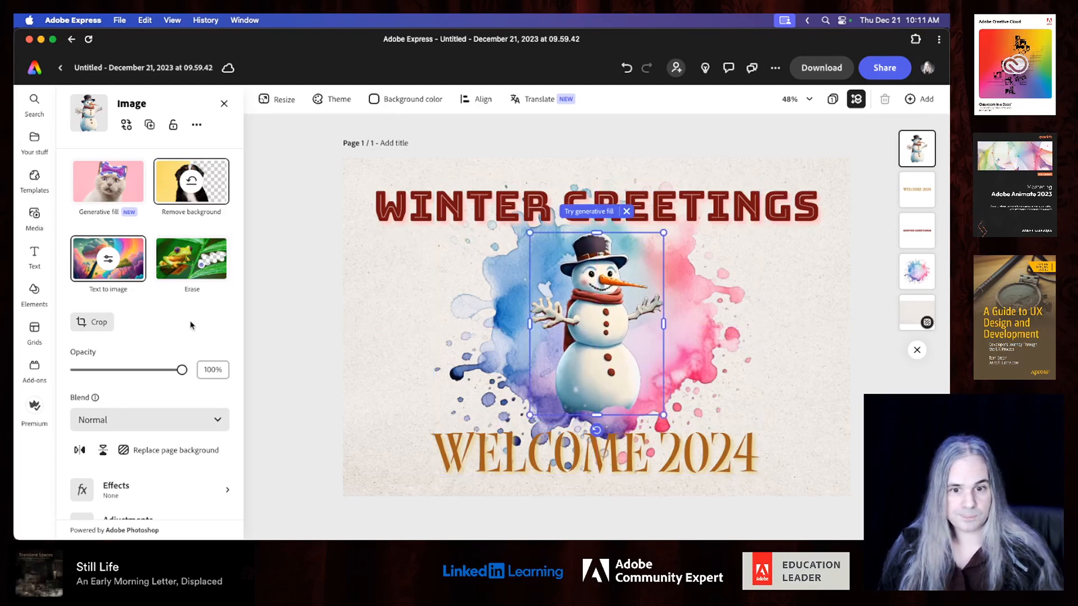
pyautogui.click(81, 451)
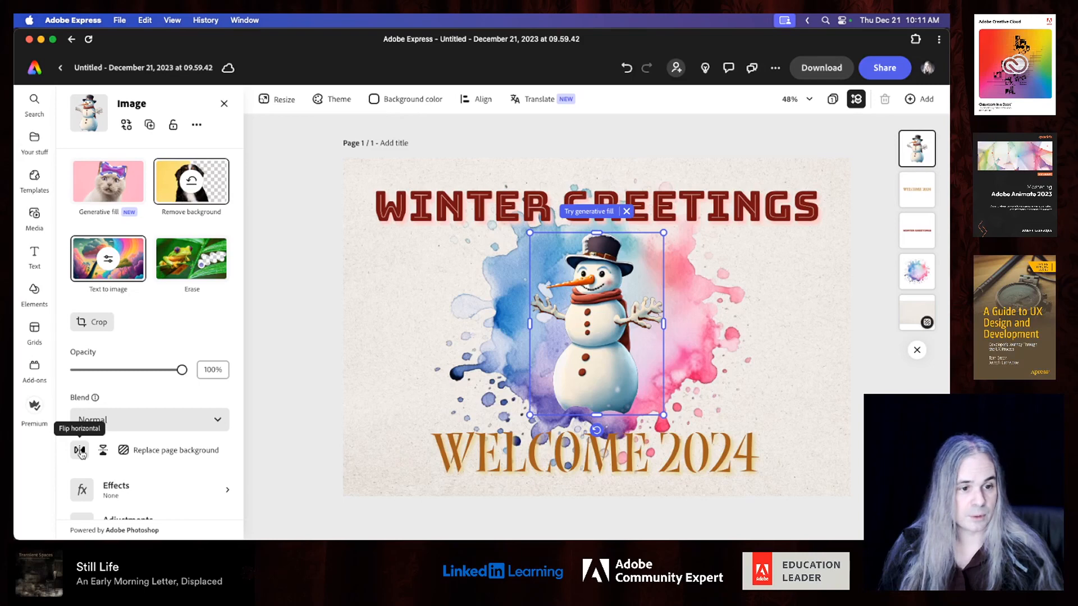
pyautogui.click(303, 447)
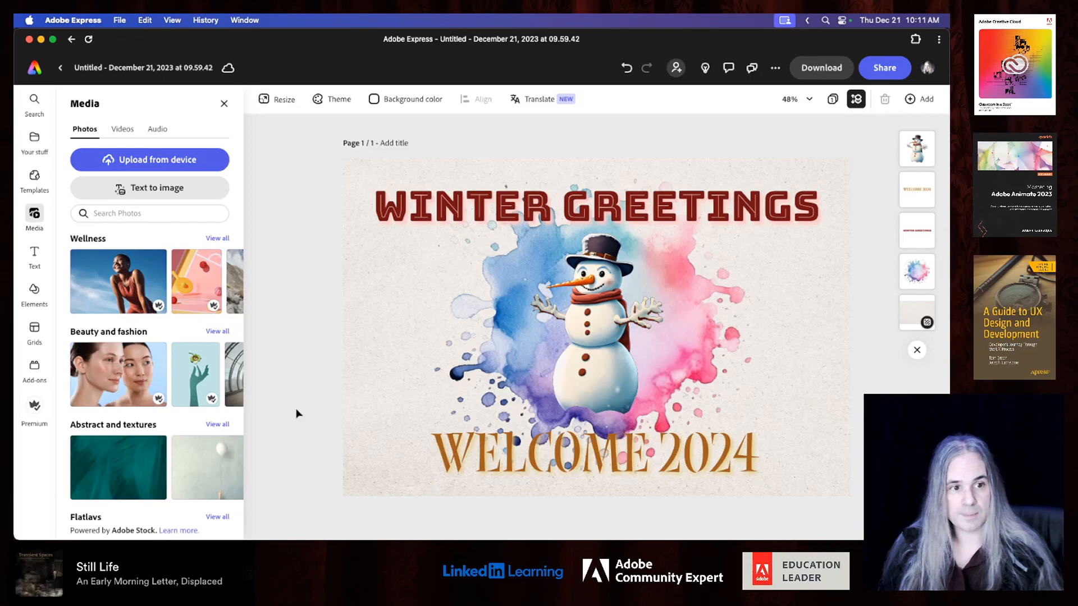
pyautogui.press('super+s')
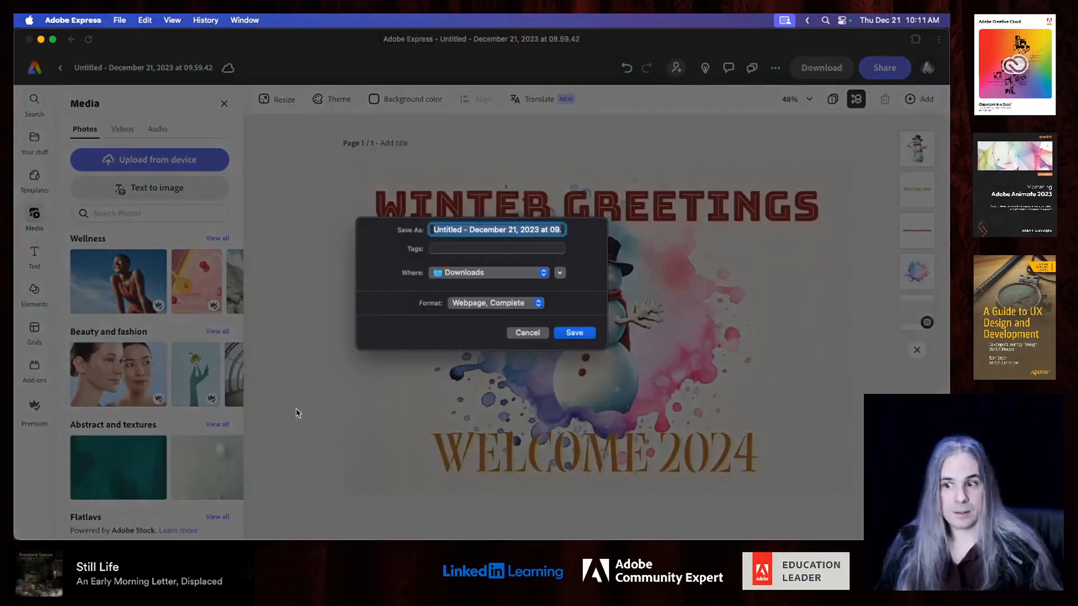
pyautogui.click(527, 333)
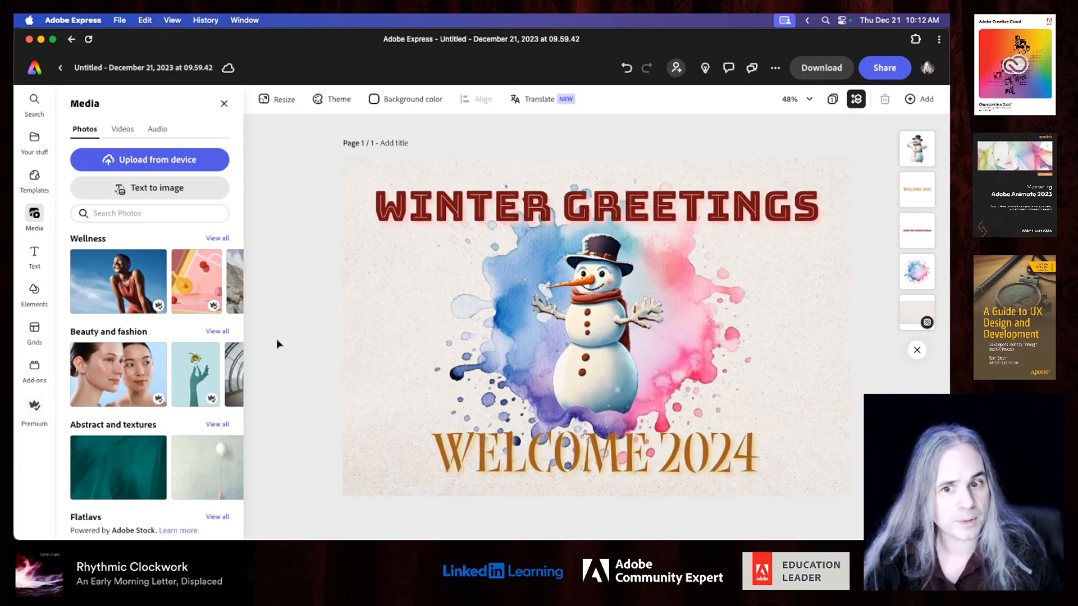
# Look through the design asset categories and search the shapes for "snowflakes".
pyautogui.click(34, 295)
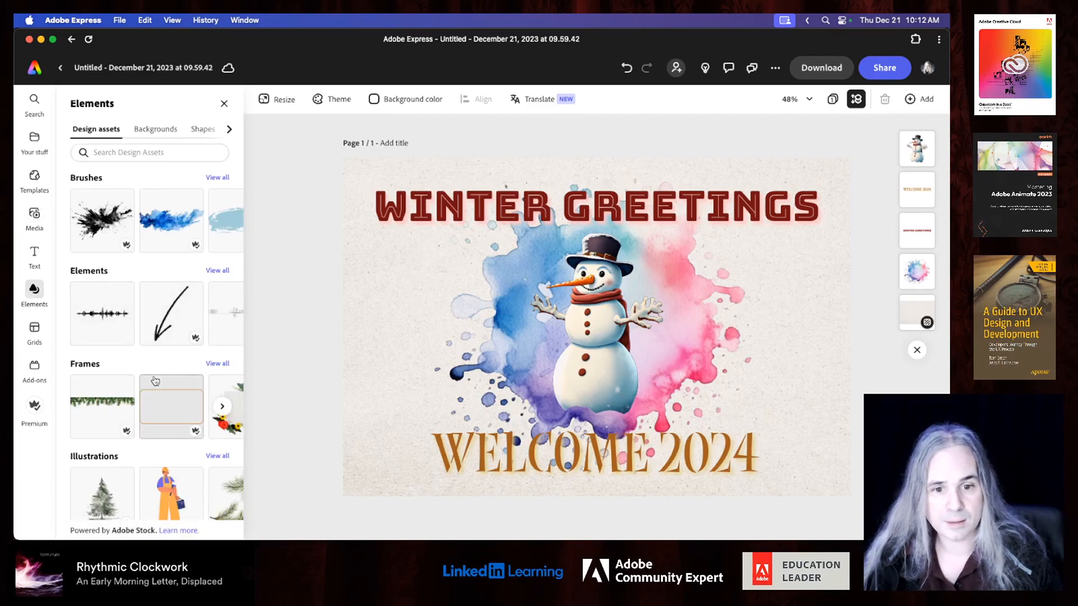
pyautogui.scroll(-3, 156, 381)
pyautogui.scroll(-5, 154, 379)
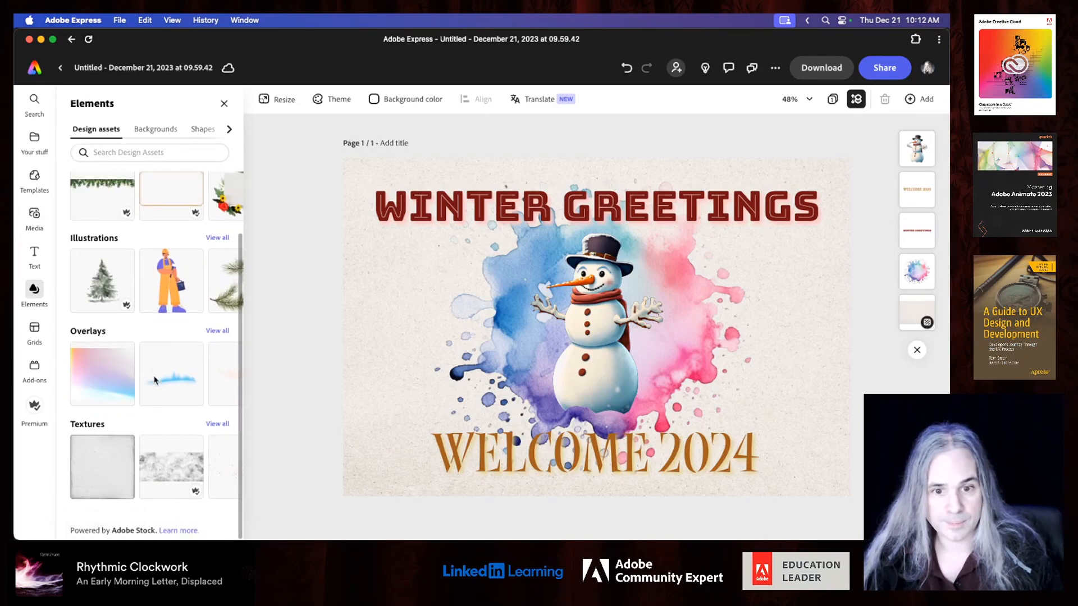
pyautogui.scroll(8, 149, 371)
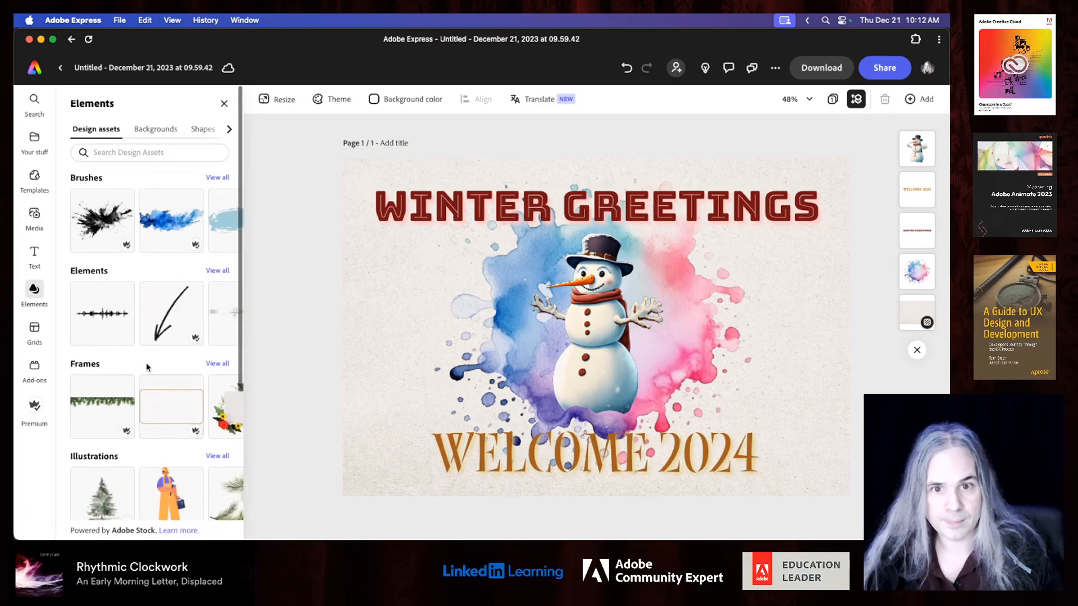
pyautogui.click(201, 130)
pyautogui.click(110, 154)
pyautogui.write('snow')
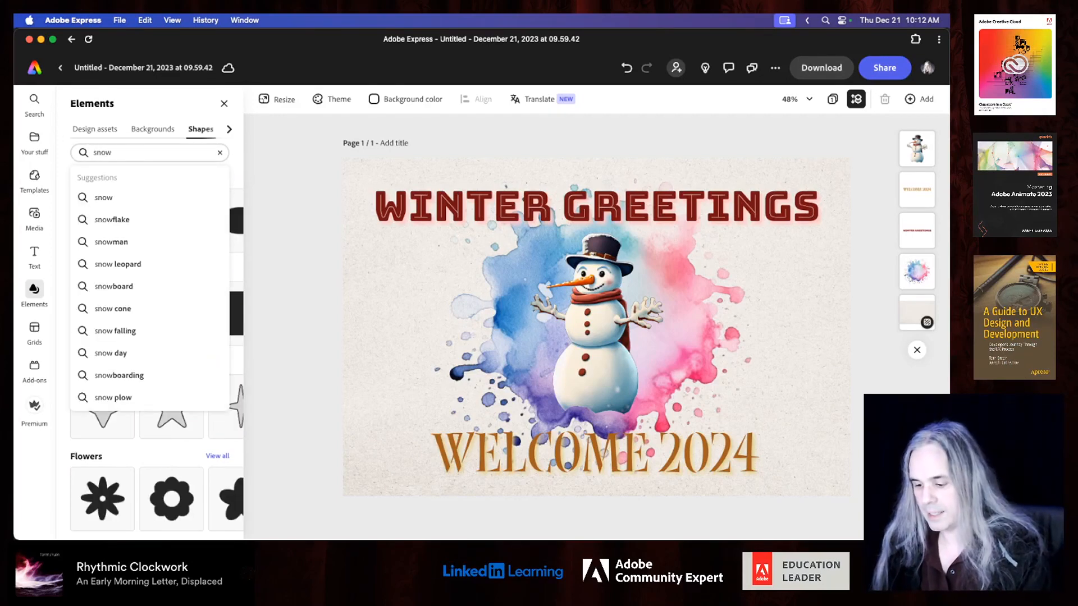
pyautogui.write('flakes')
pyautogui.press('Return')
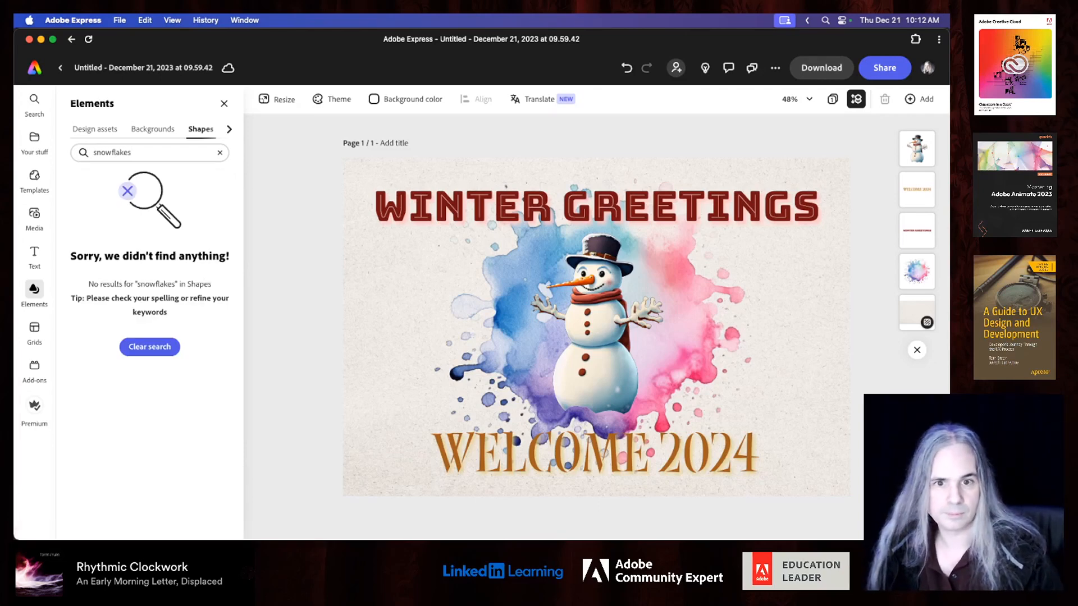
# Browse the "snowflakes" results among the design assets and add the rectangular frame of branches, berries and candy canes to the postcard.
pyautogui.moveTo(153, 154); pyautogui.dragTo(91, 153)
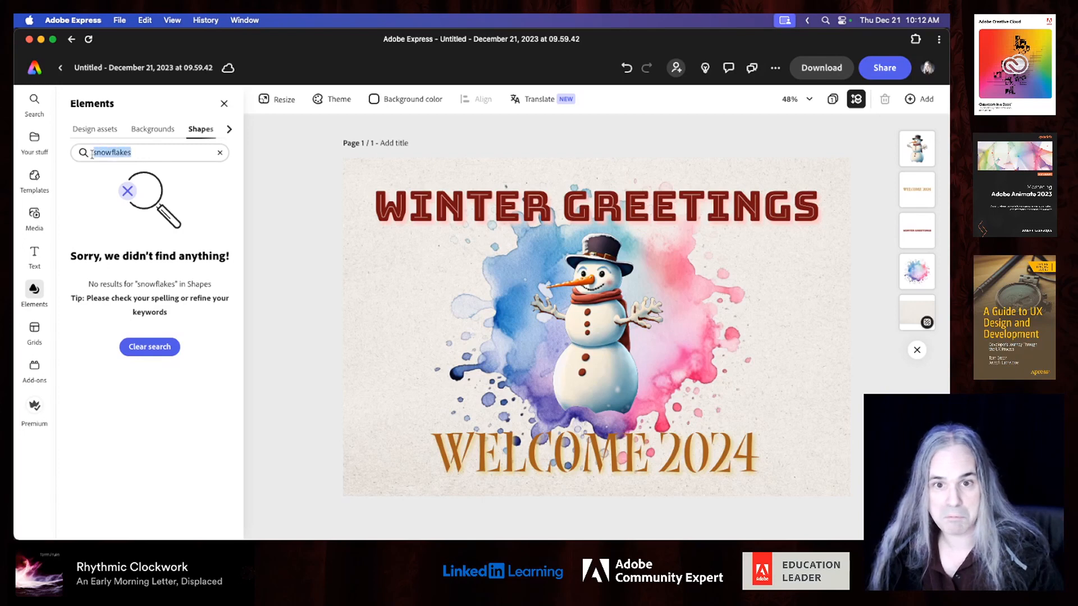
pyautogui.click(94, 133)
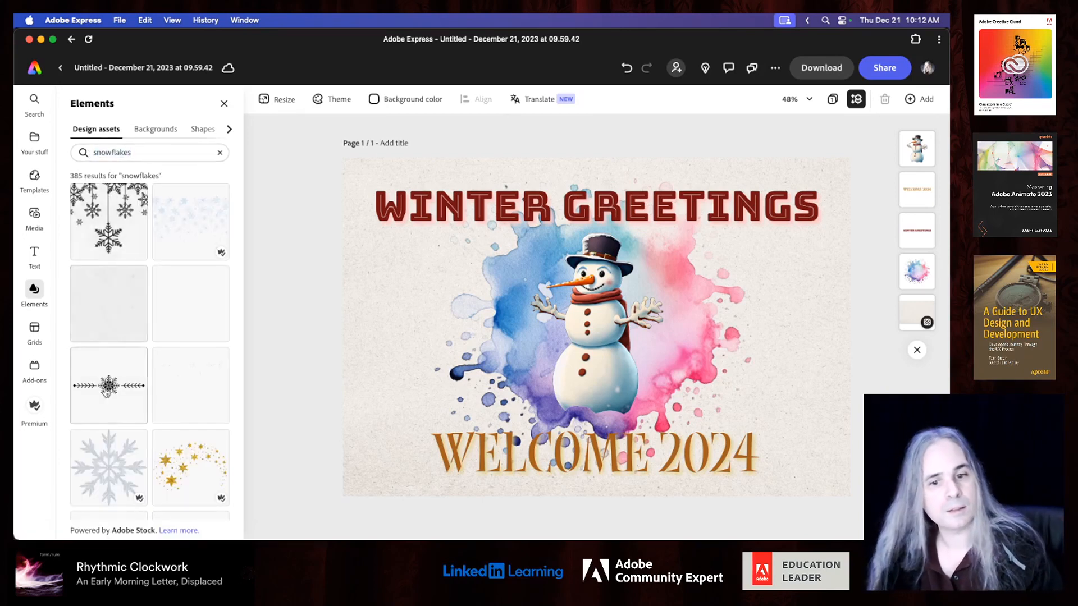
pyautogui.scroll(-1, 106, 404)
pyautogui.scroll(-5, 104, 413)
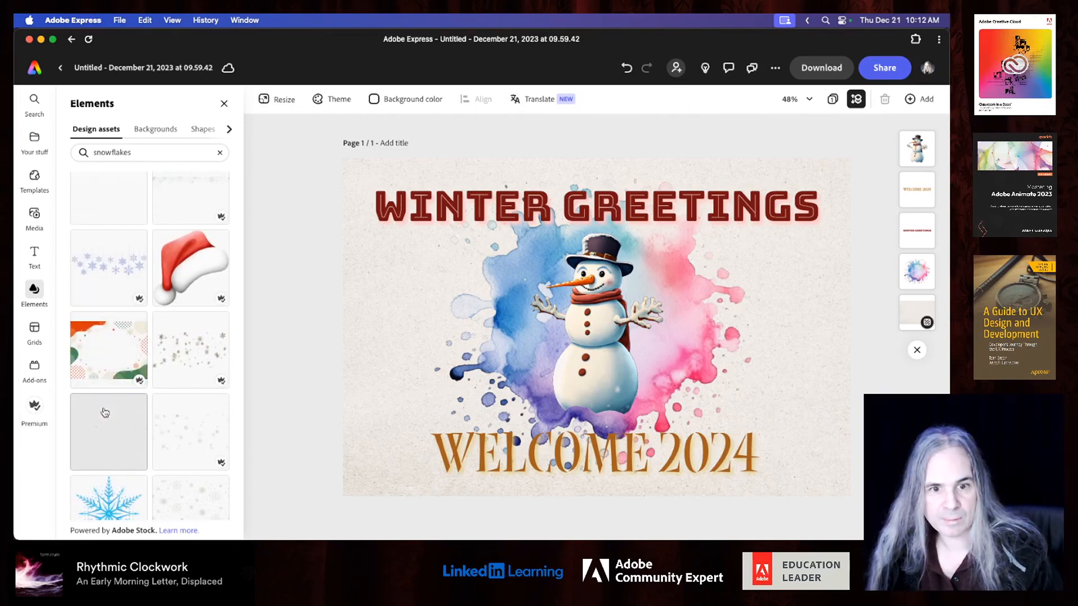
pyautogui.scroll(-5, 107, 416)
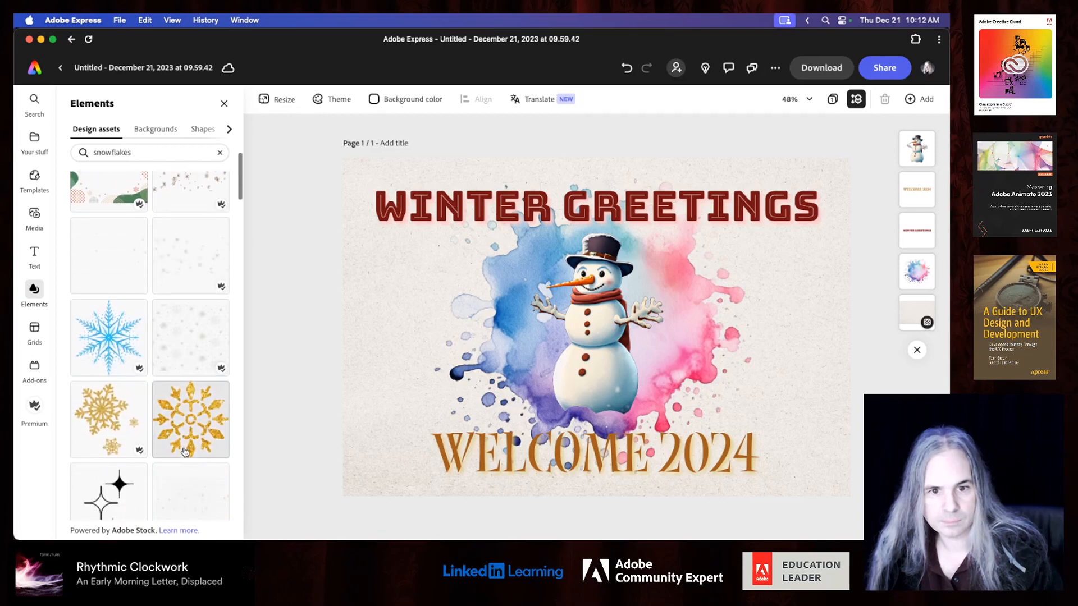
pyautogui.scroll(-5, 185, 452)
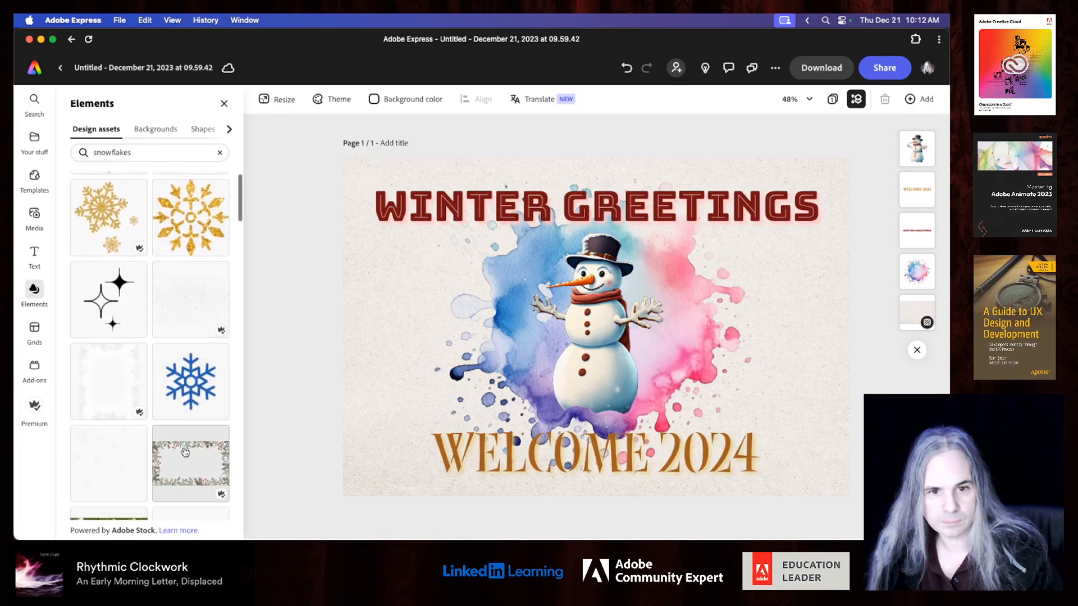
pyautogui.scroll(6, 185, 452)
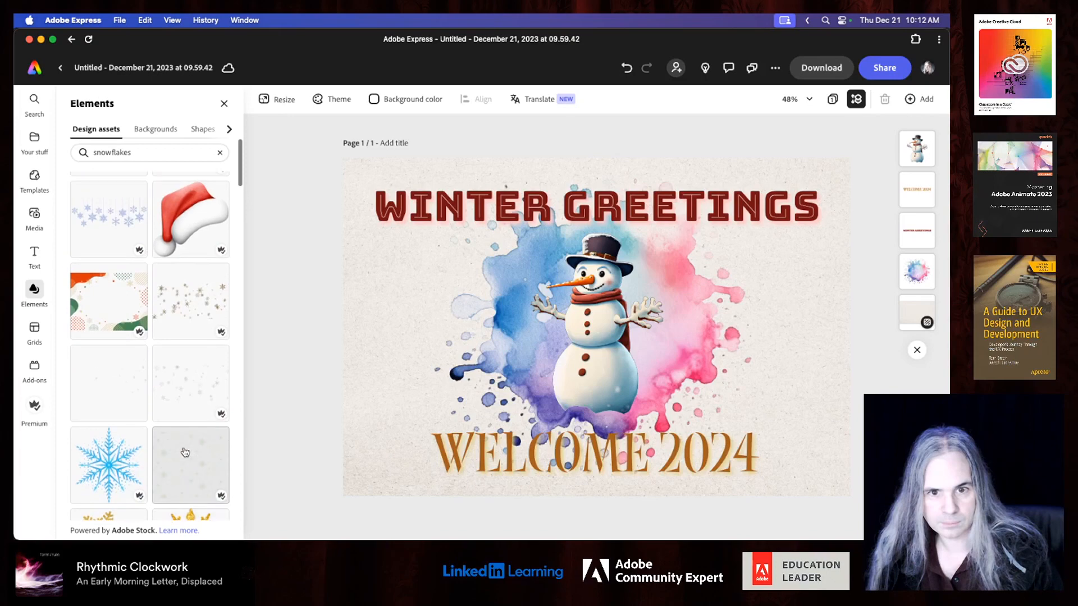
pyautogui.scroll(3, 185, 453)
pyautogui.scroll(-5, 185, 452)
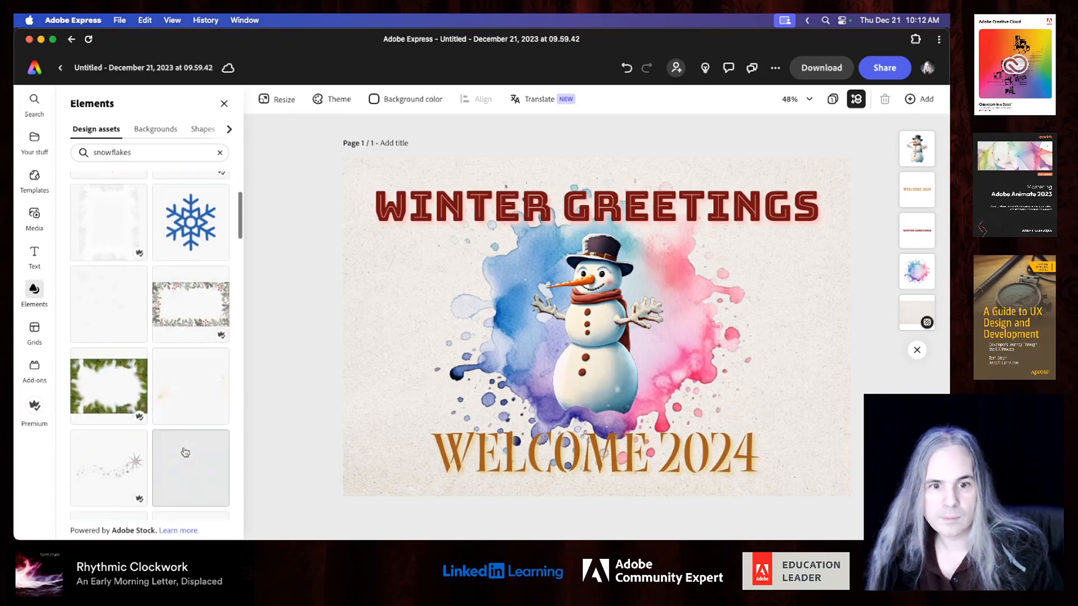
pyautogui.click(190, 315)
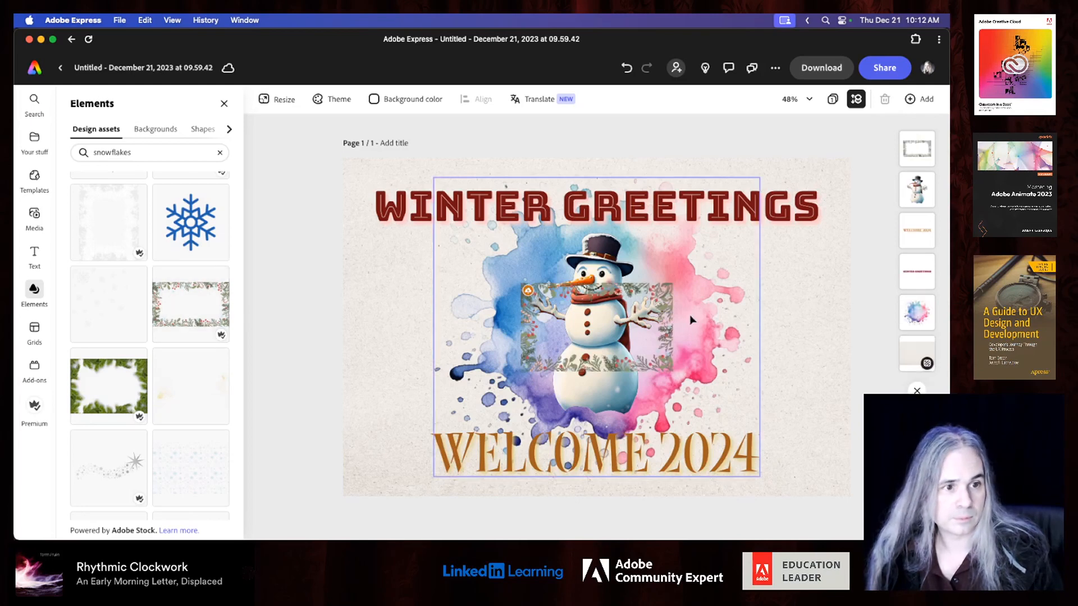
# Try to stretch the branch frame across the page width and down to the page's bottom edge.
pyautogui.moveTo(668, 309)
pyautogui.mouseDown()
pyautogui.moveTo(492, 182)
pyautogui.moveTo(596, 203)
pyautogui.moveTo(870, 204)
pyautogui.moveTo(849, 205)
pyautogui.mouseUp()
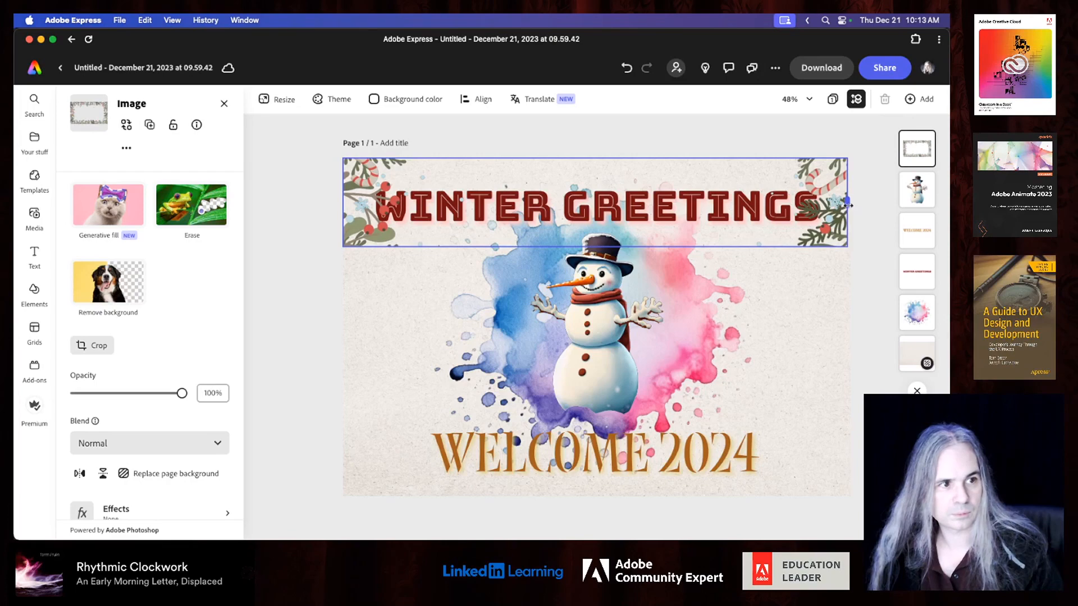
pyautogui.moveTo(594, 245); pyautogui.dragTo(593, 496)
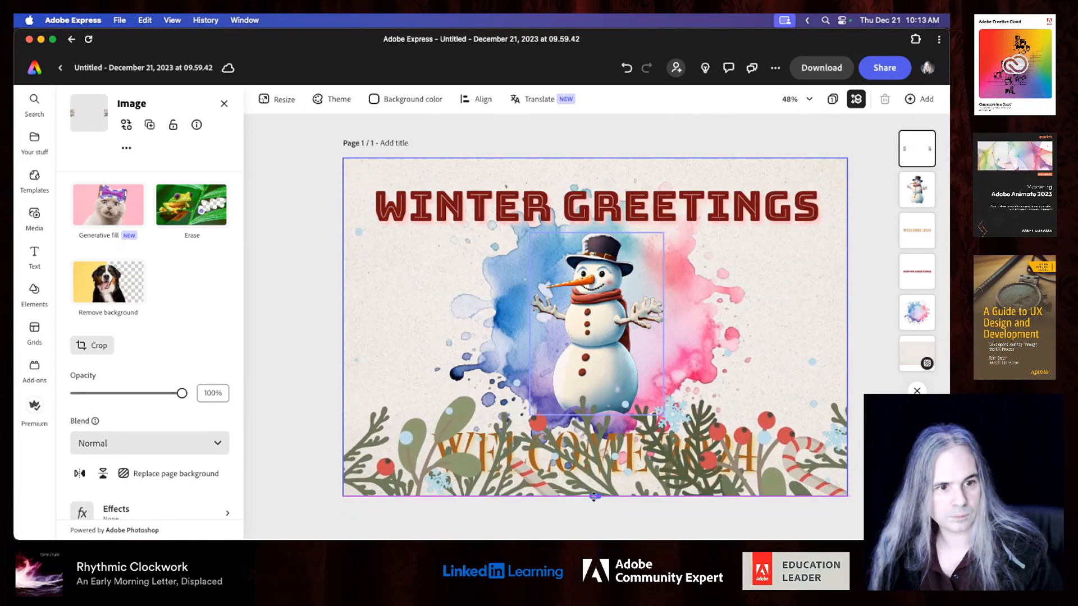
pyautogui.press('super+z')
pyautogui.press('super+z')
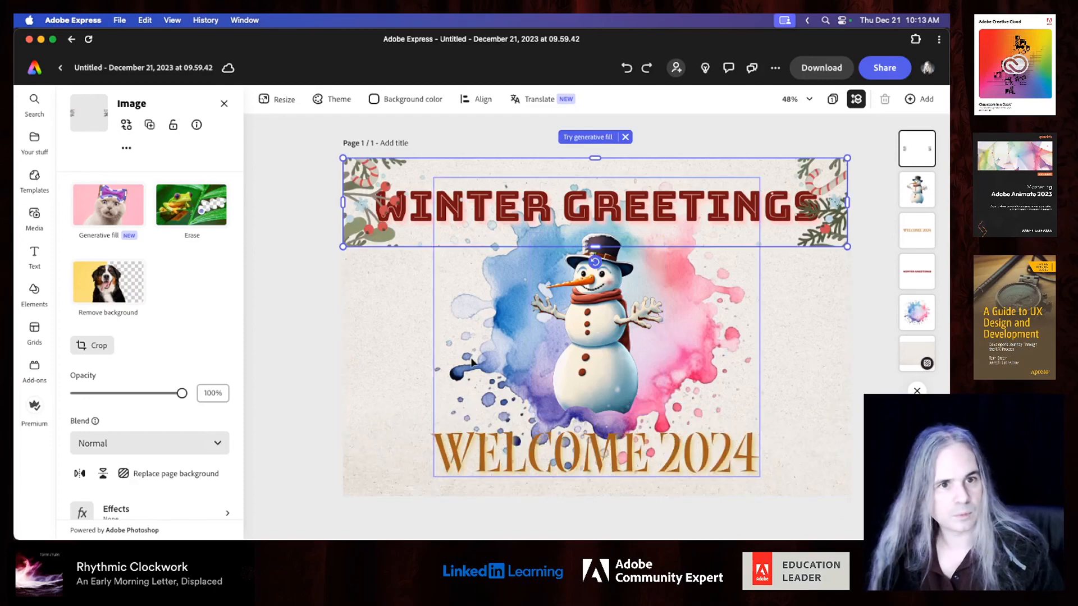
# Enlarge the branch frame beyond the page's height and shift it so branches border the page's upper and lower edges.
pyautogui.moveTo(495, 246); pyautogui.dragTo(850, 454)
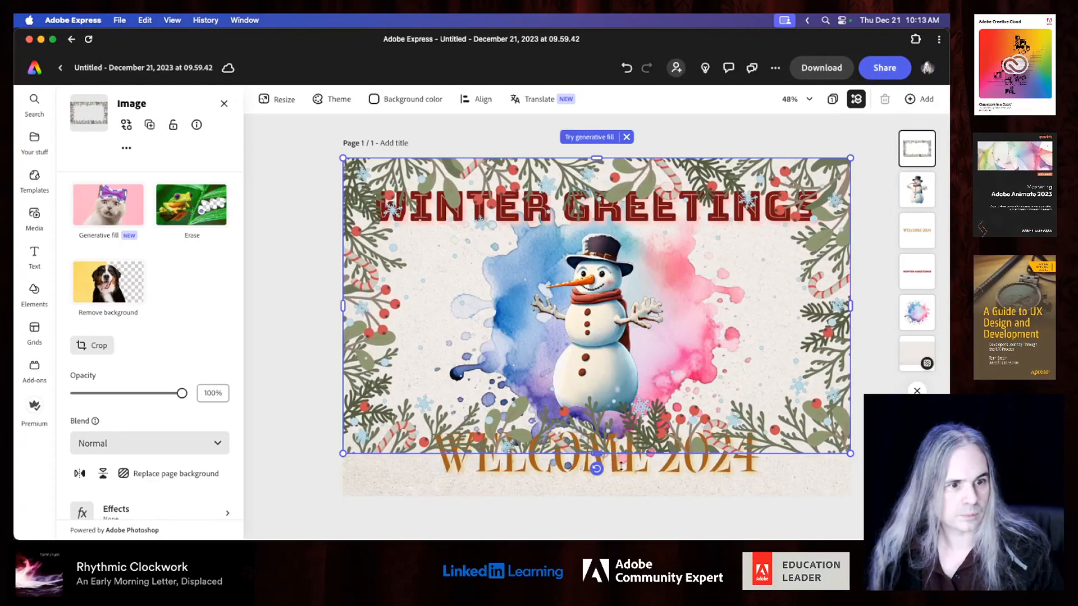
pyautogui.moveTo(597, 454)
pyautogui.mouseDown()
pyautogui.moveTo(600, 494)
pyautogui.moveTo(600, 471)
pyautogui.mouseUp()
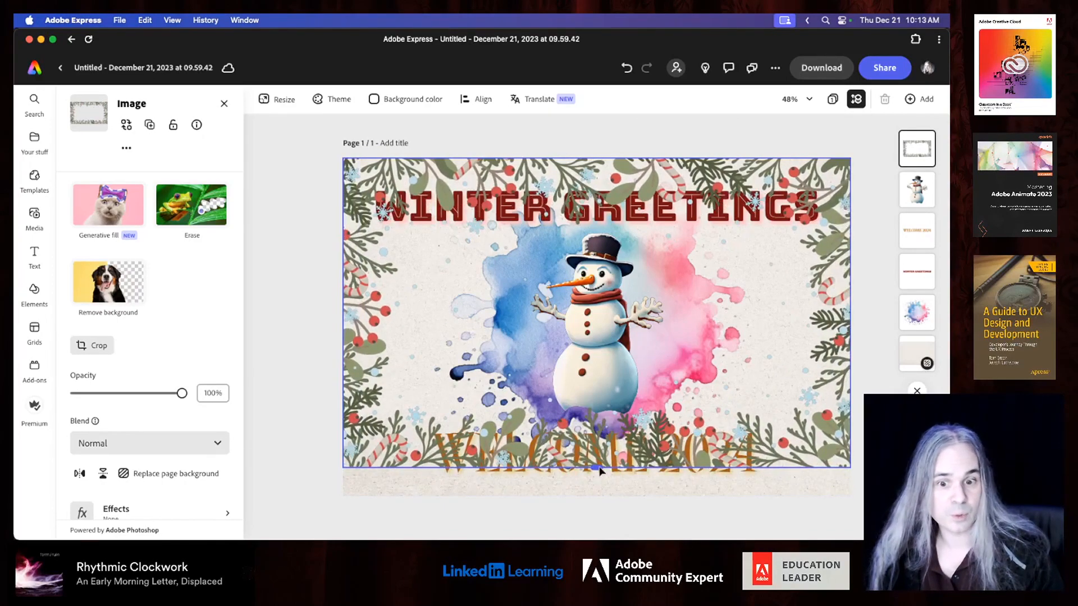
pyautogui.moveTo(599, 472); pyautogui.dragTo(607, 515)
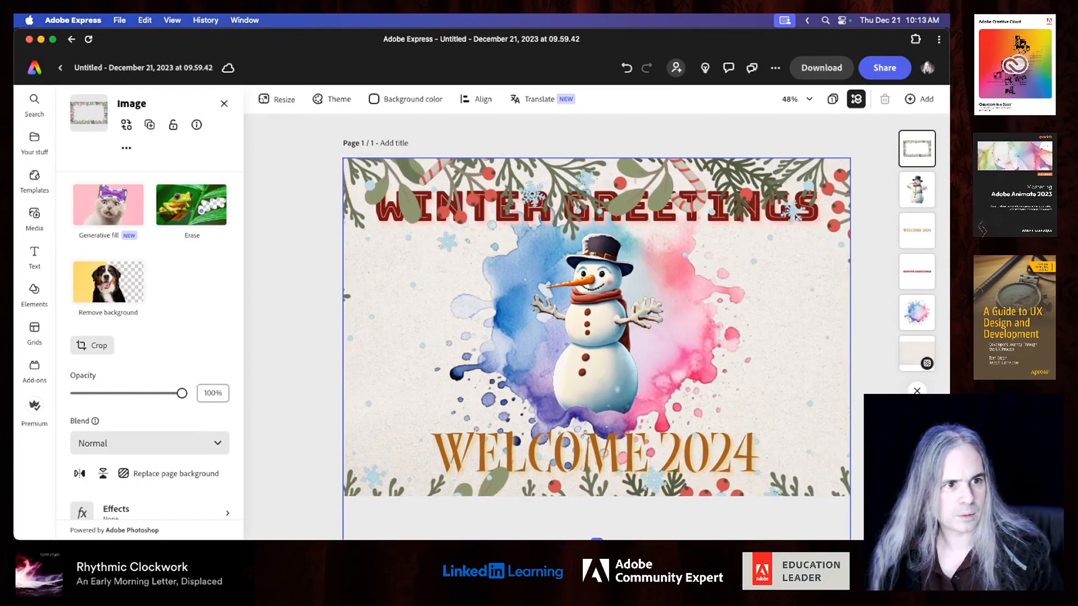
pyautogui.moveTo(644, 200); pyautogui.dragTo(630, 186)
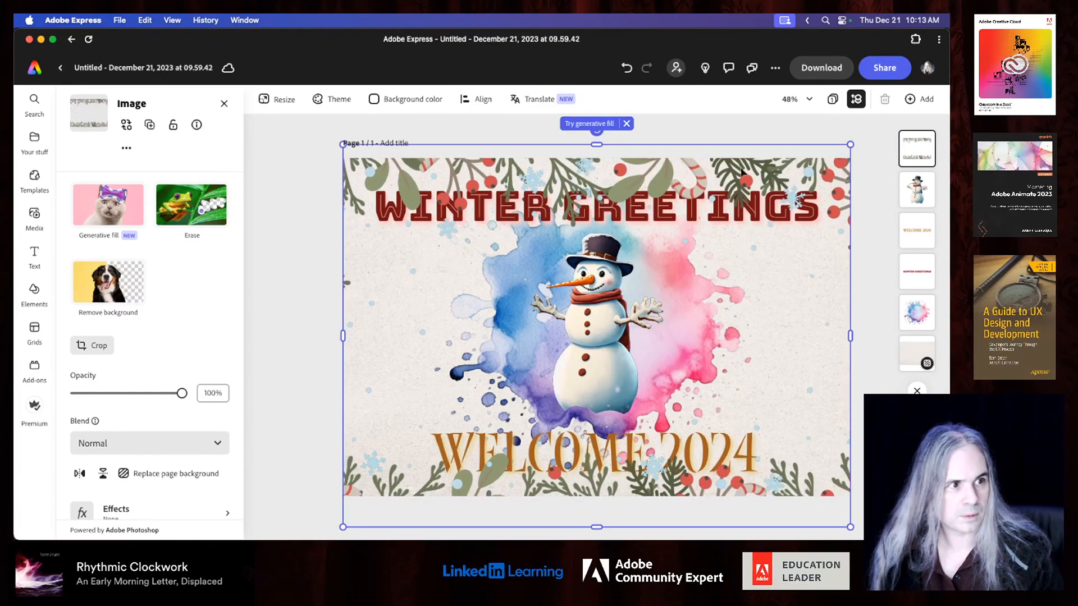
# Reorder the layers so the branch frame sits just above the paper background and the snowman just below the two texts.
pyautogui.moveTo(914, 147); pyautogui.dragTo(917, 322)
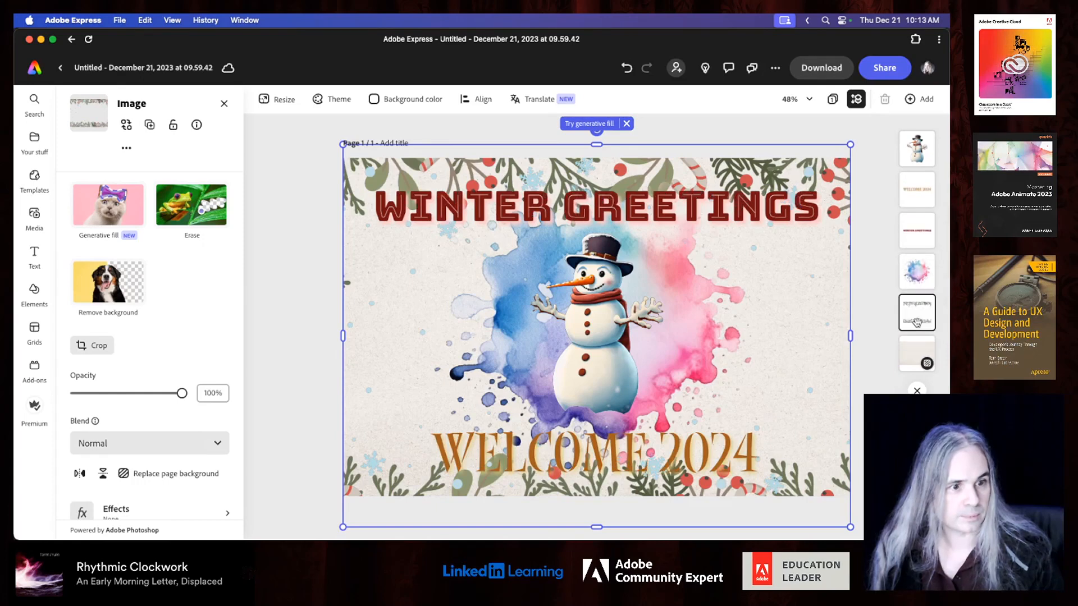
pyautogui.moveTo(918, 157); pyautogui.dragTo(917, 236)
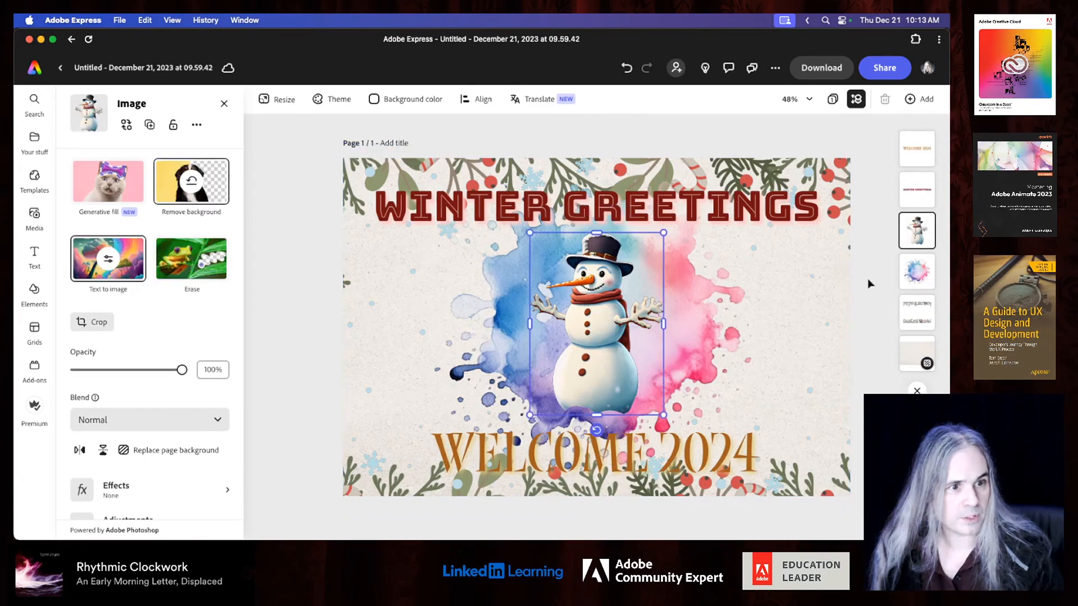
pyautogui.click(869, 284)
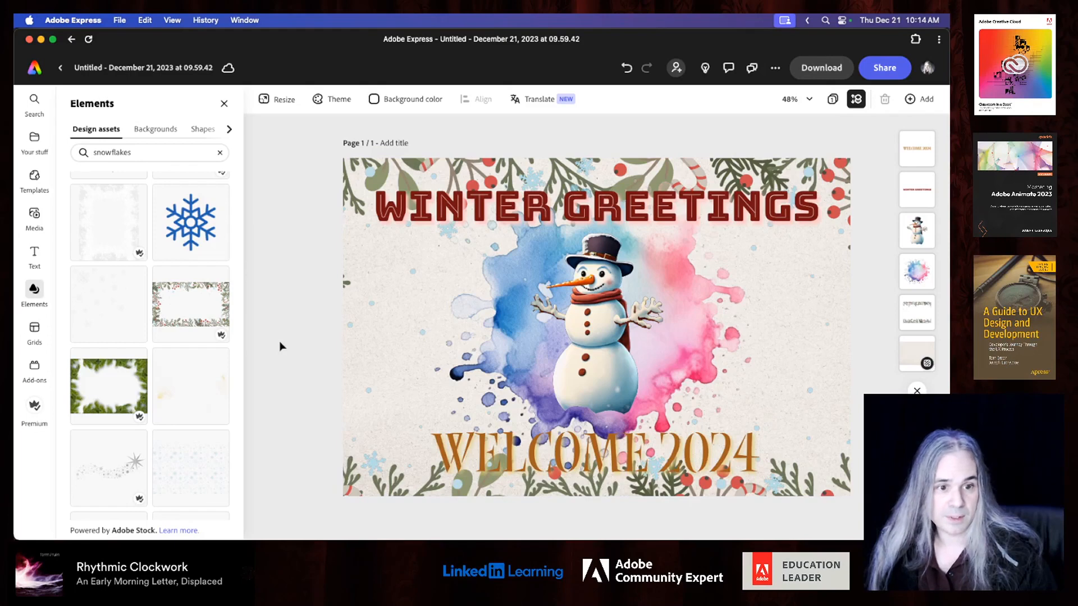
# Apply the Shrink entrance animation to the branch frame.
pyautogui.click(396, 480)
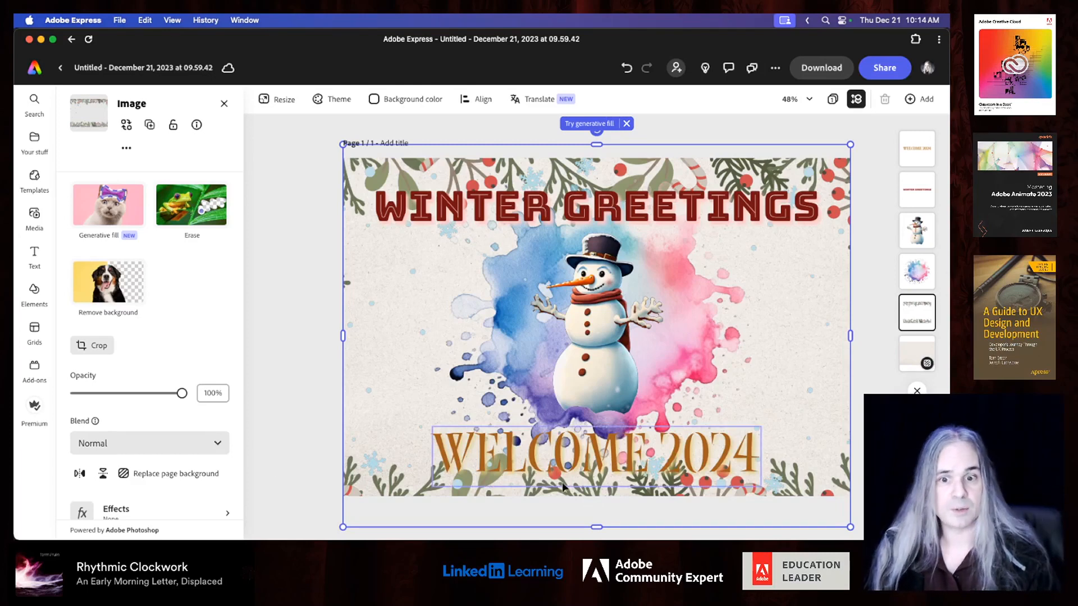
pyautogui.click(301, 224)
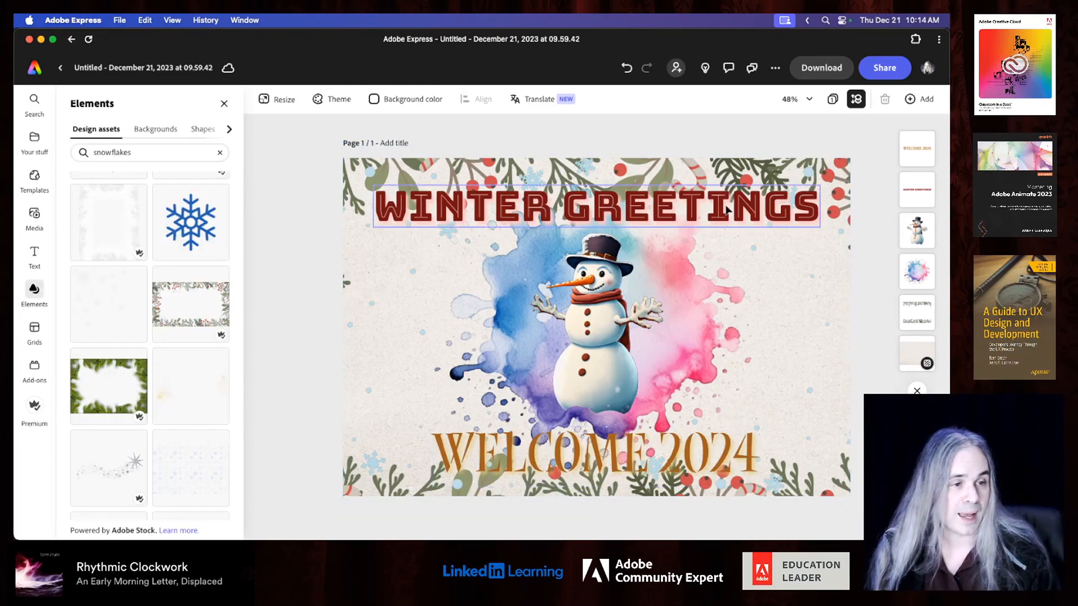
pyautogui.click(670, 172)
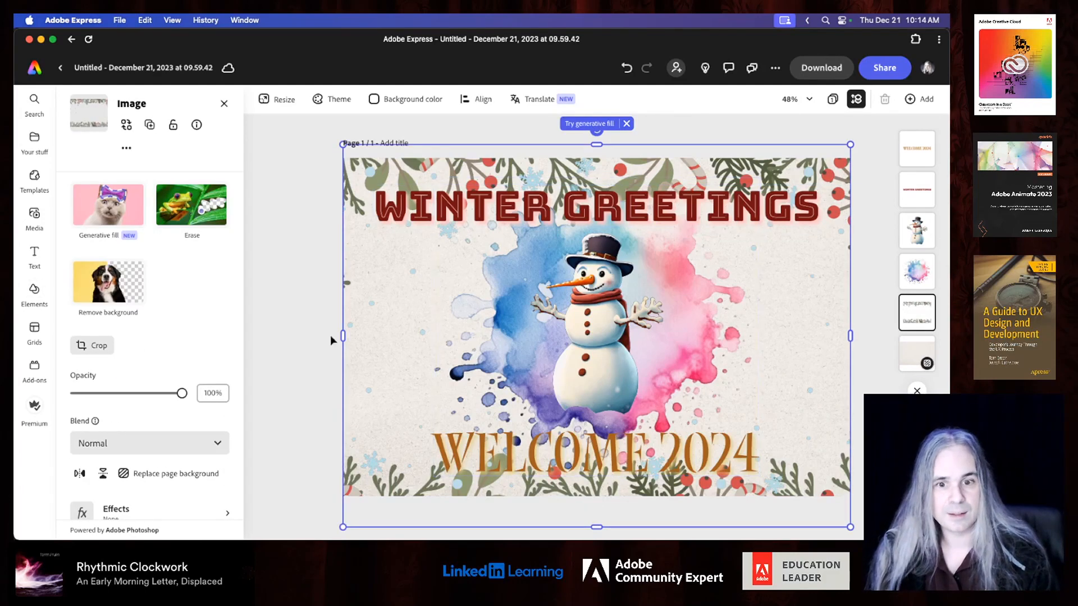
pyautogui.scroll(-2, 185, 323)
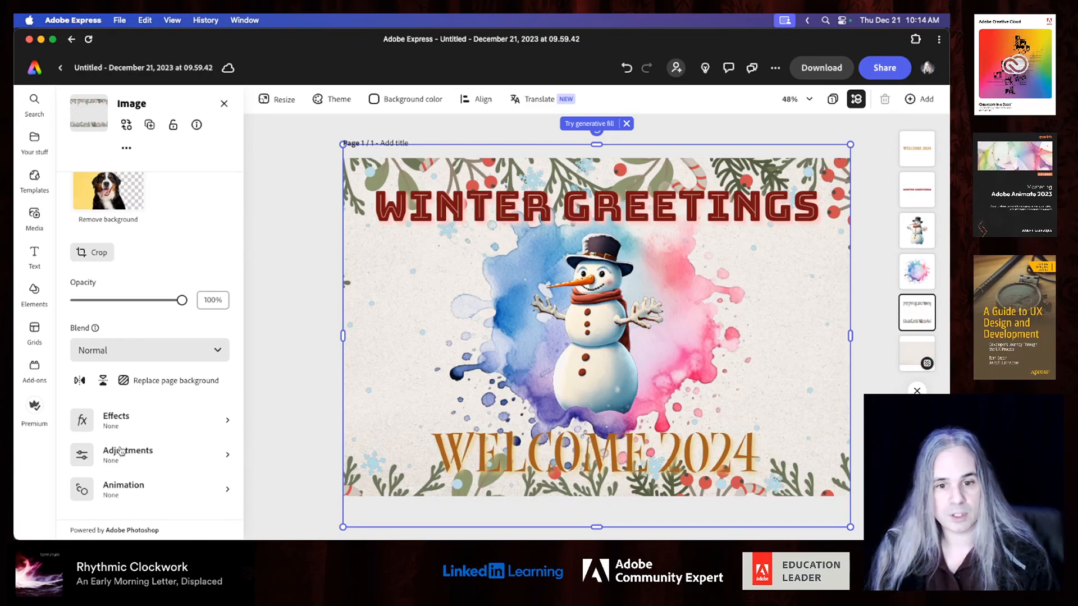
pyautogui.click(218, 495)
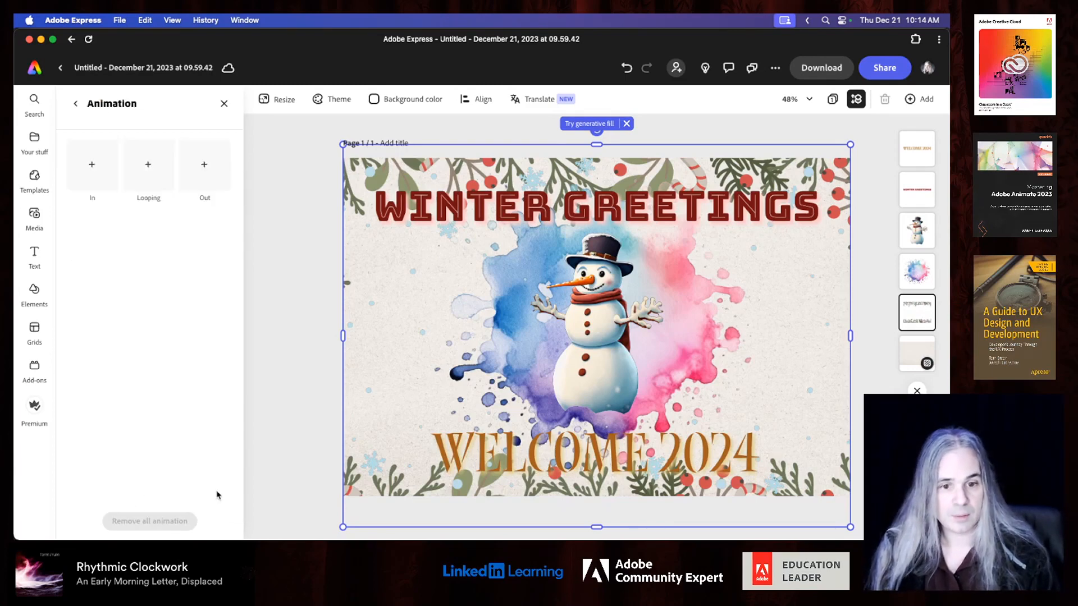
pyautogui.click(95, 178)
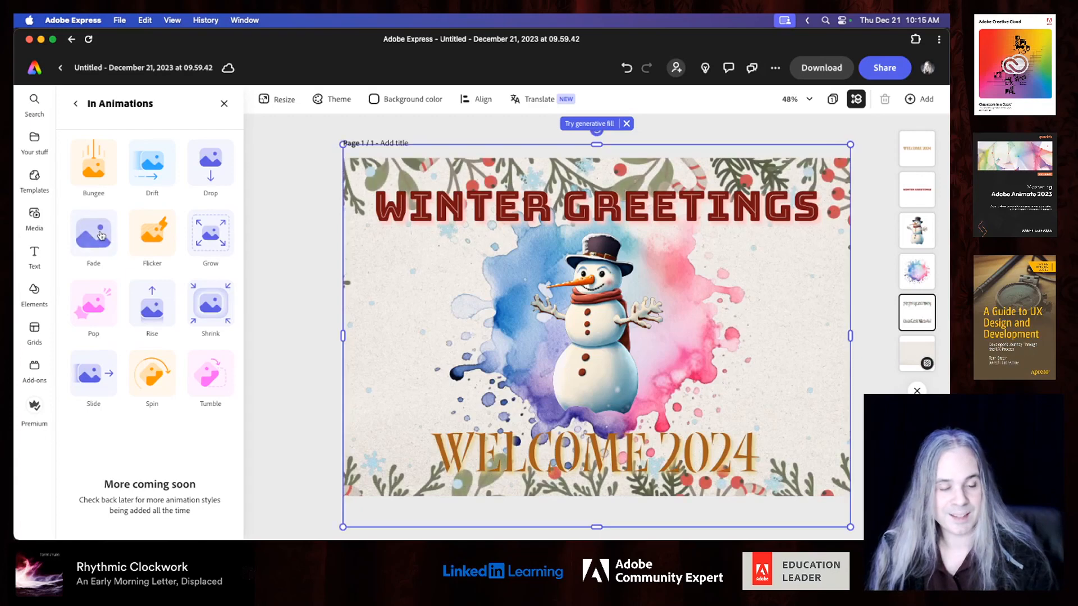
pyautogui.click(211, 311)
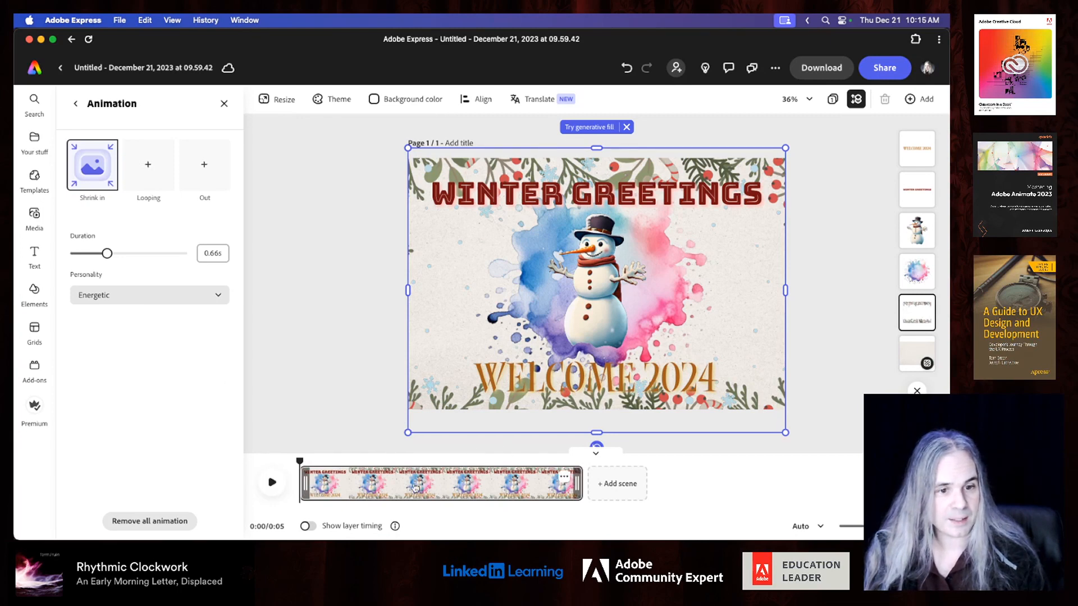
# Preview the branch frame's Shrink animation, rewind to the start and set its duration to 0.88s and personality to Smooth.
pyautogui.click(272, 483)
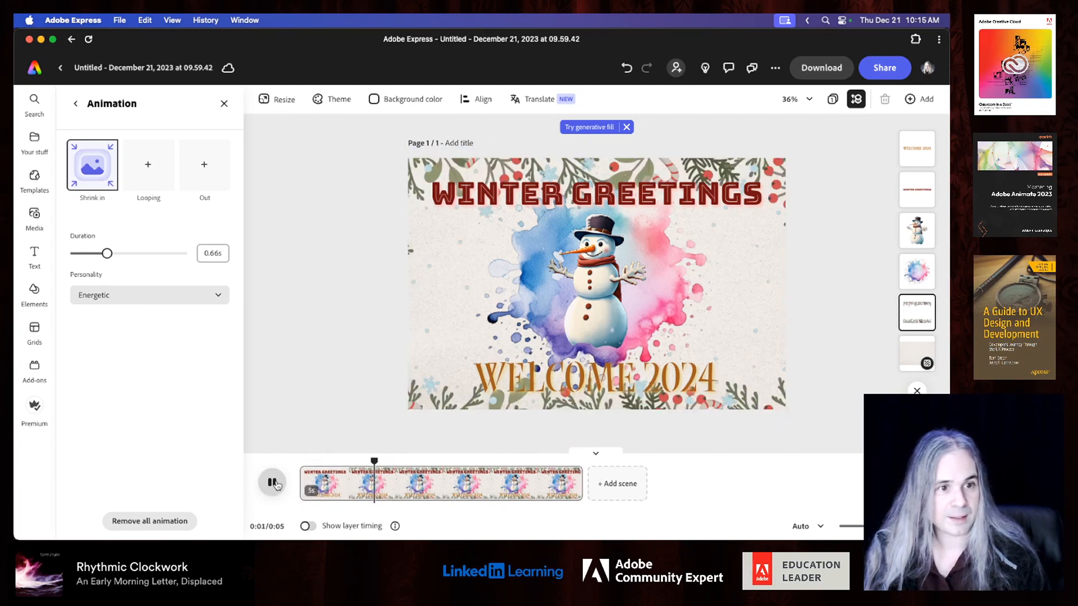
pyautogui.click(275, 484)
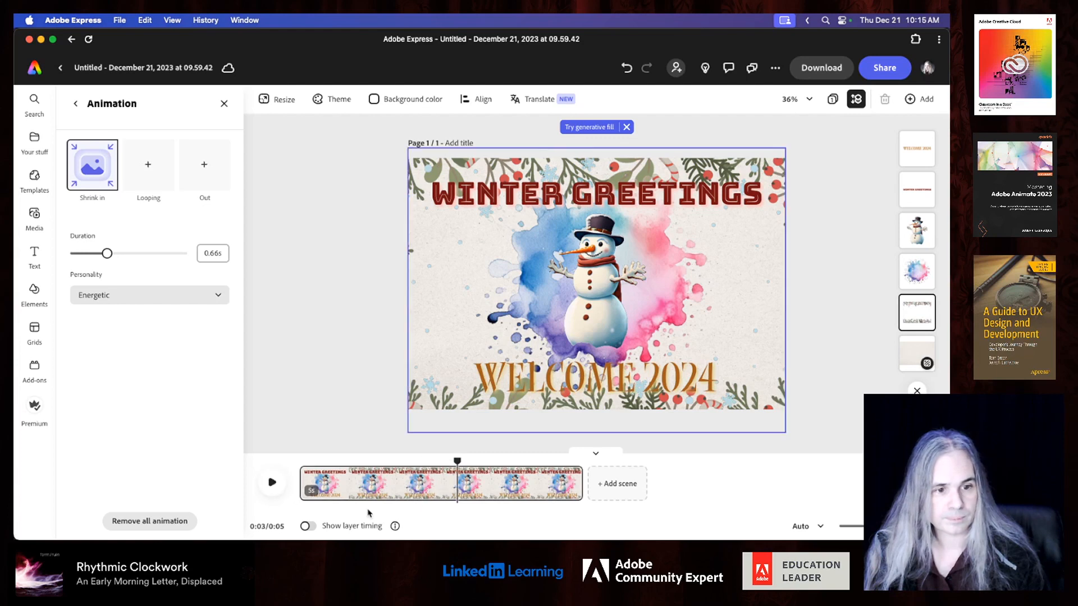
pyautogui.moveTo(458, 461); pyautogui.dragTo(300, 462)
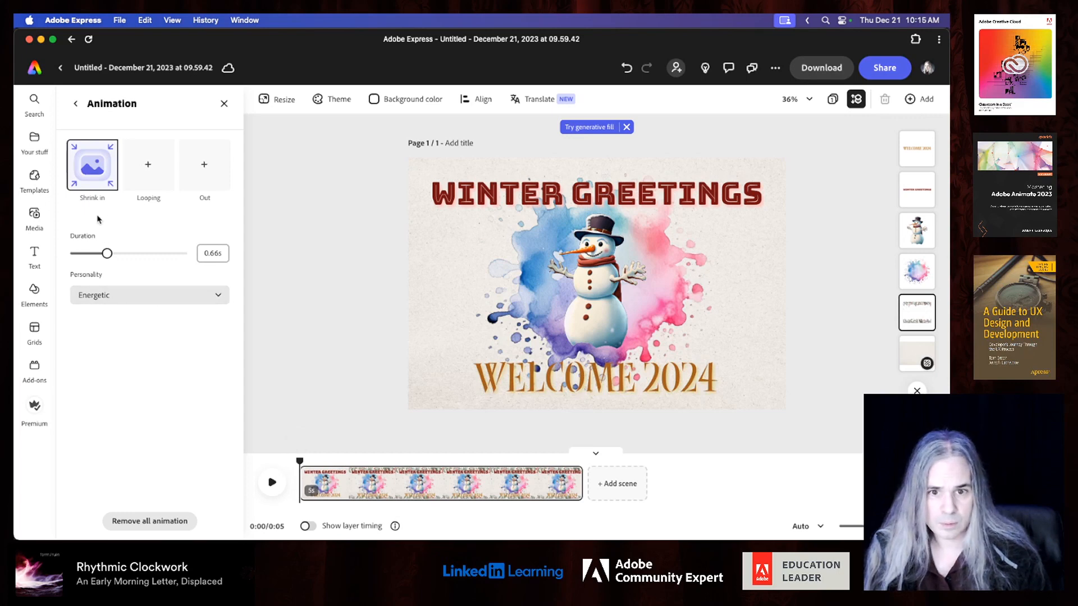
pyautogui.moveTo(109, 258); pyautogui.dragTo(119, 256)
pyautogui.click(188, 294)
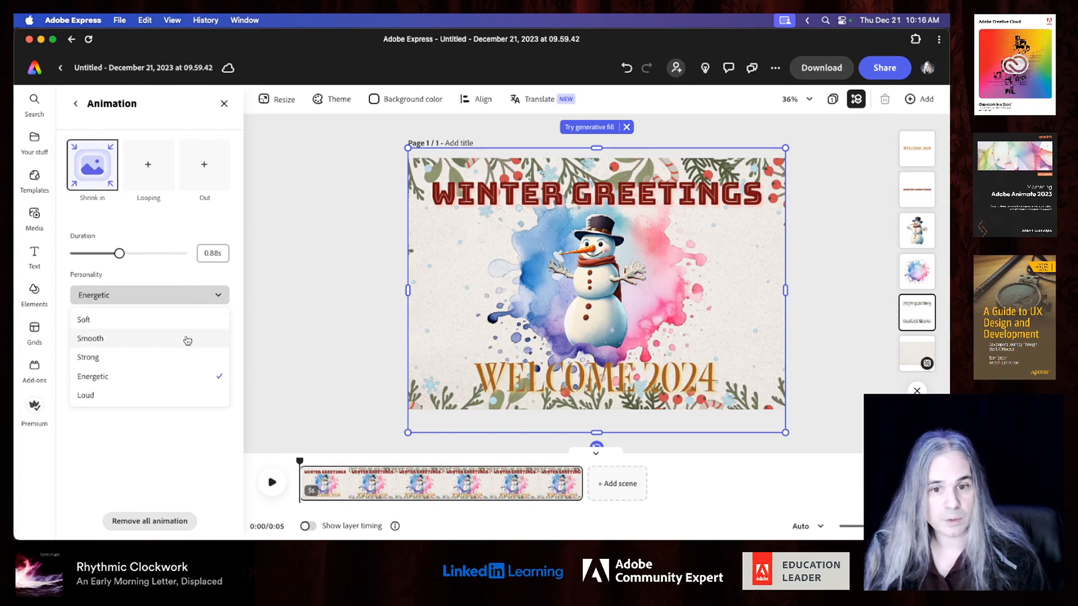
pyautogui.click(188, 340)
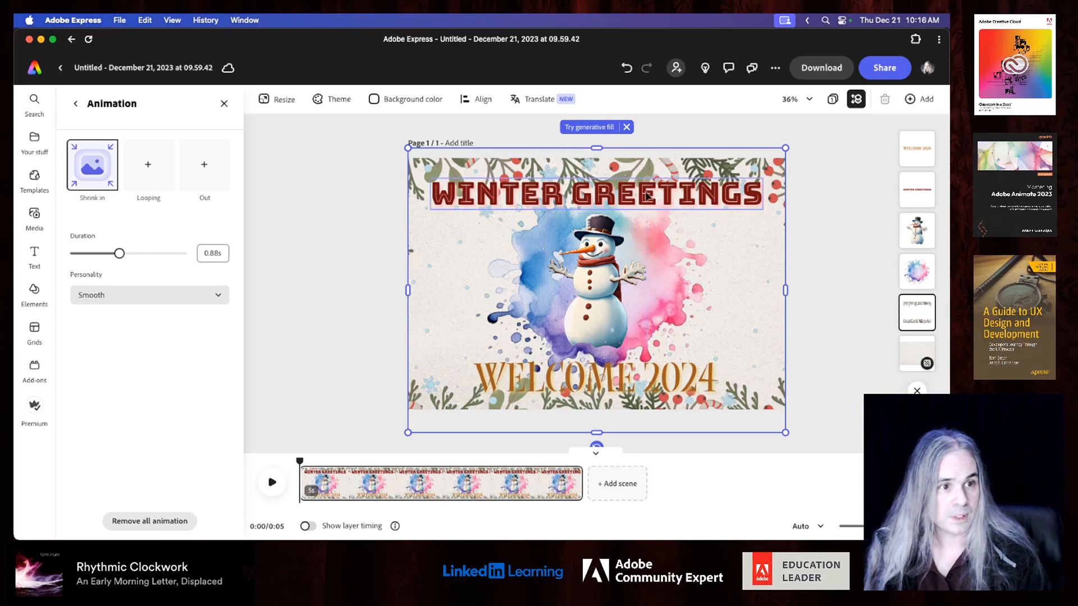
# Apply the Bungee entrance animation to the "WINTER GREETINGS" text.
pyautogui.click(646, 195)
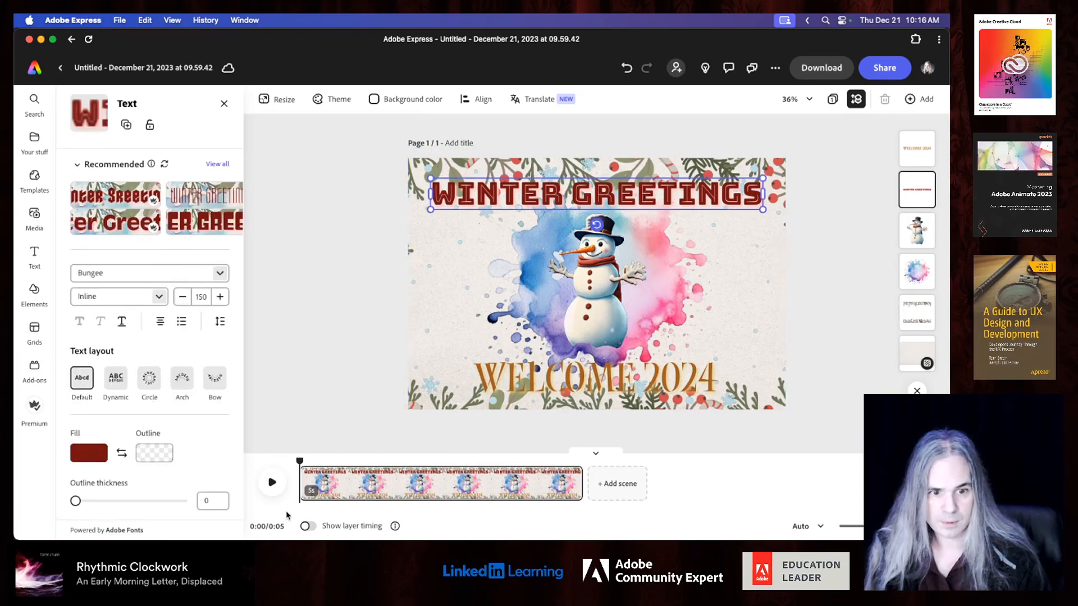
pyautogui.moveTo(300, 461); pyautogui.dragTo(380, 461)
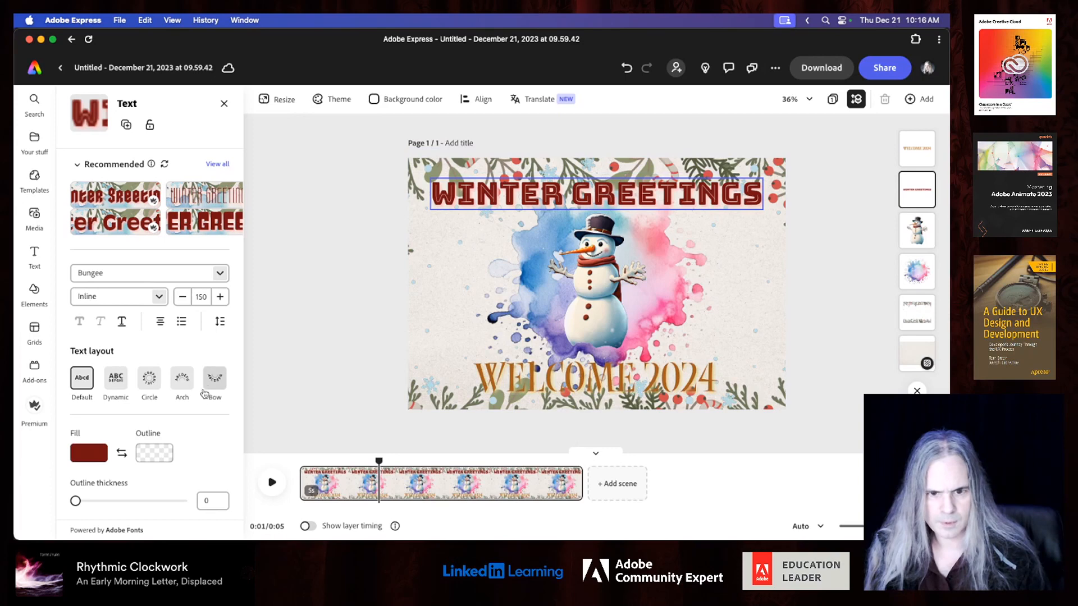
pyautogui.scroll(-5, 210, 459)
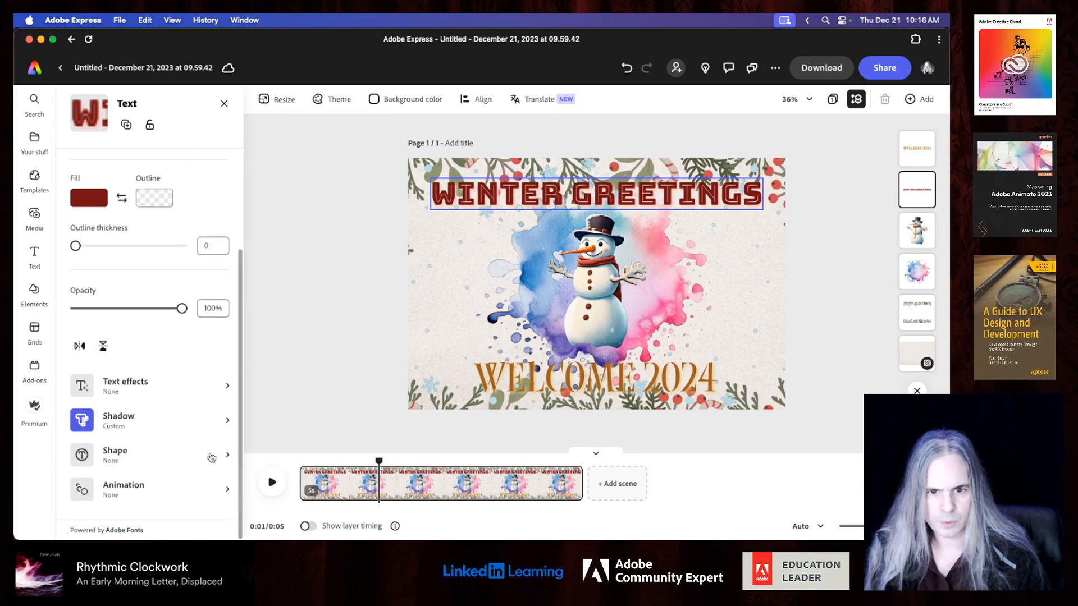
pyautogui.click(169, 494)
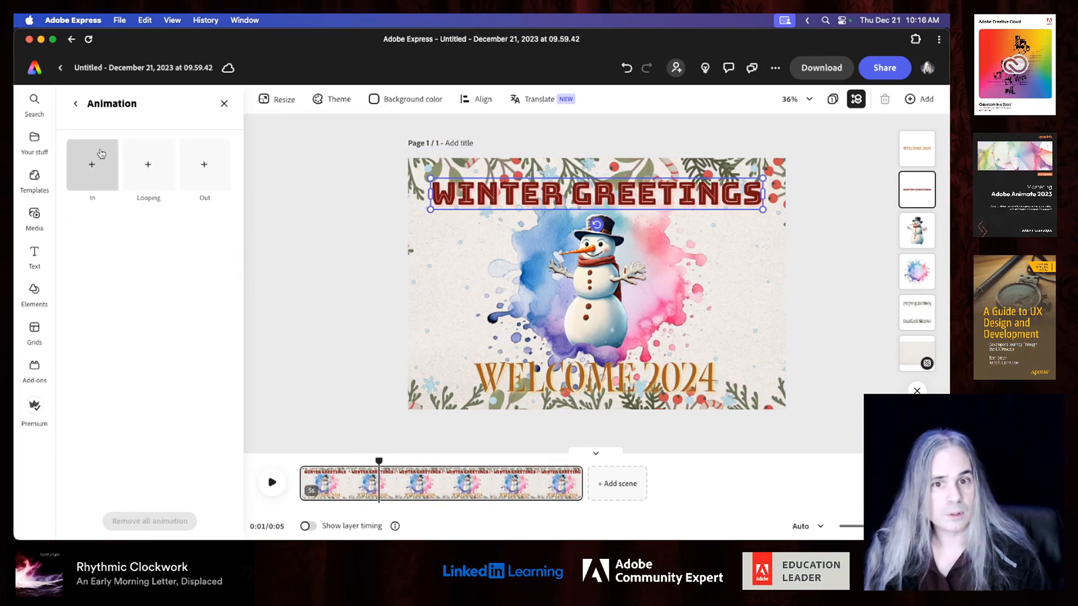
pyautogui.click(102, 153)
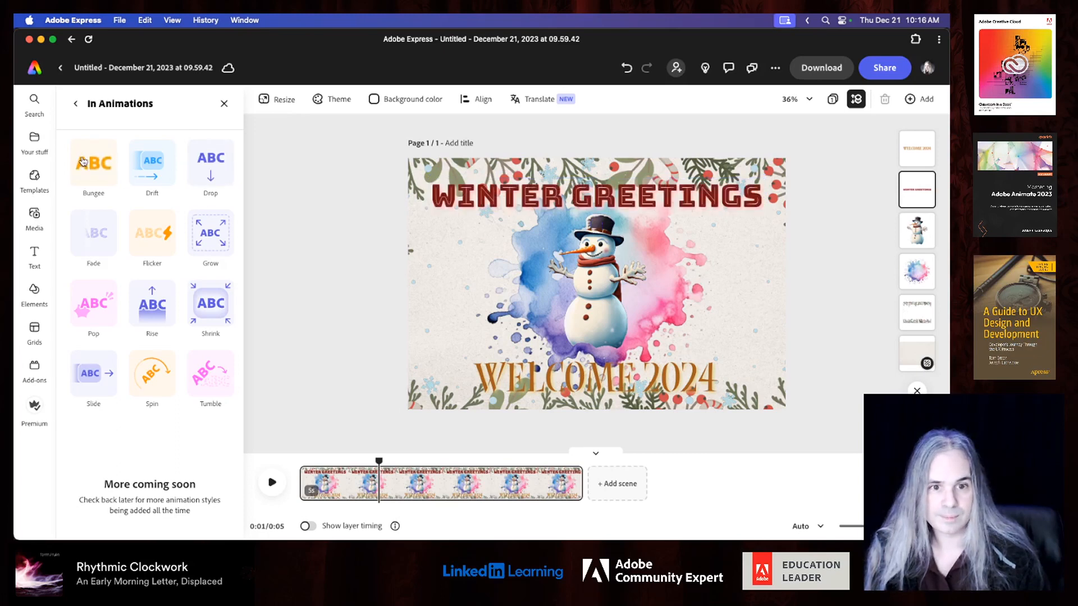
pyautogui.click(94, 169)
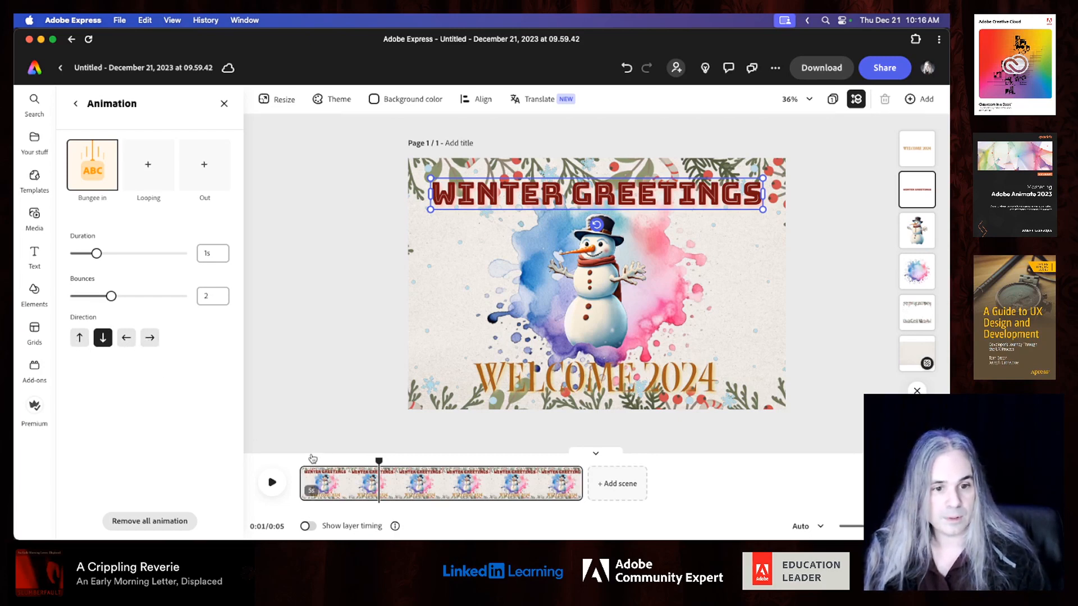
# Preview the scene from its start to check the title's Bungee animation.
pyautogui.moveTo(380, 461); pyautogui.dragTo(303, 461)
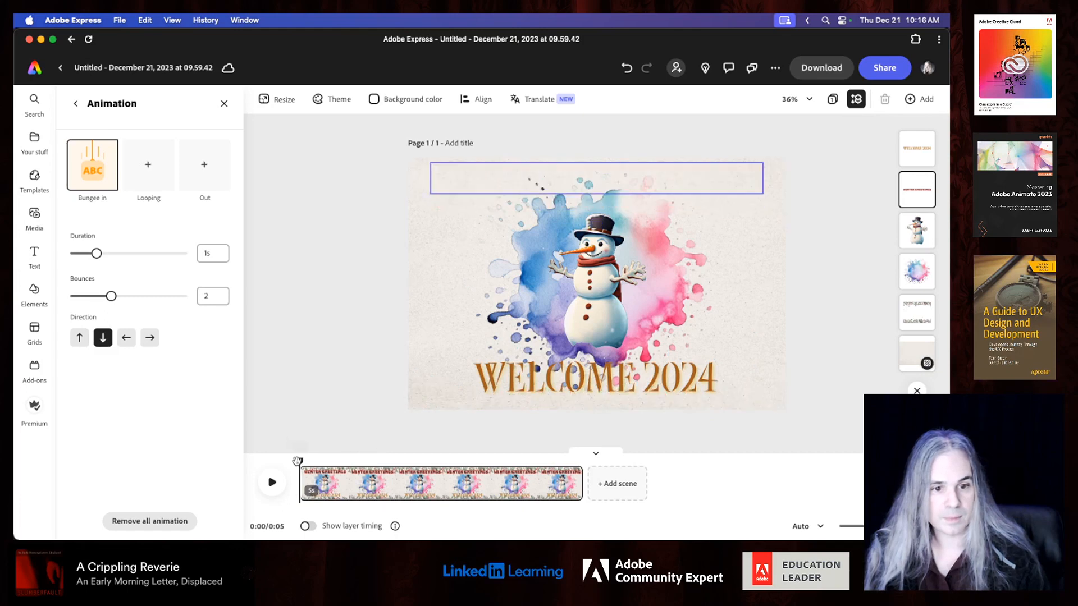
pyautogui.click(272, 483)
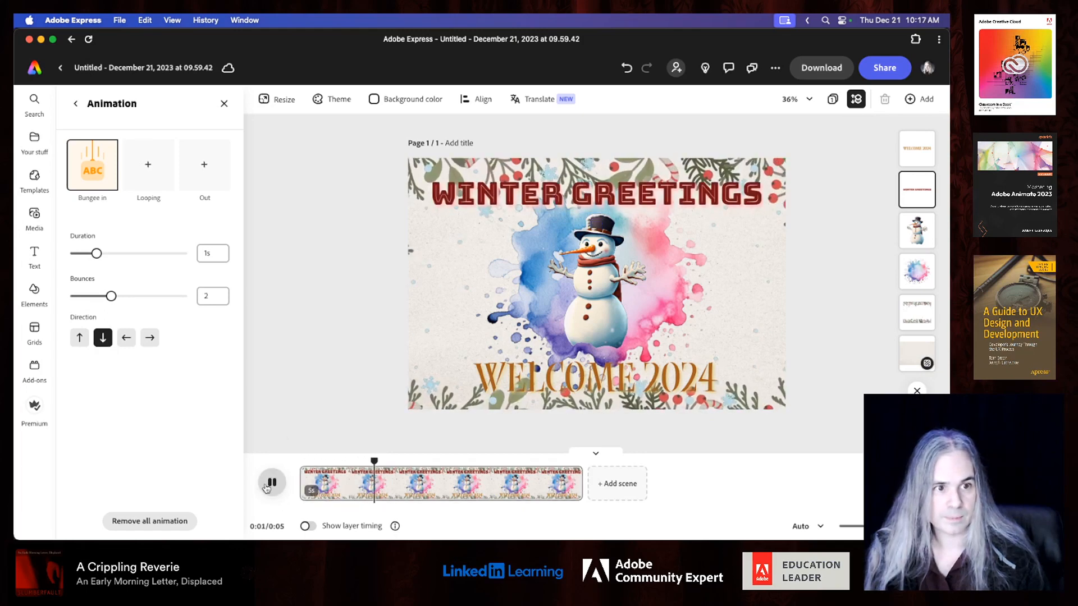
pyautogui.click(273, 484)
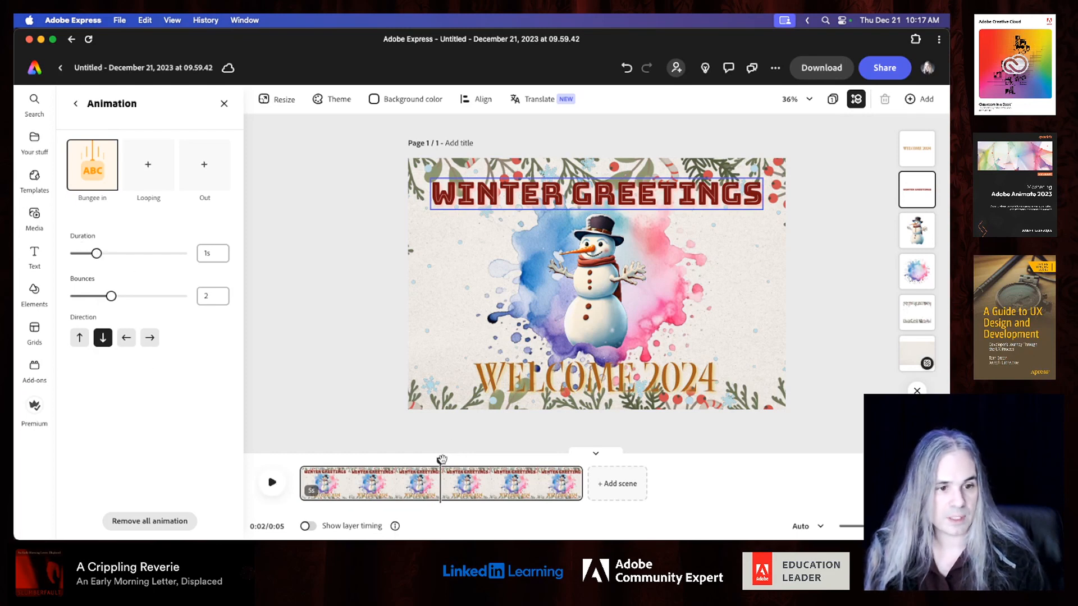
# Show the layer timing, delay the "Winter Greetings" layer's start to a little over one second into the scene and preview it.
pyautogui.moveTo(441, 461); pyautogui.dragTo(409, 460)
pyautogui.click(308, 526)
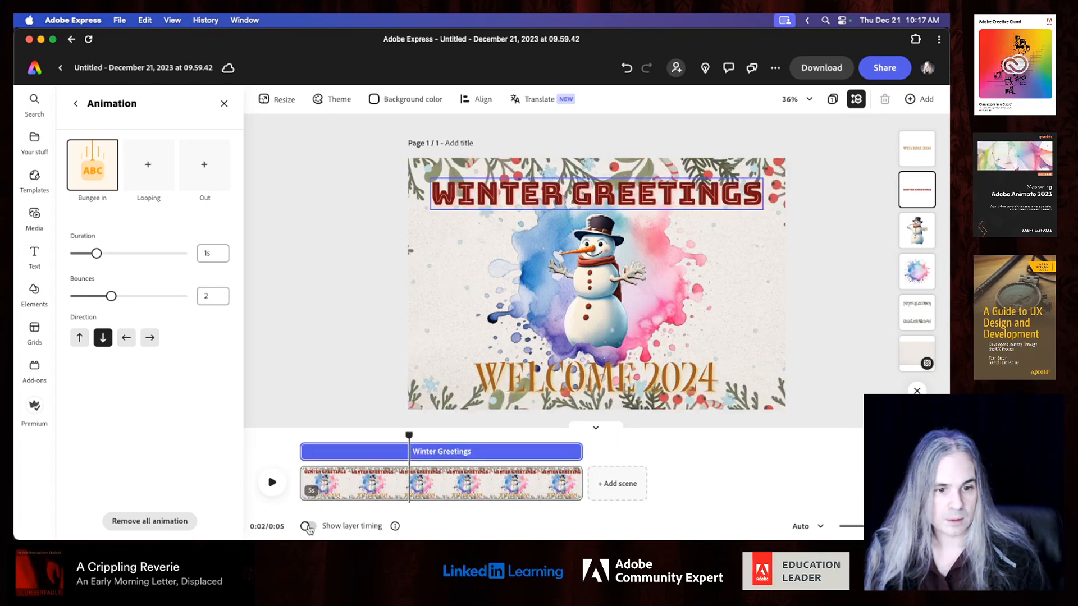
pyautogui.click(427, 450)
pyautogui.moveTo(302, 451)
pyautogui.mouseDown()
pyautogui.moveTo(388, 450)
pyautogui.moveTo(368, 436)
pyautogui.moveTo(302, 435)
pyautogui.mouseUp()
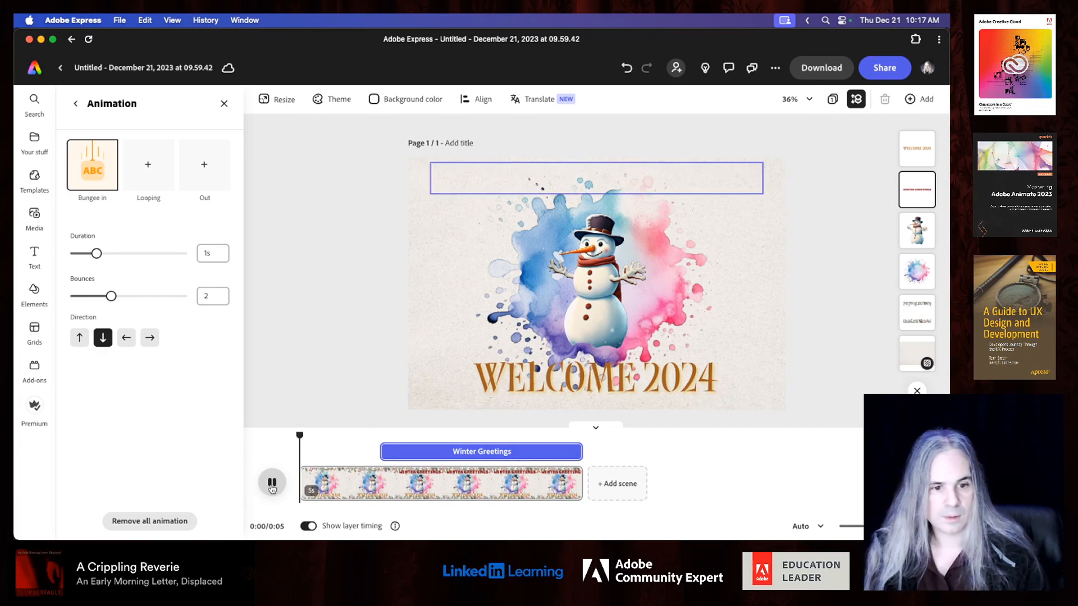
pyautogui.click(272, 484)
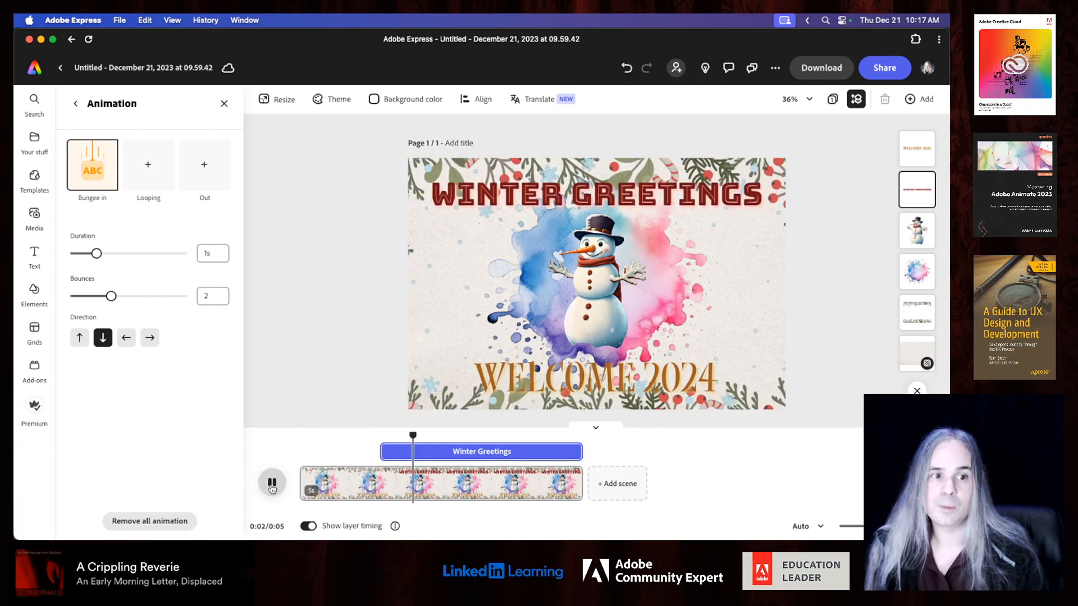
pyautogui.click(272, 485)
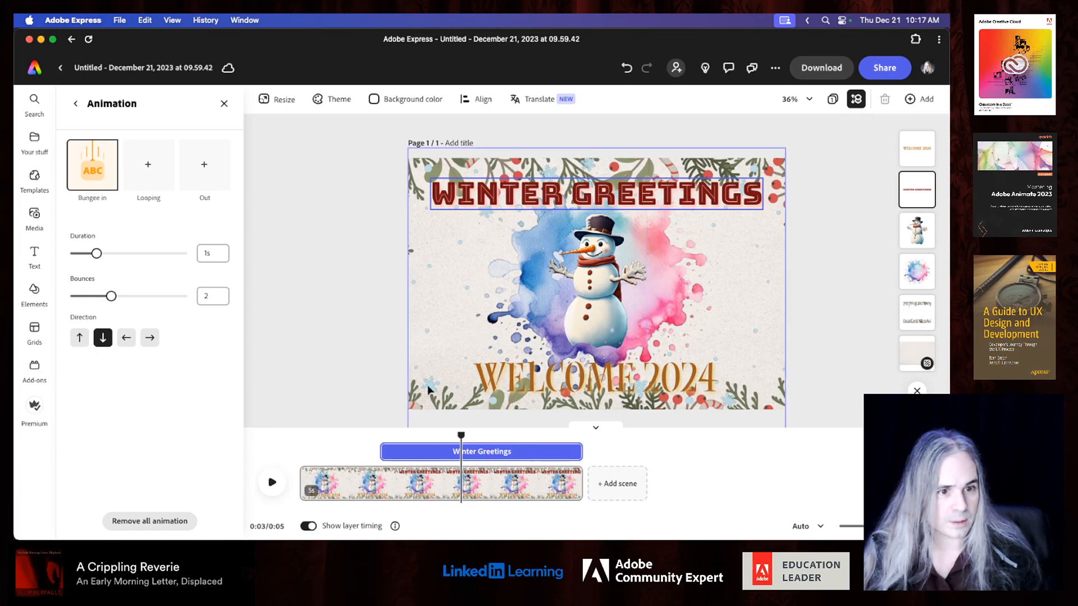
# Delay the branch frame layer's start to about 3 seconds into the scene and preview the animation from the beginning.
pyautogui.click(444, 397)
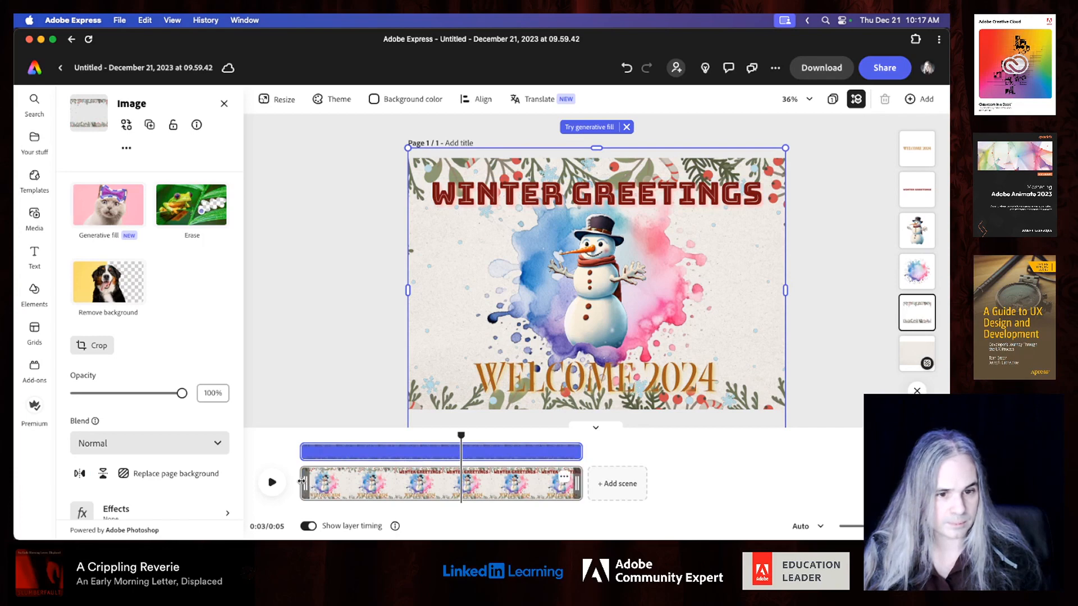
pyautogui.moveTo(304, 452); pyautogui.dragTo(470, 449)
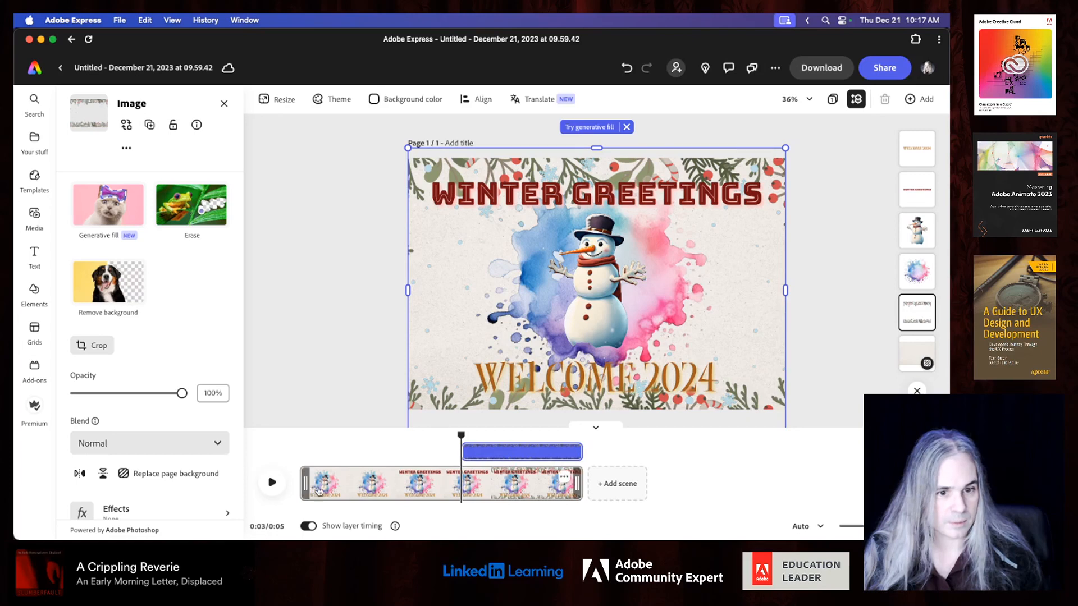
pyautogui.click(303, 446)
pyautogui.click(272, 482)
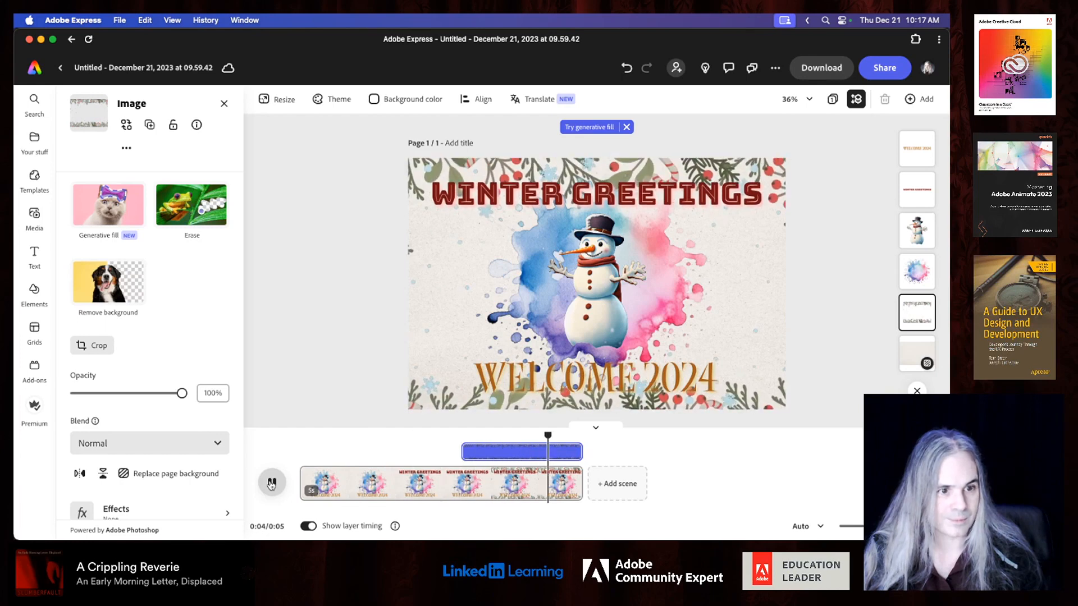
# Stop the preview and move the "Winter Greetings" layer's start earlier, to about one second into the scene.
pyautogui.click(272, 482)
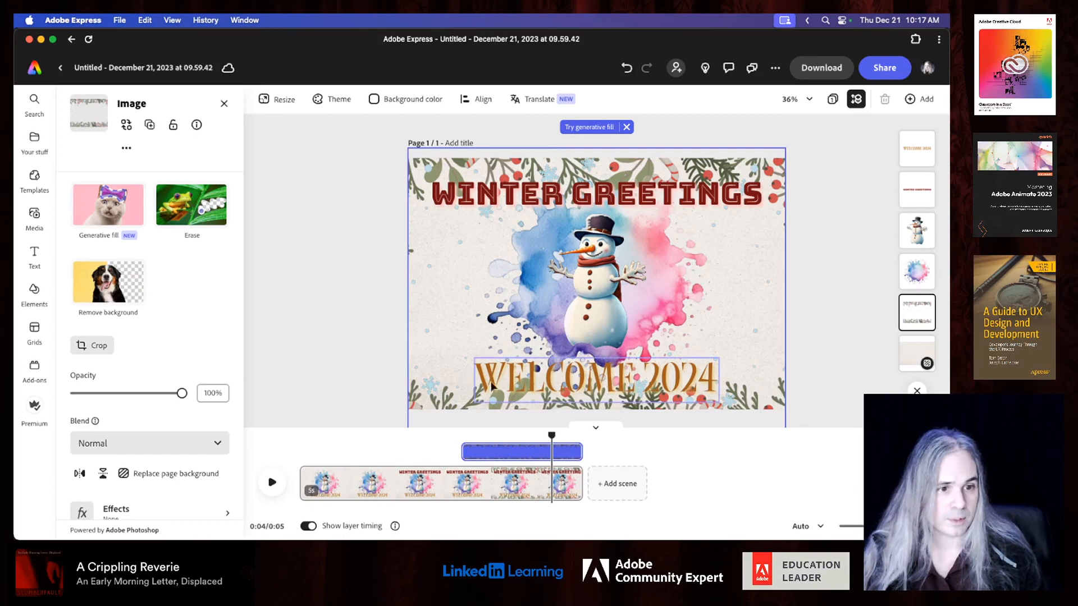
pyautogui.click(461, 207)
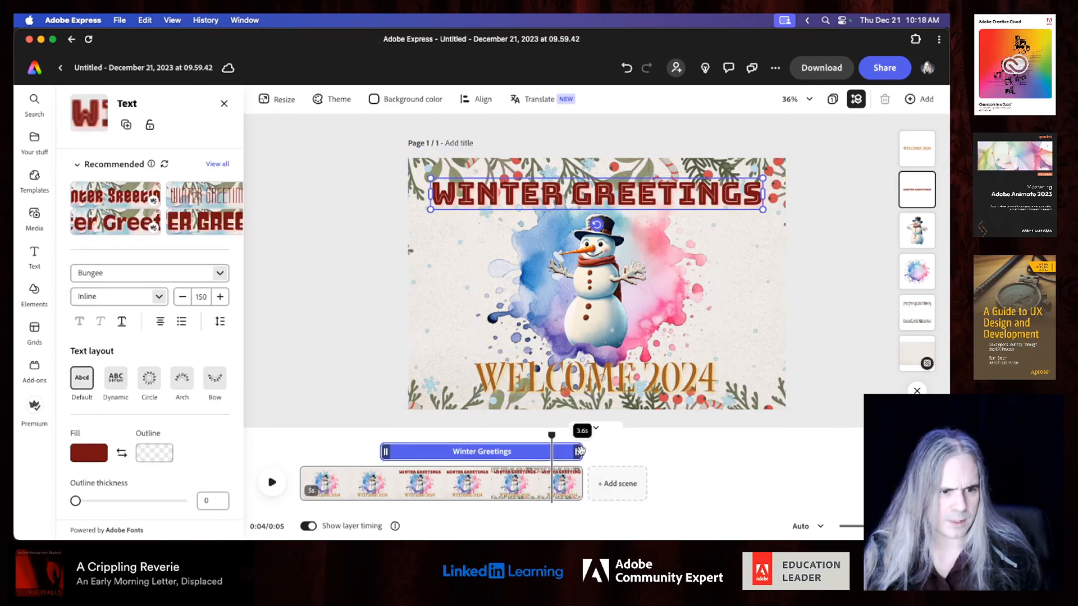
pyautogui.moveTo(386, 454); pyautogui.dragTo(350, 454)
pyautogui.moveTo(350, 454); pyautogui.dragTo(351, 453)
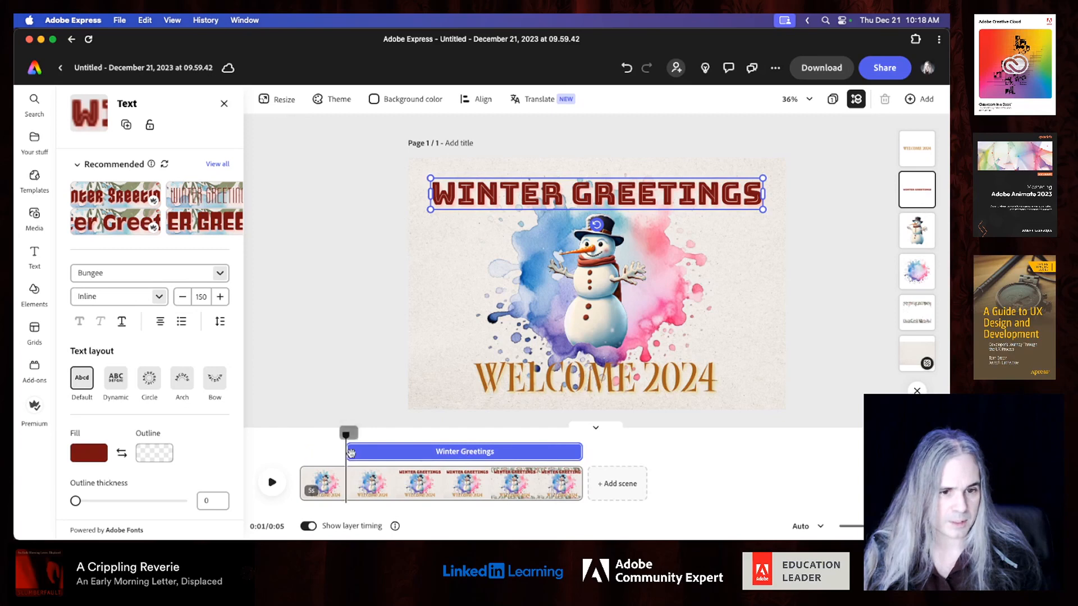
# Delay the "Welcome 2024" layer's start to about 2 seconds into the scene.
pyautogui.click(497, 387)
pyautogui.moveTo(345, 435); pyautogui.dragTo(398, 436)
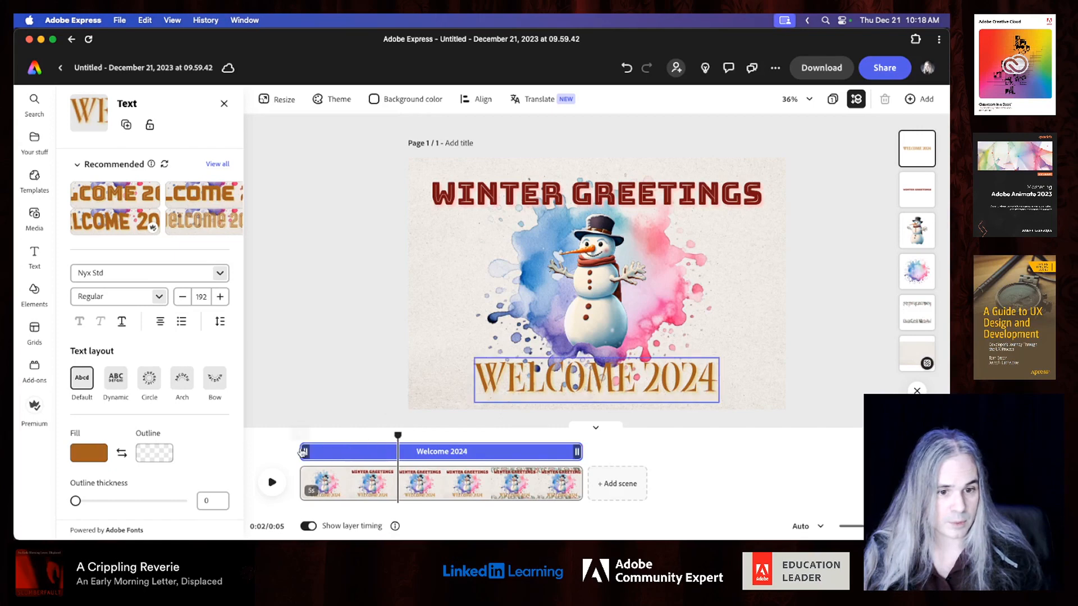
pyautogui.moveTo(303, 452); pyautogui.dragTo(396, 449)
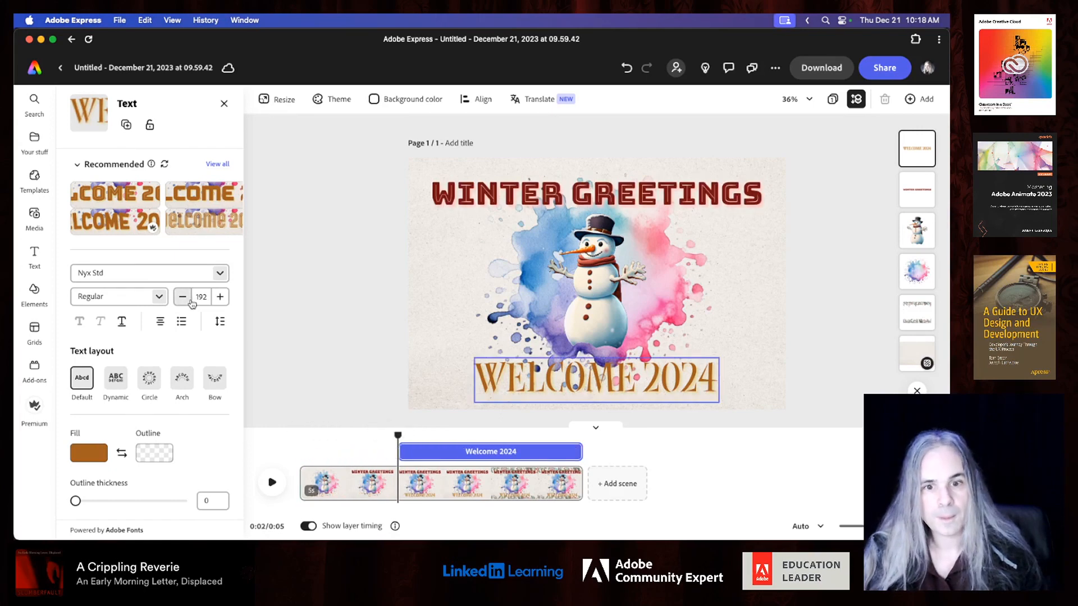
# Apply the Pop entrance animation to the "WELCOME 2024" text.
pyautogui.scroll(-5, 211, 432)
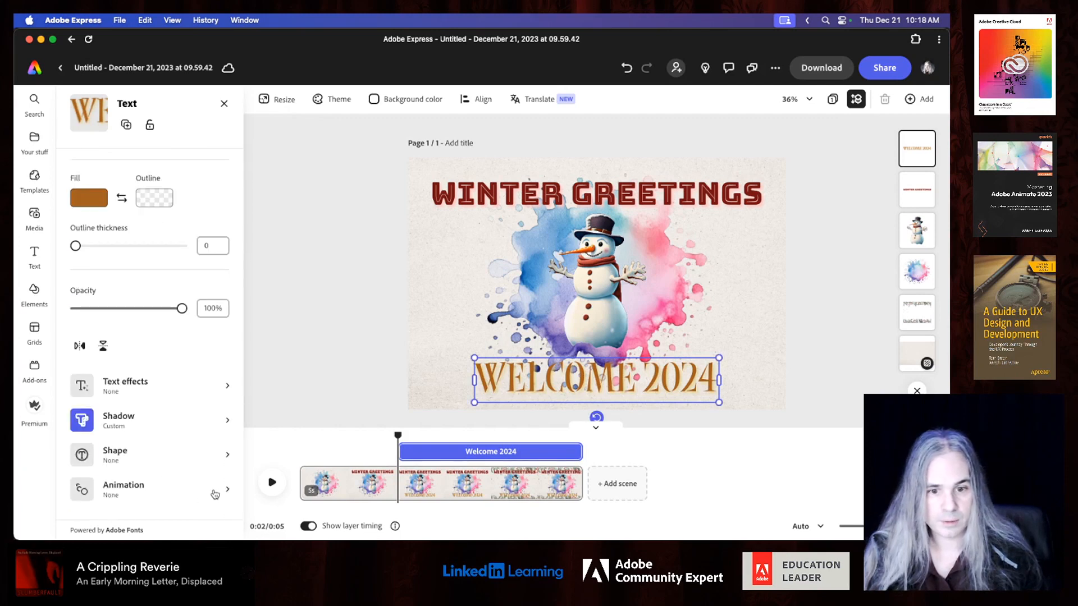
pyautogui.click(214, 494)
pyautogui.click(110, 161)
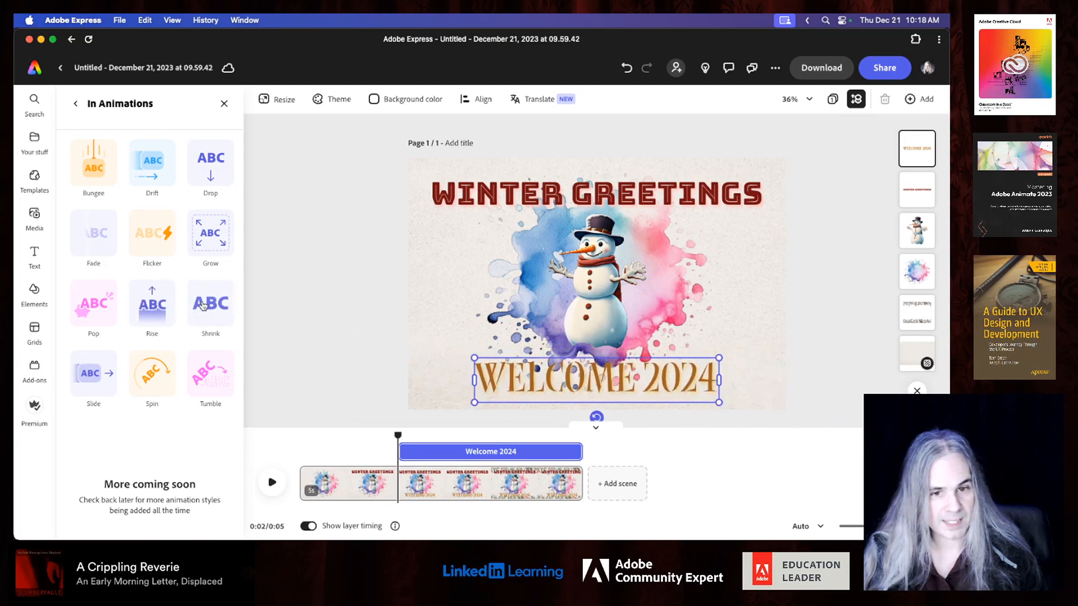
pyautogui.click(85, 302)
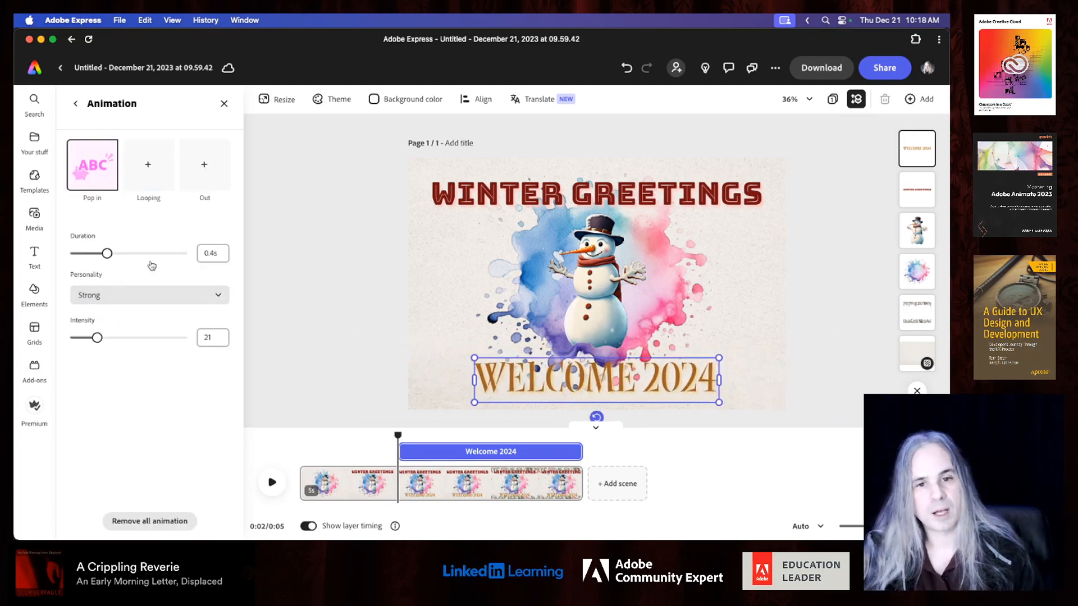
# Try the Loud personality for the "WELCOME 2024" Pop animation and set it back to Strong.
pyautogui.click(132, 299)
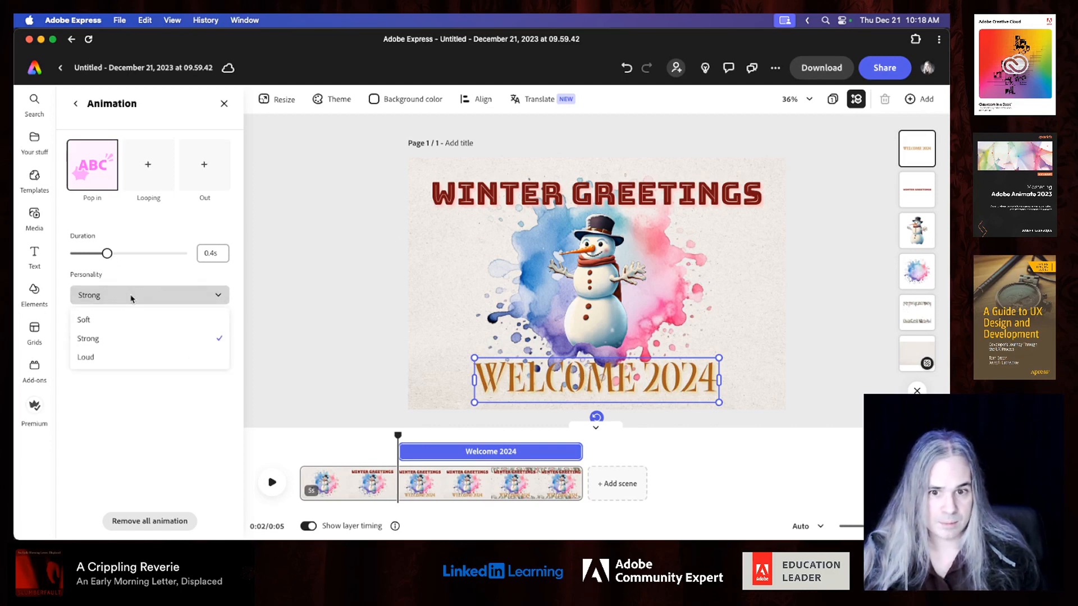
pyautogui.click(137, 359)
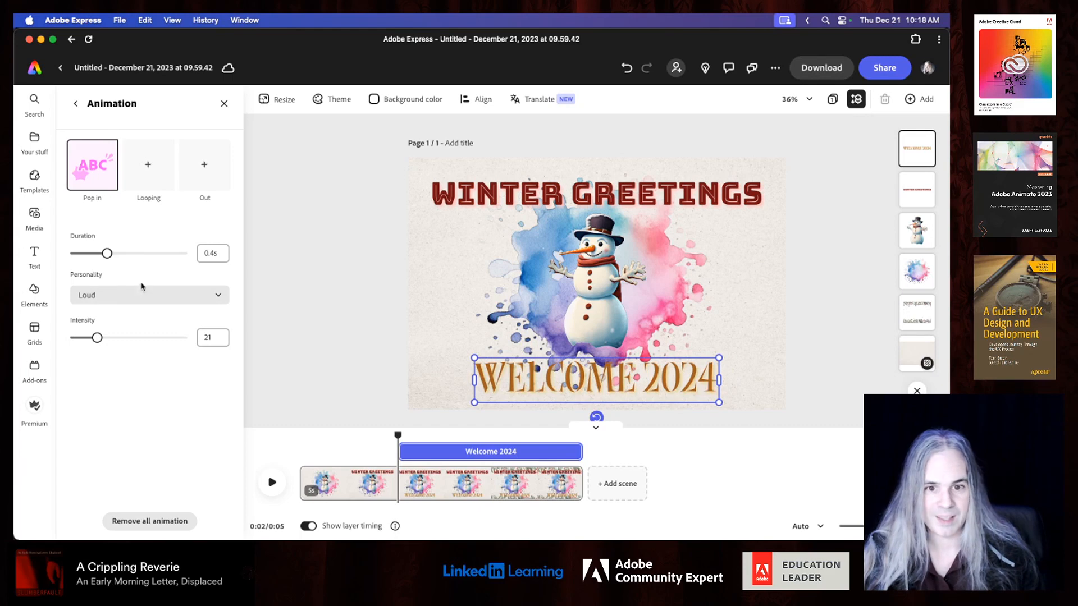
pyautogui.click(145, 295)
pyautogui.click(146, 338)
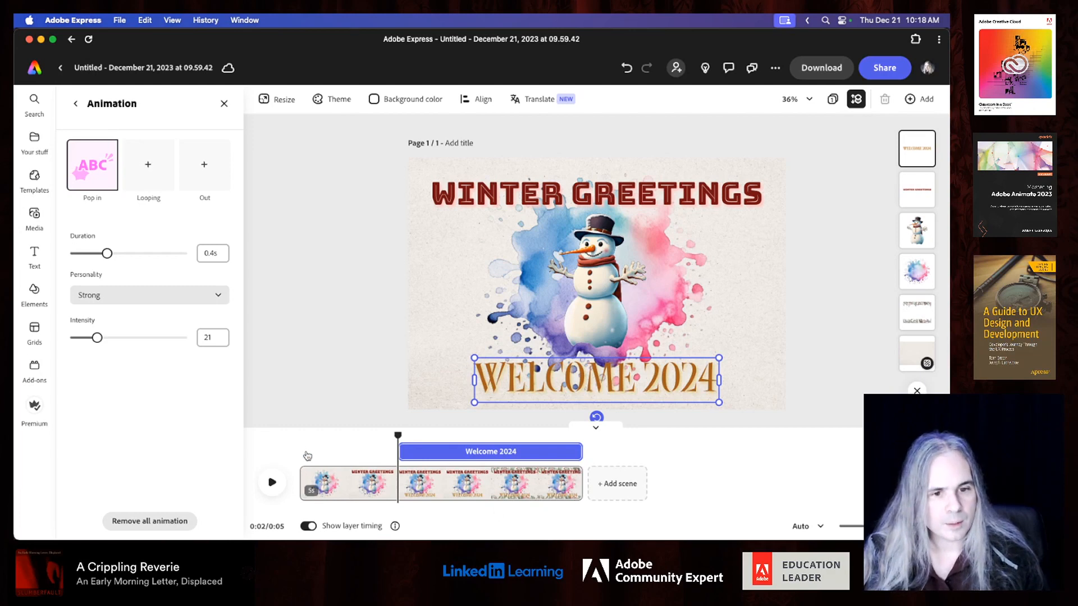
# Preview the scene, move the branch frame layer's start earlier to about 2 seconds and replay the animation.
pyautogui.click(308, 489)
pyautogui.click(267, 486)
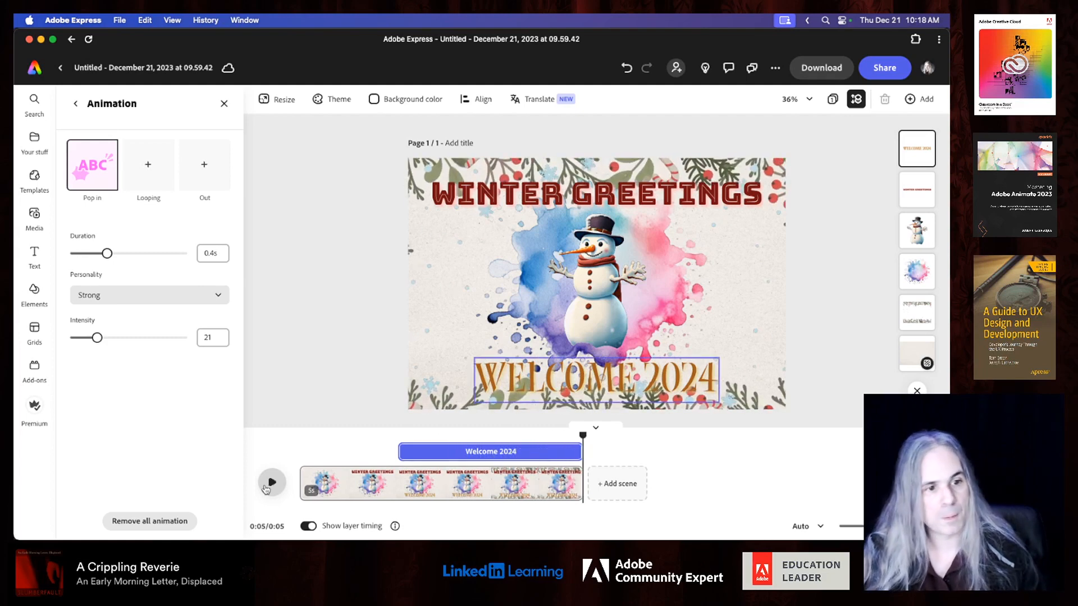
pyautogui.click(449, 406)
pyautogui.moveTo(462, 461); pyautogui.dragTo(419, 460)
pyautogui.click(272, 481)
pyautogui.click(274, 479)
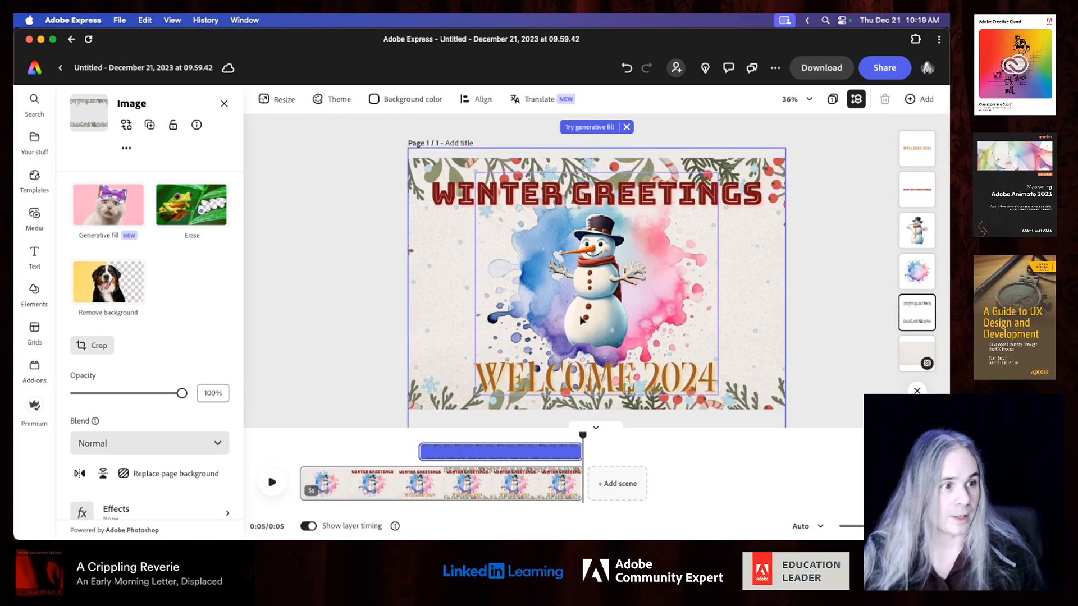
# Delay the watercolor splatter's start to about one second and give it a looping Pulse animation with speed 12 and intensity 16.
pyautogui.click(926, 275)
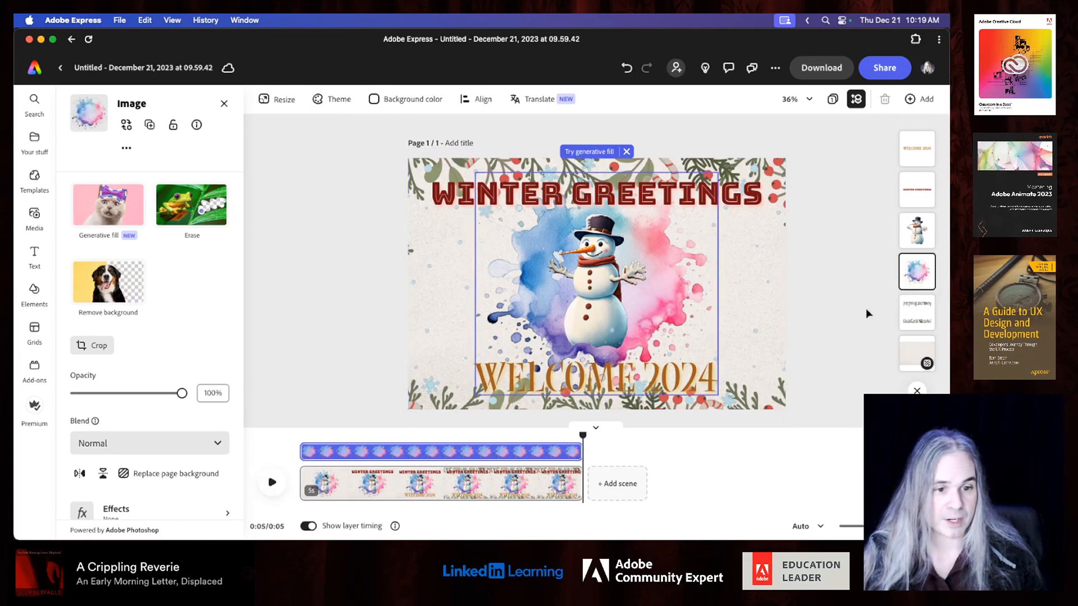
pyautogui.moveTo(304, 452); pyautogui.dragTo(365, 452)
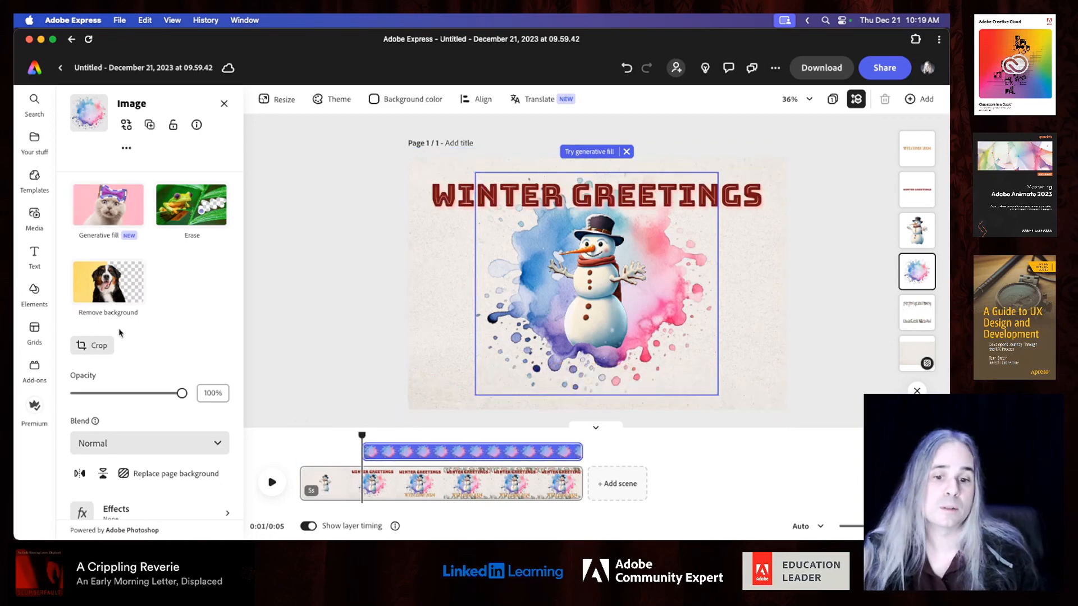
pyautogui.scroll(-3, 138, 377)
pyautogui.click(150, 498)
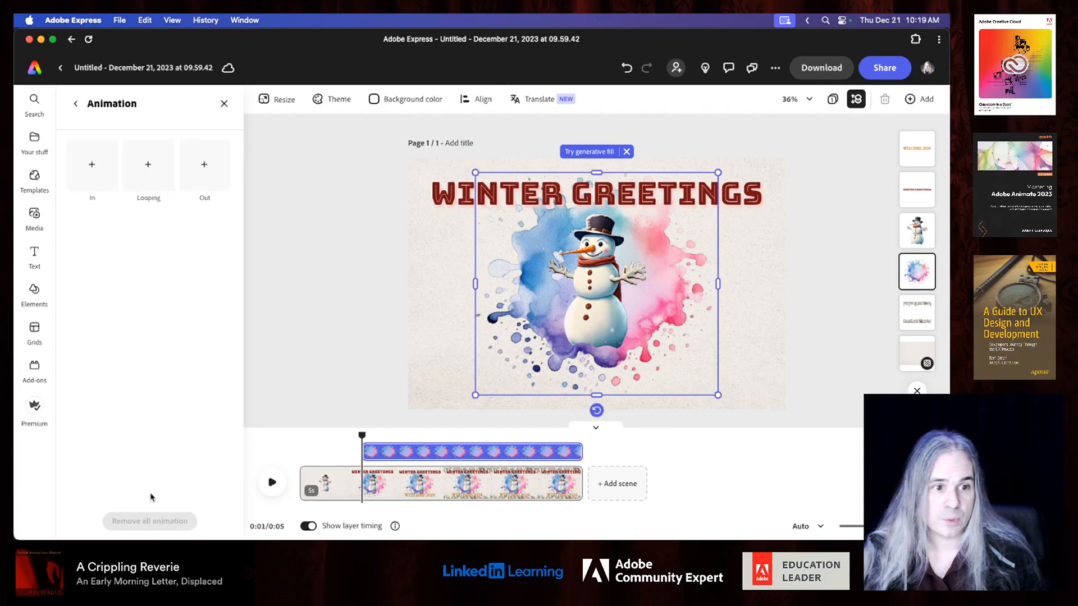
pyautogui.click(149, 166)
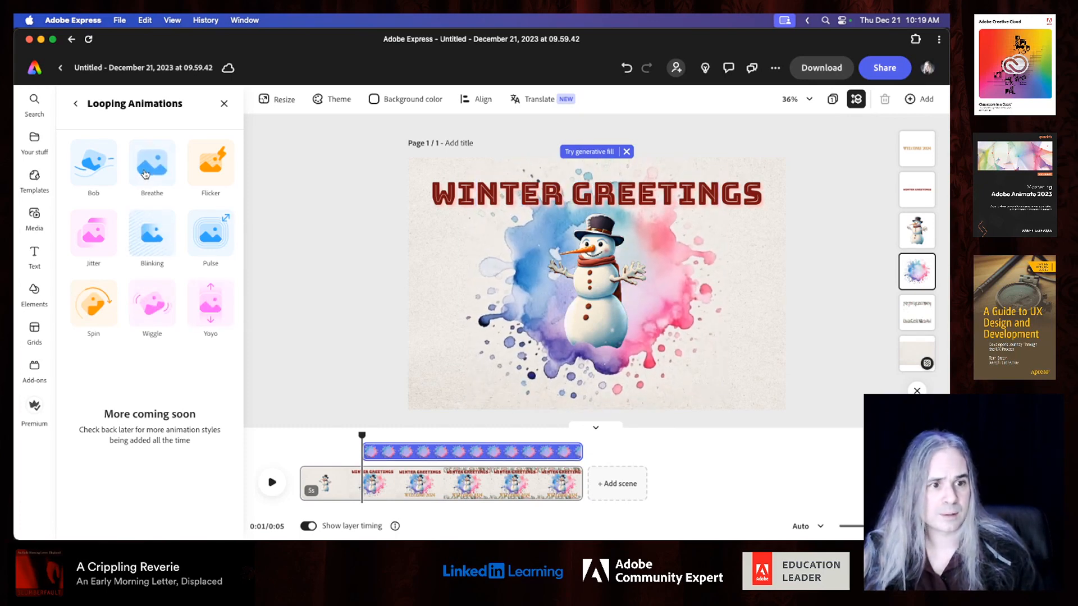
pyautogui.click(224, 240)
pyautogui.click(124, 253)
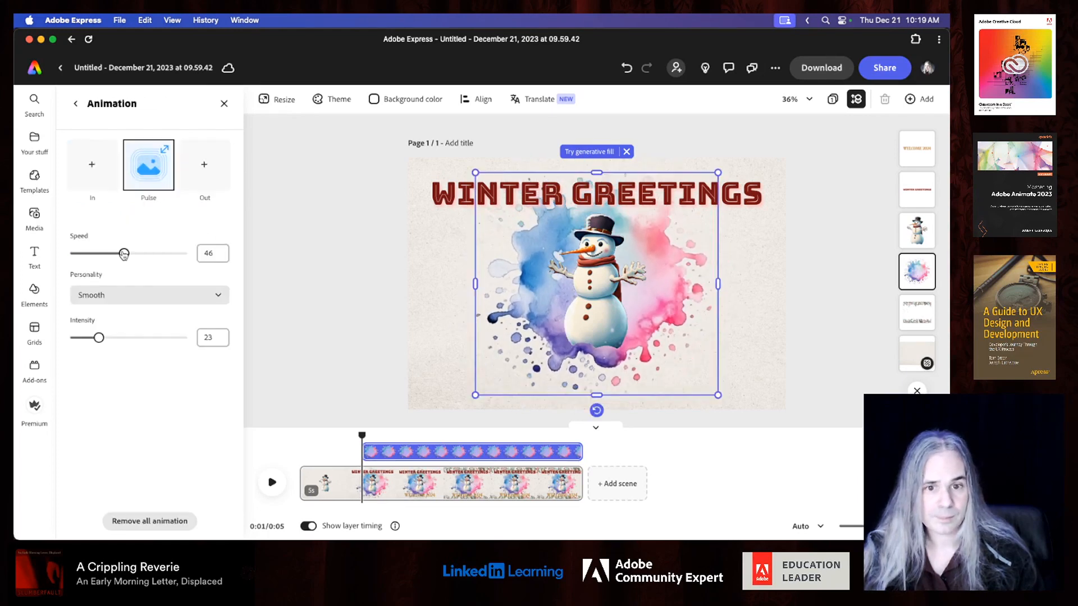
pyautogui.click(96, 254)
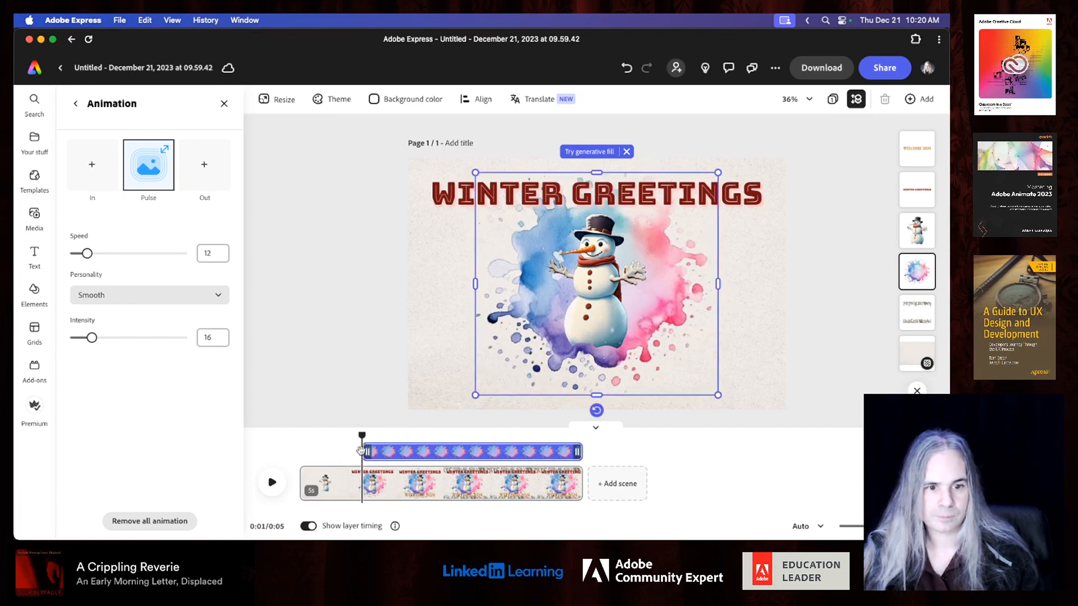
# Preview the splatter's Pulse animation and examine the frames around the layer's start.
pyautogui.click(271, 483)
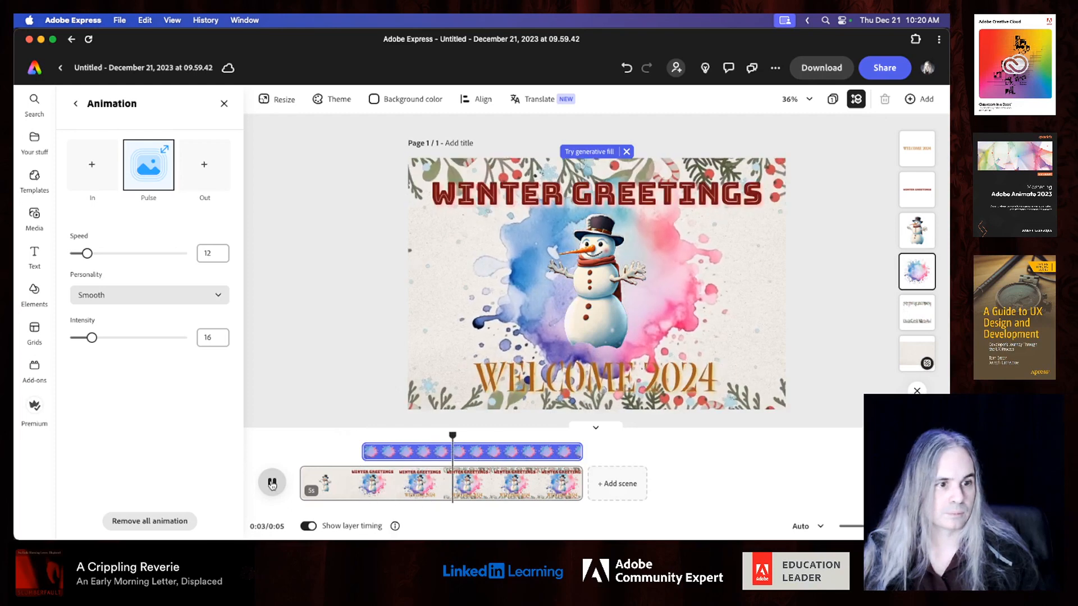
pyautogui.click(272, 483)
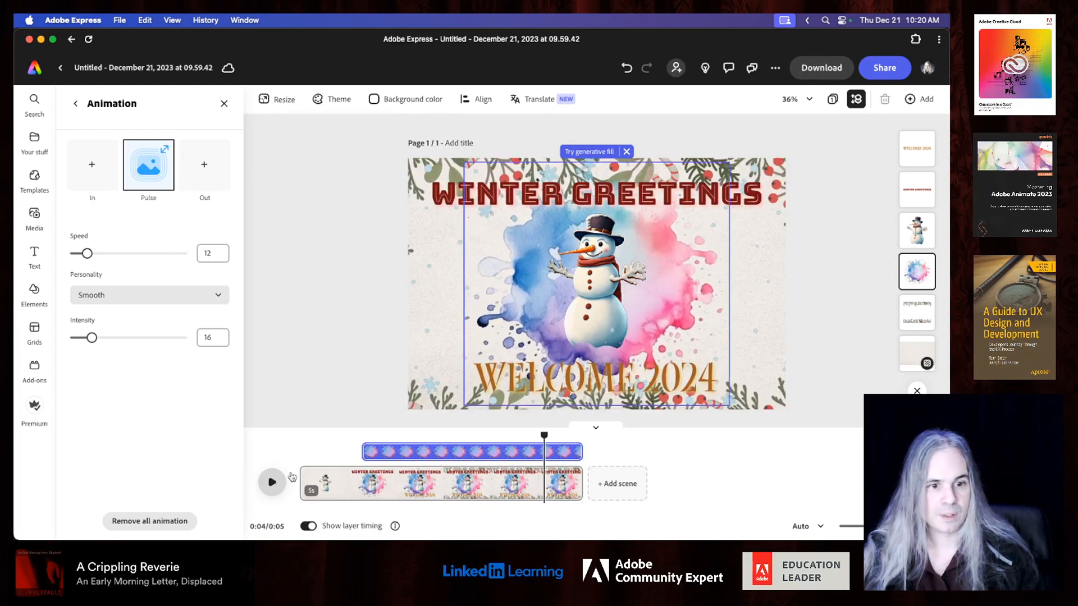
pyautogui.click(363, 433)
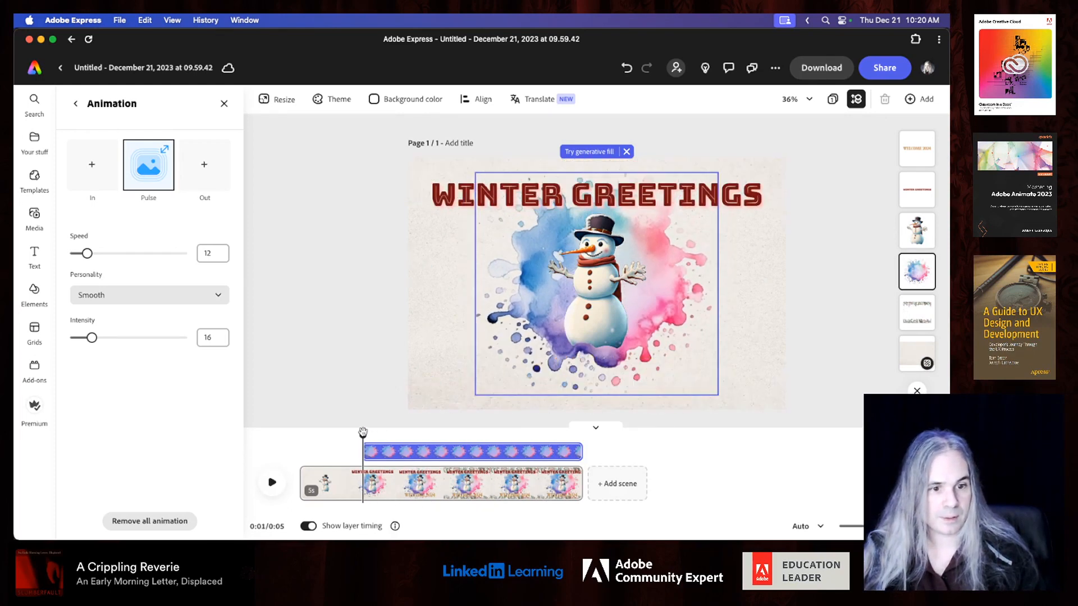
pyautogui.rightClick(391, 452)
pyautogui.click(387, 452)
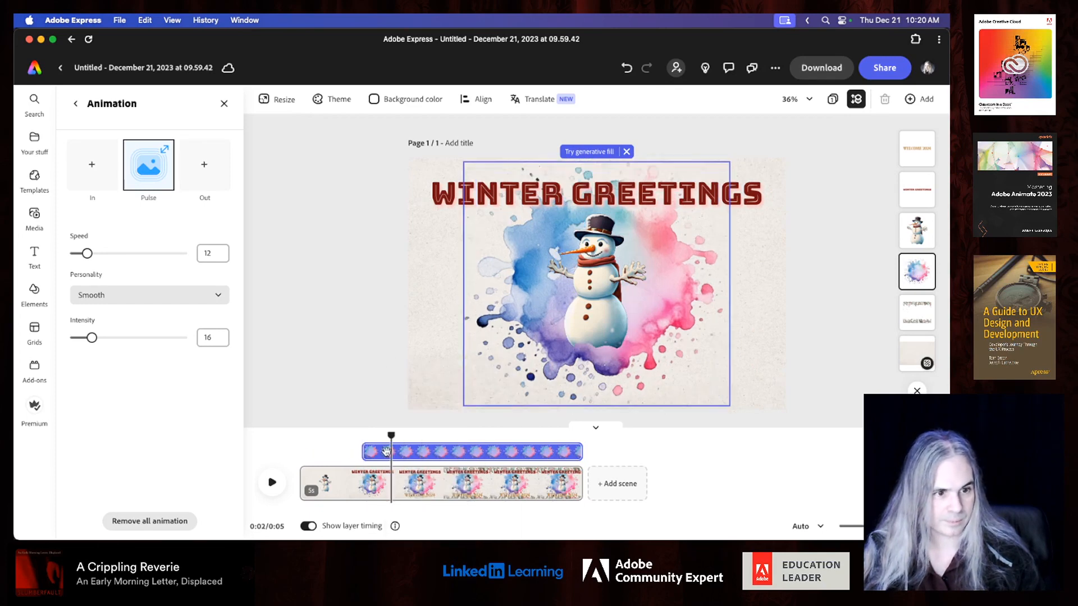
pyautogui.moveTo(391, 436); pyautogui.dragTo(363, 437)
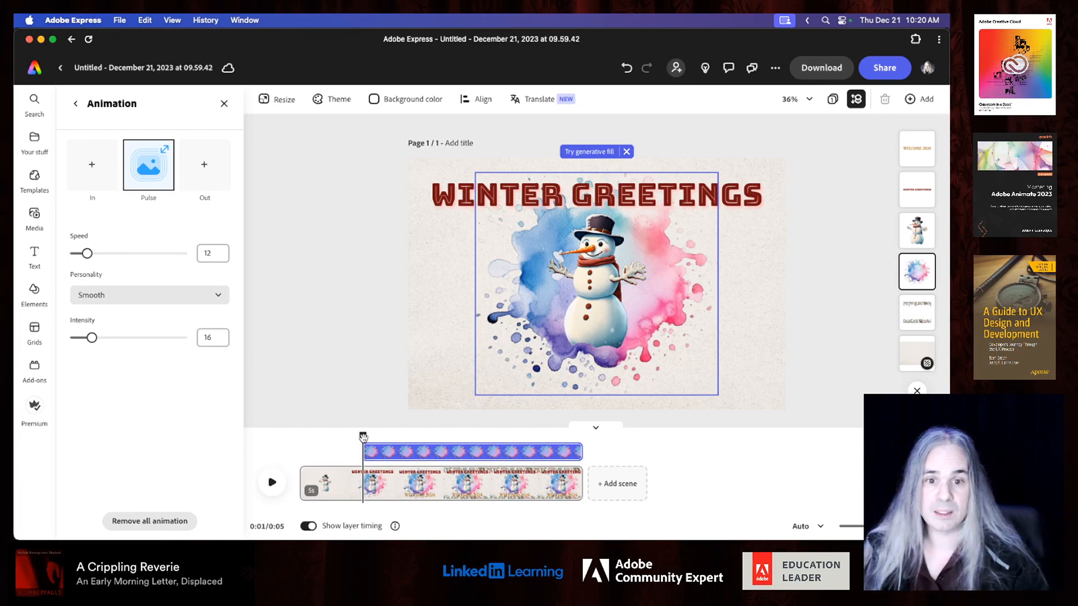
# Add the Grow entrance animation to the watercolor splatter and preview the scene from the beginning.
pyautogui.click(105, 177)
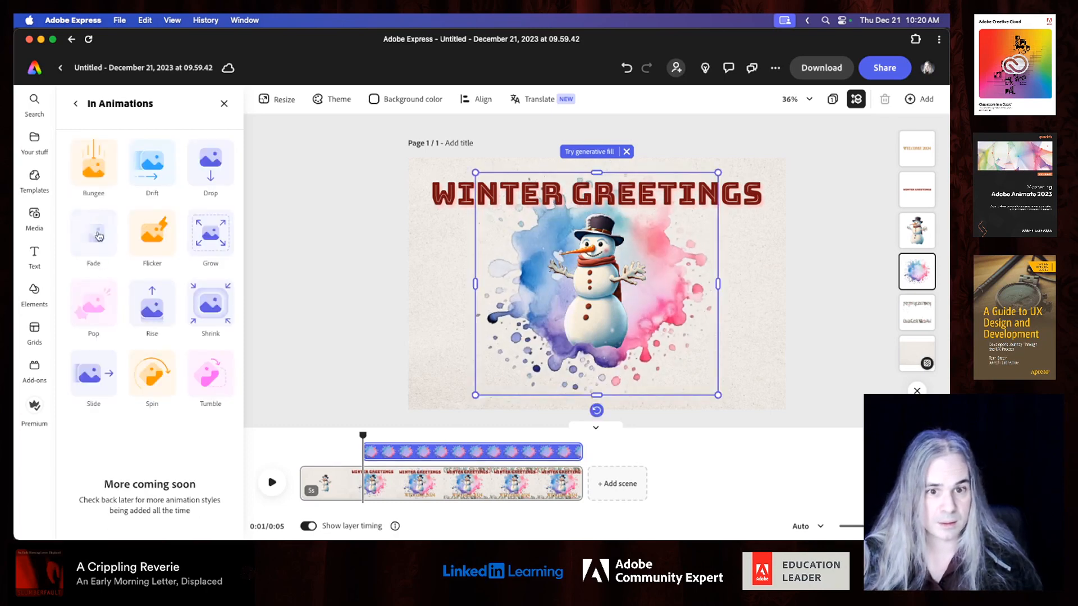
pyautogui.click(209, 233)
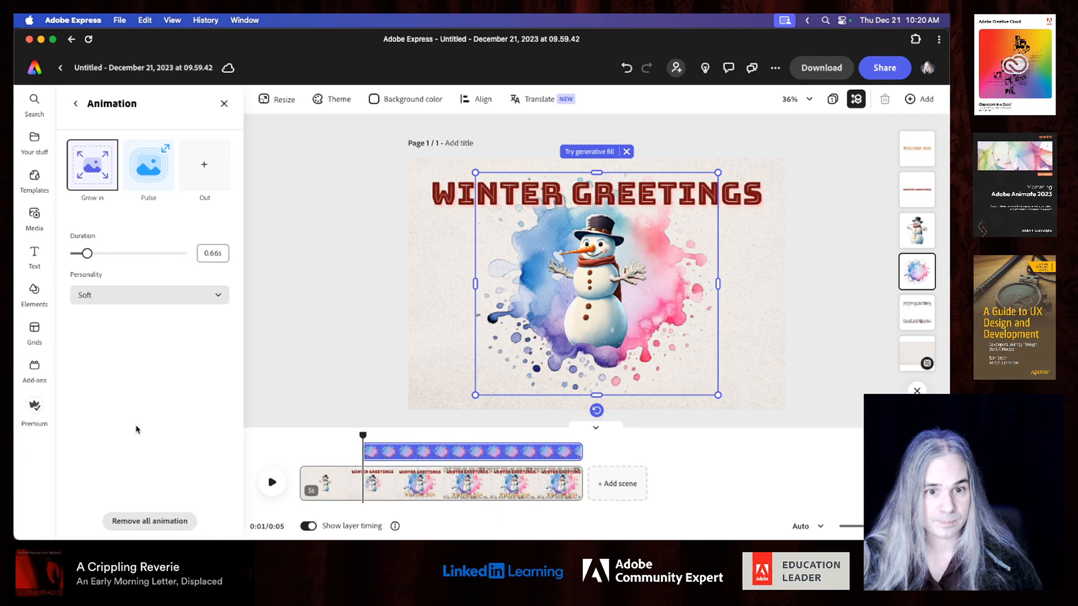
pyautogui.click(305, 447)
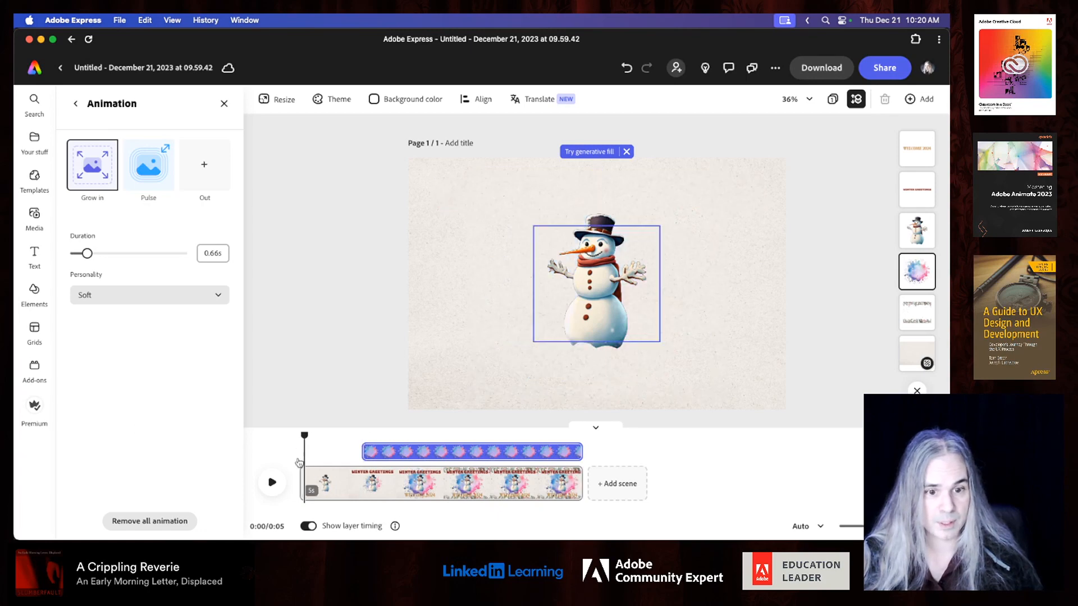
pyautogui.click(272, 483)
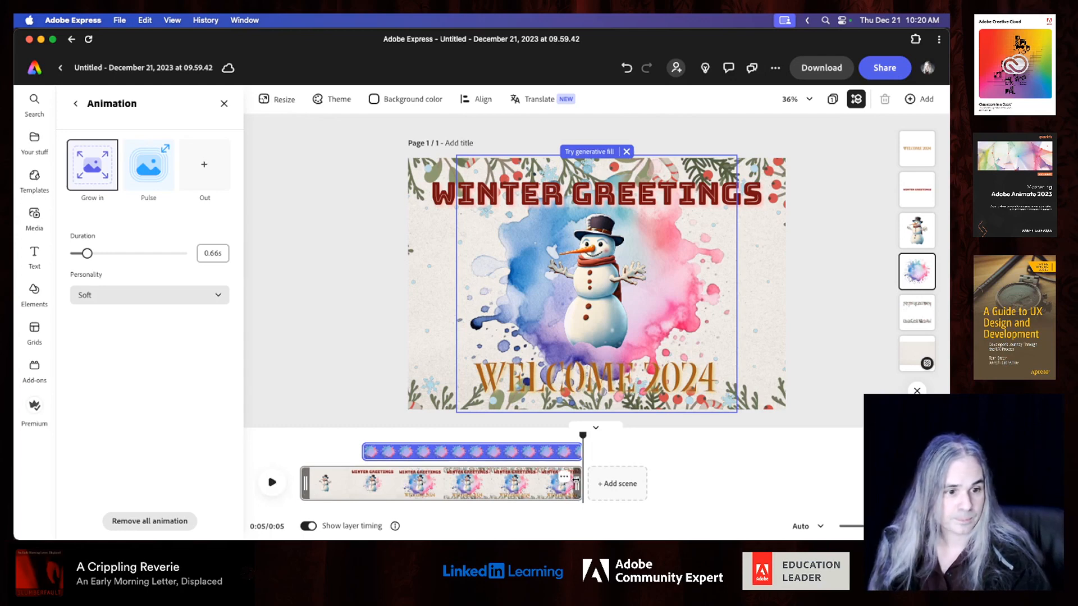
# Extend the scene's duration to 8 seconds and preview it from the beginning.
pyautogui.moveTo(577, 484); pyautogui.dragTo(745, 484)
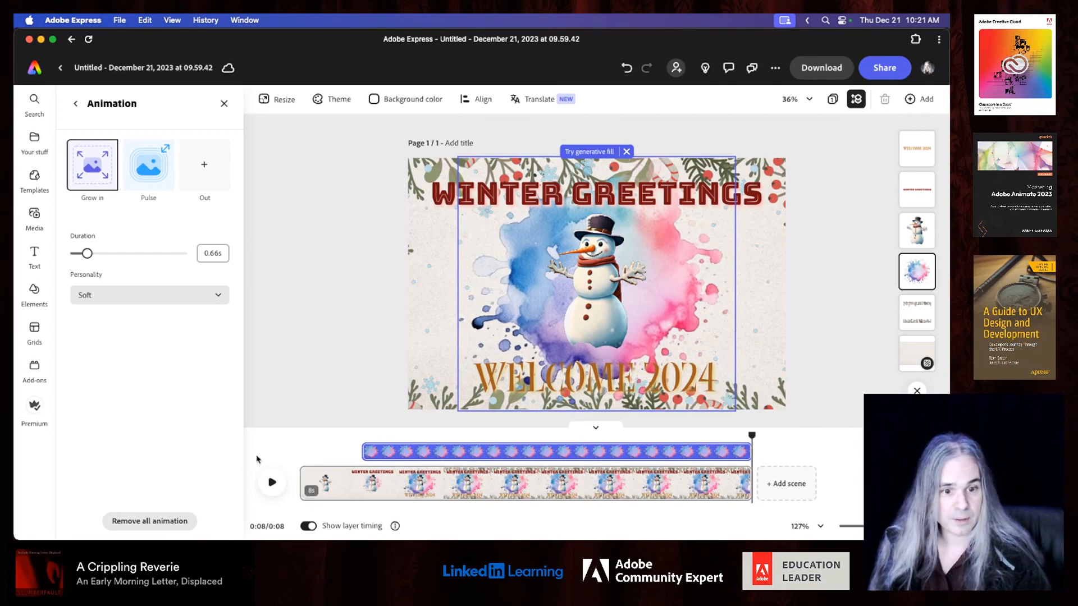
pyautogui.click(305, 445)
pyautogui.click(272, 482)
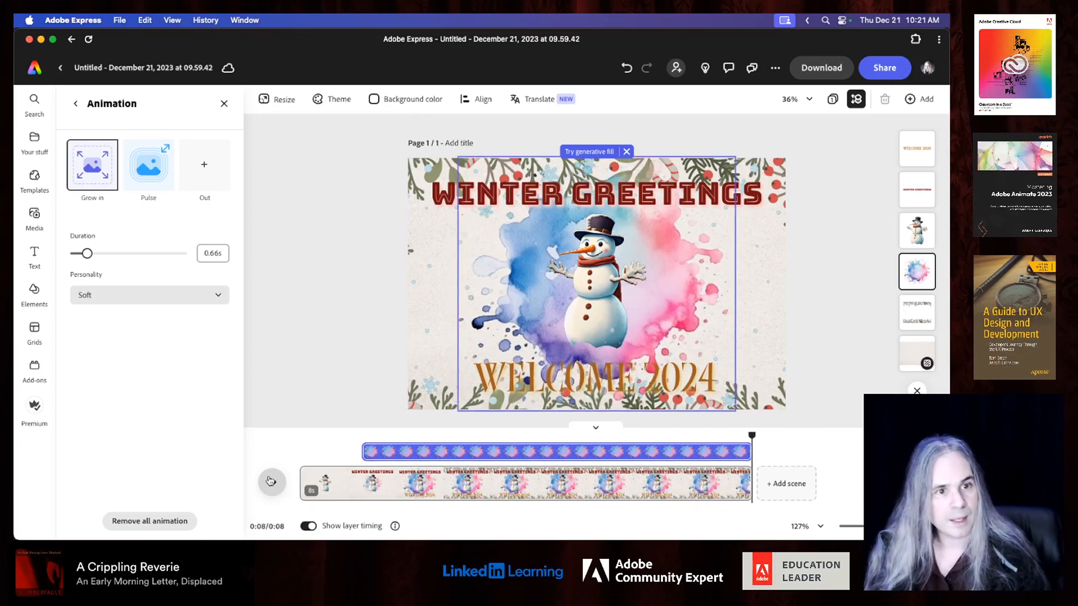
# Try the Multiply blend mode on the branch frame image and switch it to Screen.
pyautogui.click(417, 402)
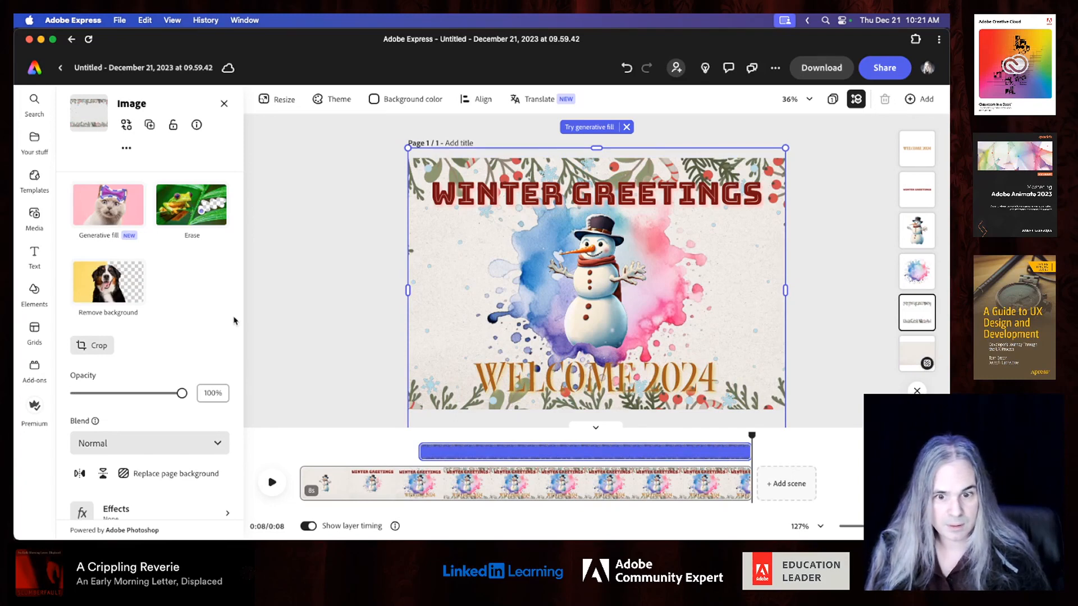
pyautogui.scroll(-3, 191, 348)
pyautogui.click(218, 351)
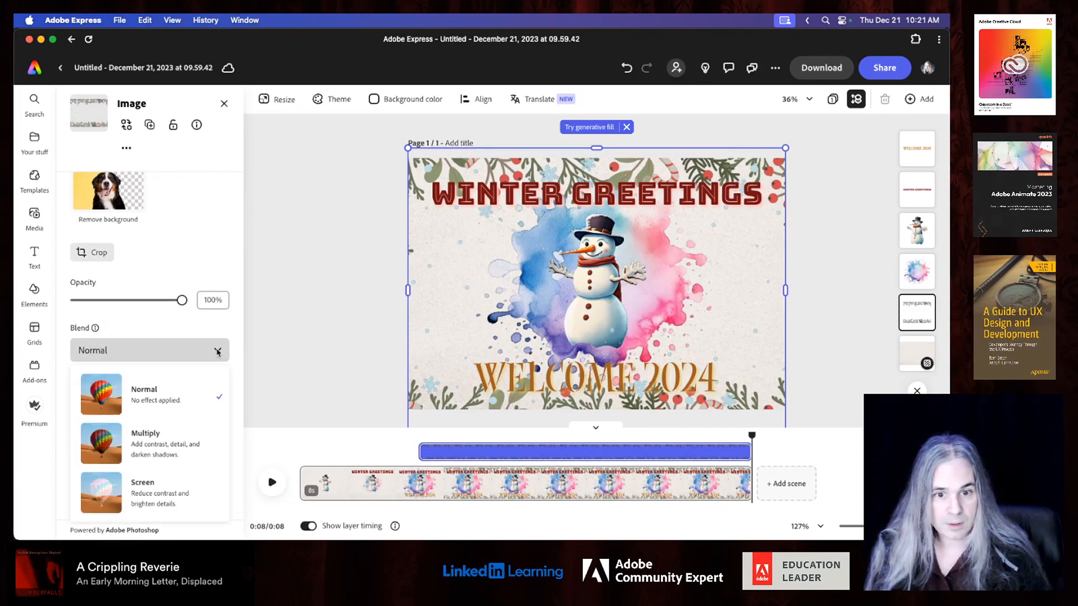
pyautogui.click(177, 444)
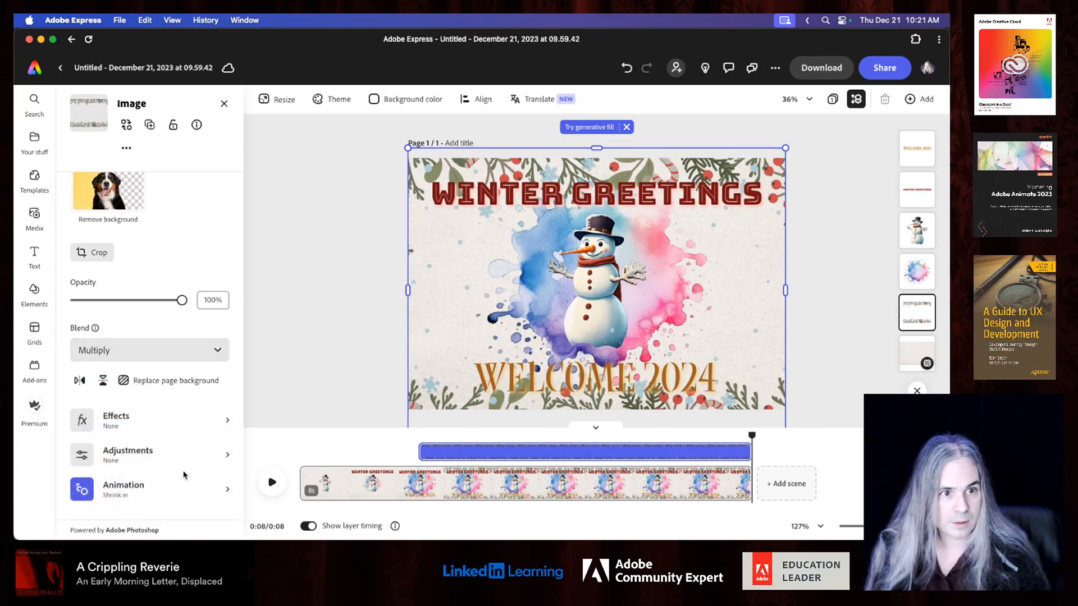
pyautogui.click(189, 357)
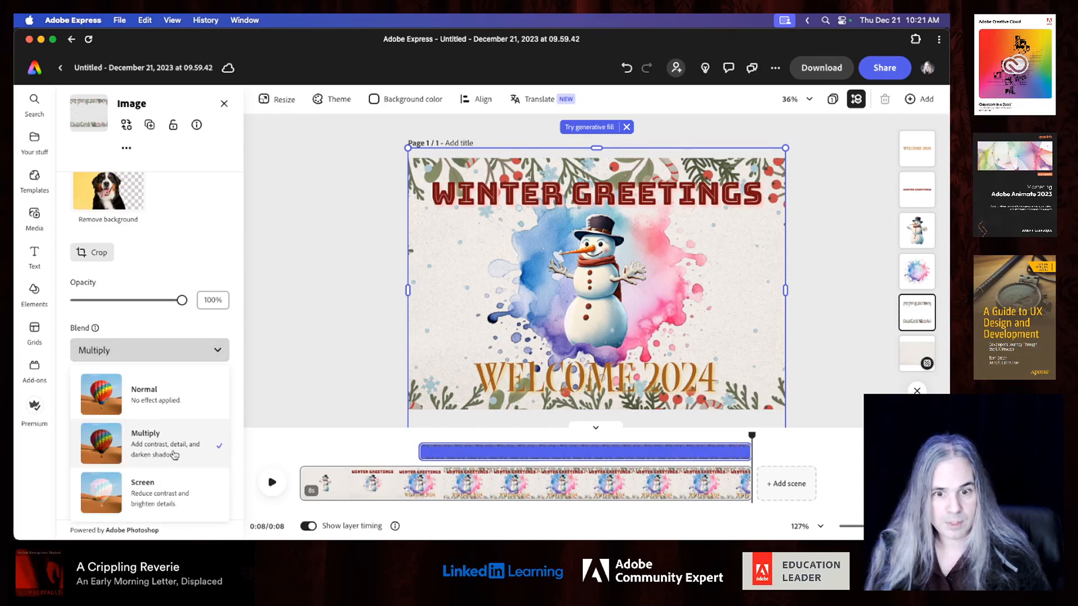
pyautogui.click(169, 494)
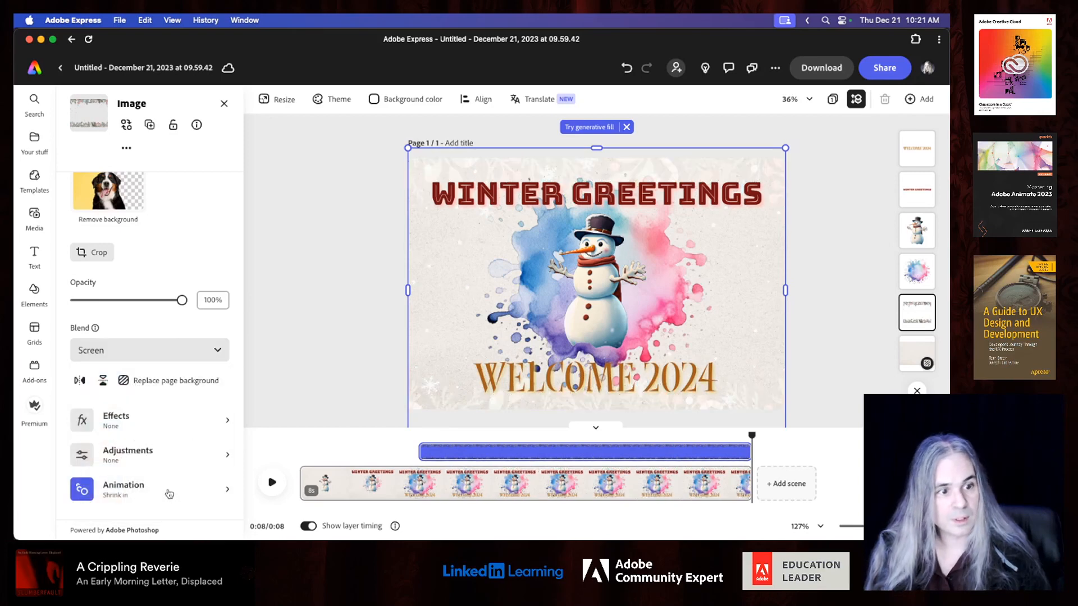
# Set the branch frame image's blend mode to Normal and reduce its opacity to 53%.
pyautogui.click(167, 352)
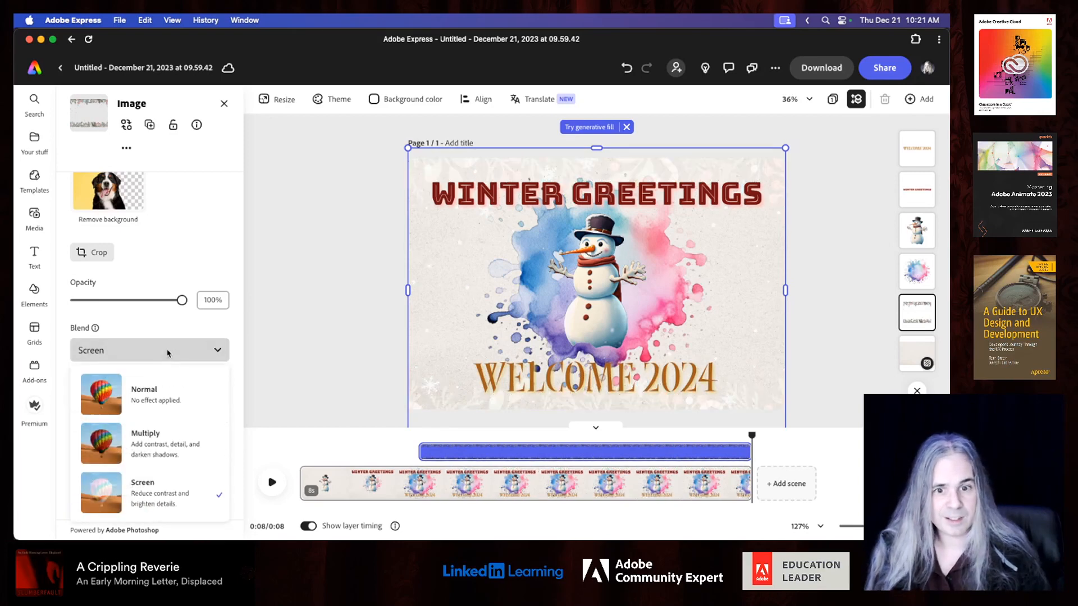
pyautogui.click(159, 396)
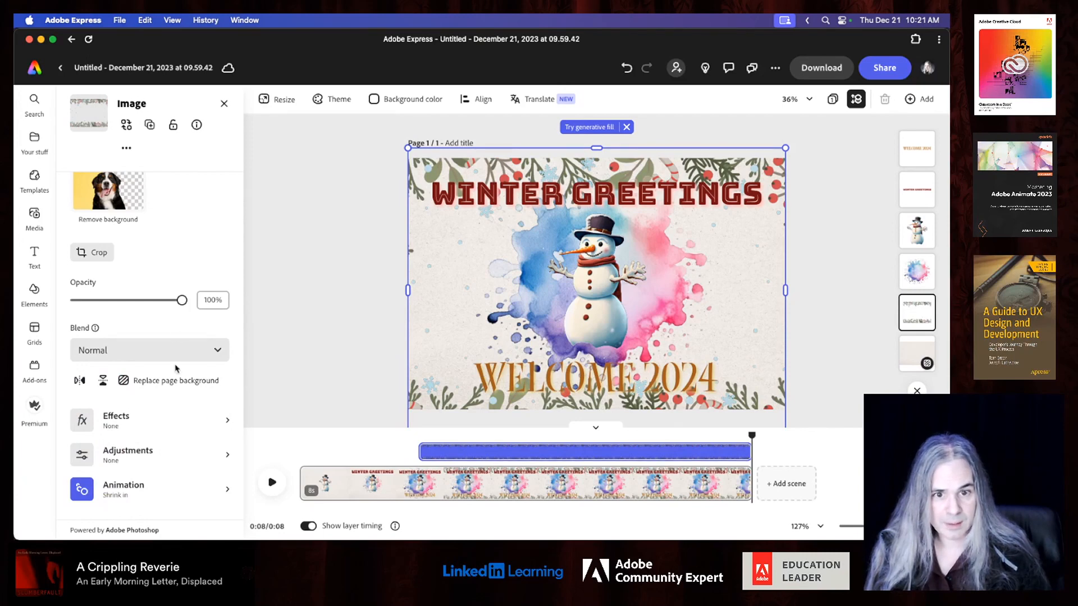
pyautogui.moveTo(181, 300); pyautogui.dragTo(132, 303)
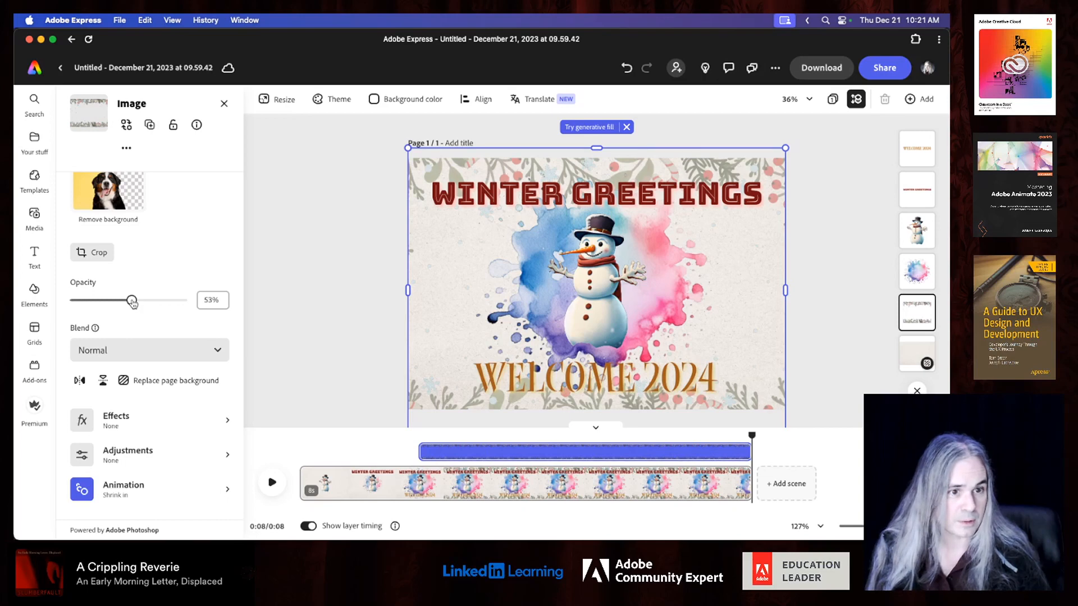
# Enlarge the branch frame slightly, centre it horizontally over the page, and preview the scene from the beginning.
pyautogui.moveTo(785, 148); pyautogui.dragTo(805, 139)
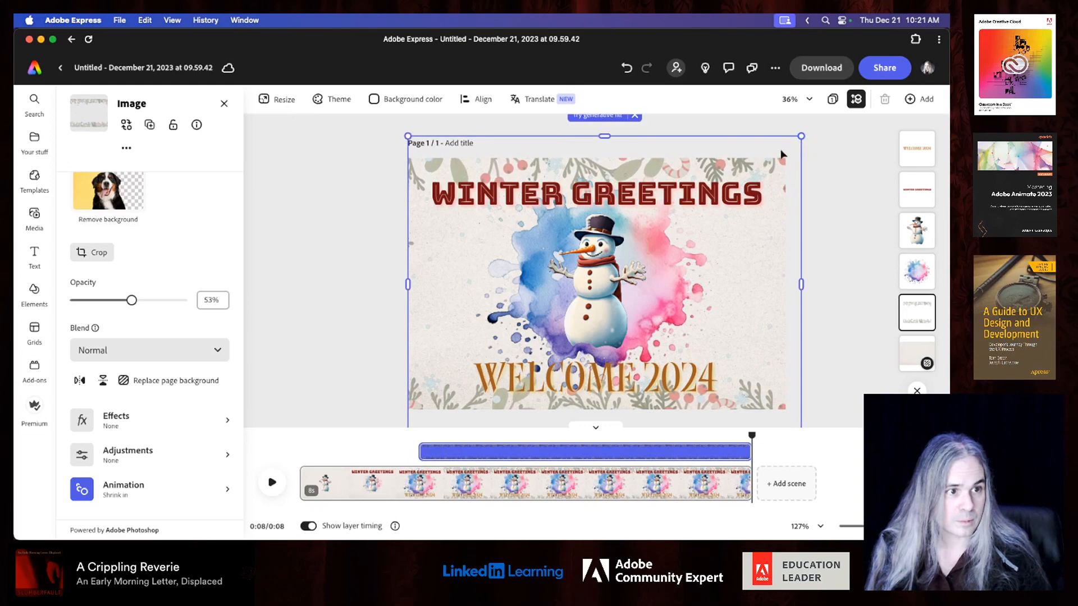
pyautogui.moveTo(754, 168); pyautogui.dragTo(747, 171)
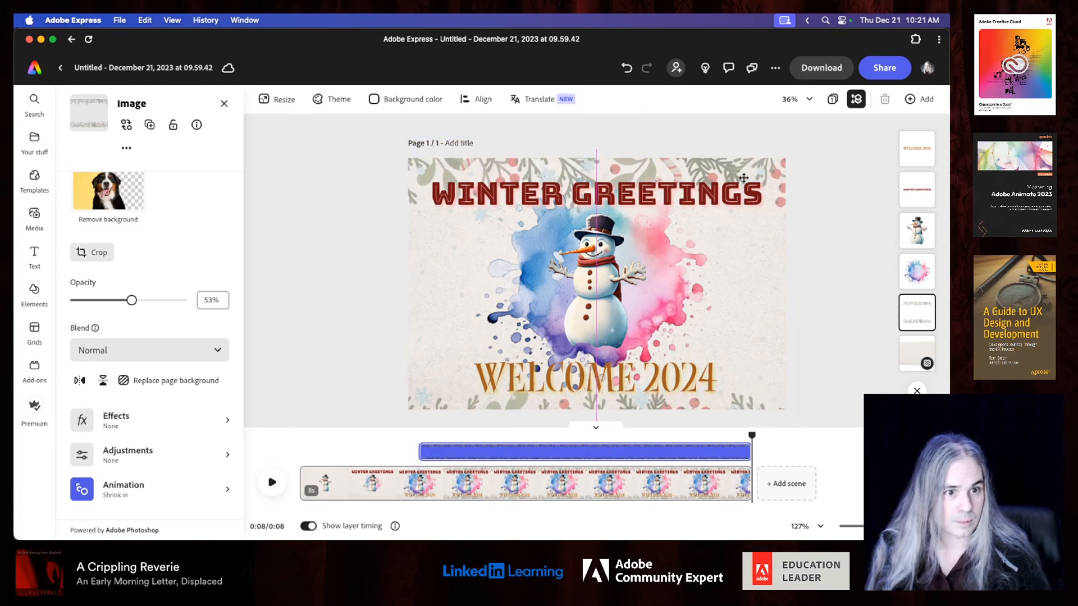
pyautogui.click(813, 216)
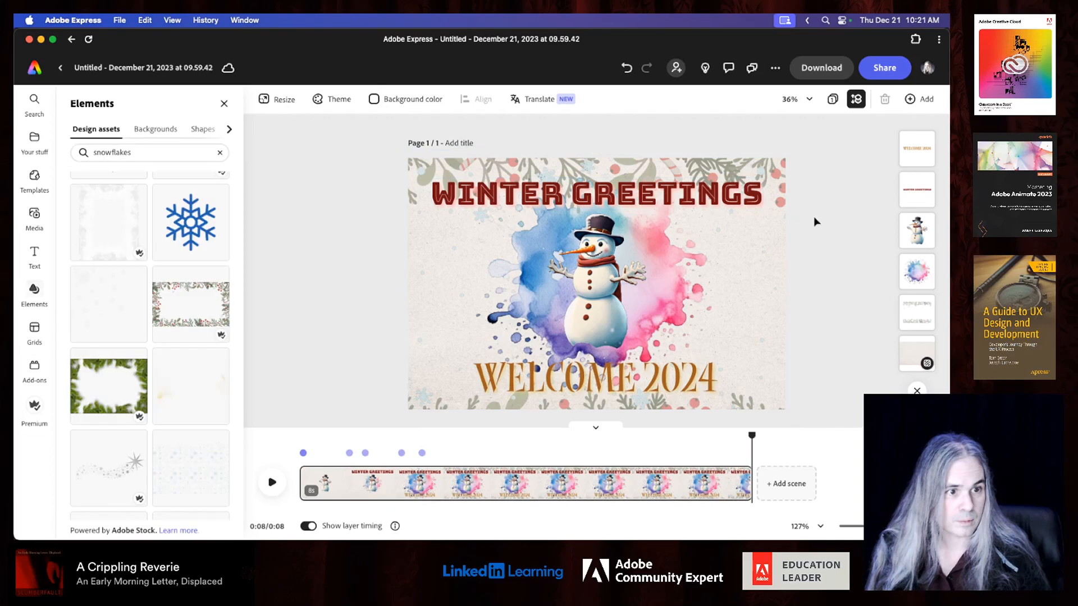
pyautogui.click(310, 456)
pyautogui.click(273, 483)
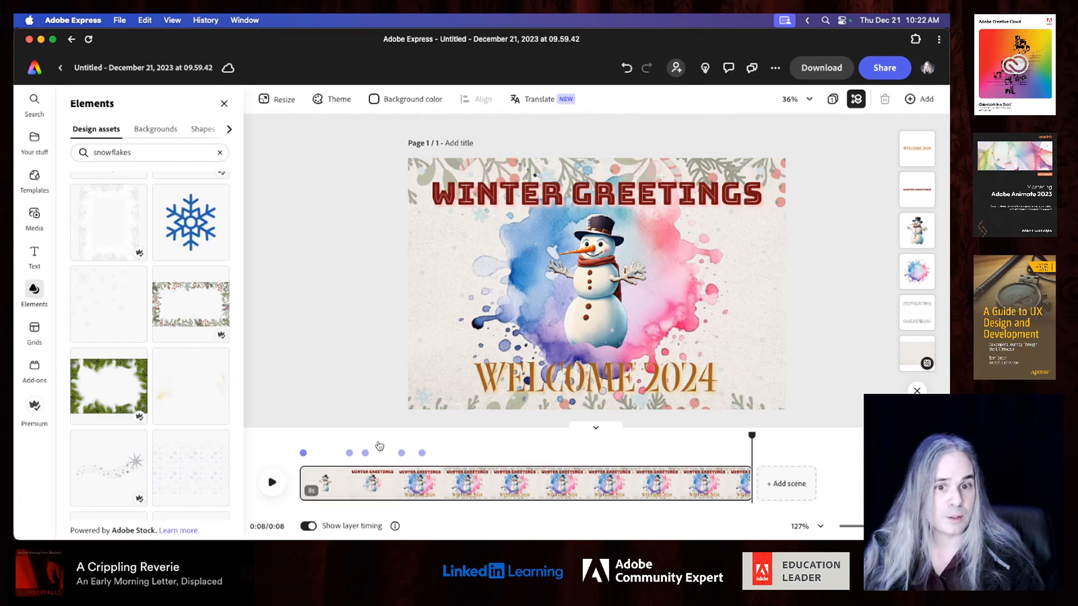
# Trim the start of the snowman's layer timing to about 1.8 s.
pyautogui.click(605, 308)
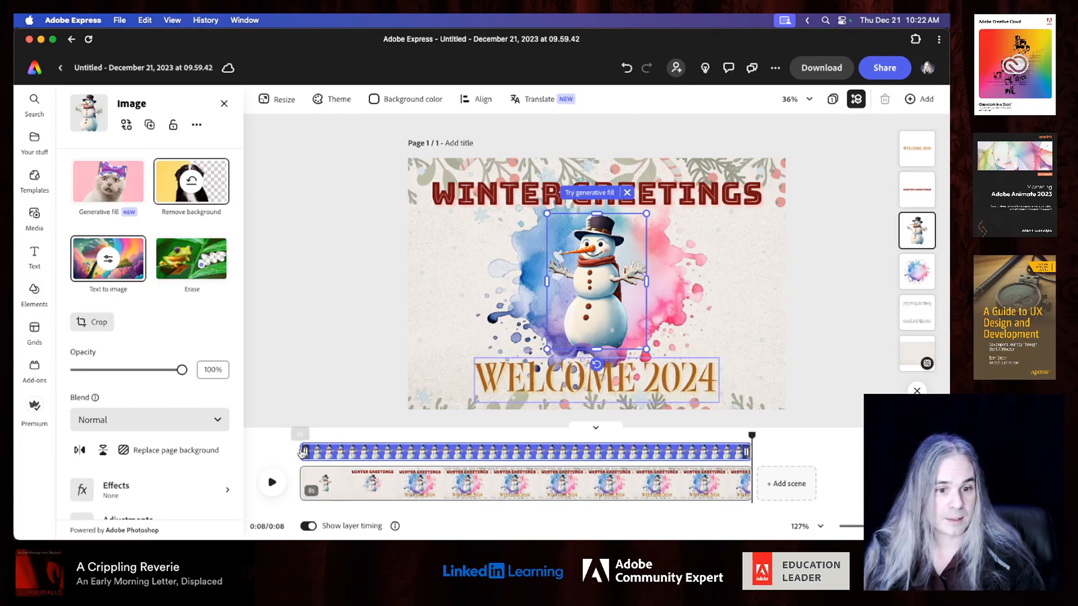
pyautogui.click(357, 437)
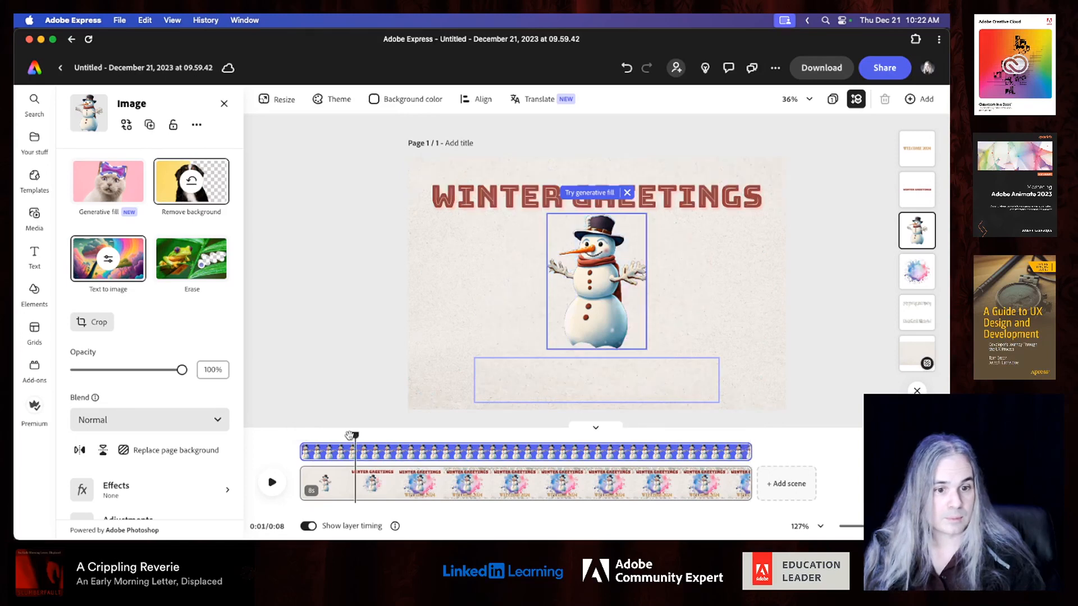
pyautogui.moveTo(357, 437); pyautogui.dragTo(403, 436)
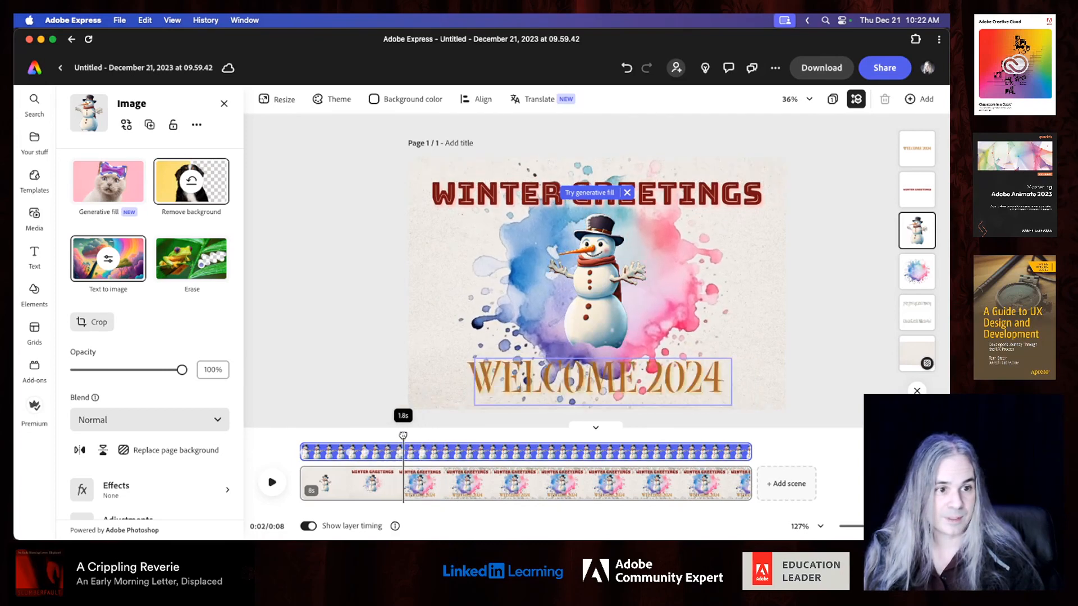
pyautogui.moveTo(302, 453); pyautogui.dragTo(403, 454)
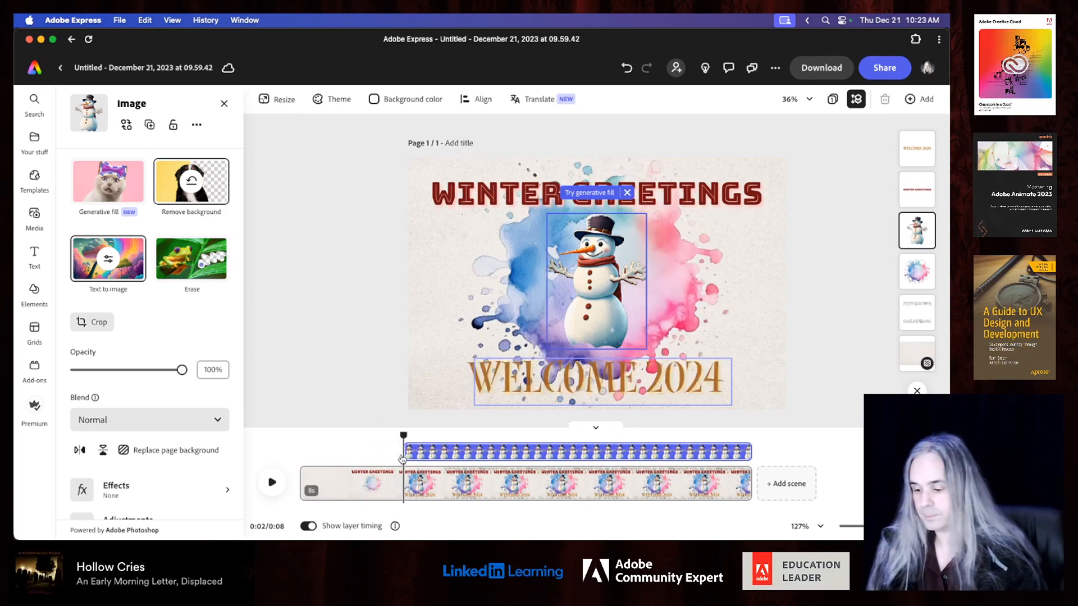
pyautogui.press('super+s')
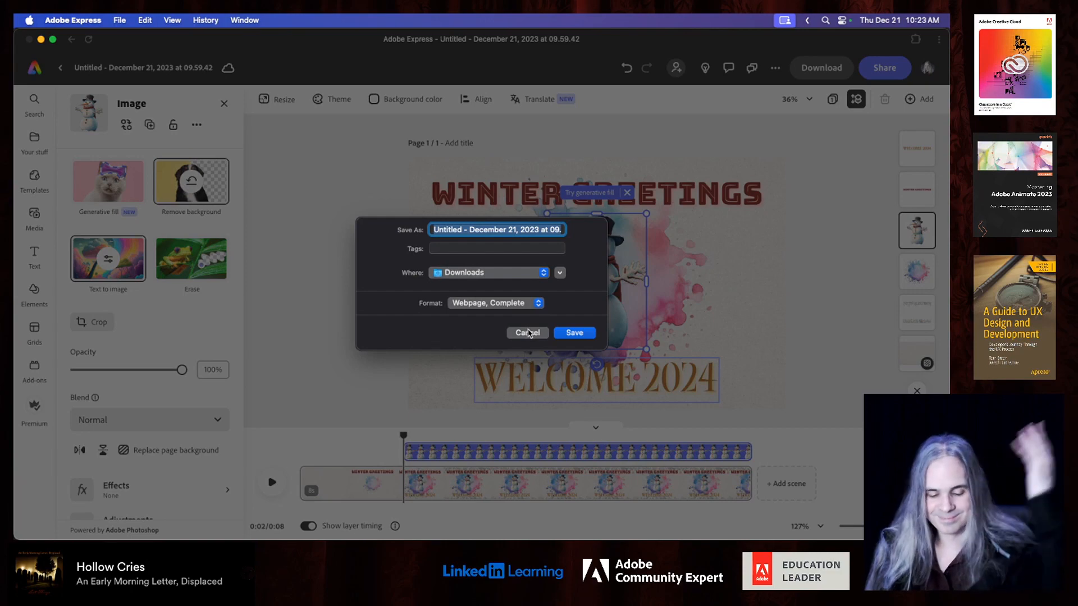
pyautogui.click(529, 333)
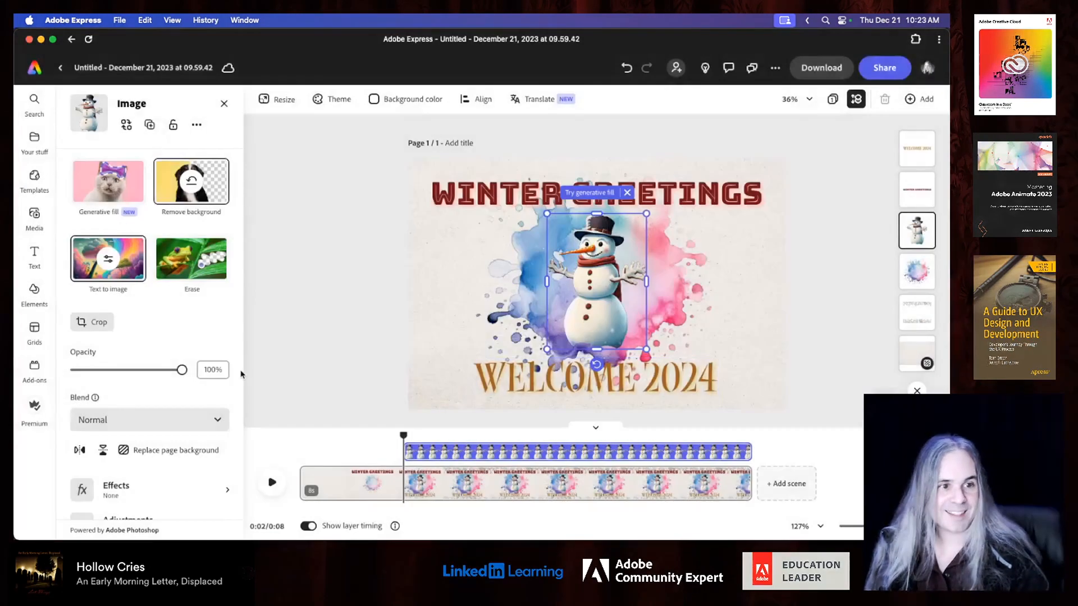
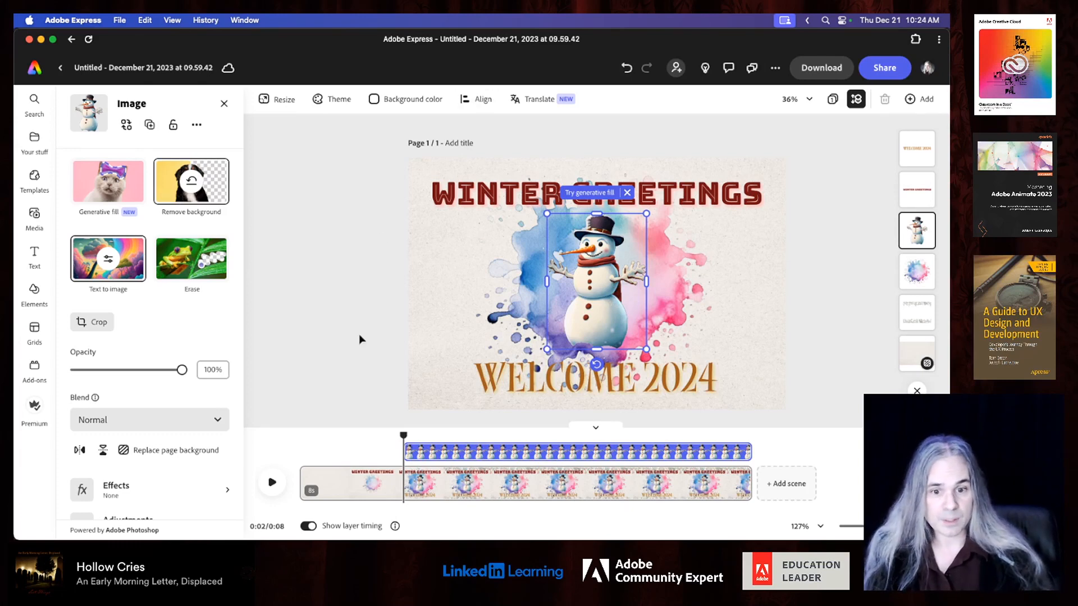
# Add the Slide entrance animation to the snowman with an upward direction and preview it.
pyautogui.scroll(-3, 172, 403)
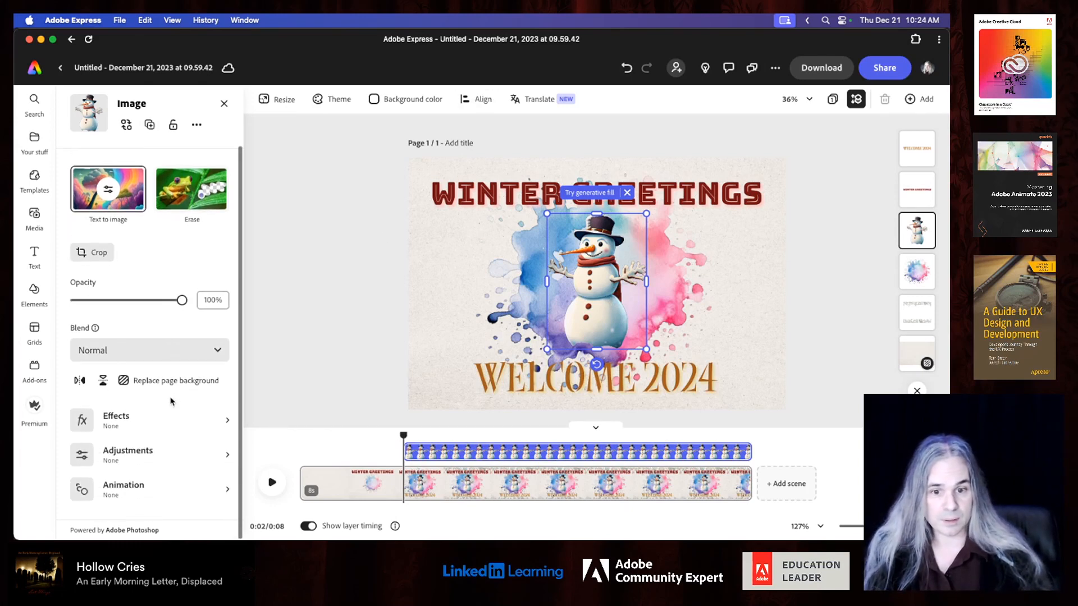
pyautogui.click(162, 493)
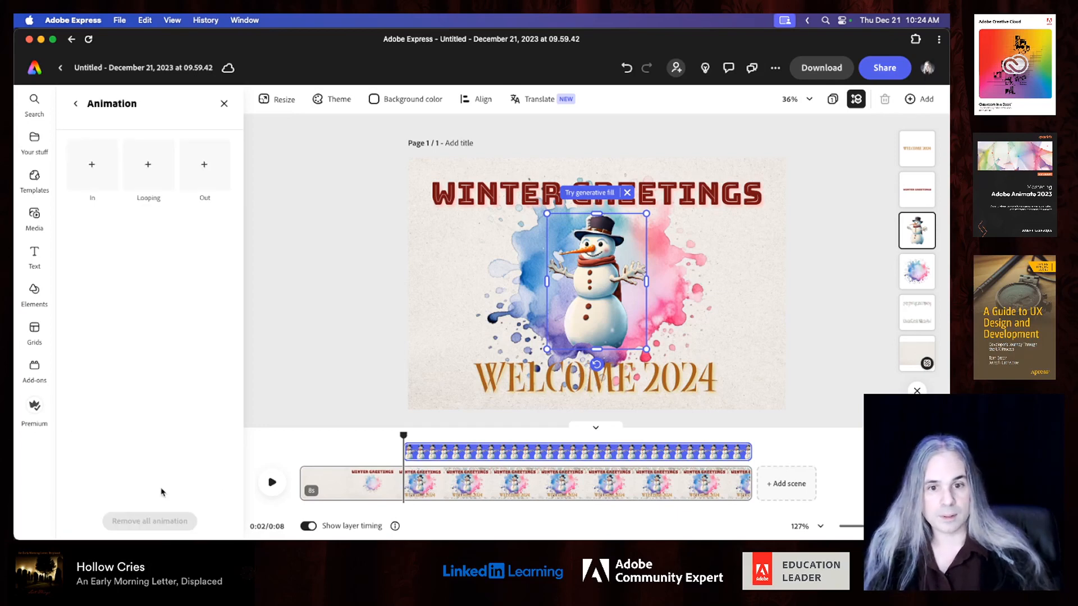
pyautogui.click(88, 163)
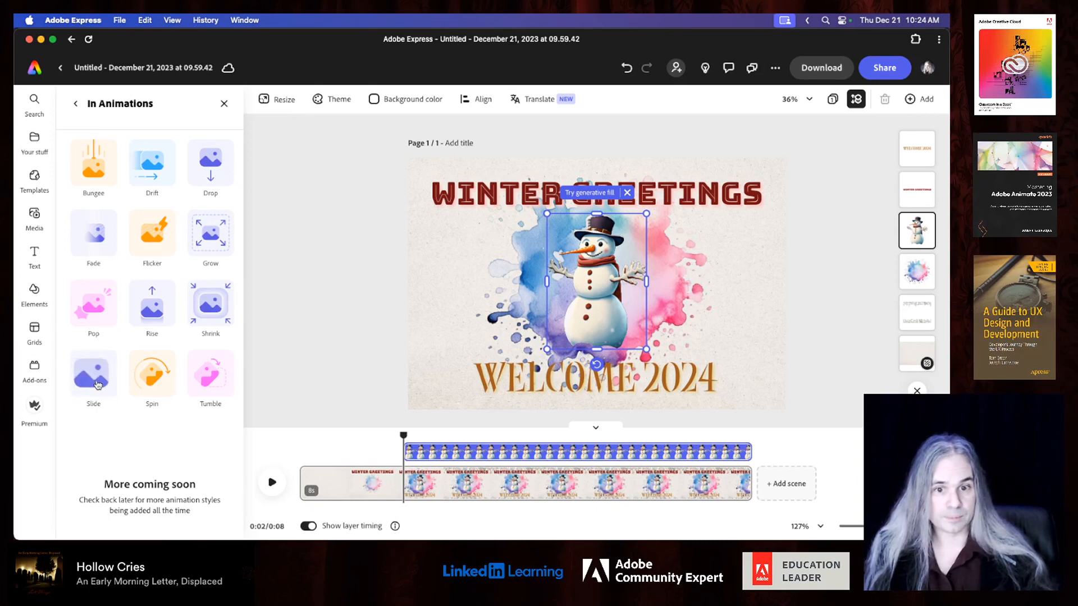
pyautogui.click(96, 375)
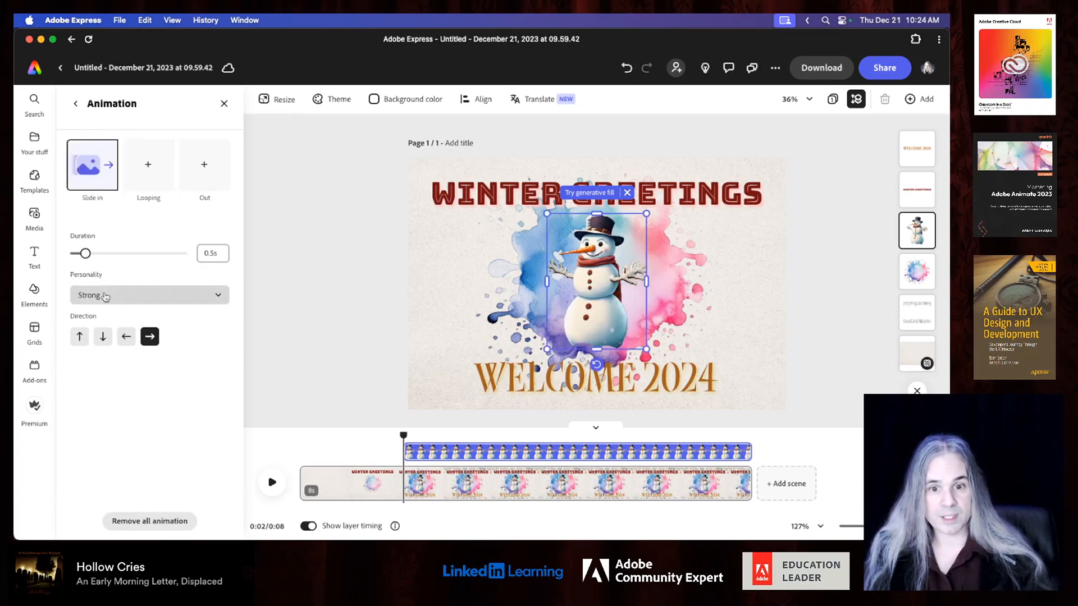
pyautogui.click(78, 338)
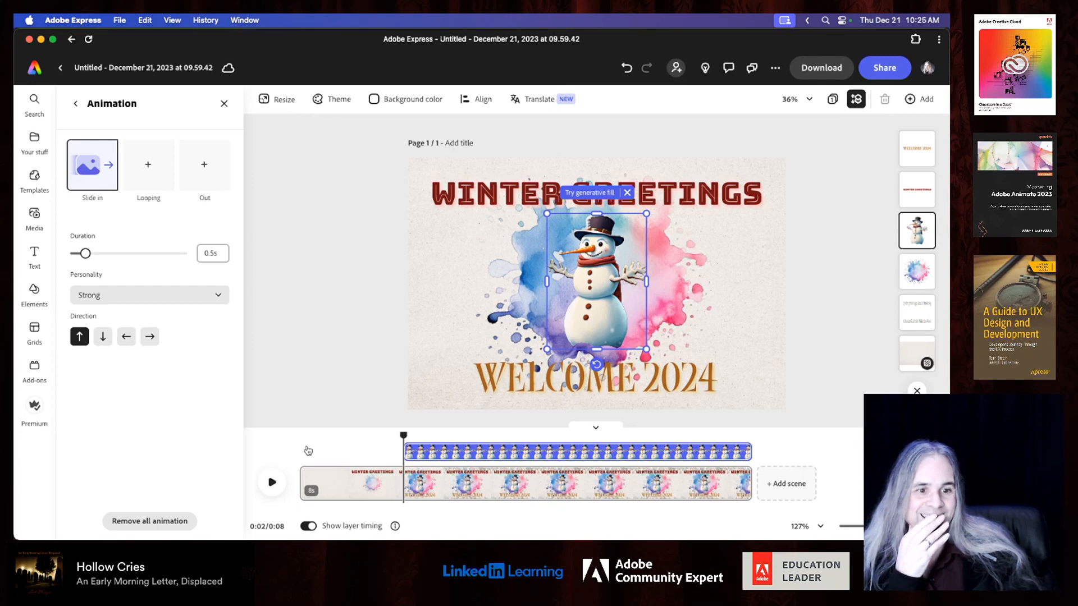
pyautogui.click(272, 483)
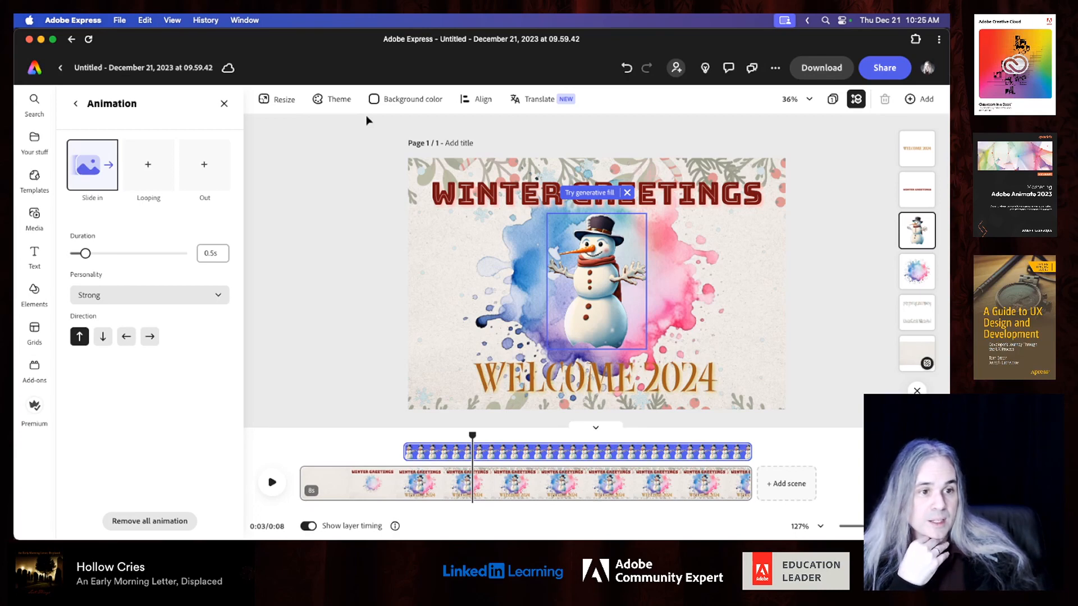
# Preview the full scene from the beginning with nothing selected, and return the playhead to the start.
pyautogui.click(300, 446)
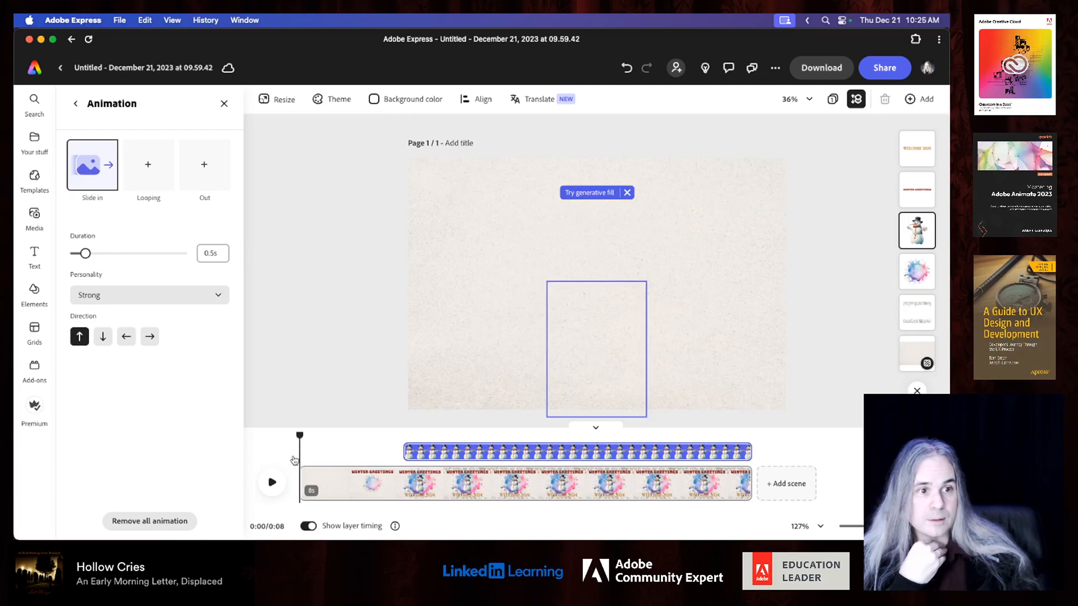
pyautogui.click(289, 406)
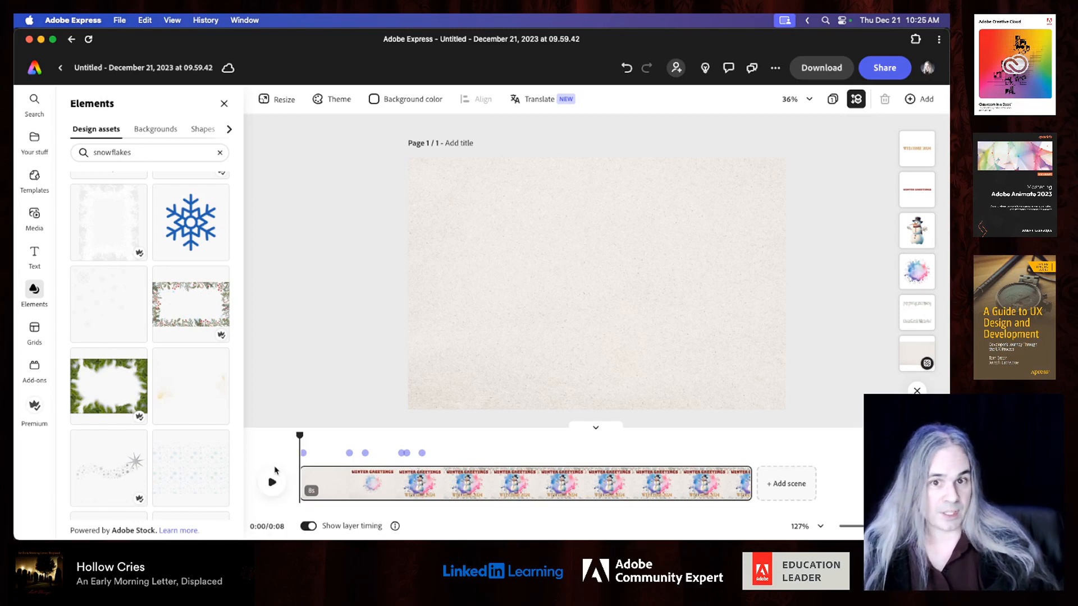
pyautogui.click(224, 104)
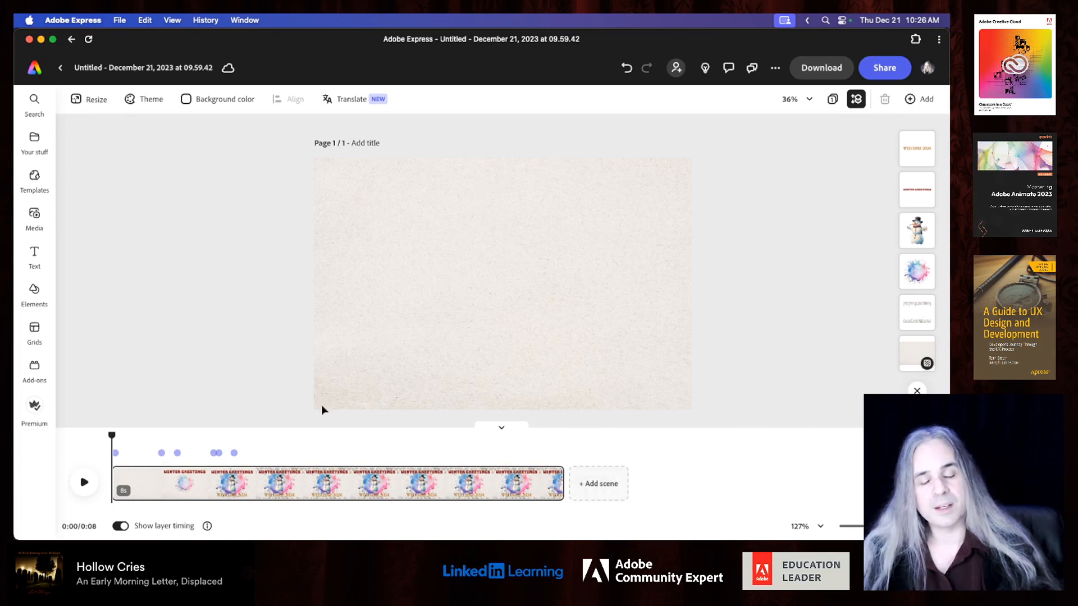
pyautogui.click(83, 482)
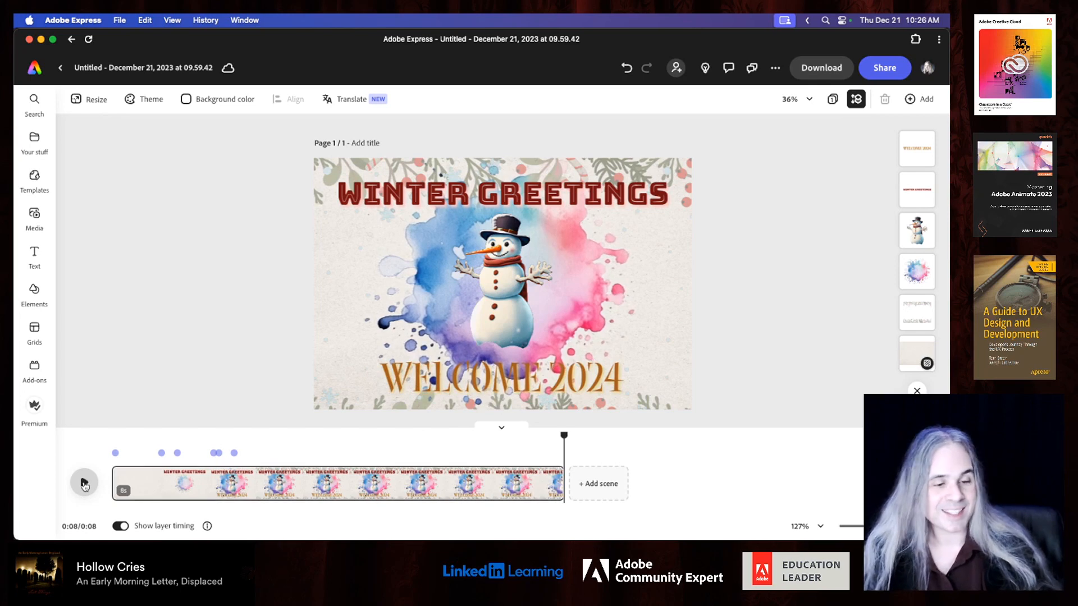
pyautogui.click(124, 435)
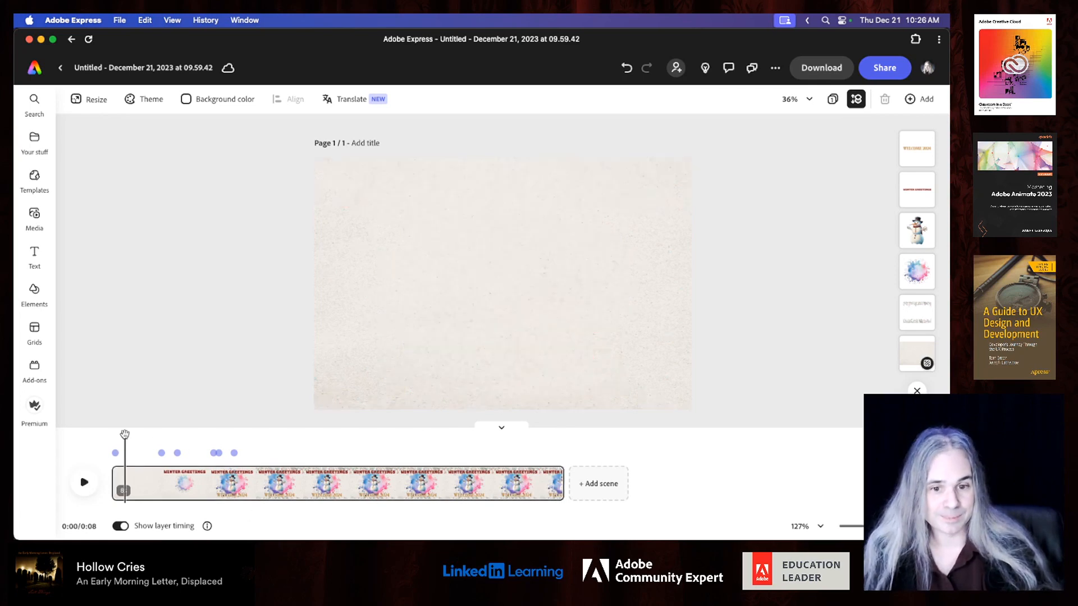
pyautogui.moveTo(125, 435); pyautogui.dragTo(112, 435)
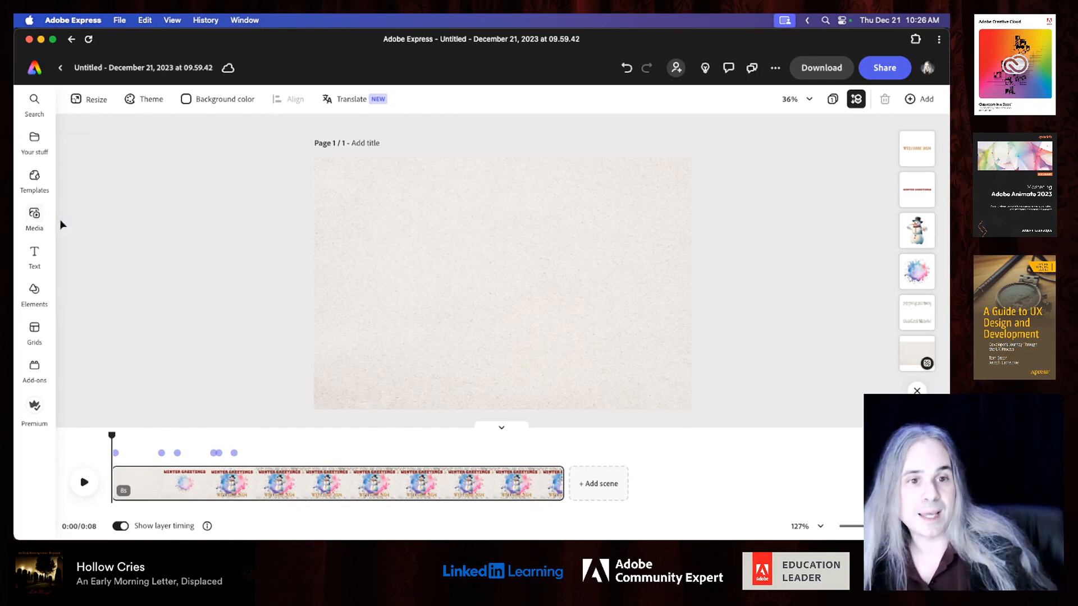
# Search the stock videos for "snow" and add the 9-second blue falling-snow clip to the page.
pyautogui.click(34, 216)
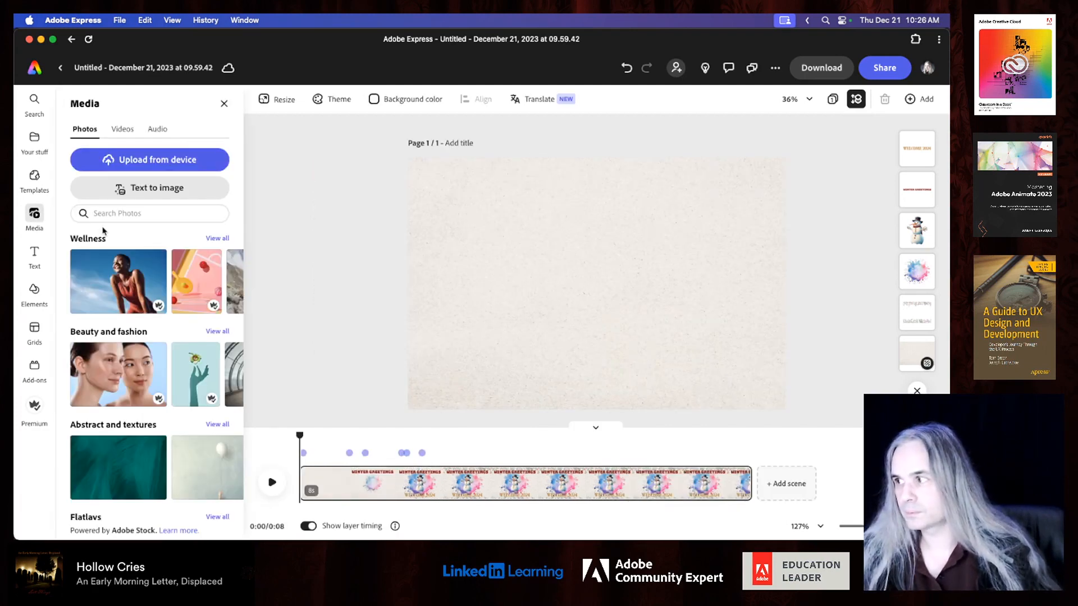
pyautogui.click(120, 130)
pyautogui.click(162, 132)
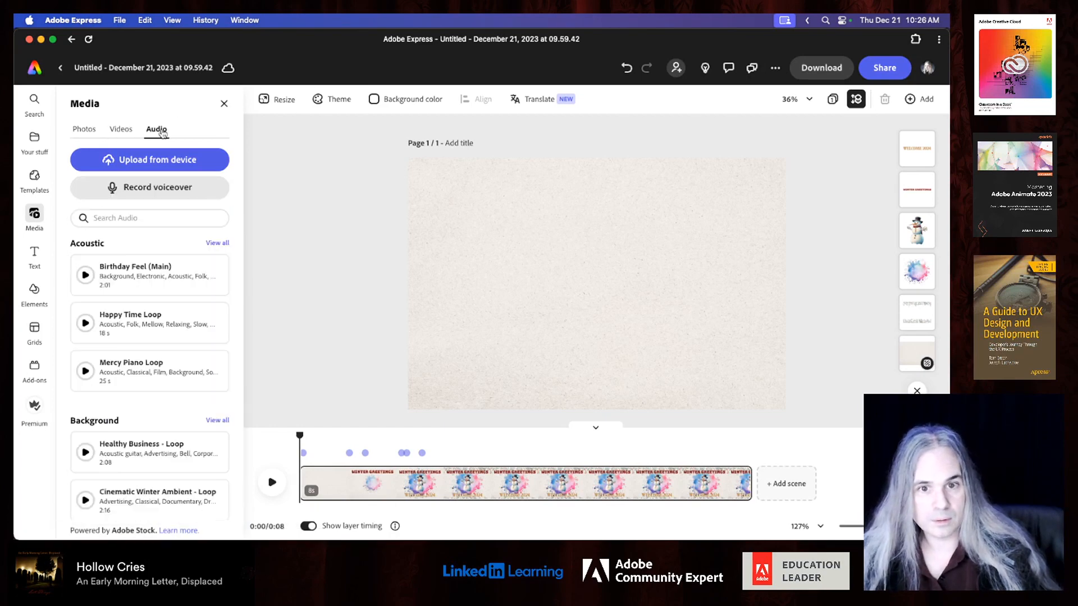
pyautogui.click(119, 131)
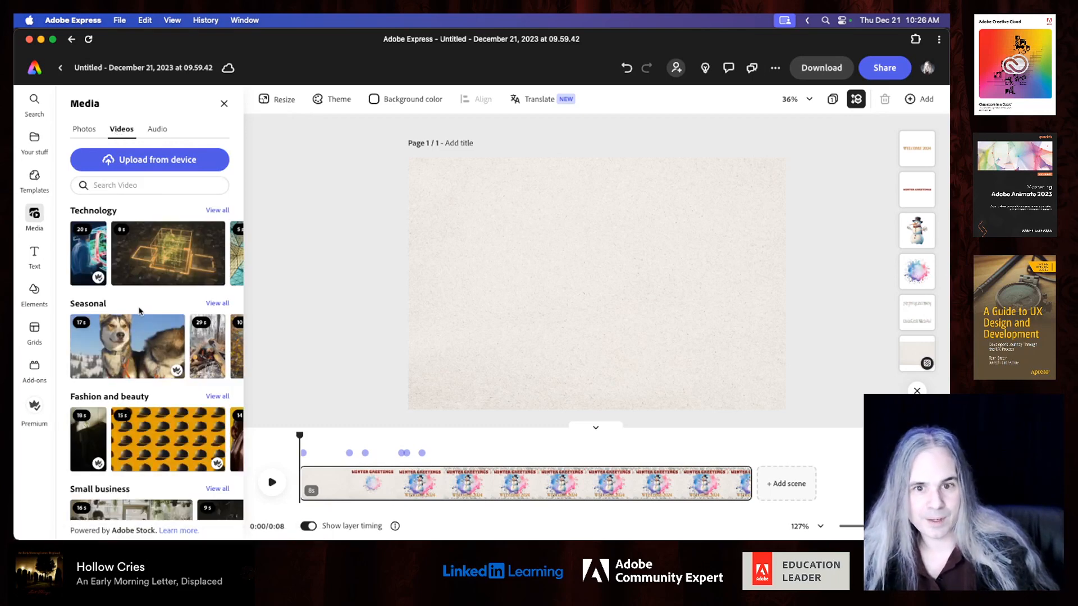
pyautogui.click(115, 184)
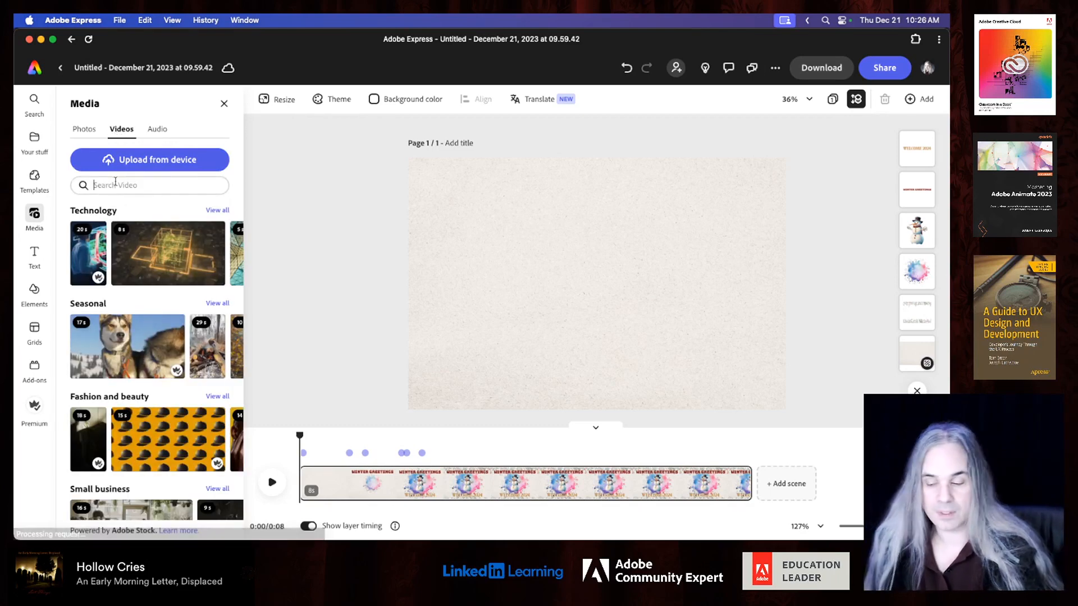
pyautogui.write('snow')
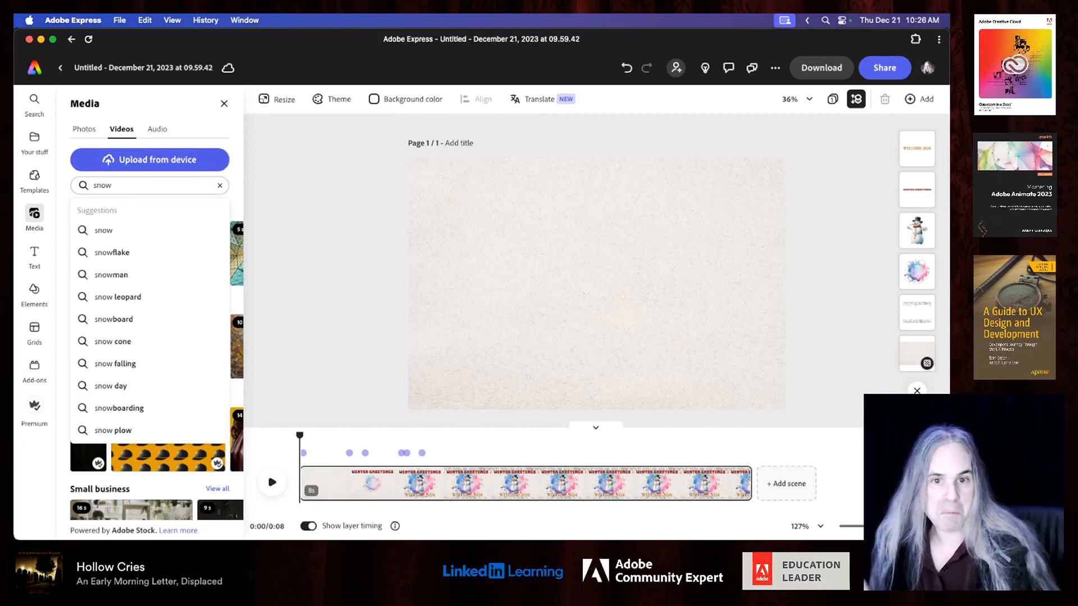
pyautogui.press('Return')
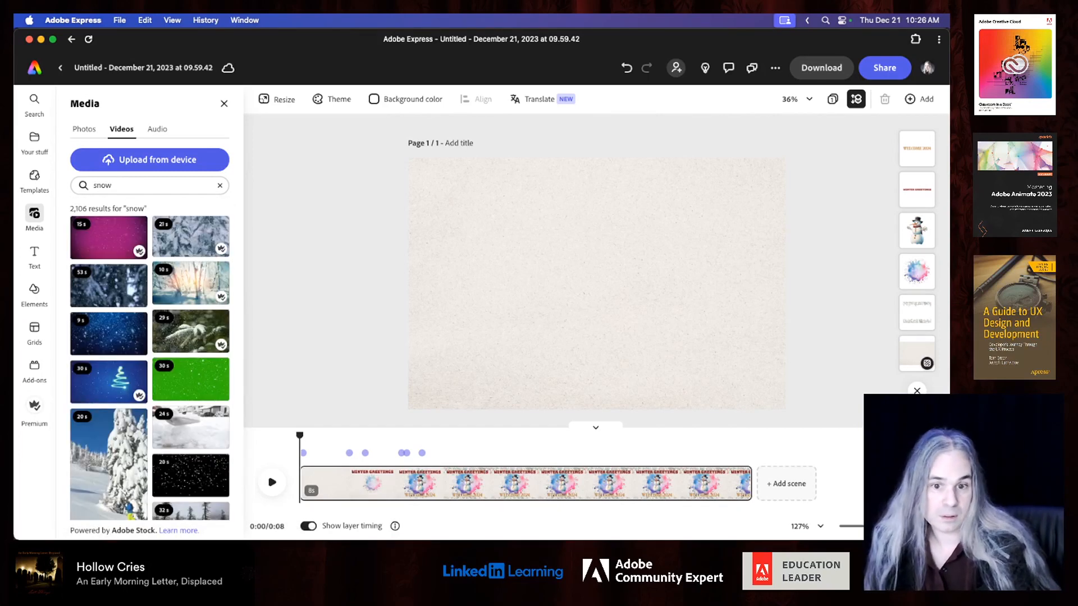
pyautogui.click(101, 336)
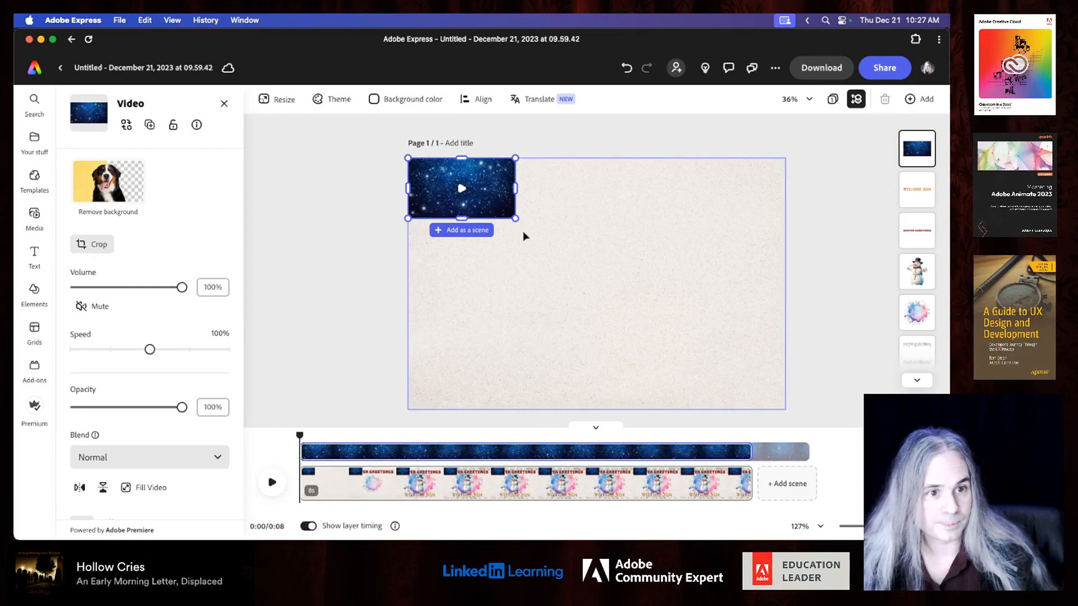
# Enlarge the snow video to cover the page, centre it, move its layer beneath both texts, and play the clip.
pyautogui.moveTo(515, 219); pyautogui.dragTo(877, 421)
pyautogui.moveTo(692, 295); pyautogui.dragTo(647, 296)
pyautogui.moveTo(917, 148); pyautogui.dragTo(921, 225)
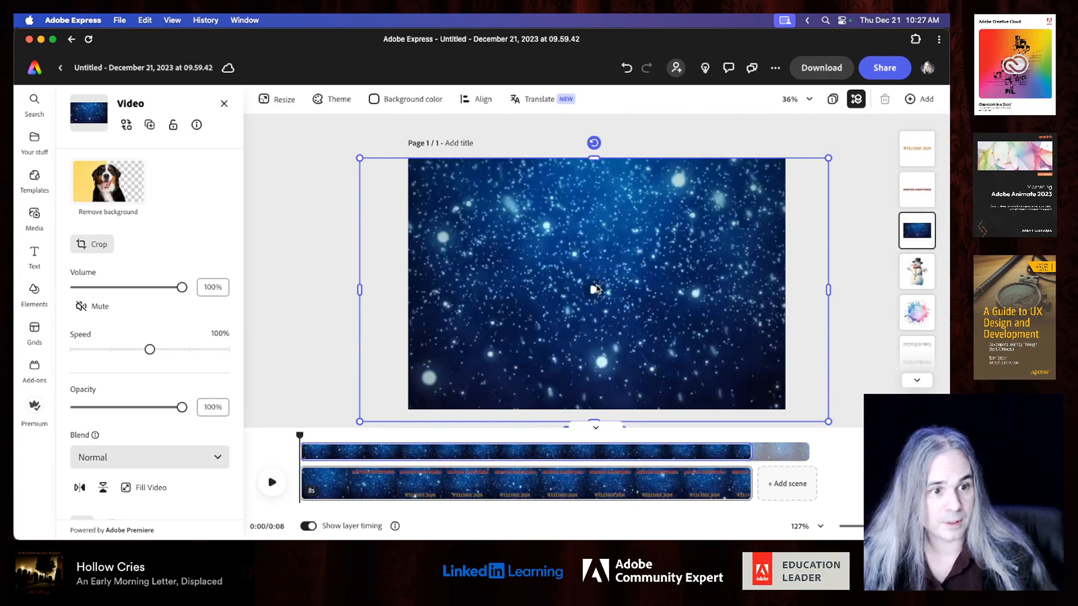
pyautogui.click(595, 289)
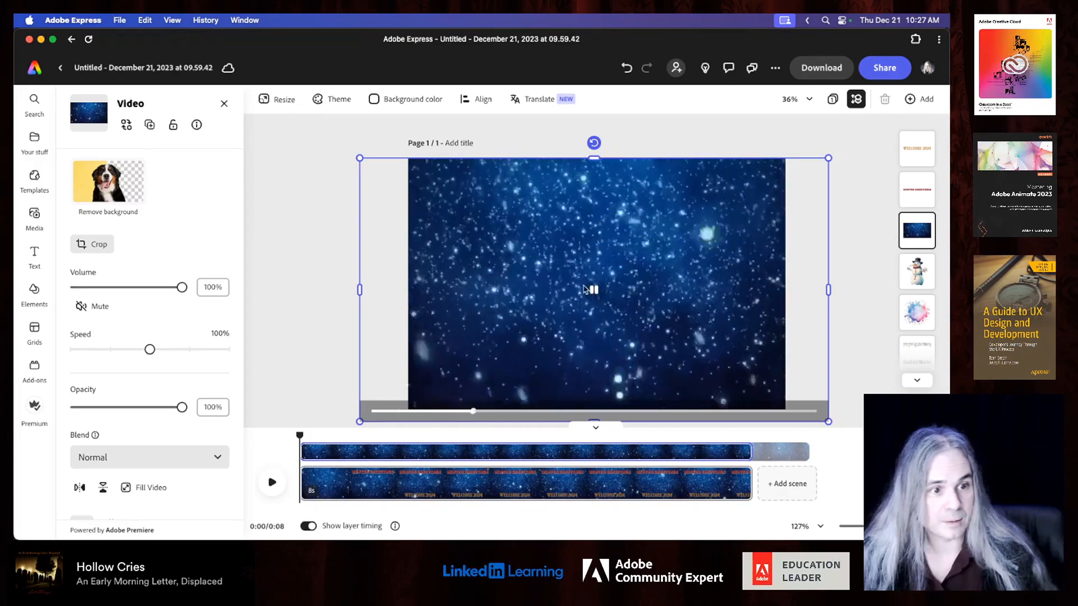
# Pause the snow clip, set the video's blend mode to Screen, and play the scene from the start.
pyautogui.click(588, 290)
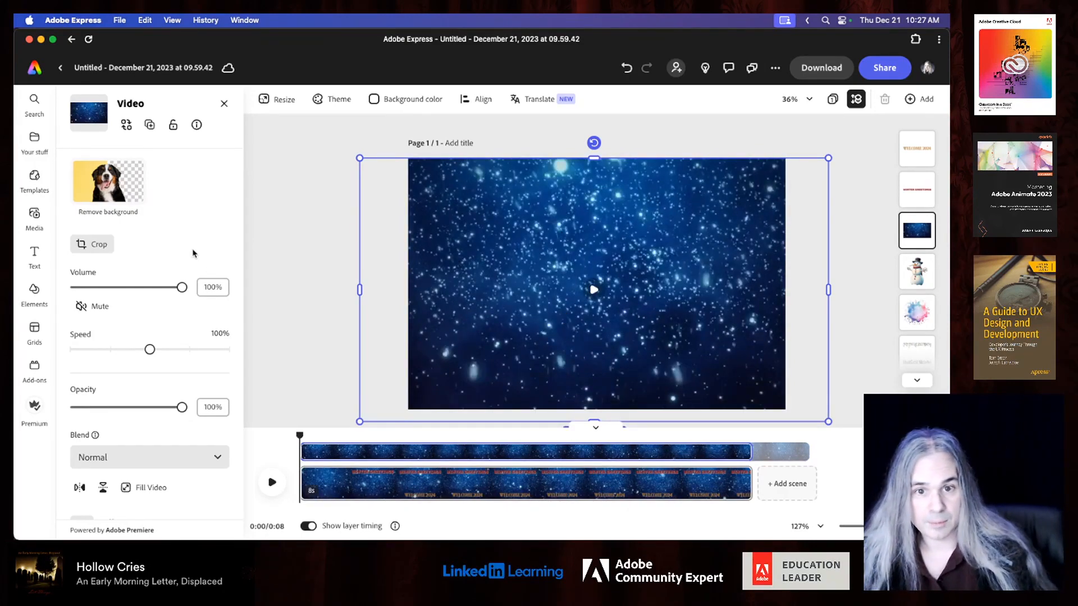
pyautogui.scroll(-2, 192, 254)
pyautogui.scroll(-2, 193, 253)
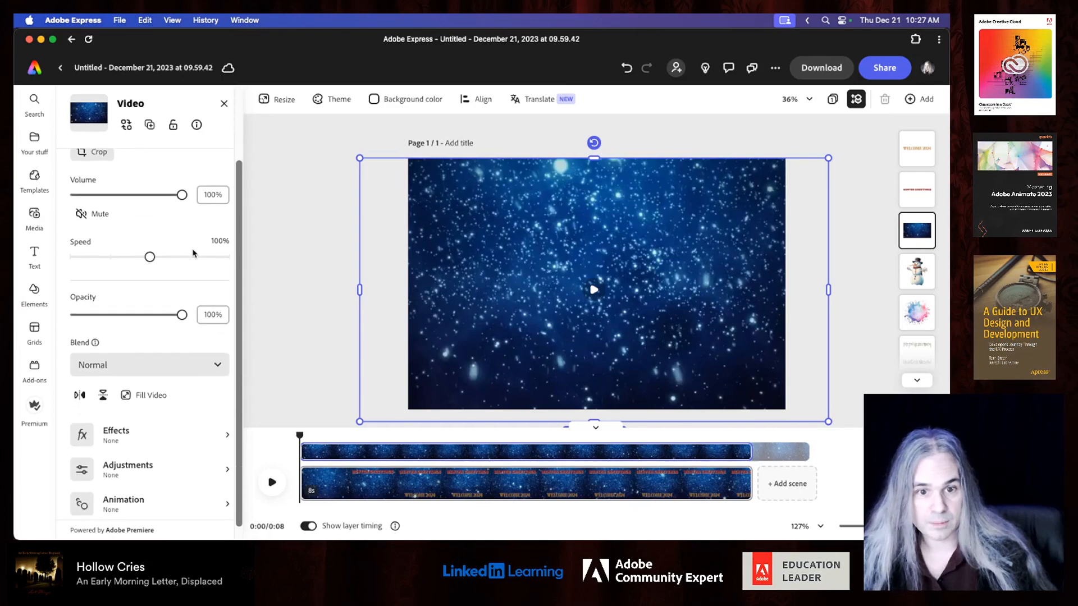
pyautogui.moveTo(182, 310); pyautogui.dragTo(250, 313)
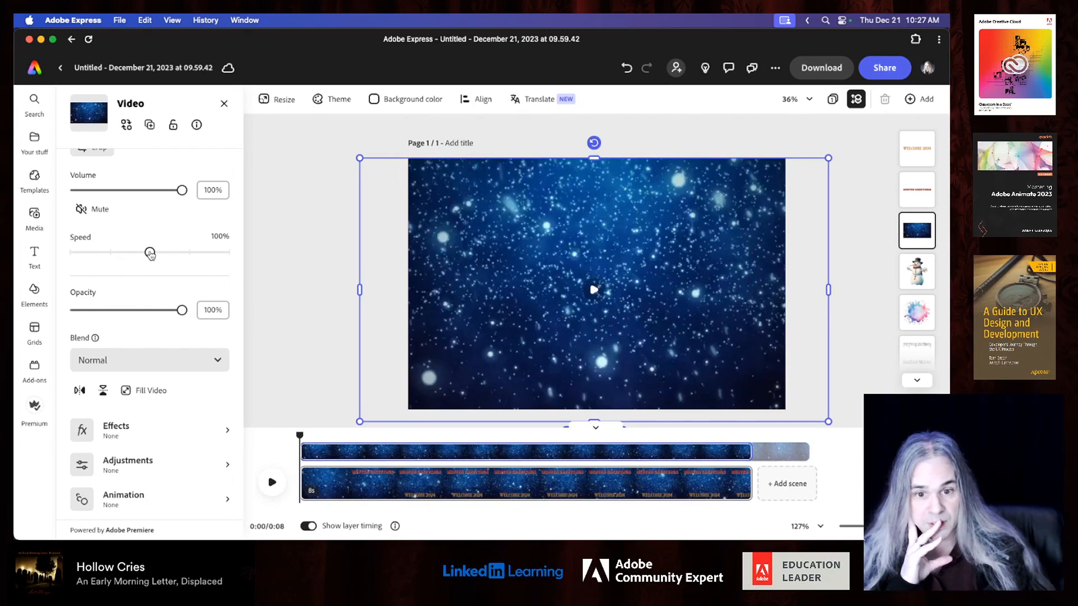
pyautogui.moveTo(149, 253)
pyautogui.mouseDown()
pyautogui.moveTo(113, 252)
pyautogui.moveTo(149, 253)
pyautogui.mouseUp()
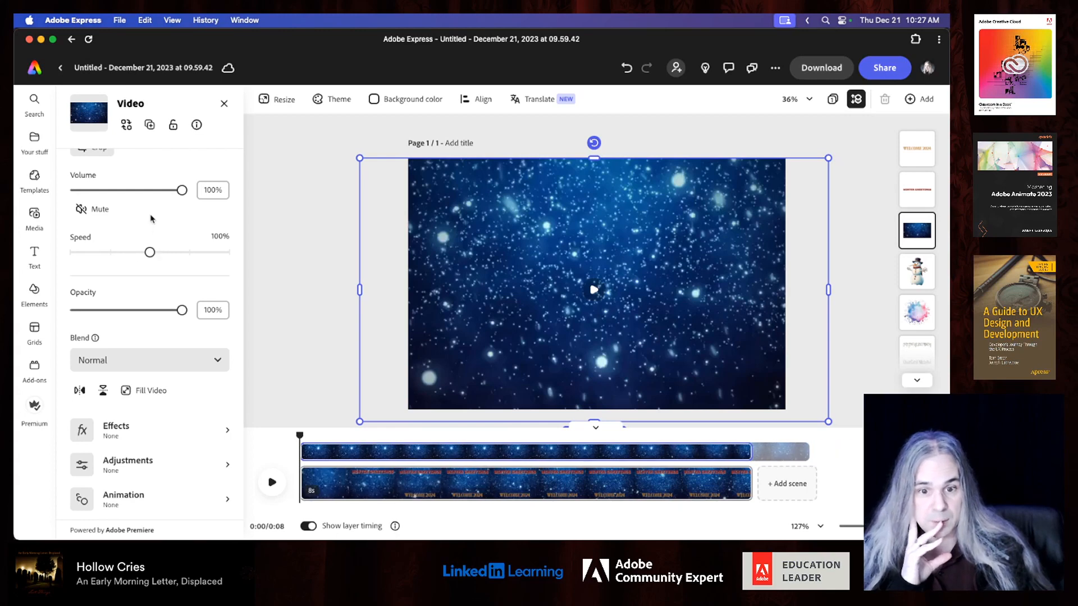
pyautogui.scroll(4, 153, 221)
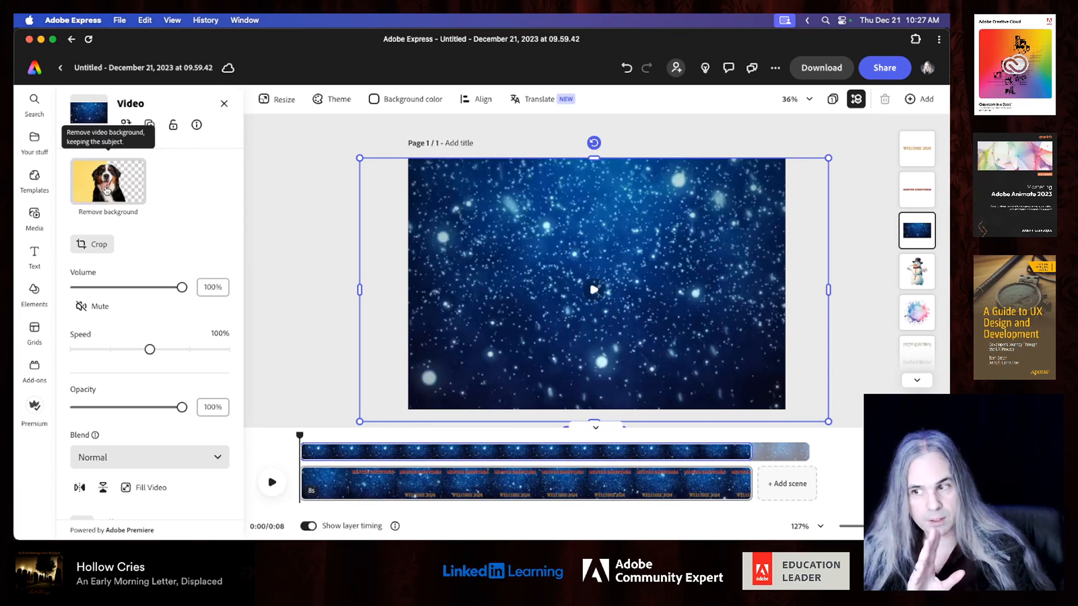
pyautogui.scroll(-3, 159, 352)
pyautogui.click(220, 393)
pyautogui.click(164, 354)
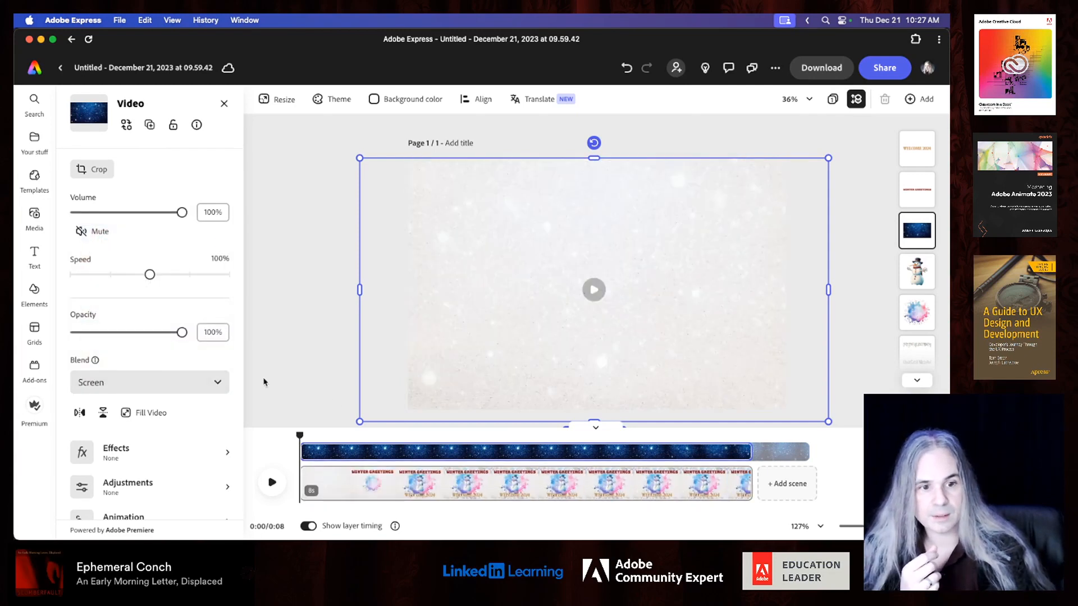
pyautogui.click(273, 484)
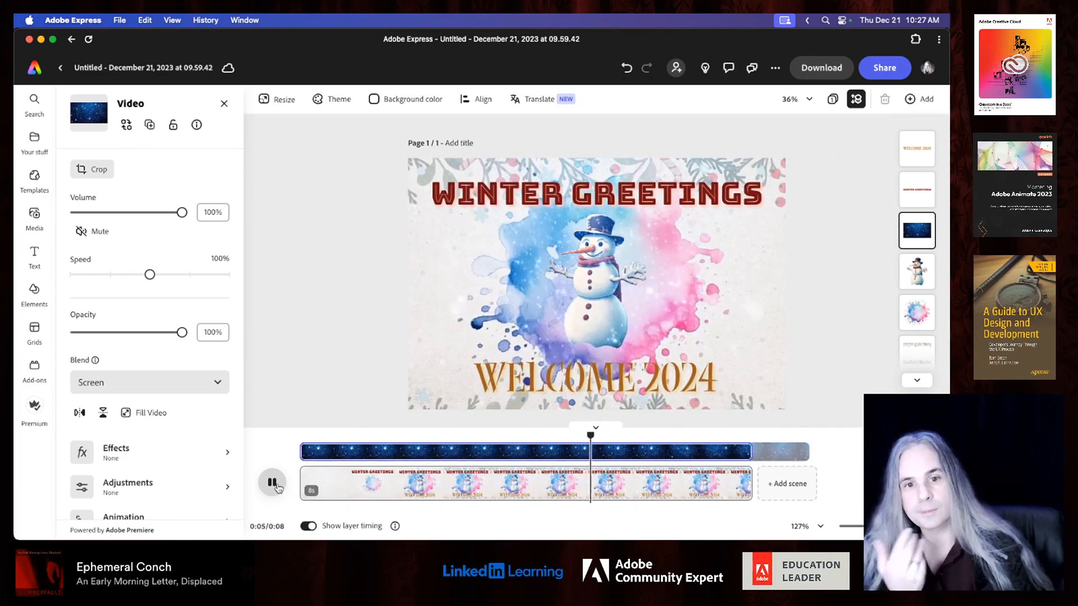
# Lower the snow video's opacity to 49% and replay the scene to check the effect.
pyautogui.click(127, 332)
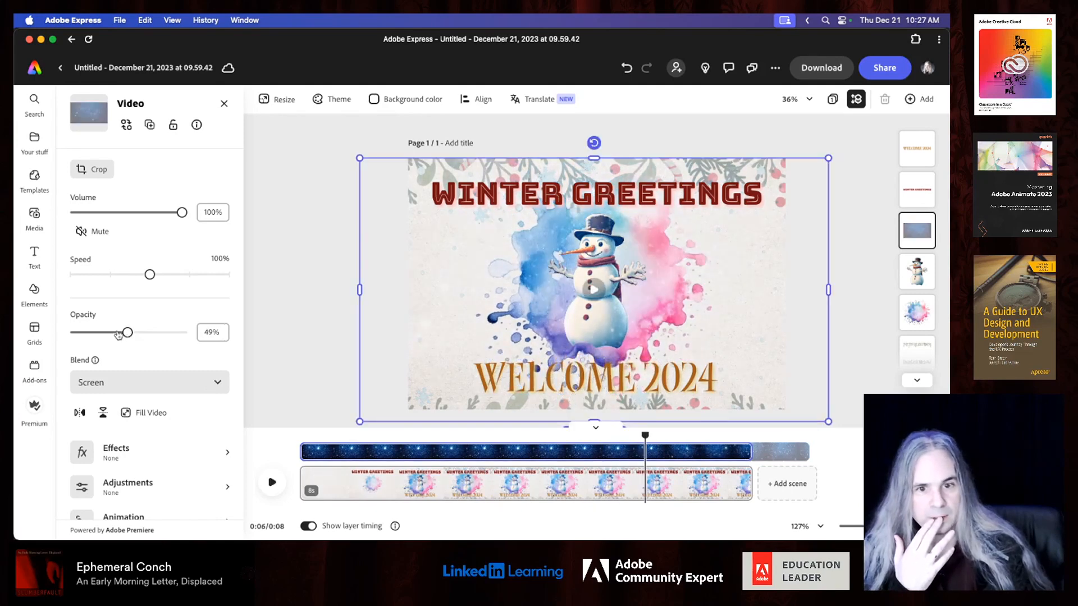
pyautogui.click(272, 484)
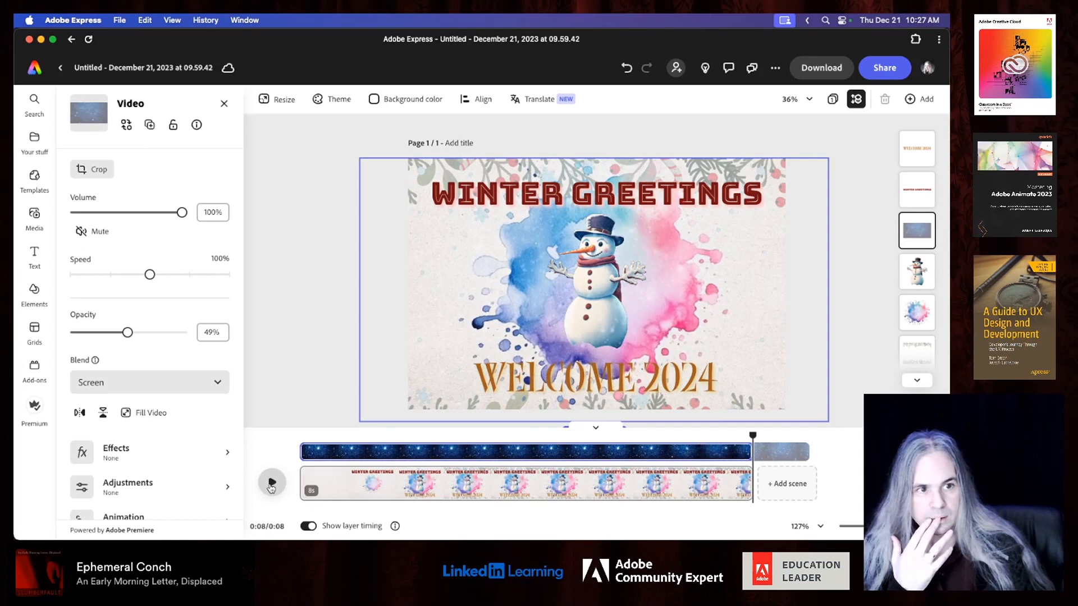
pyautogui.click(272, 484)
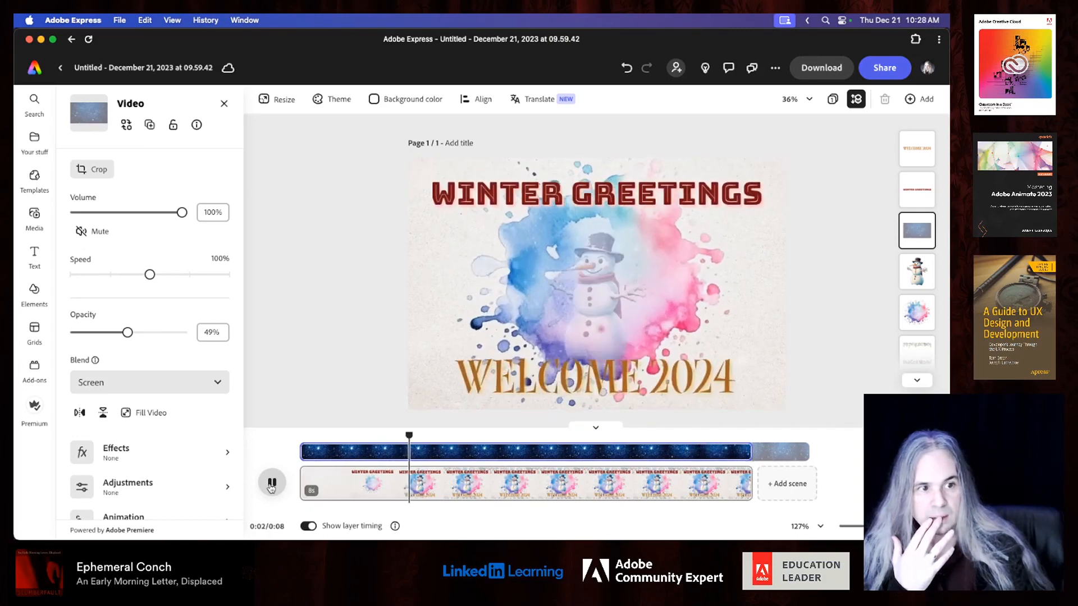
pyautogui.click(271, 484)
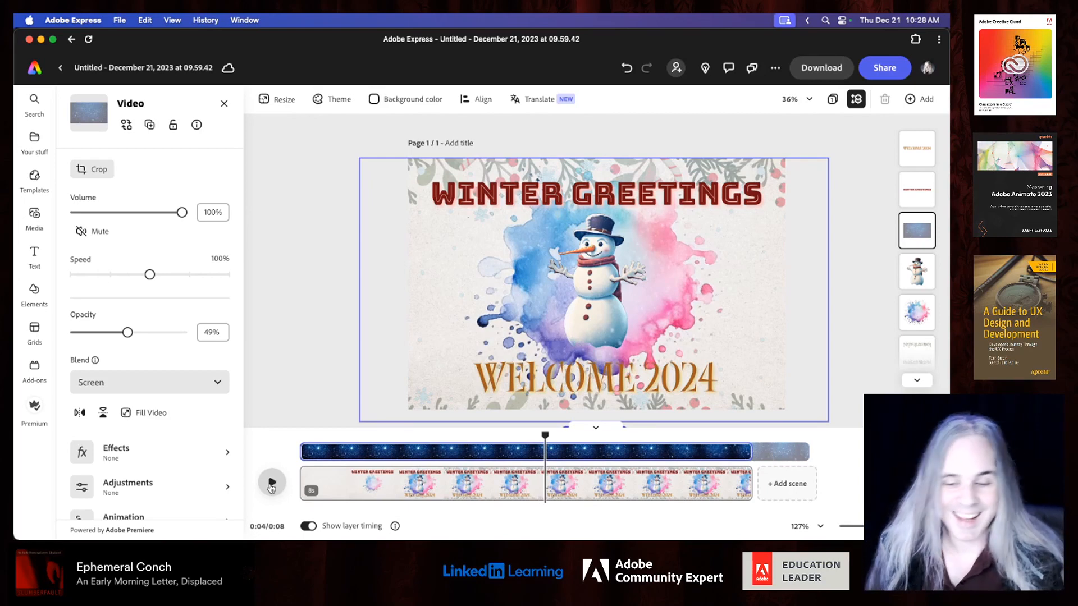
# Try the snow video in Normal blend mode with its background removed, preview it from near the start, and restore the background.
pyautogui.click(188, 389)
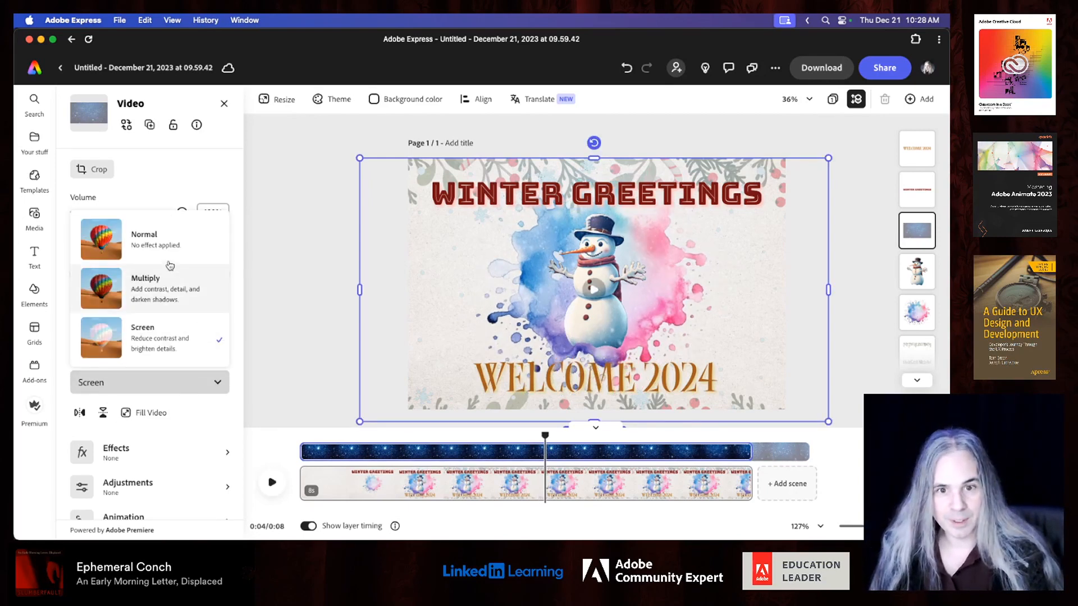
pyautogui.click(165, 250)
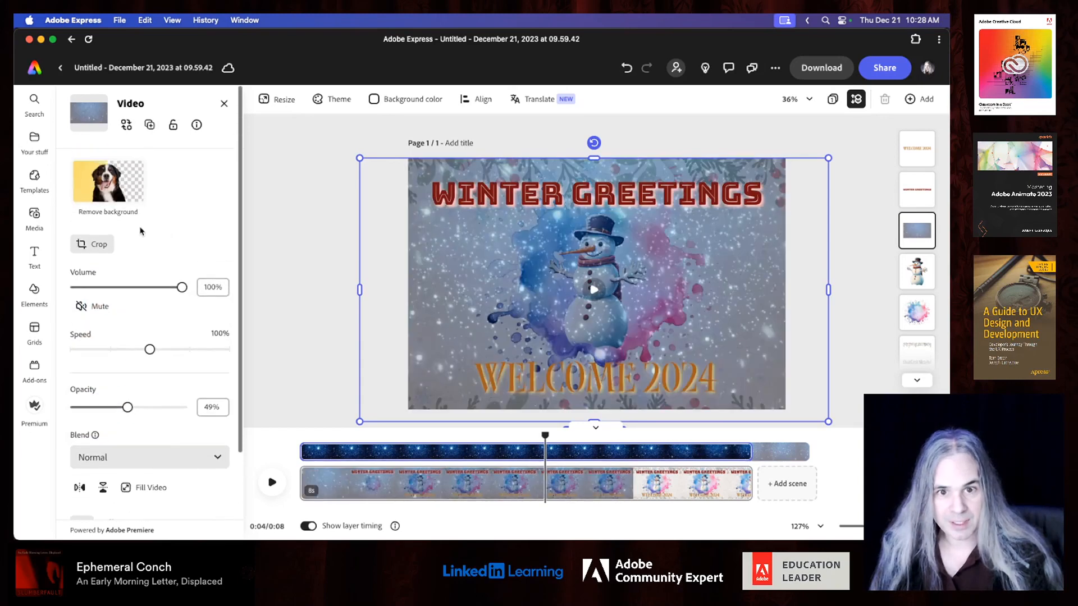
pyautogui.click(118, 184)
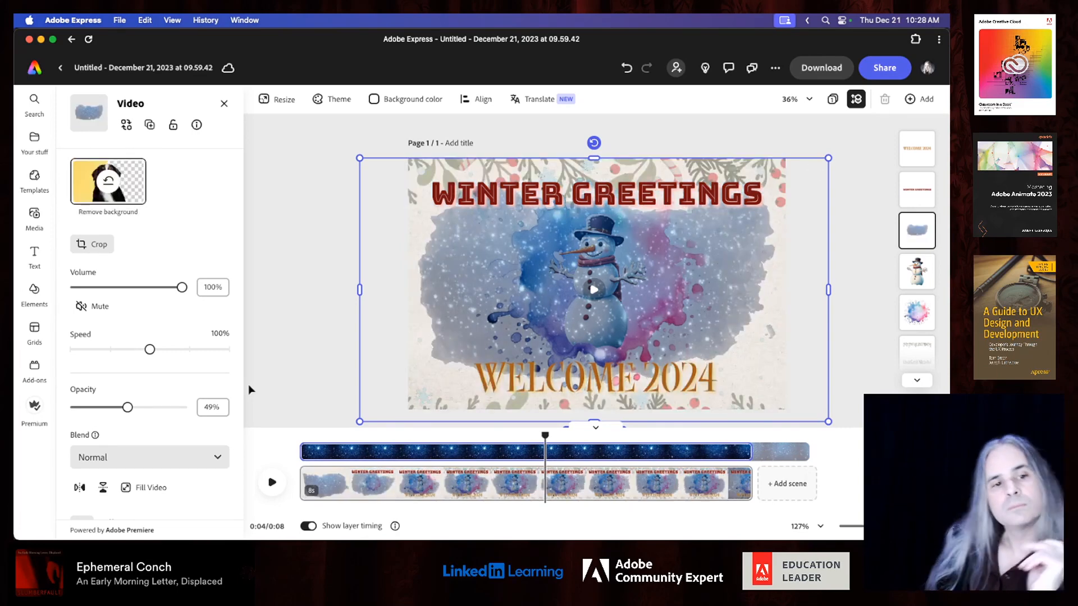
pyautogui.click(315, 435)
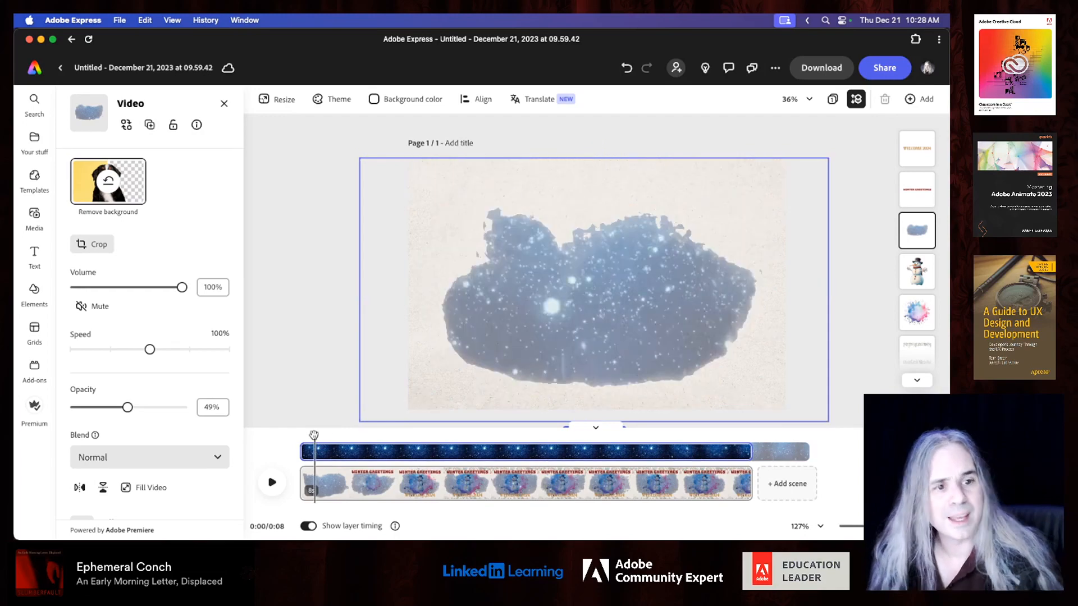
pyautogui.press('space')
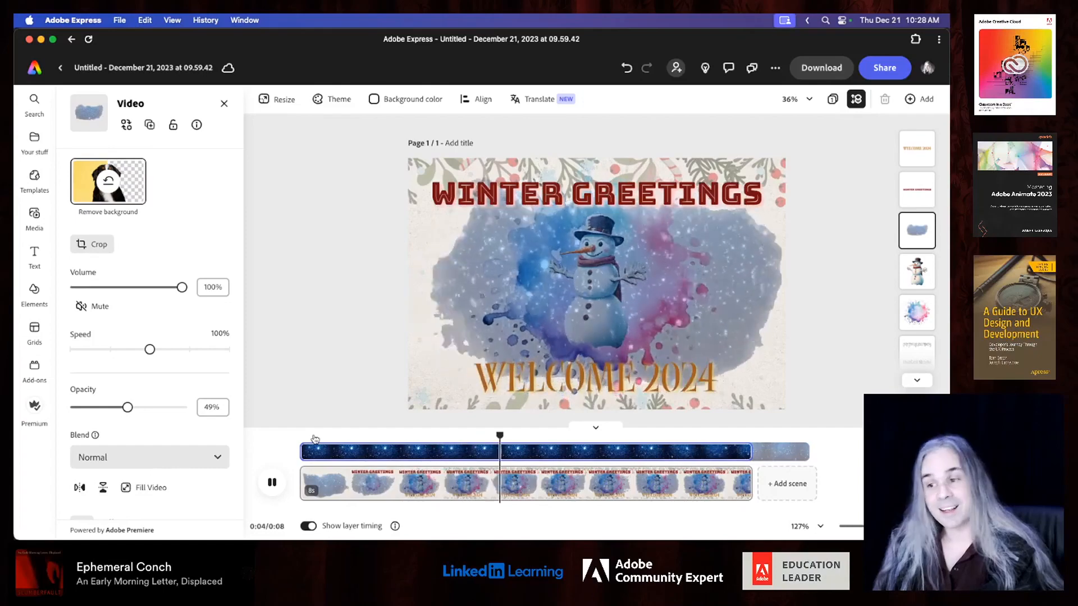
pyautogui.press('space')
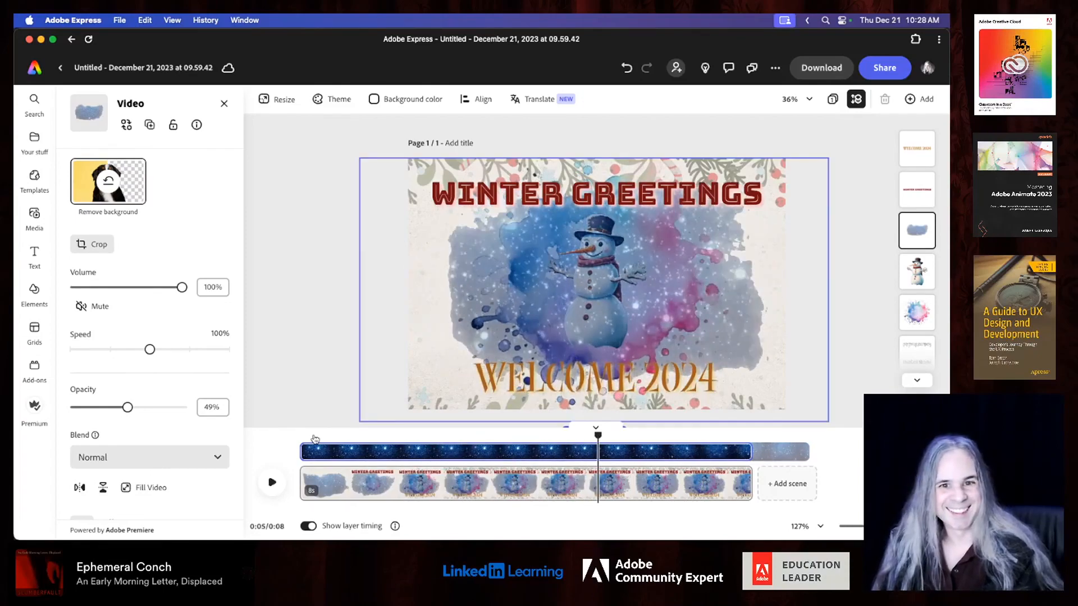
pyautogui.click(107, 193)
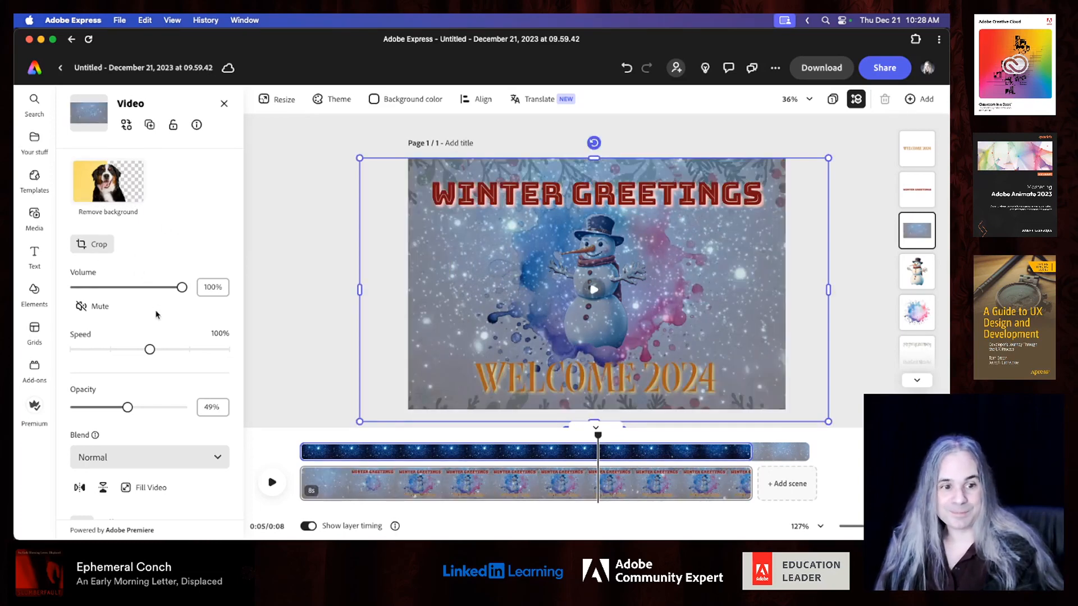
# Set the snow video's blend mode back to Screen and preview the scene from near the start.
pyautogui.click(119, 461)
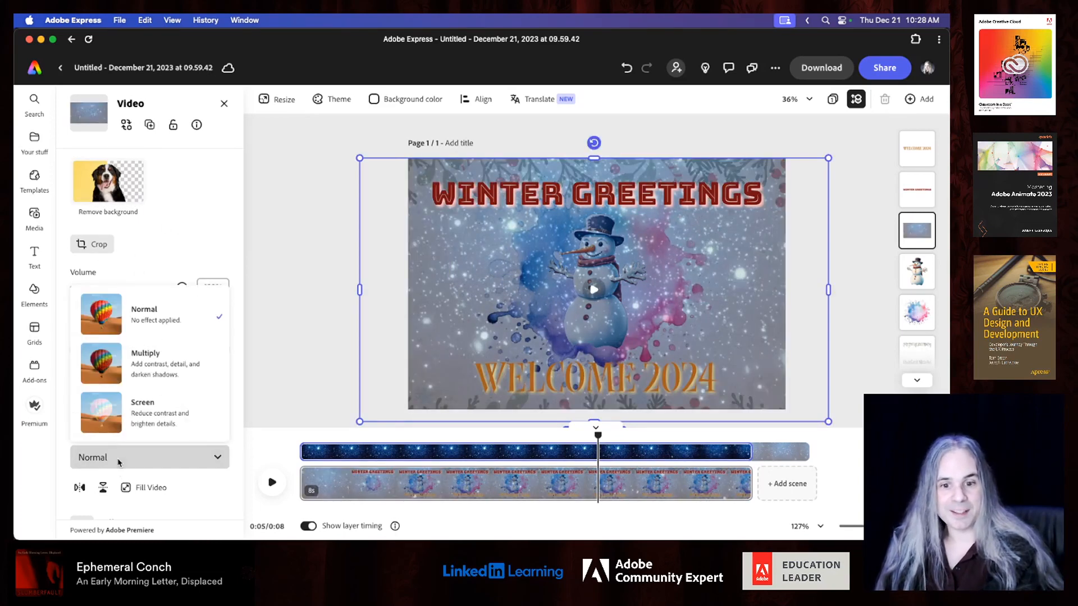
pyautogui.click(163, 413)
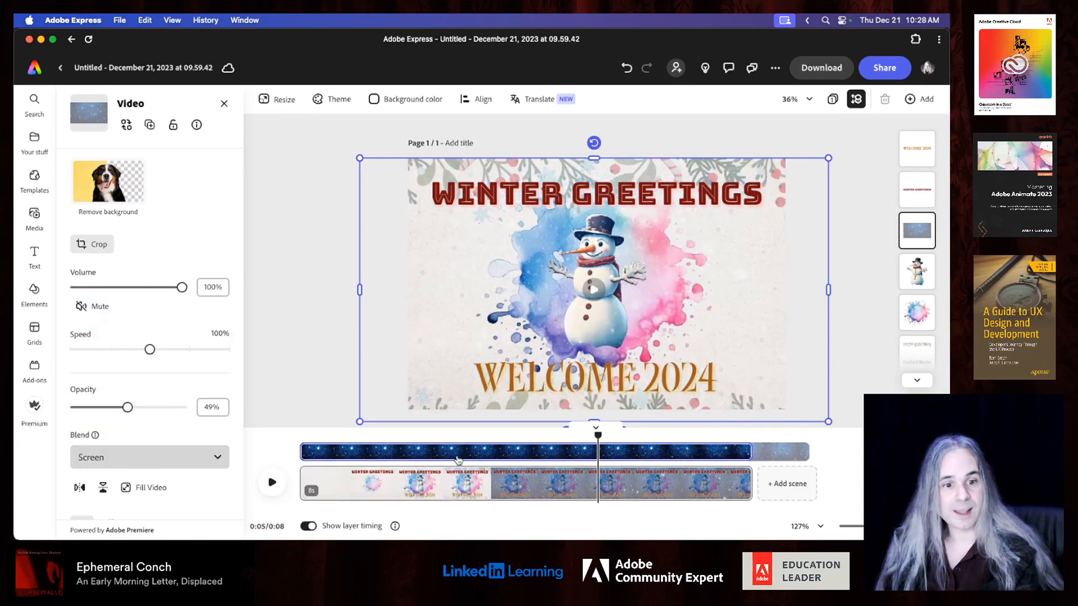
pyautogui.click(313, 436)
pyautogui.press('super+s')
pyautogui.click(547, 334)
pyautogui.press('space')
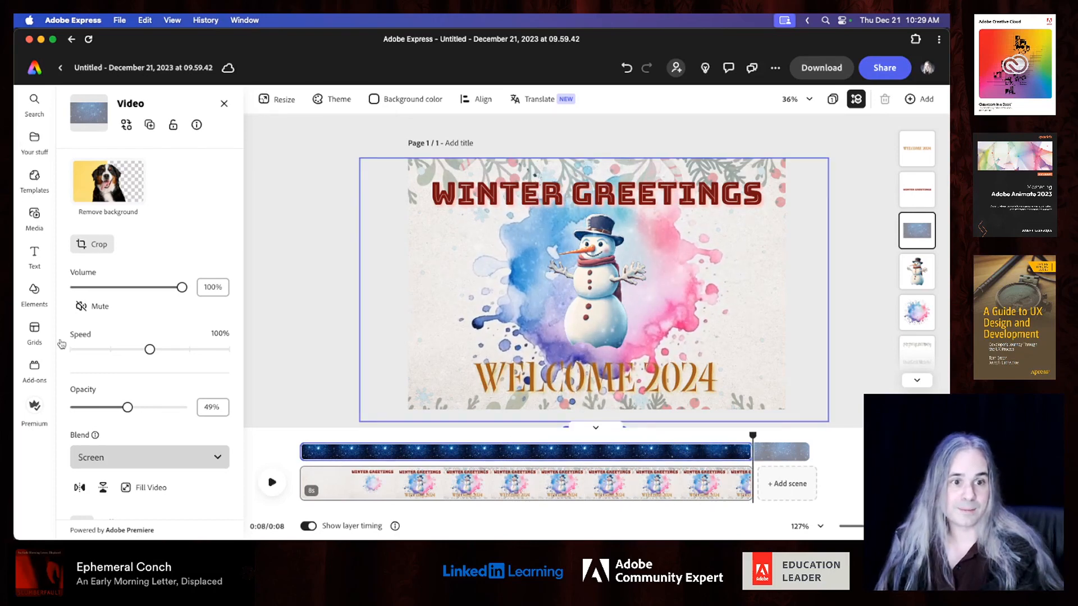
# Replay the scene with nothing selected, close the media library, and bring the lowest layers into view.
pyautogui.click(285, 342)
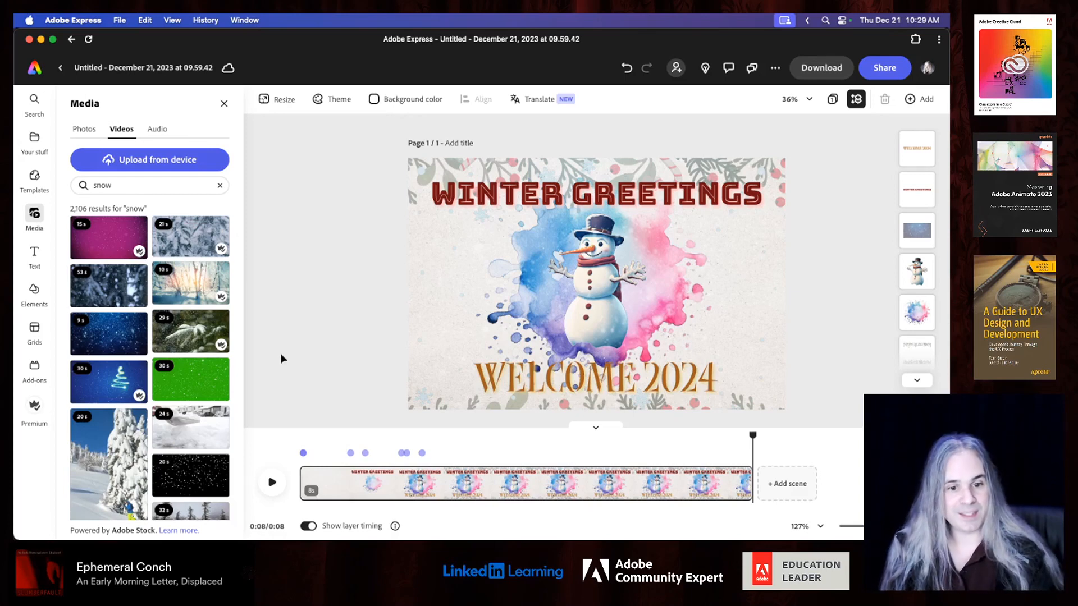
pyautogui.click(272, 482)
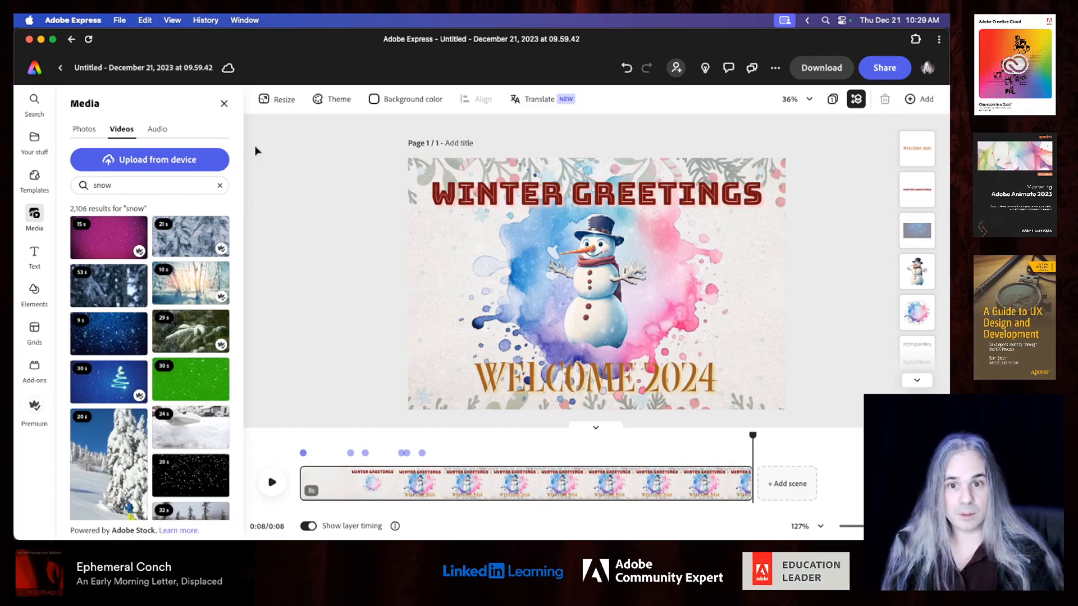
pyautogui.click(224, 104)
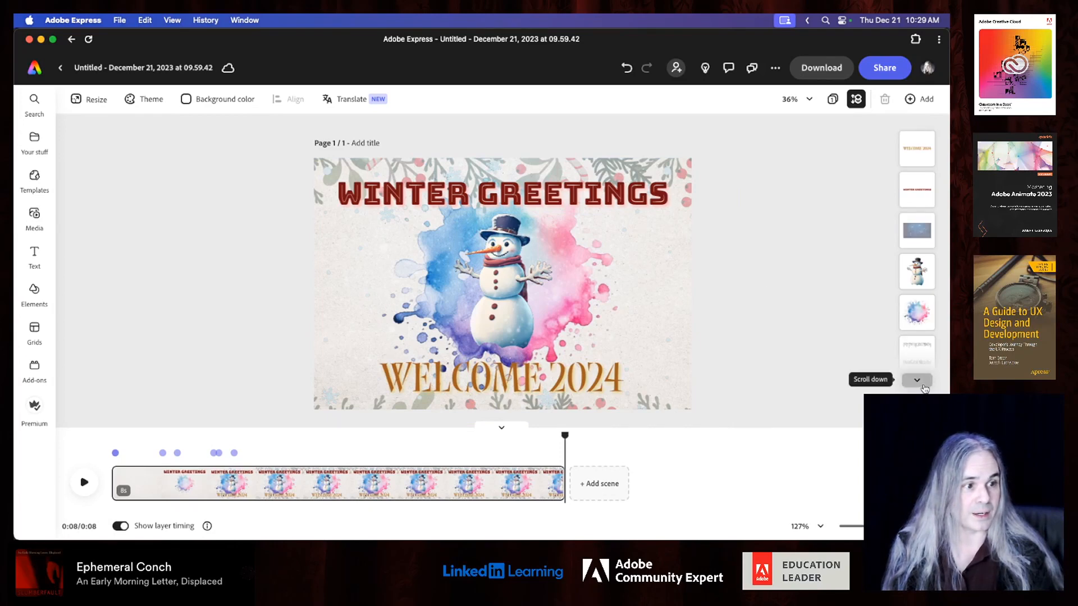
pyautogui.click(917, 380)
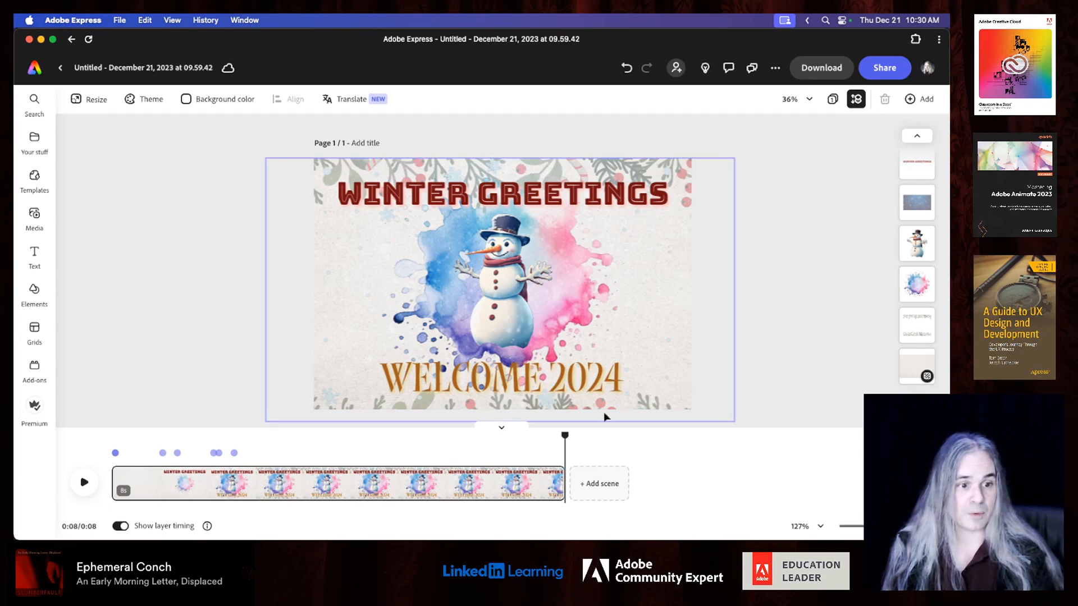
# Move the playhead back to about 7 seconds, and check the MP4 download options without downloading.
pyautogui.moveTo(564, 437); pyautogui.dragTo(482, 435)
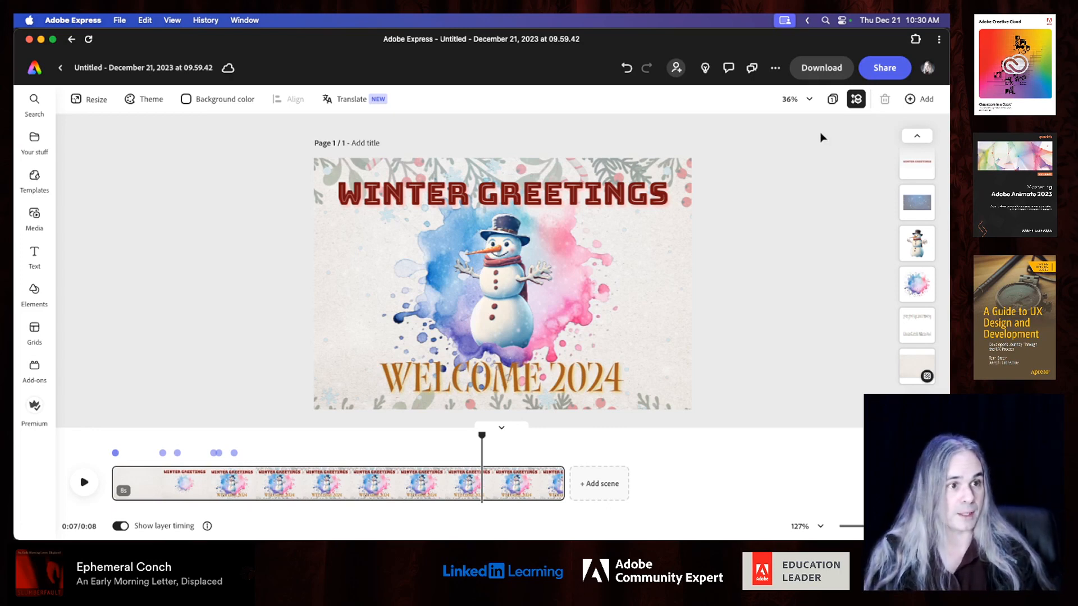
pyautogui.click(819, 69)
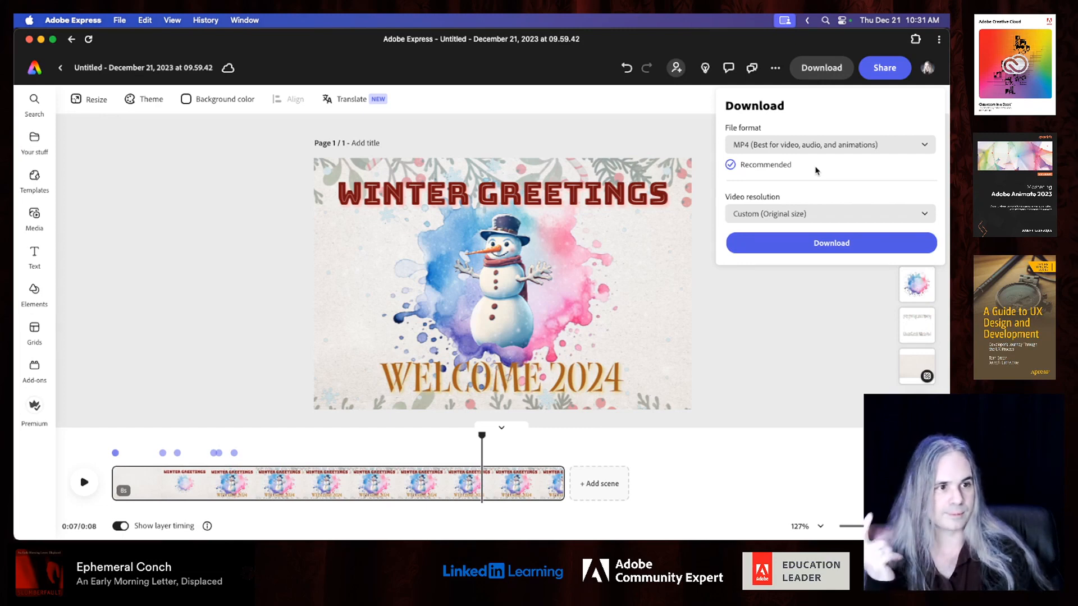
pyautogui.click(789, 371)
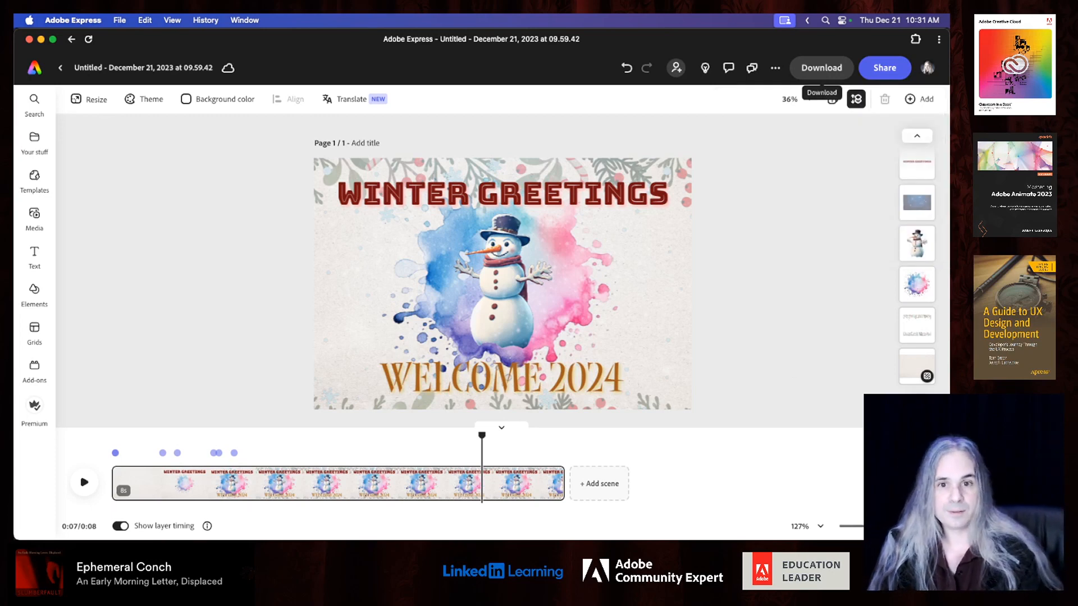
# Return the playhead to the start, open the stock audio library, and clear the "snow" search.
pyautogui.click(113, 461)
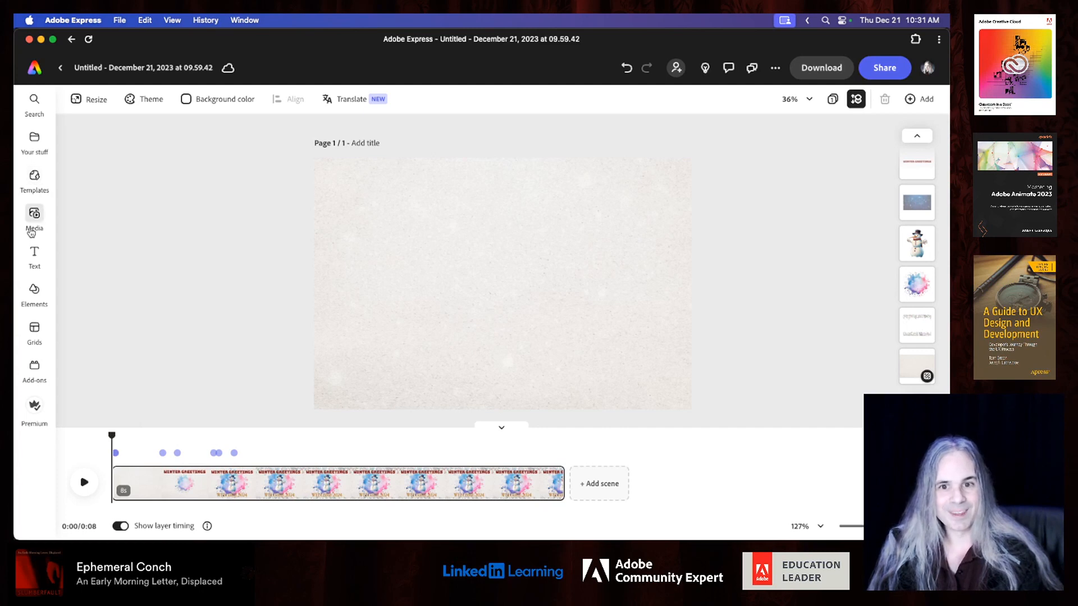
pyautogui.click(34, 216)
pyautogui.click(157, 129)
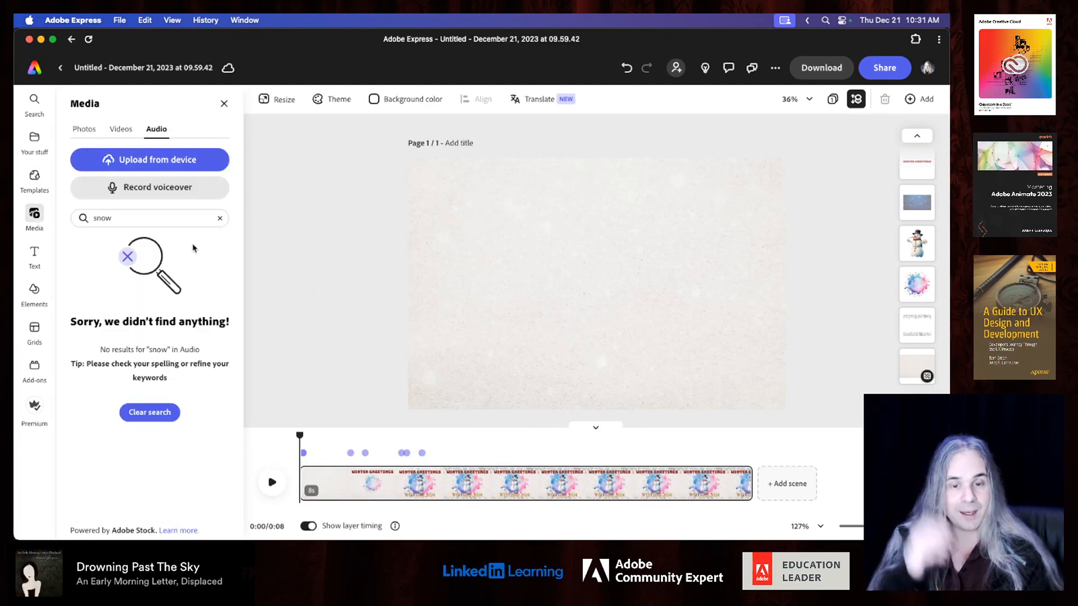
pyautogui.click(220, 218)
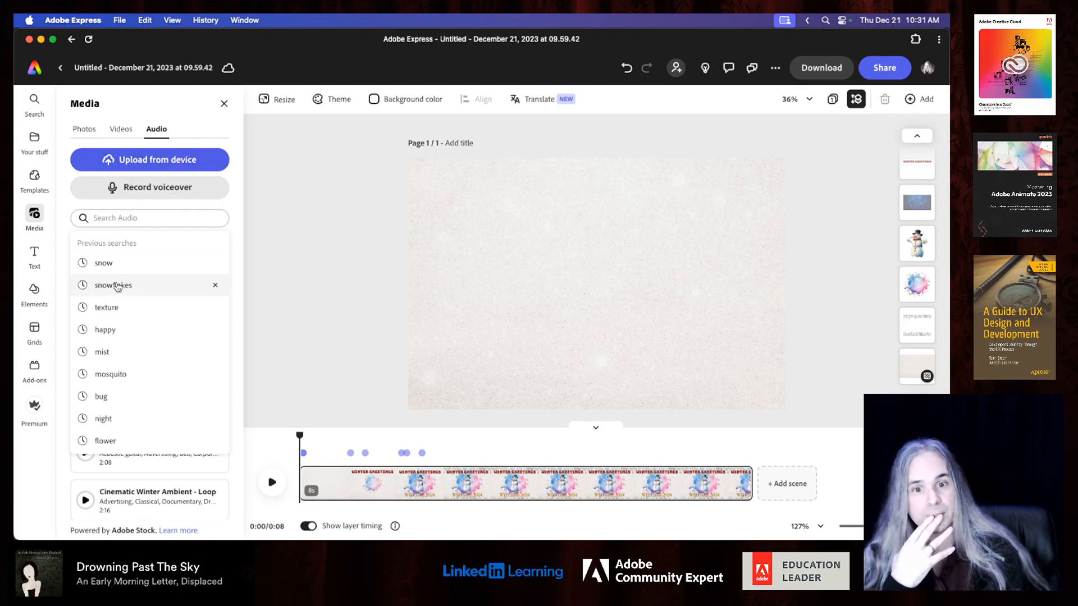
pyautogui.click(236, 204)
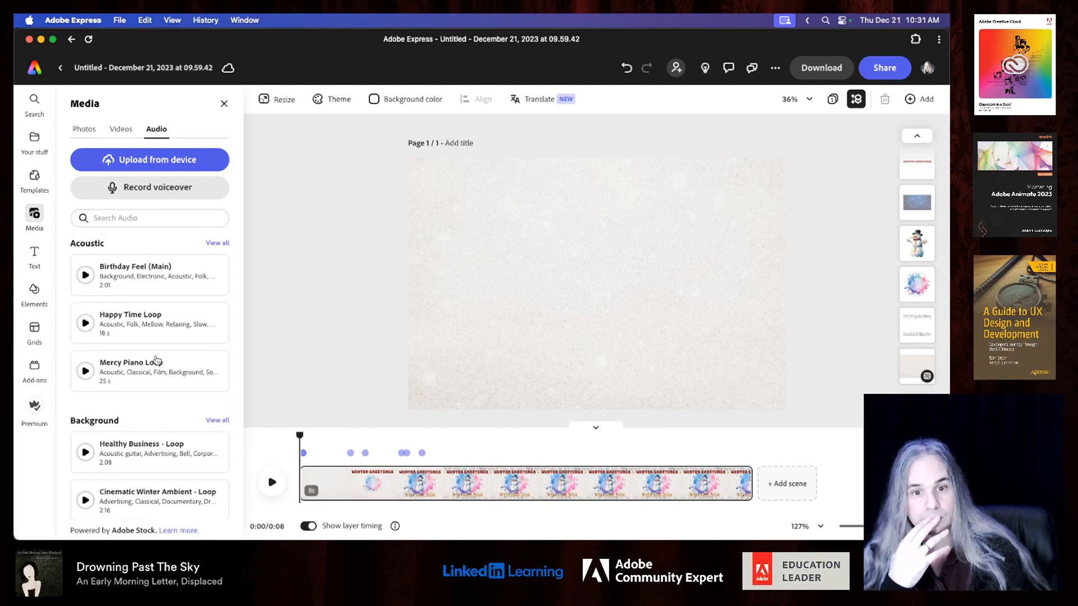
# Find the "Cinematic Winter Ambient - Loop" track among the Background audio and listen to a preview of it.
pyautogui.scroll(-2, 157, 360)
pyautogui.scroll(-5, 157, 360)
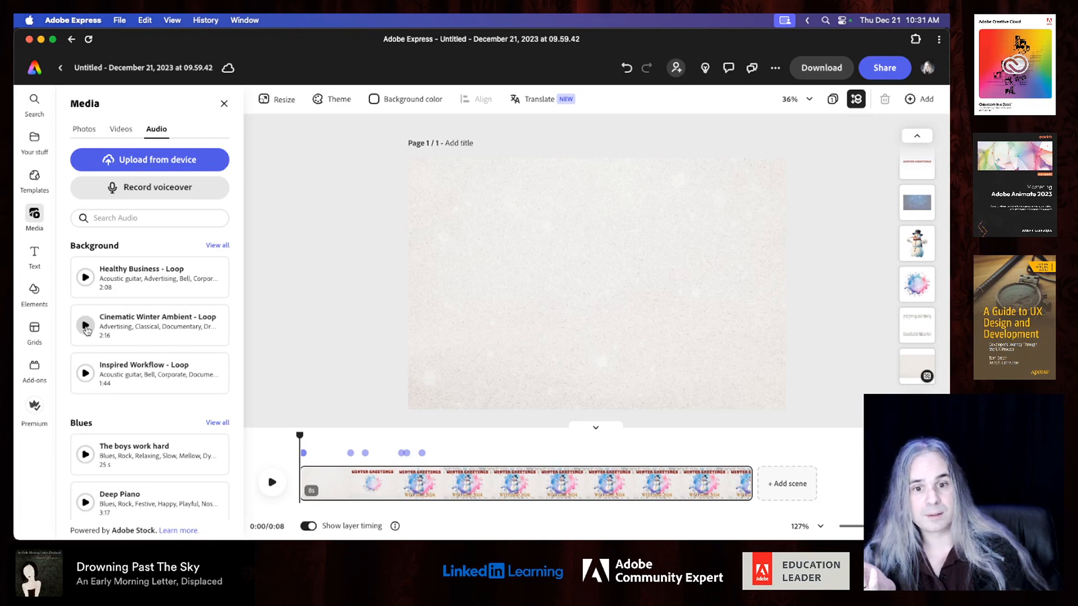
pyautogui.click(86, 326)
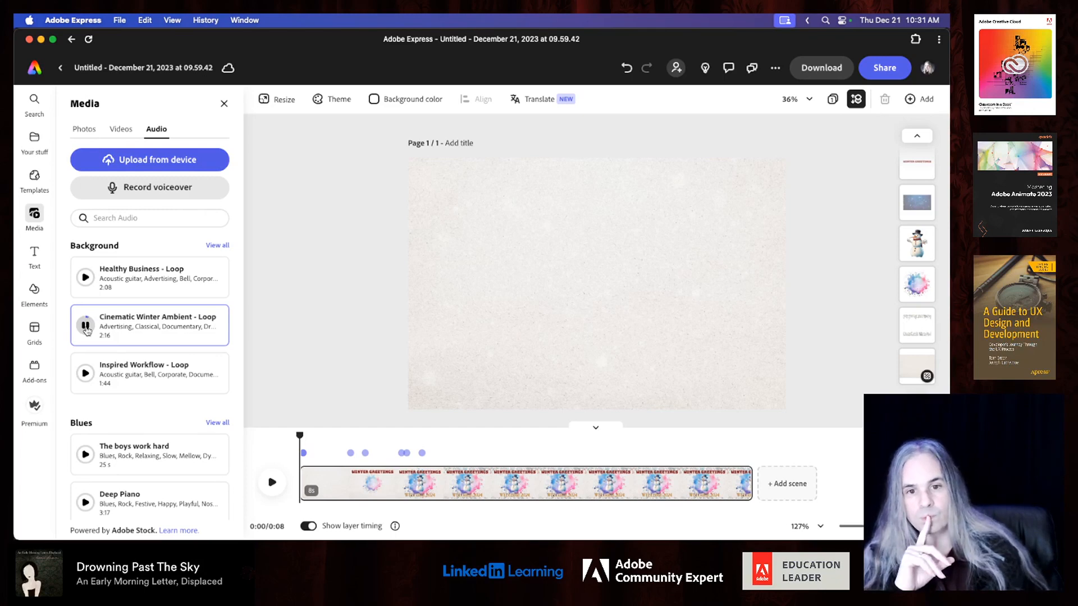
pyautogui.click(86, 327)
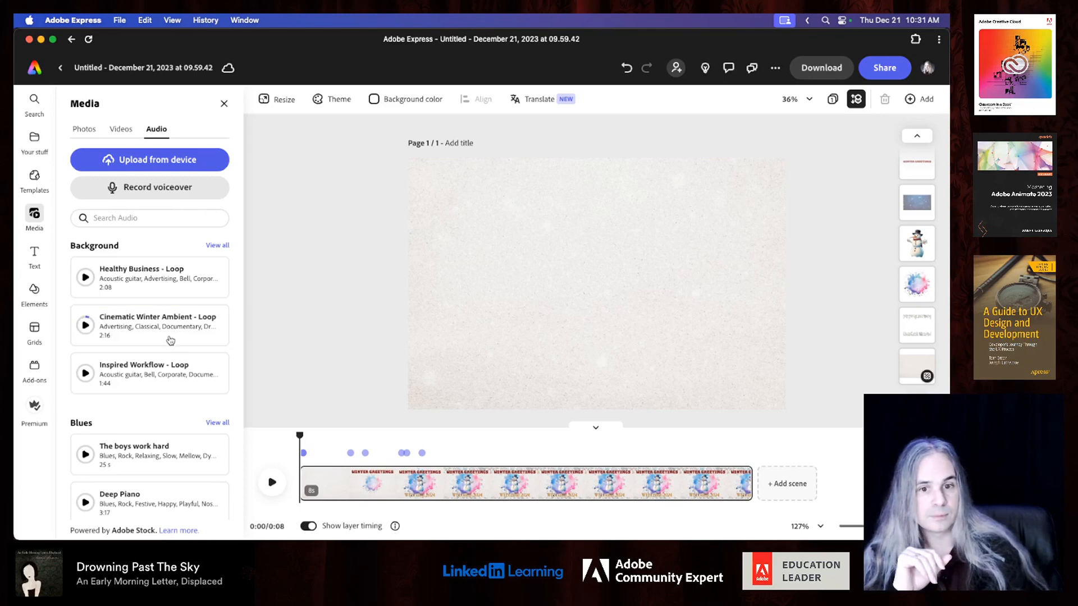
# Add the "Cinematic Winter Ambient - Loop" track to the scene at 60% volume, and play the scene with it.
pyautogui.click(180, 344)
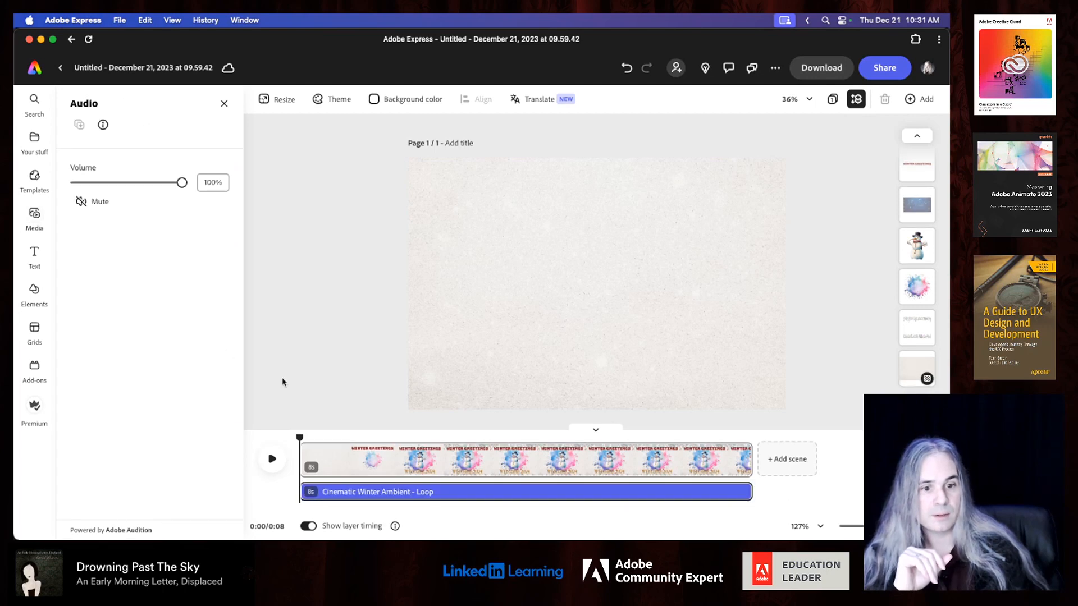
pyautogui.click(142, 183)
pyautogui.moveTo(144, 186); pyautogui.dragTo(140, 185)
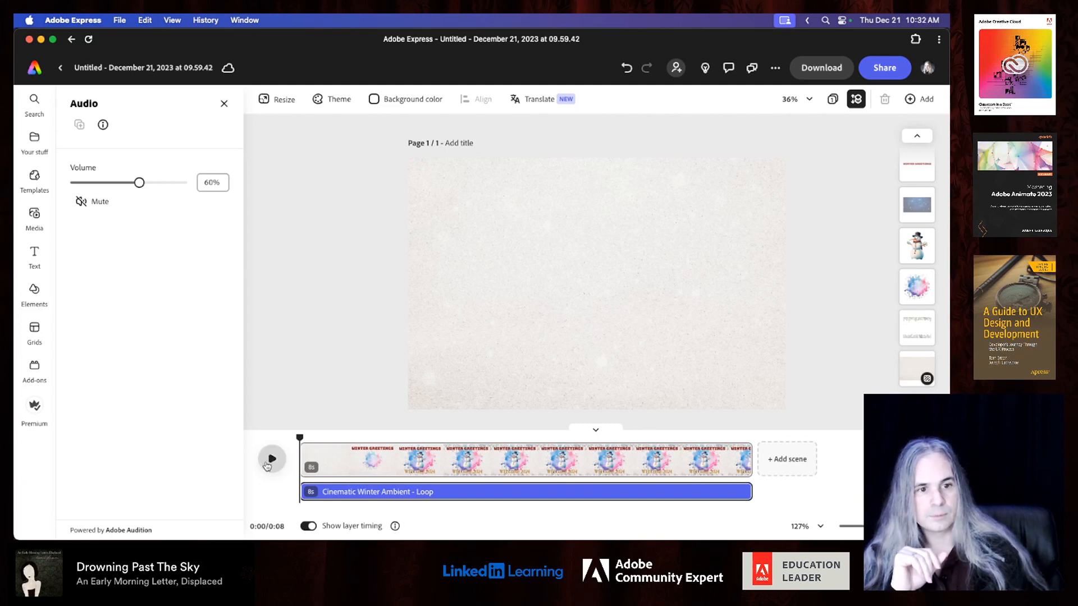
pyautogui.click(269, 464)
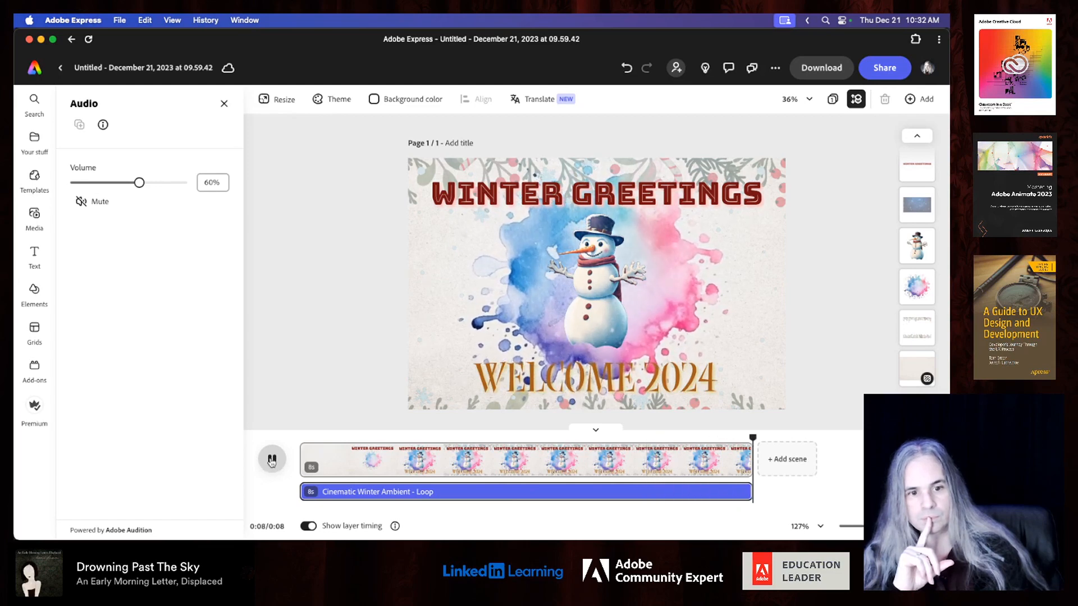
# Check the options available for the audio clip in the timeline, and move the playhead to about 6 seconds.
pyautogui.moveTo(722, 499)
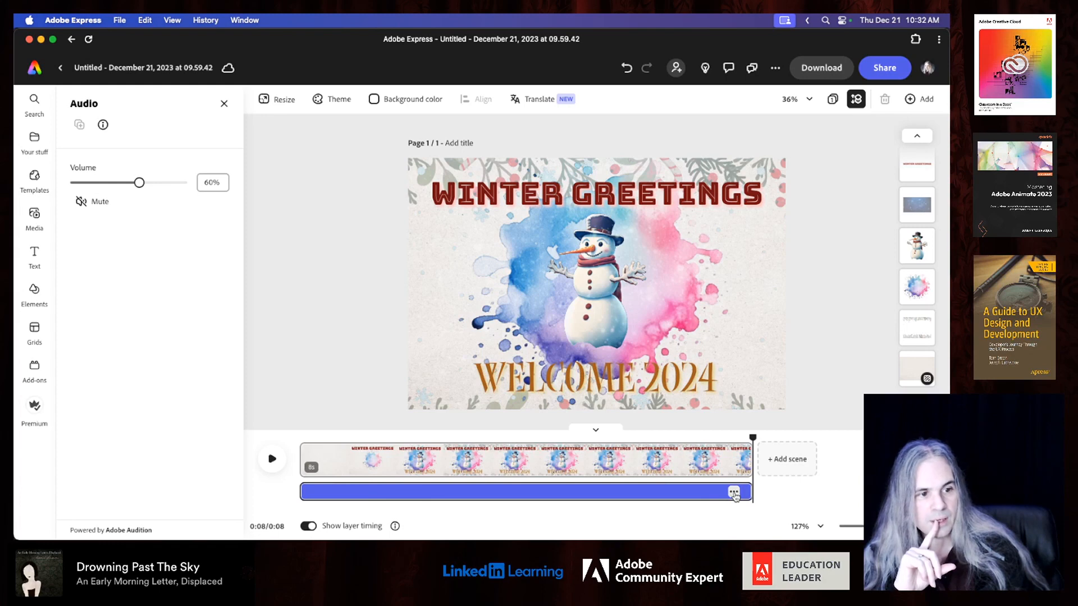
pyautogui.click(734, 492)
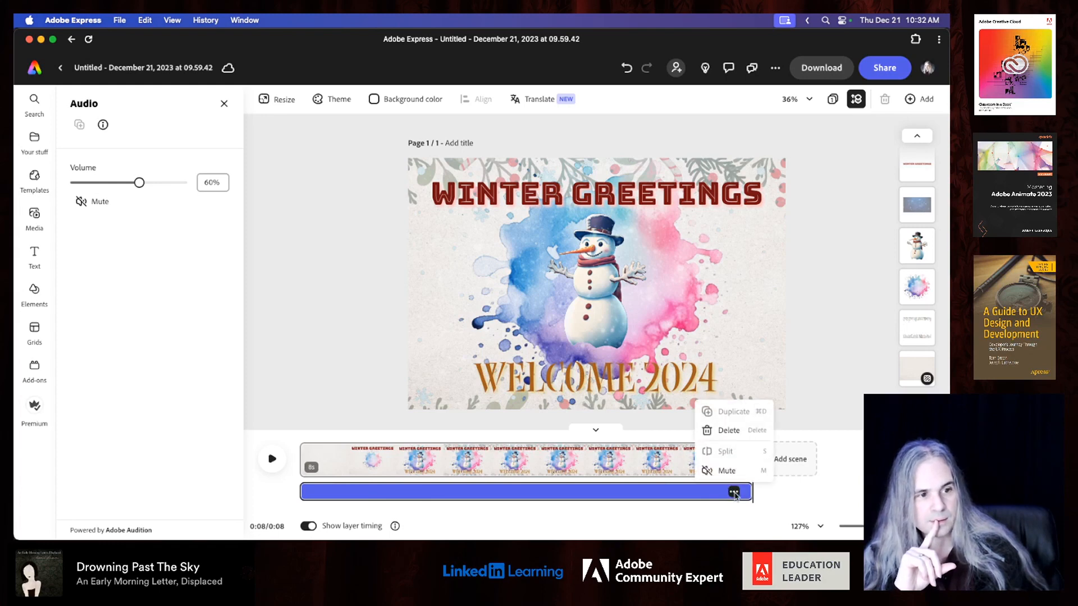
pyautogui.click(721, 517)
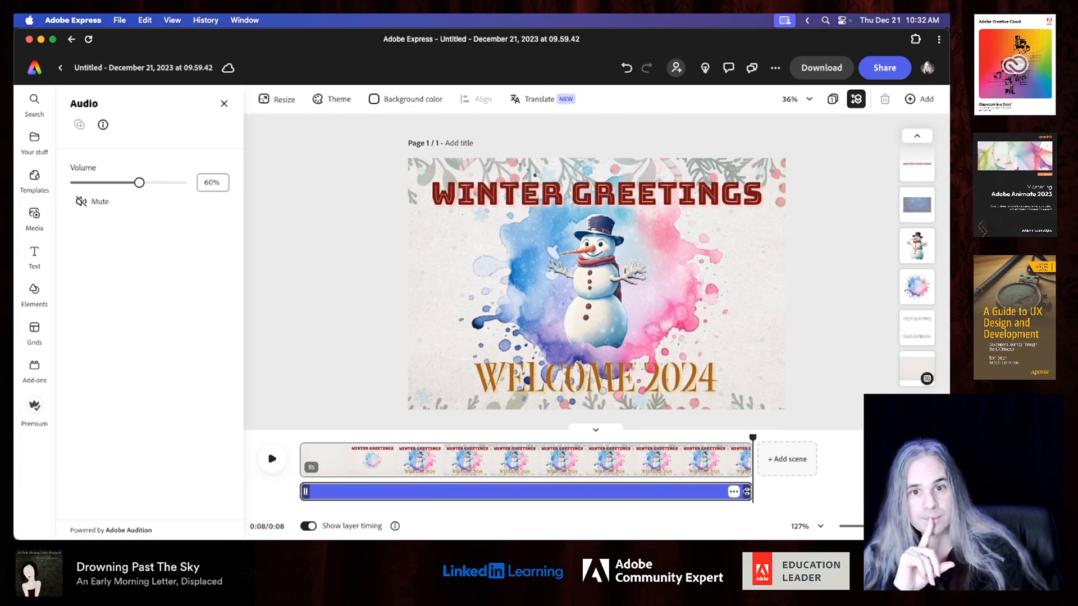
pyautogui.click(626, 494)
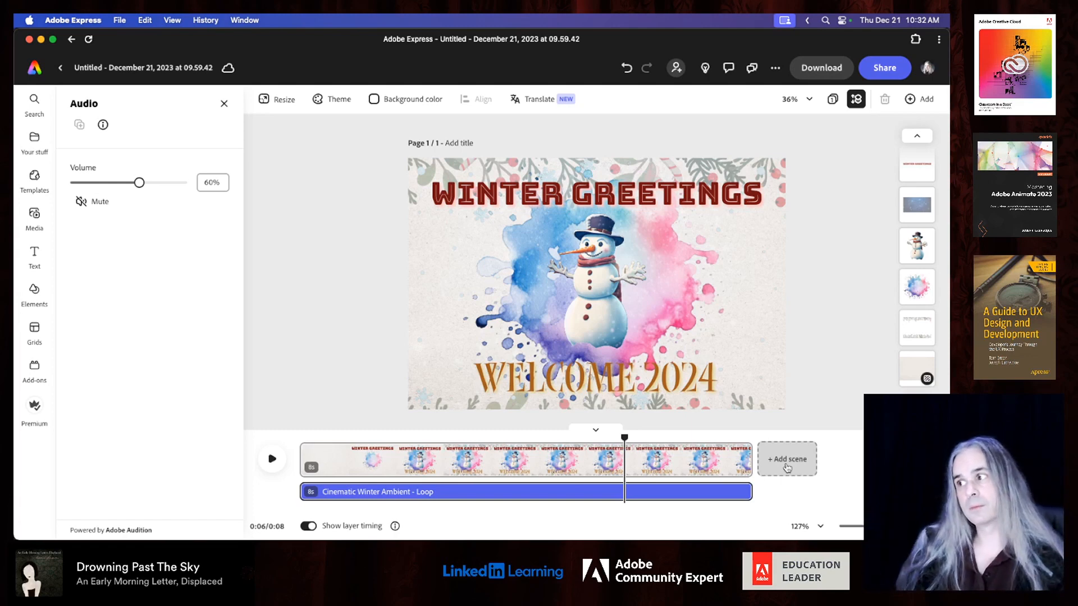
# Check the download settings' Content ID note, and view the audio track's source and licence information.
pyautogui.click(812, 78)
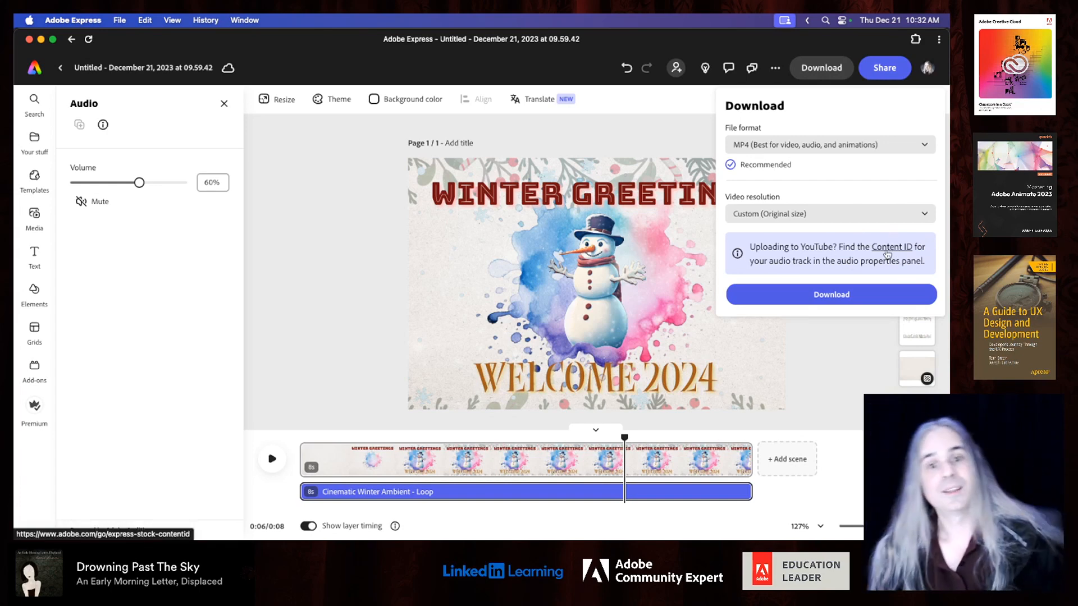
pyautogui.click(103, 125)
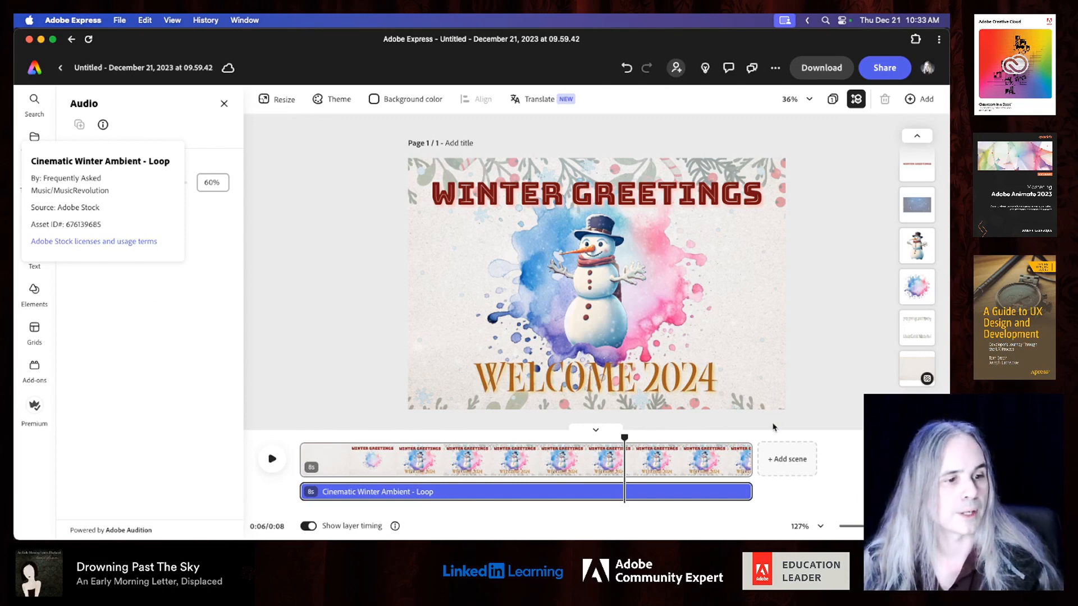
# Review the file formats and video resolutions, and download the postcard as MP4 at Custom (Original size).
pyautogui.click(831, 72)
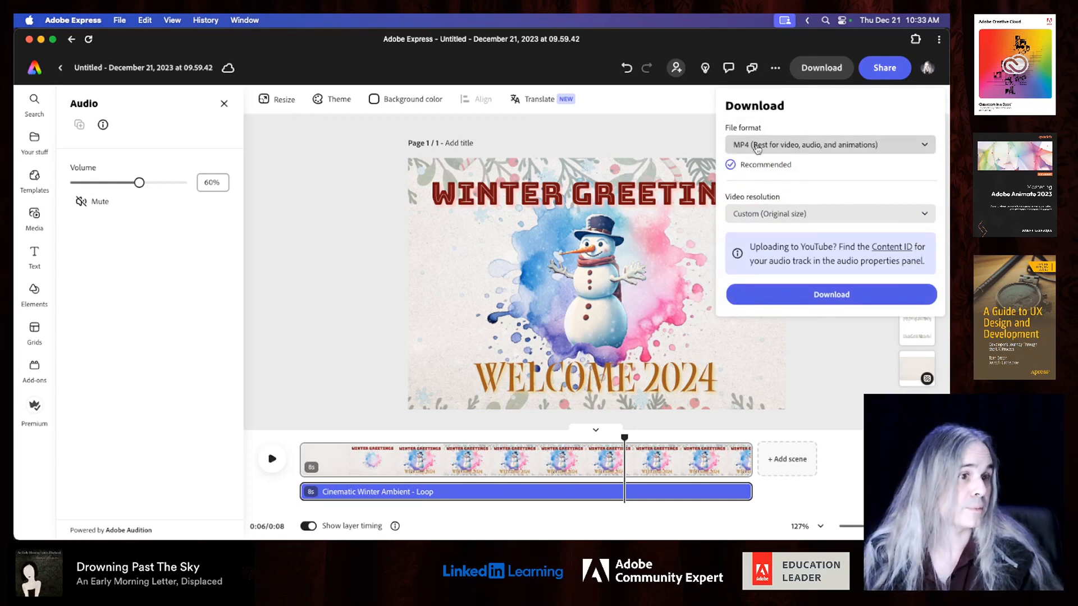
pyautogui.click(802, 149)
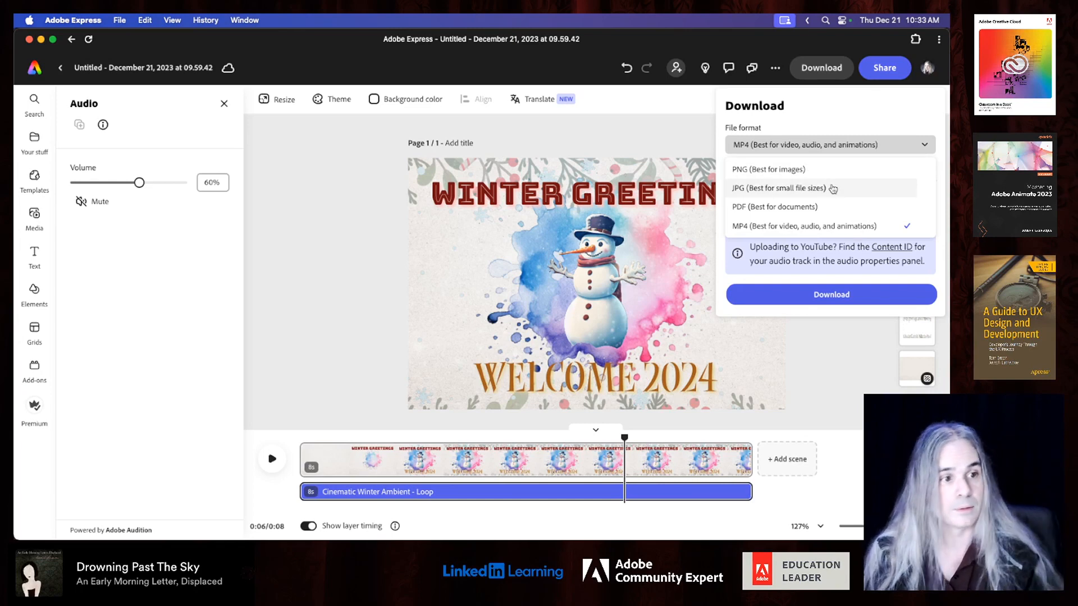
pyautogui.click(830, 226)
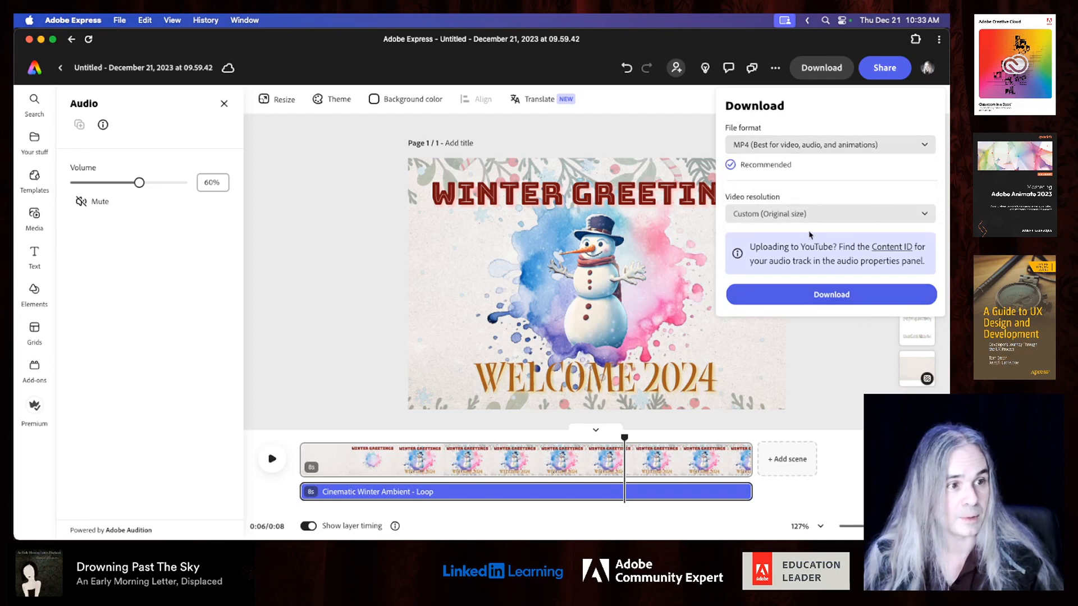
pyautogui.click(792, 213)
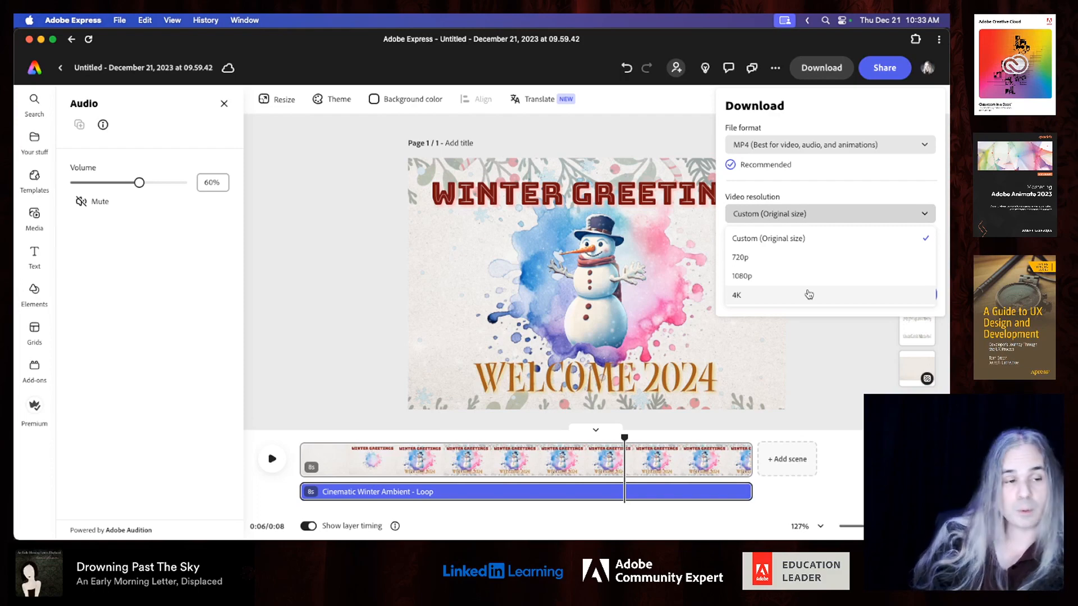
pyautogui.click(864, 188)
pyautogui.click(845, 293)
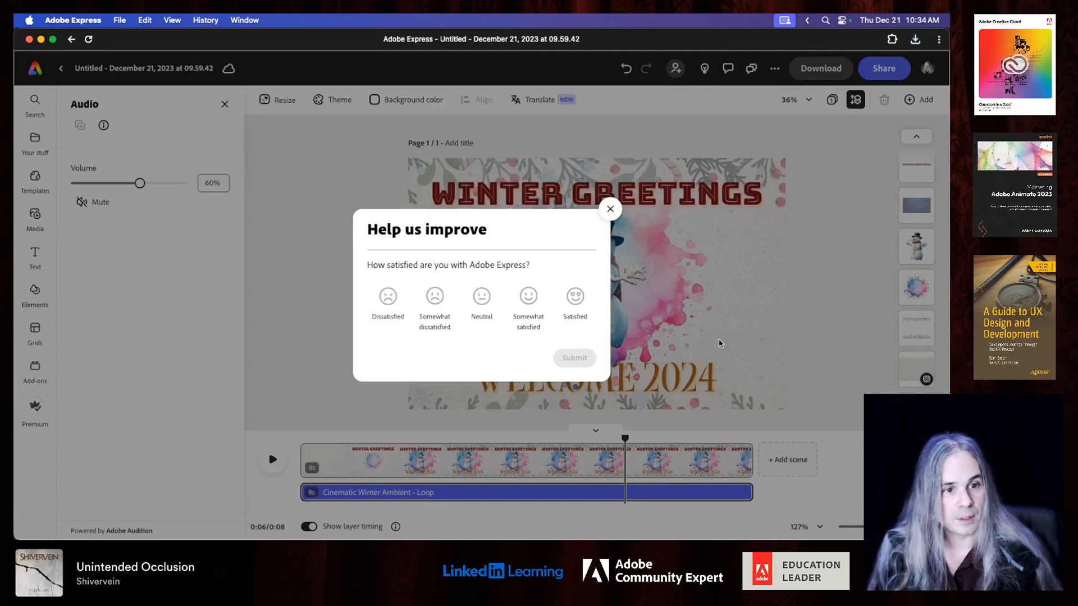
# Submit a "Somewhat satisfied" rating in the feedback survey without a comment, and dismiss the survey.
pyautogui.click(529, 297)
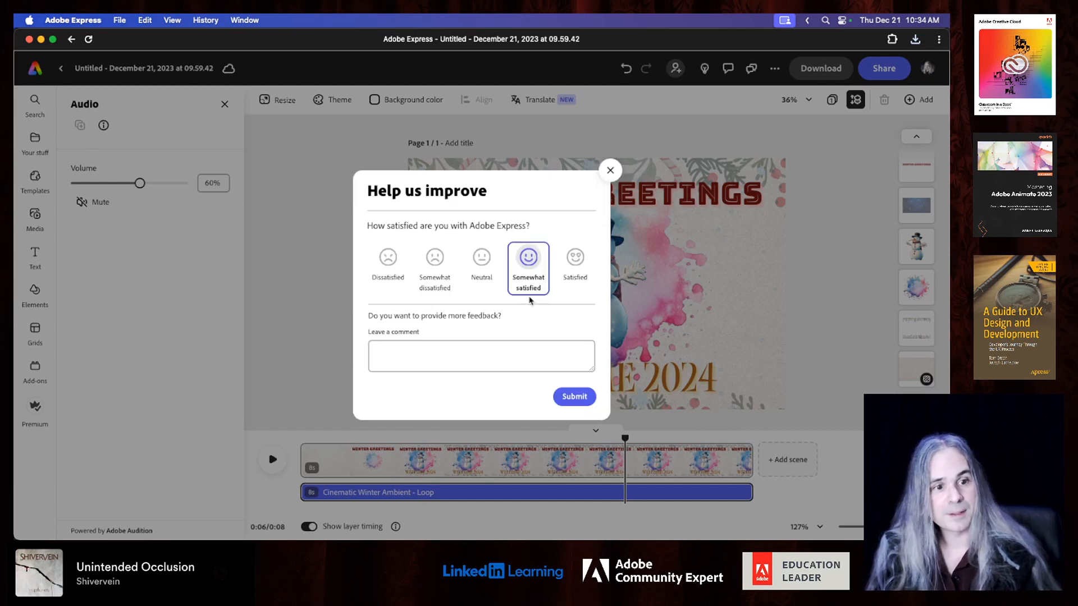
pyautogui.click(579, 397)
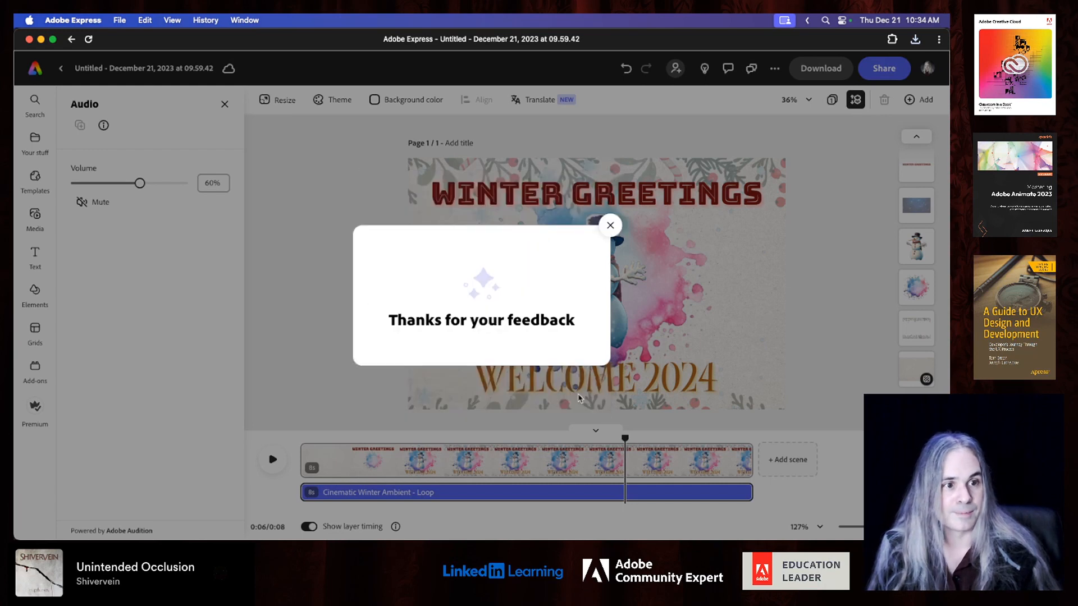
pyautogui.click(610, 226)
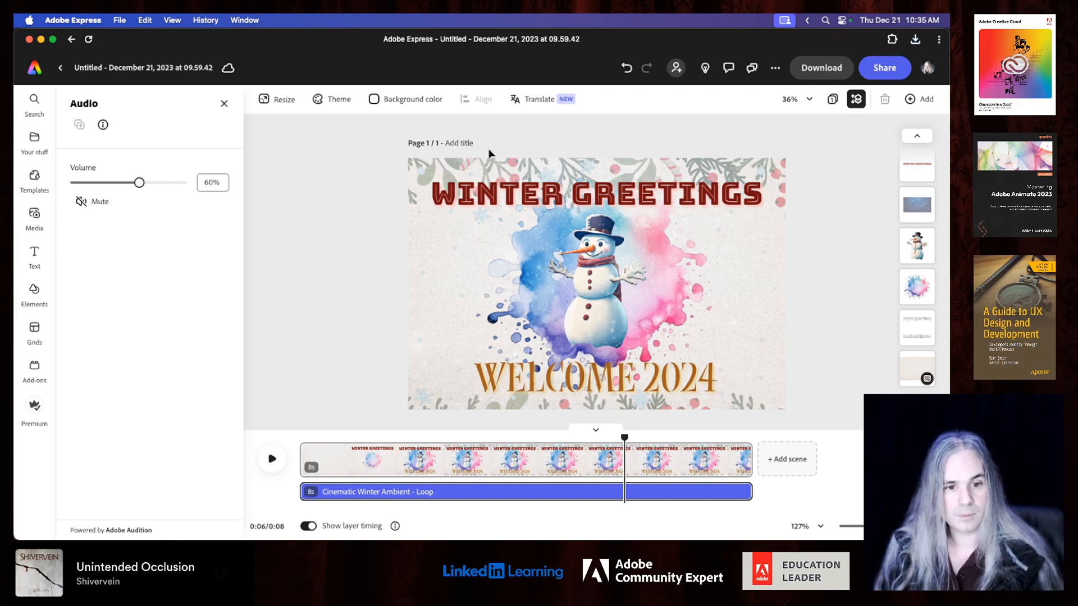
# Replay the postcard from the start and pause it at about 6 seconds.
pyautogui.click(301, 438)
pyautogui.click(270, 460)
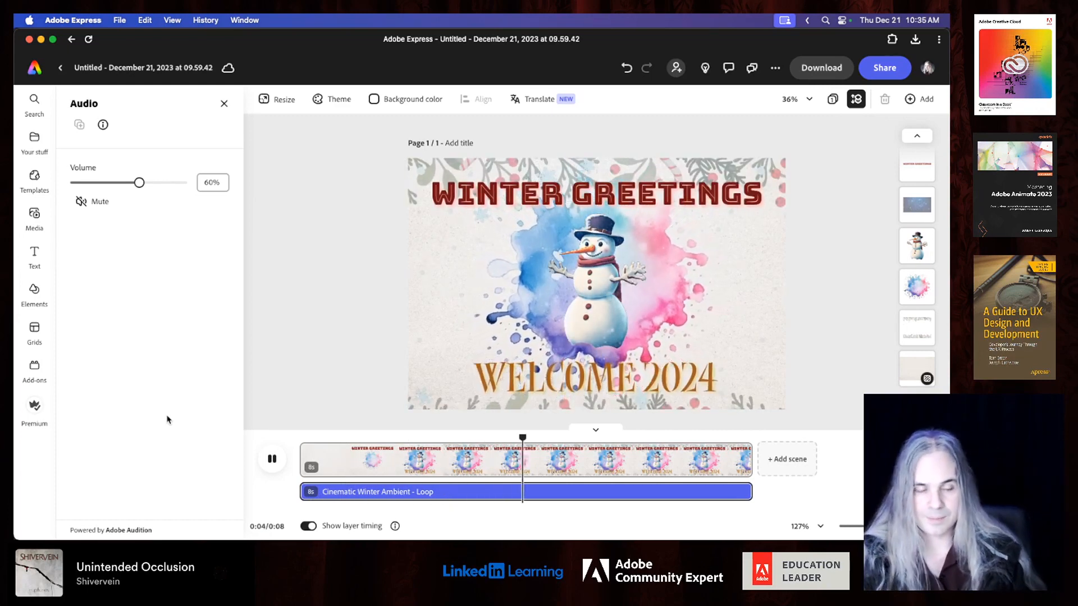
pyautogui.press('space')
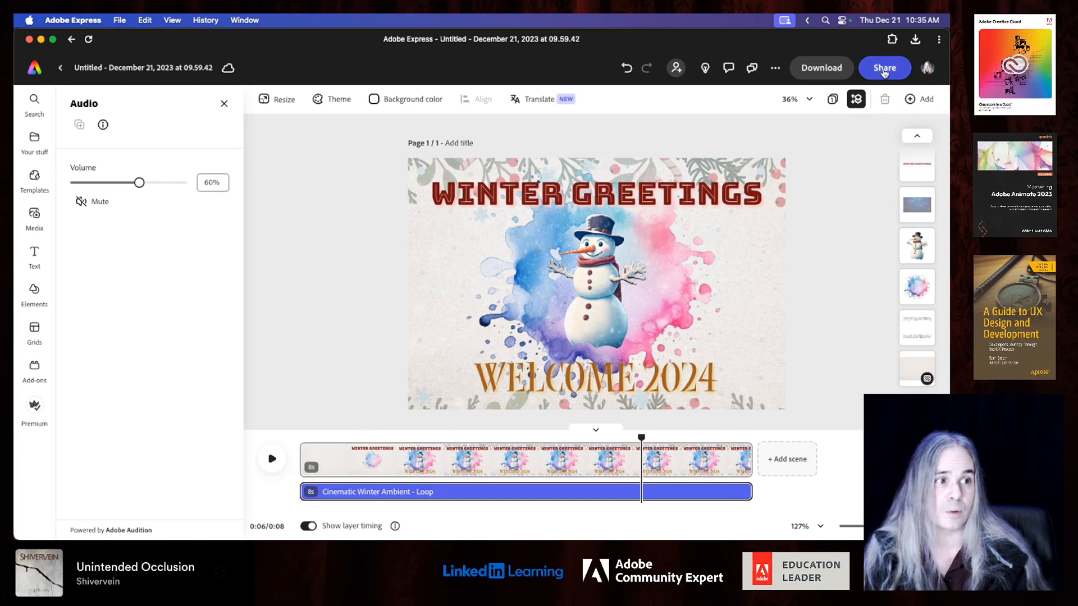
# Check the video resolutions offered for an MP4 download again, leaving Custom (Original size) selected.
pyautogui.click(830, 72)
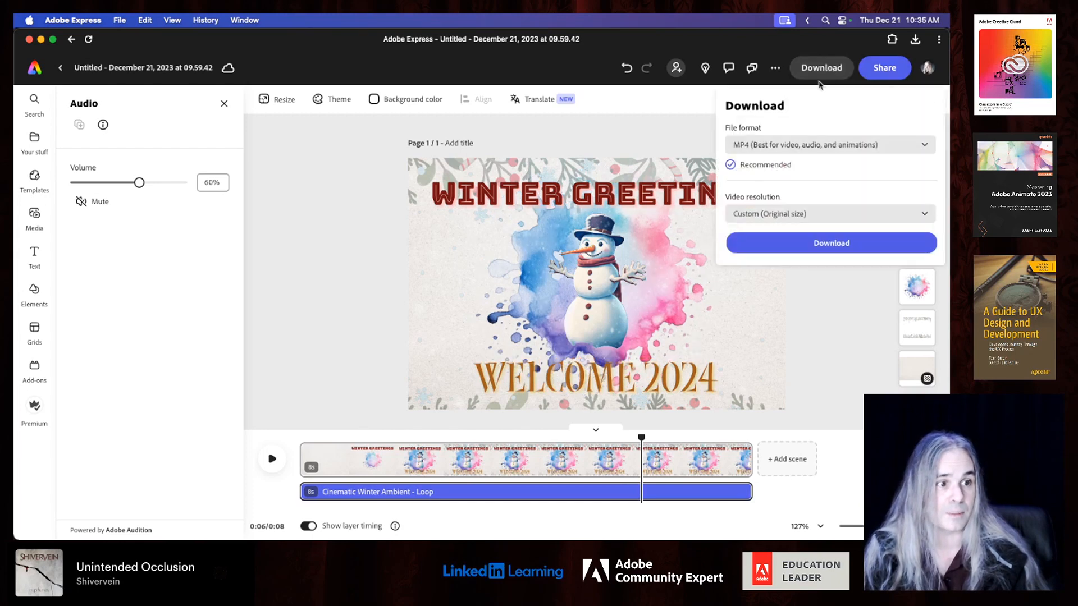
pyautogui.click(791, 214)
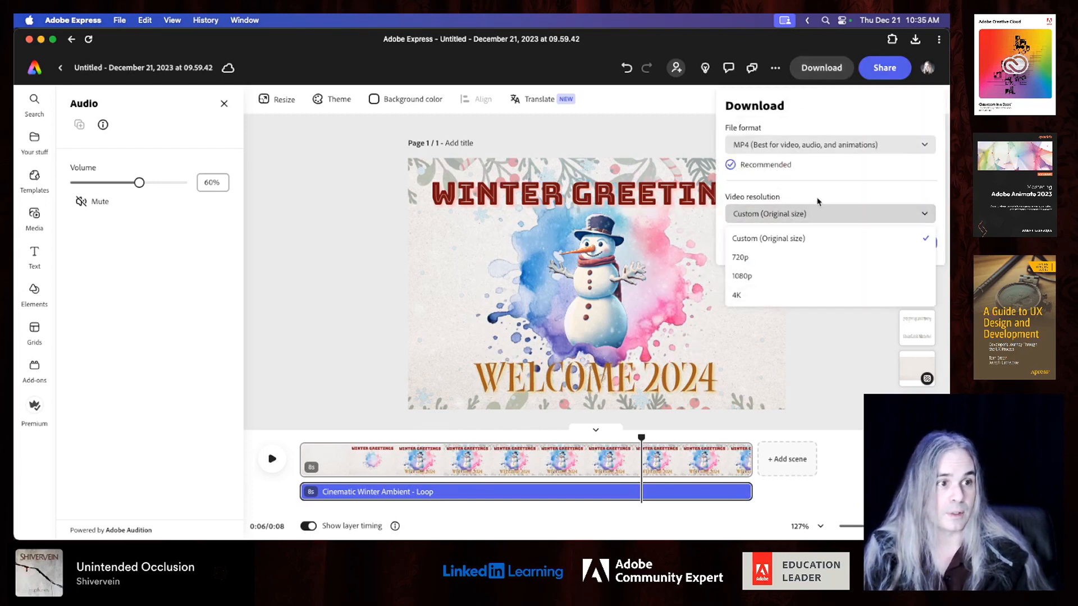
pyautogui.click(818, 181)
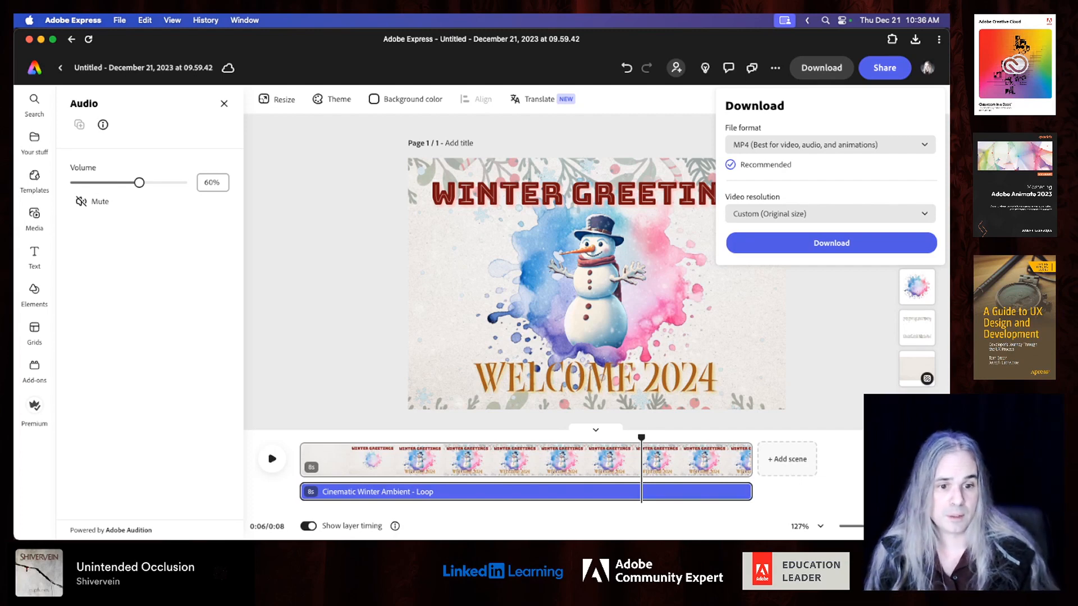
# Return the playhead to the start, close the audio and media panels, and play the scene up to about 6 seconds.
pyautogui.click(304, 440)
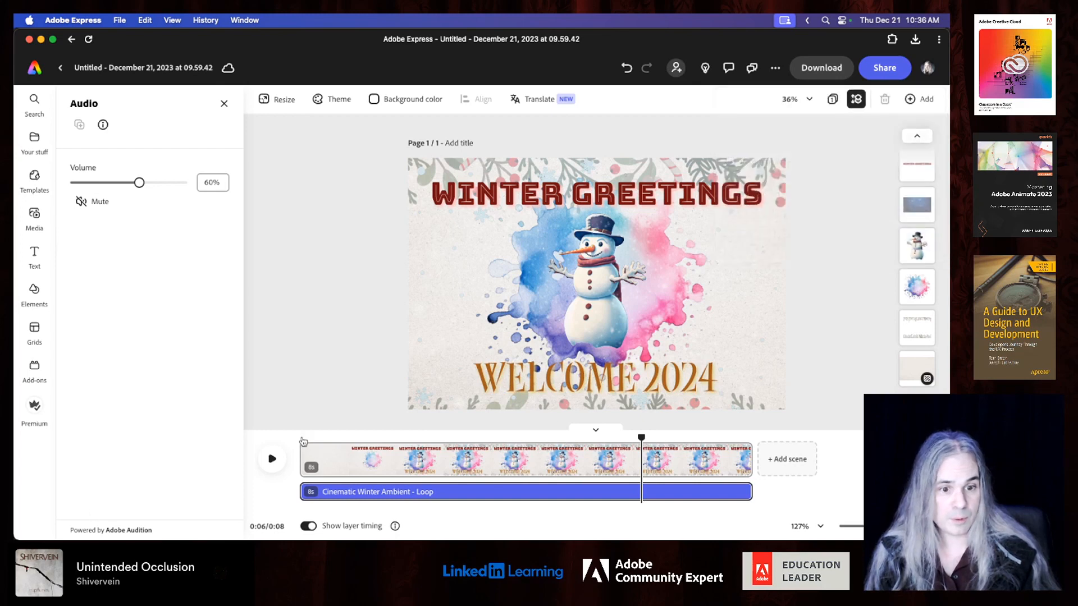
pyautogui.click(300, 438)
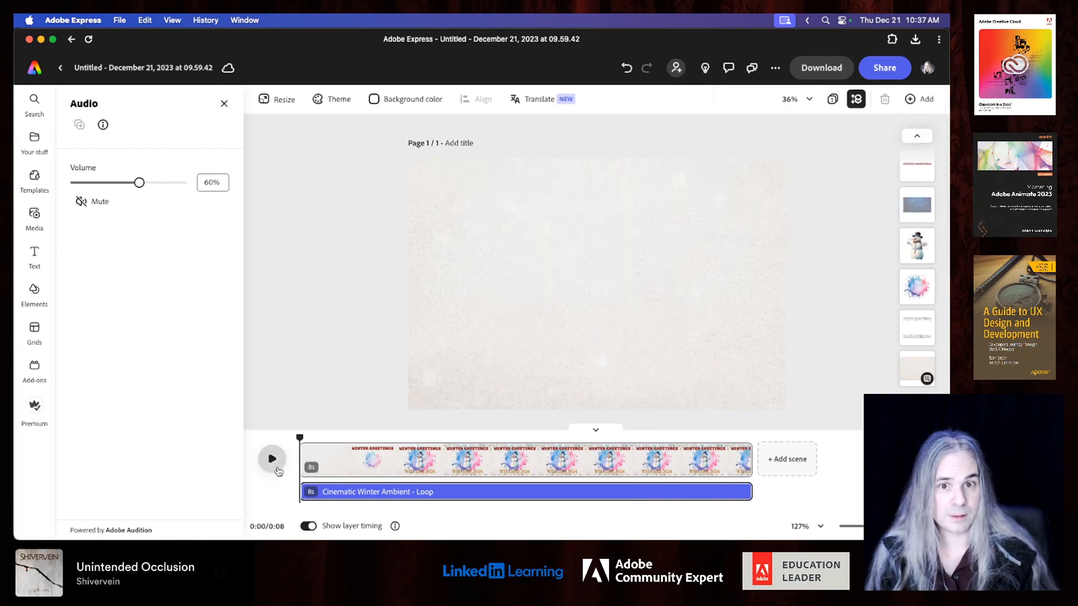
pyautogui.click(224, 104)
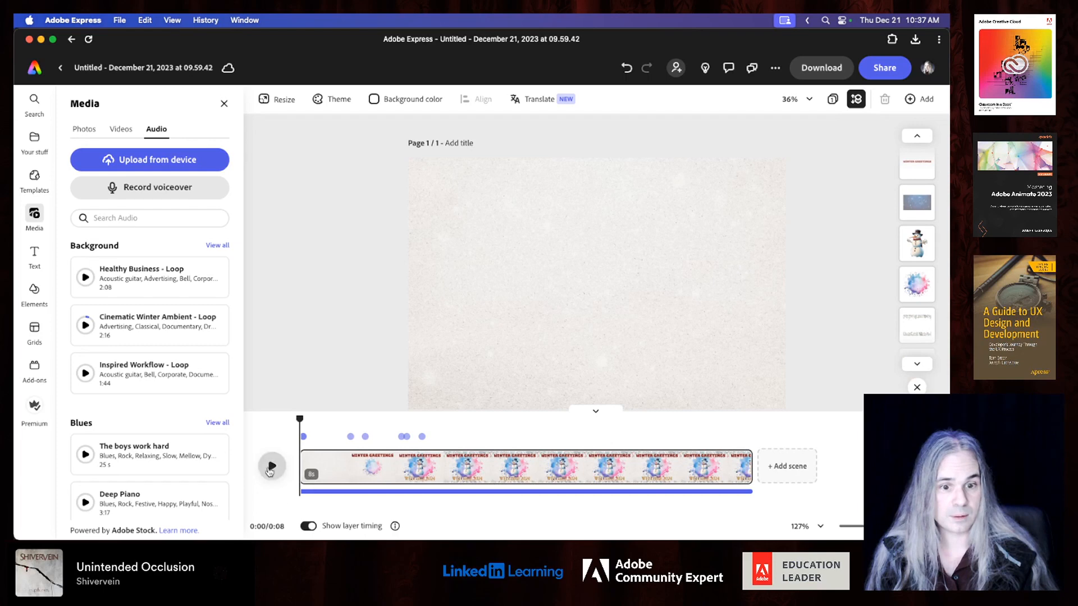
pyautogui.click(224, 103)
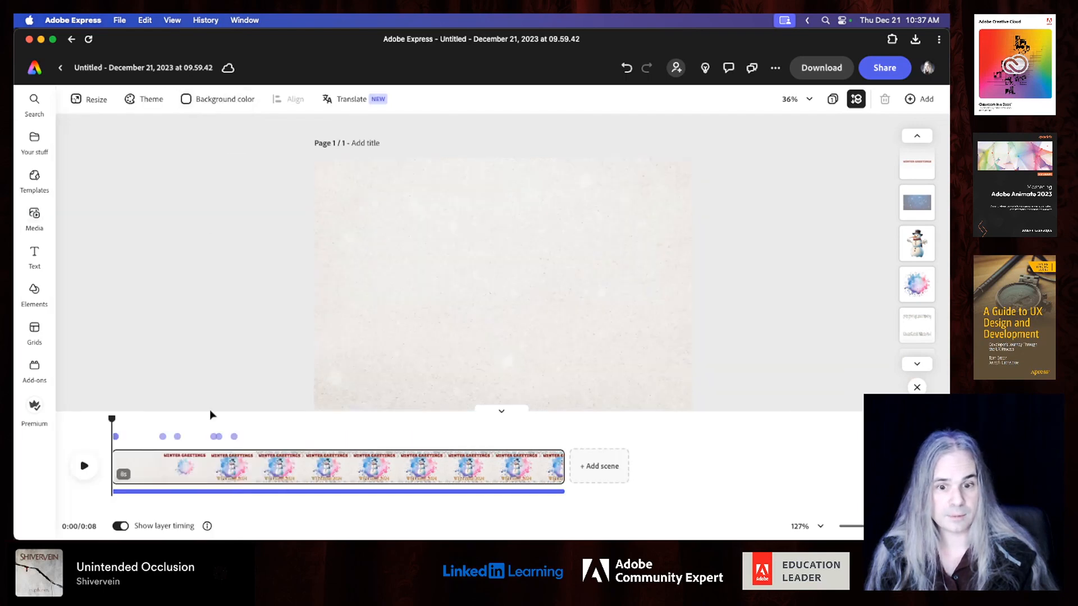
pyautogui.click(84, 466)
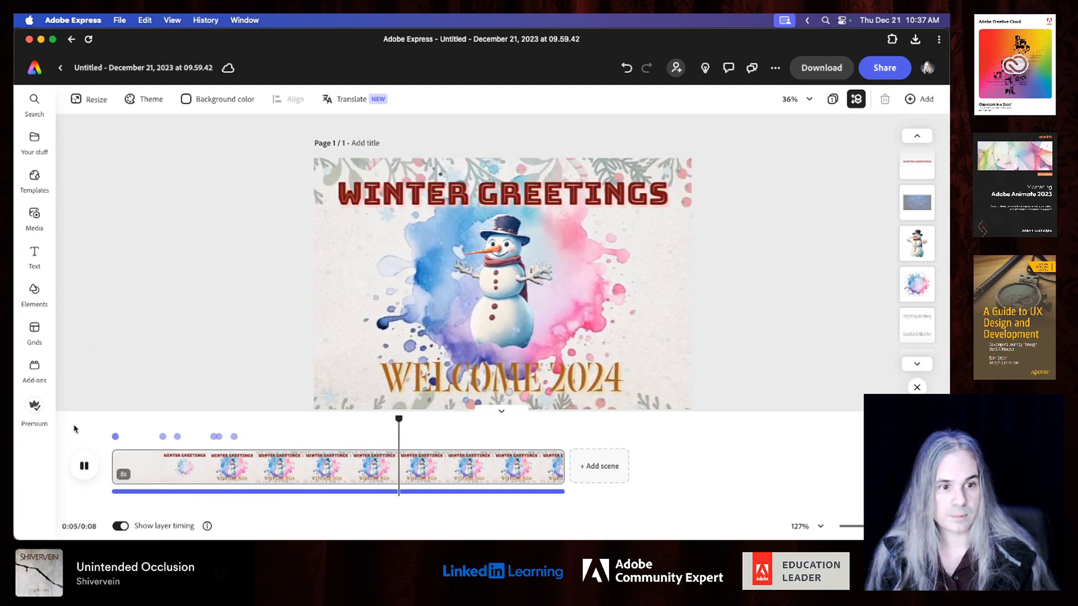
pyautogui.click(84, 475)
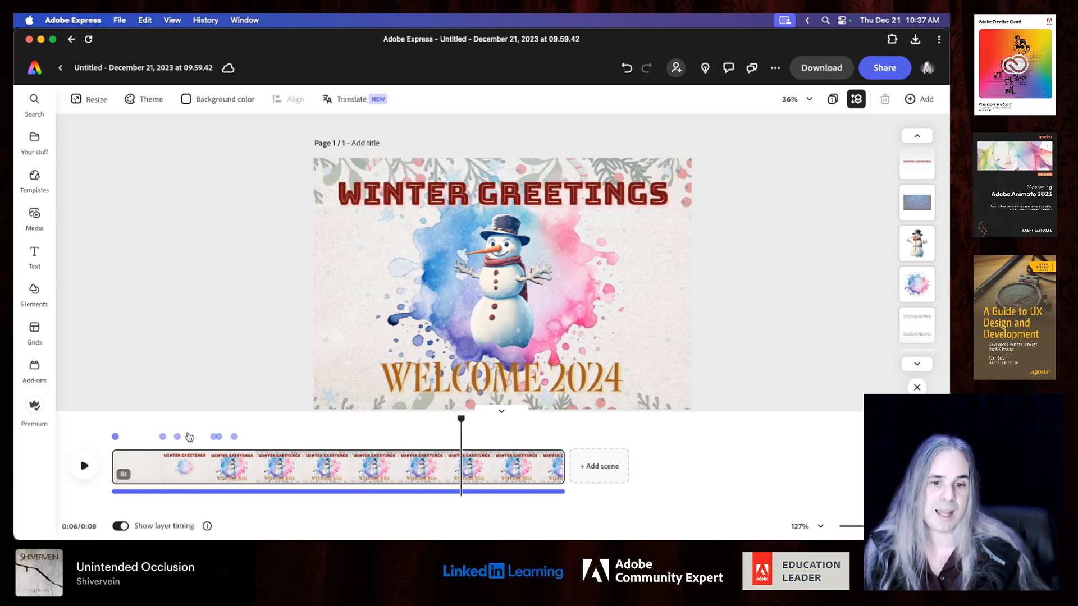
# Examine the timing and properties of the falling-snow video, snowman, splatter and Winter Greetings title layers.
pyautogui.click(178, 437)
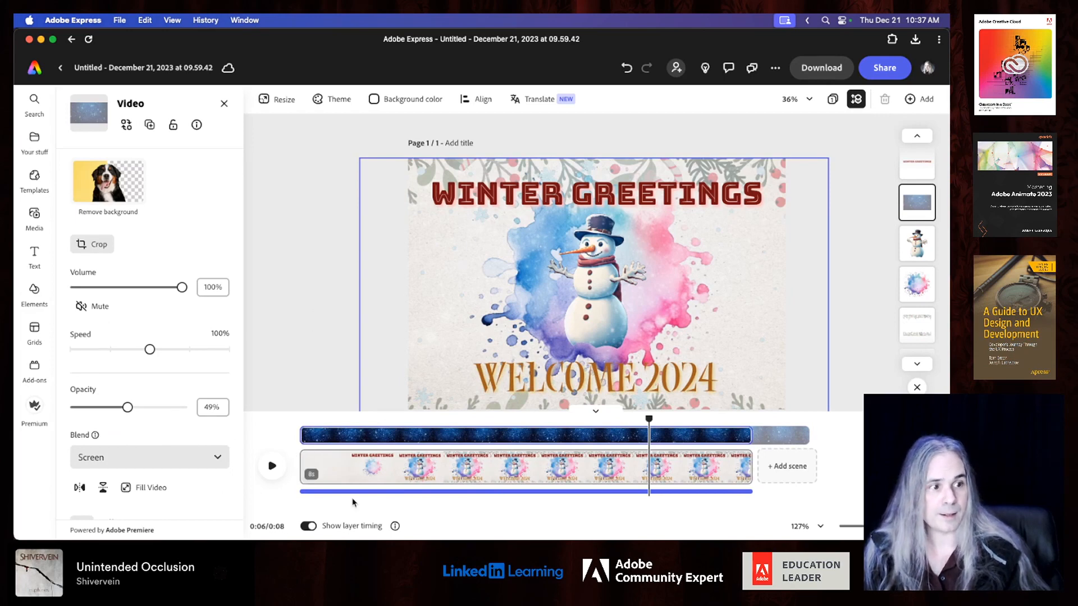
pyautogui.click(904, 242)
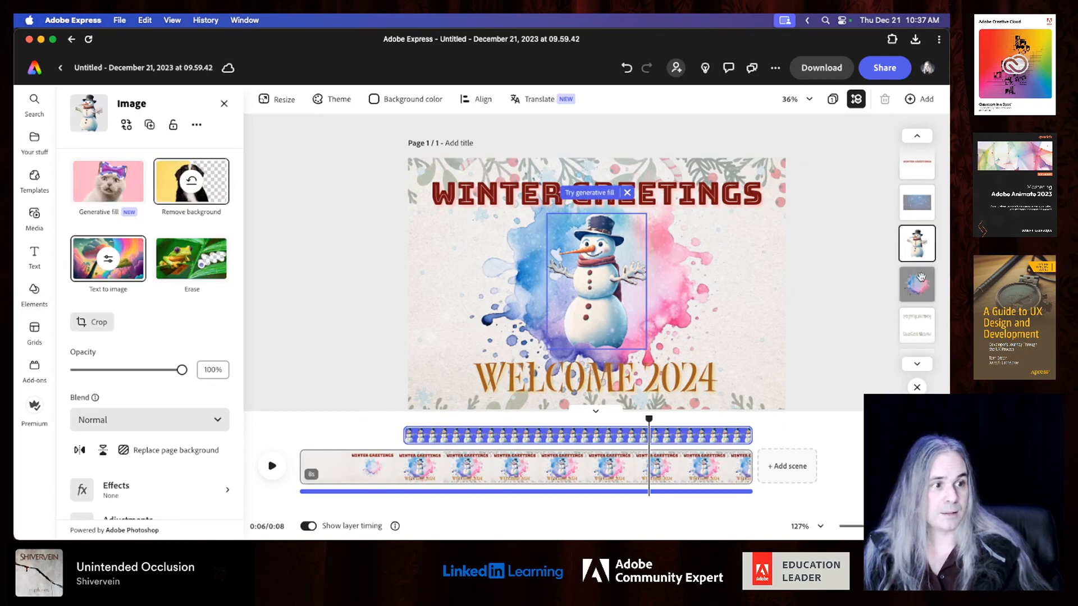
pyautogui.click(917, 284)
pyautogui.click(917, 169)
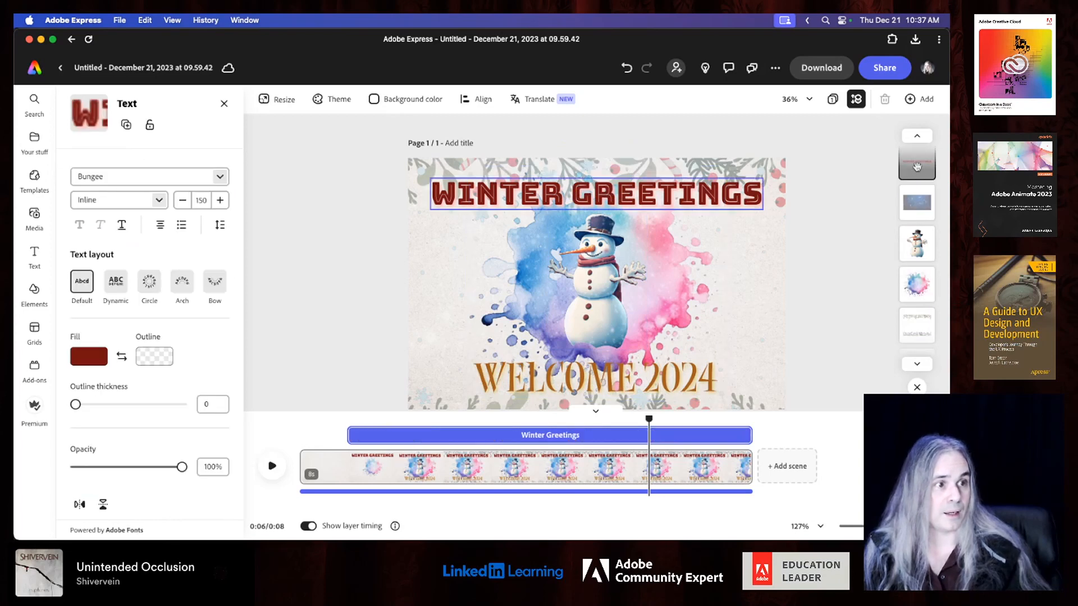